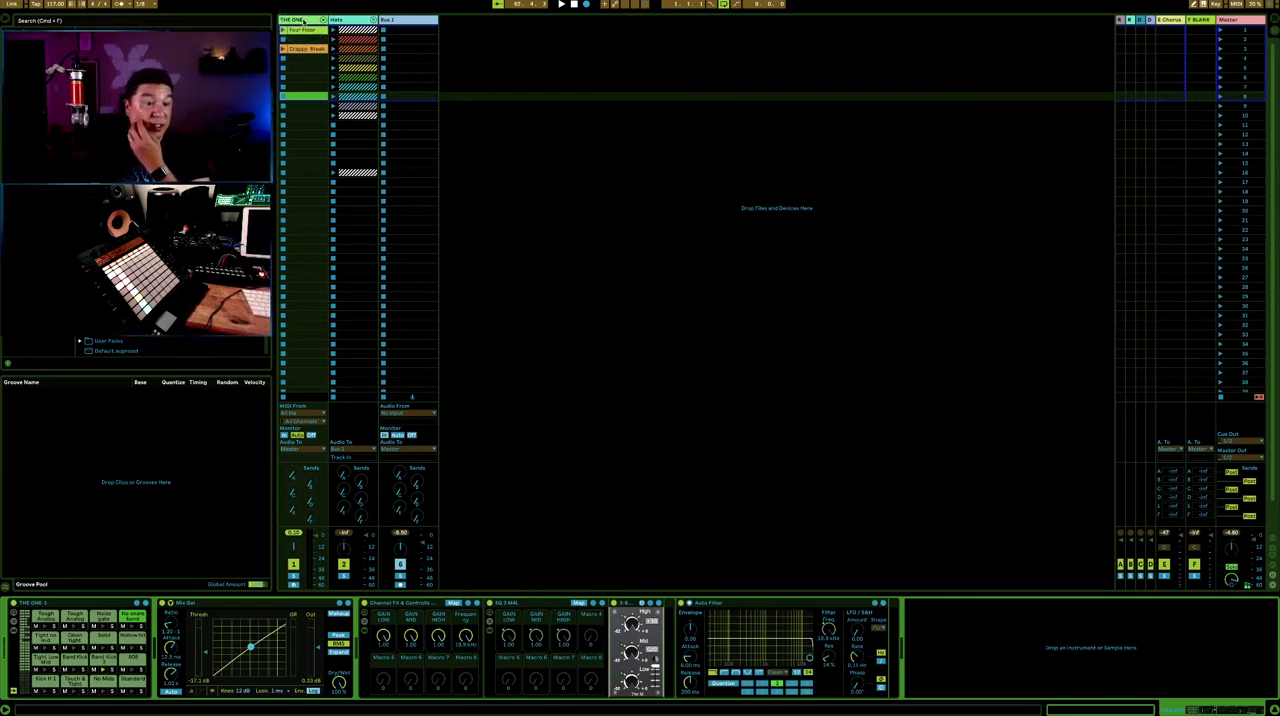
# - Enlarge the clip editor and examine the MIDI notes of the Four Floor and Crappy Break clips on THE ONE track
pyautogui.click(298, 32)
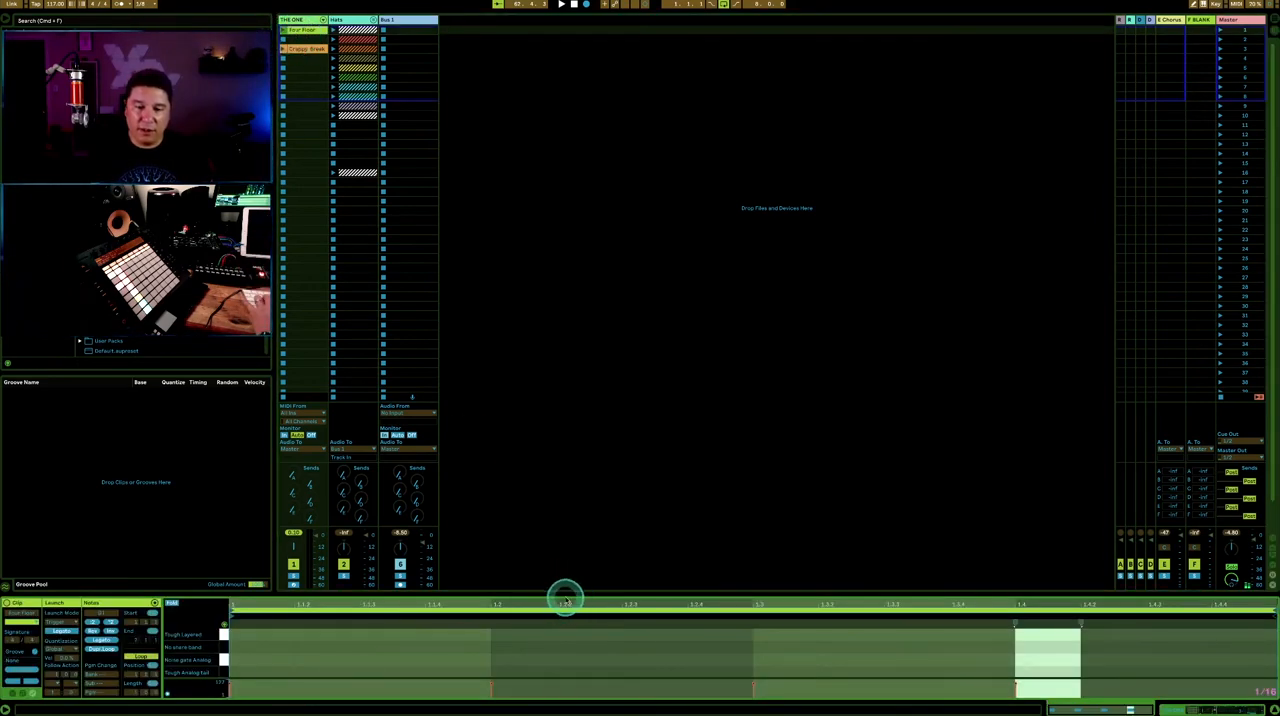
pyautogui.moveTo(565, 596); pyautogui.dragTo(557, 434)
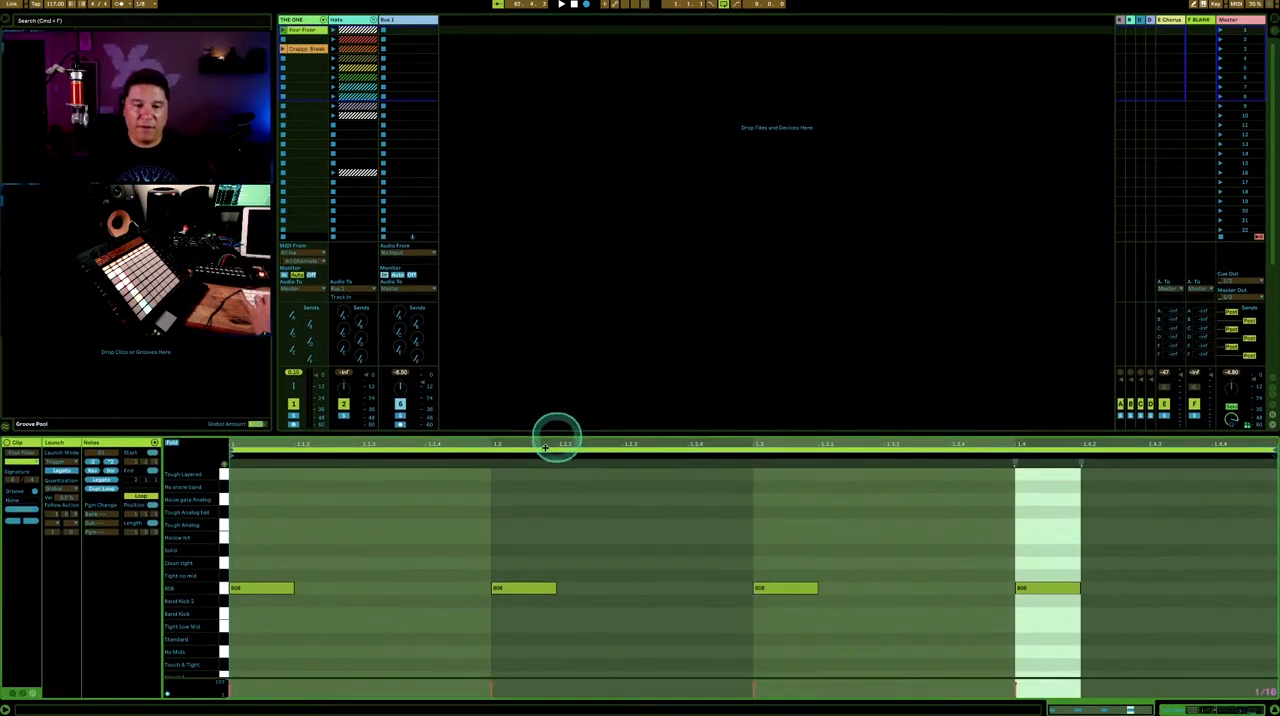
pyautogui.click(463, 519)
pyautogui.click(307, 49)
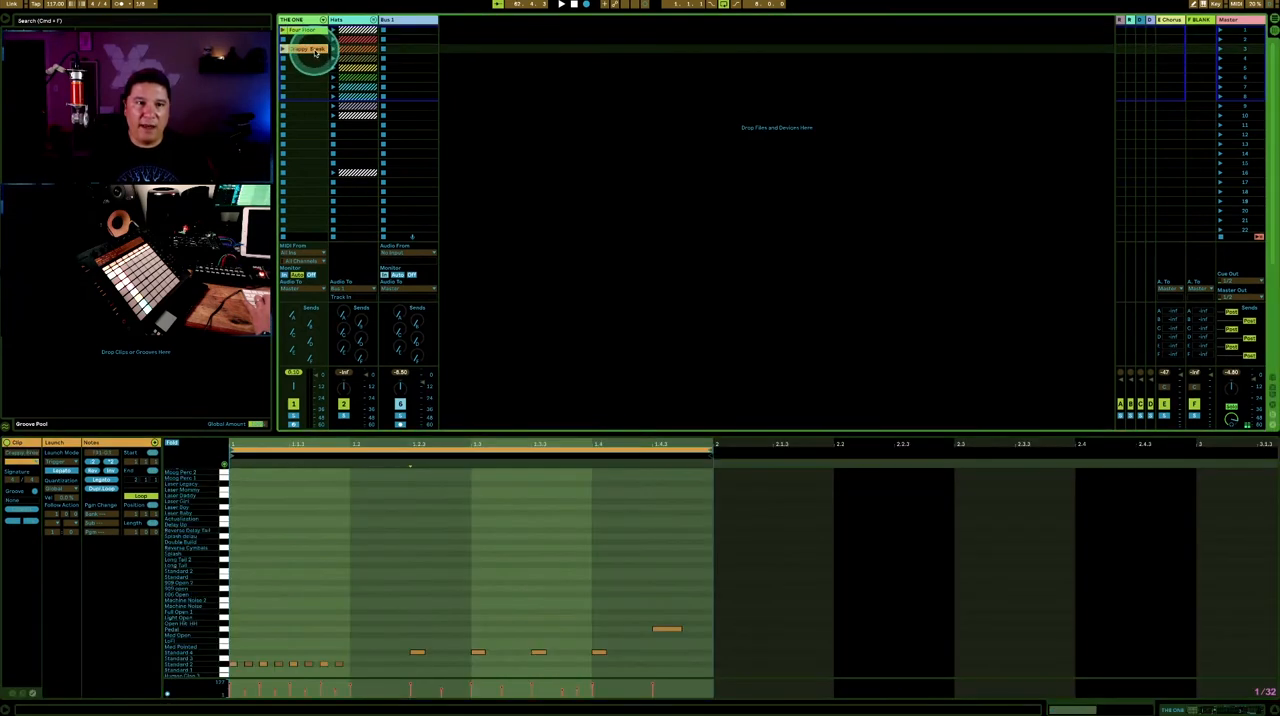
pyautogui.click(457, 562)
pyautogui.scroll(-4, 467, 541)
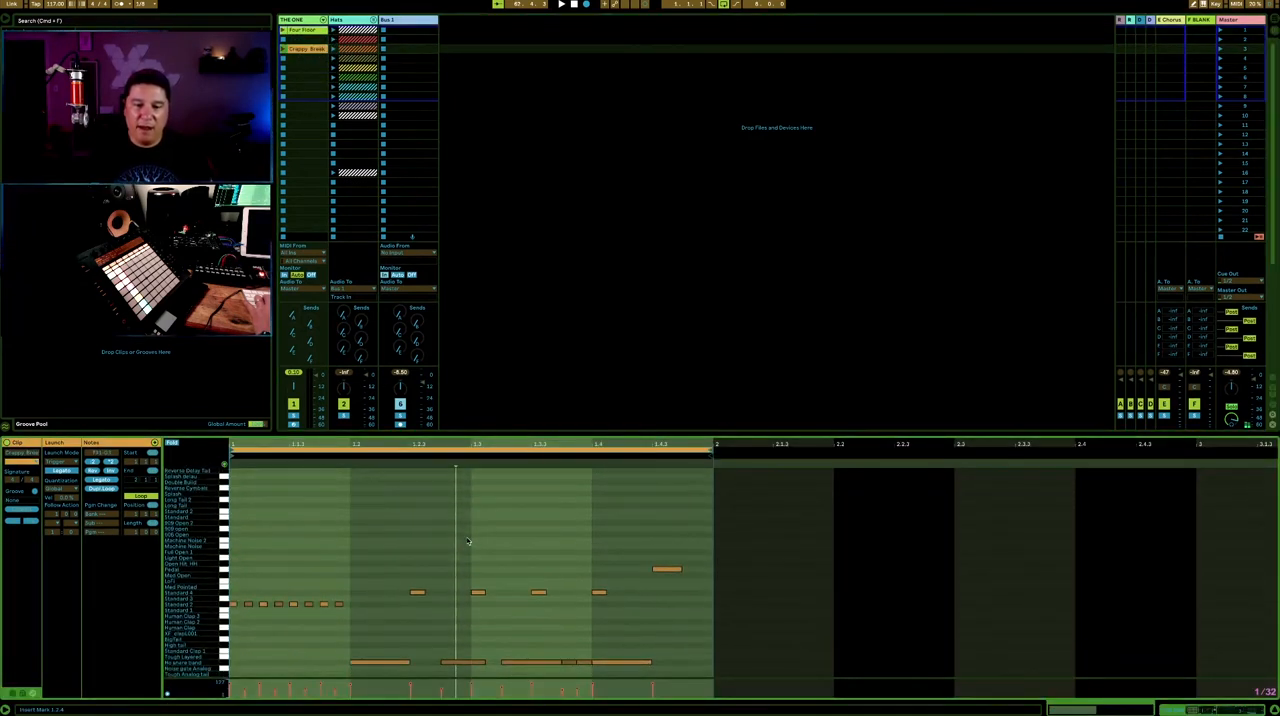
pyautogui.scroll(-1, 467, 541)
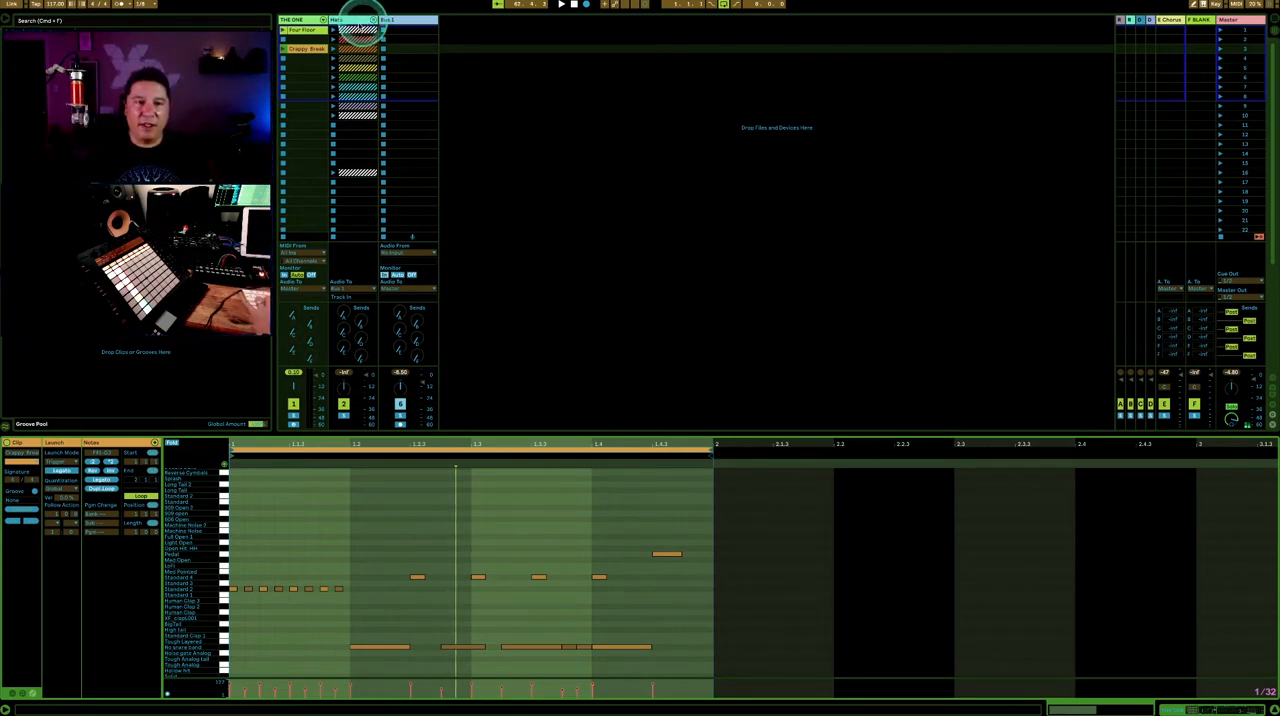
# - Unfold the Hats group and its nested FX CHAINS group to reach the GHOST FX Chain 1 track
pyautogui.click(360, 28)
pyautogui.click(375, 20)
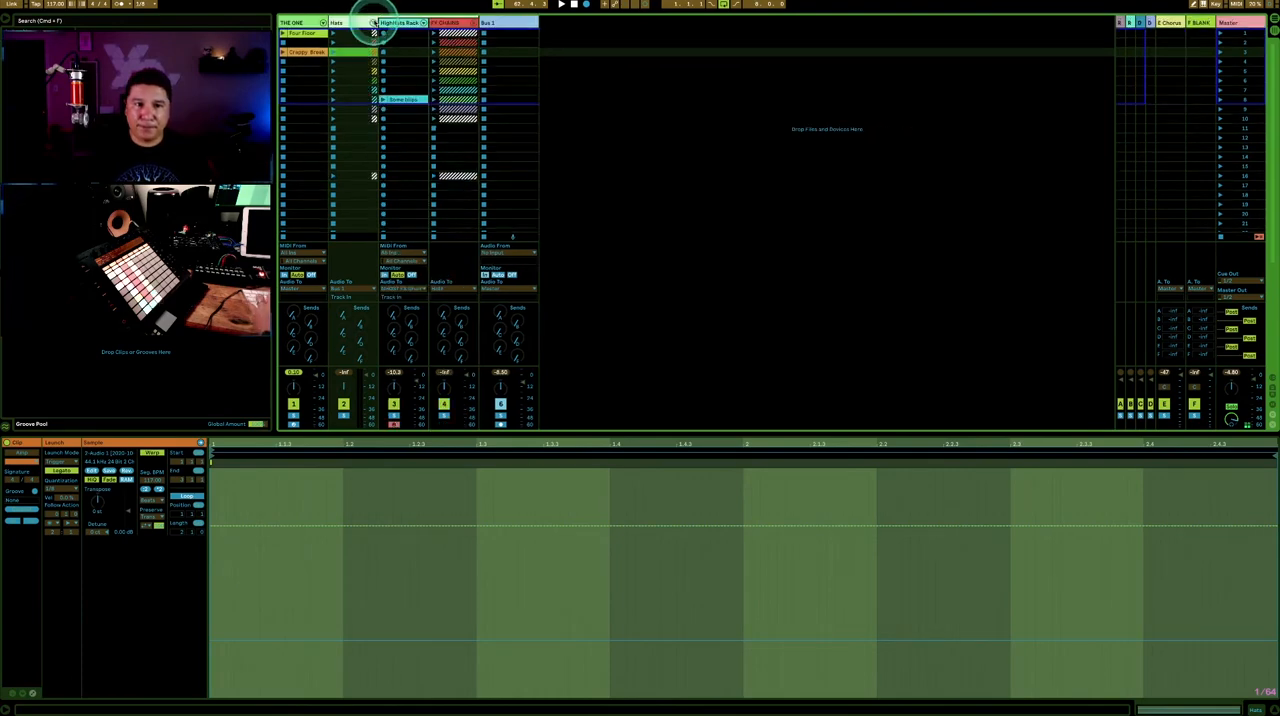
pyautogui.click(400, 22)
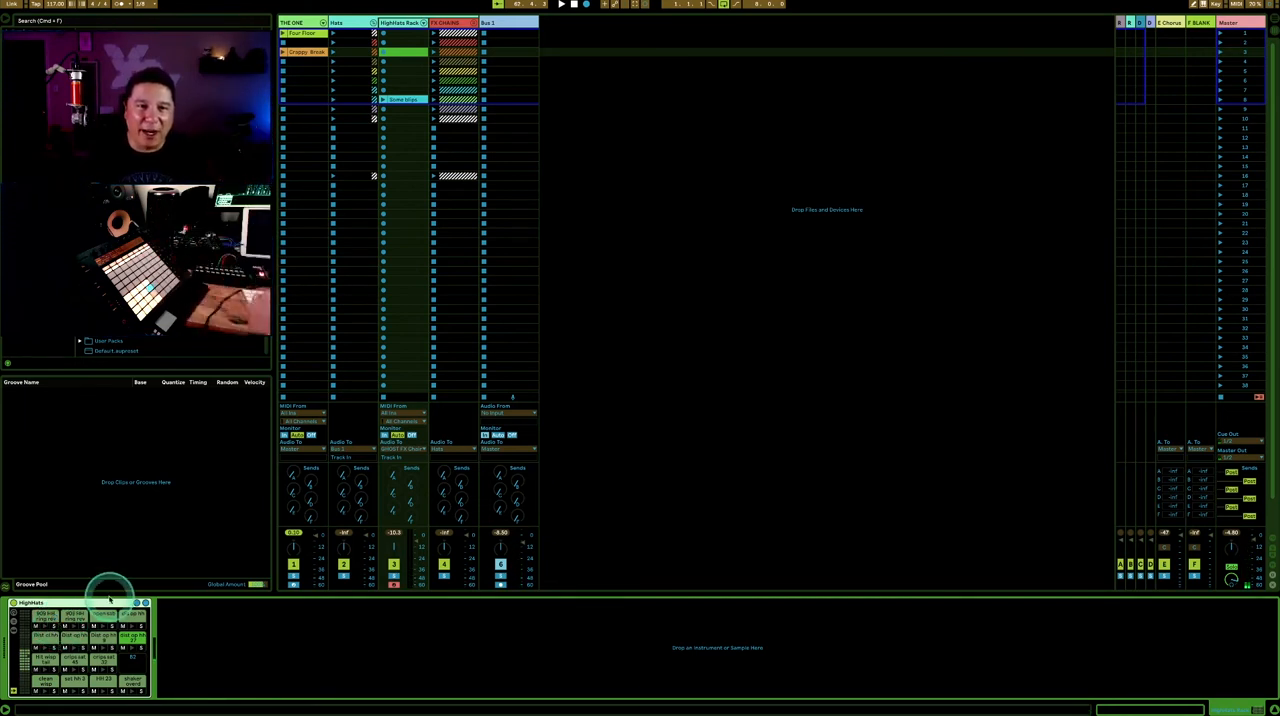
pyautogui.click(449, 24)
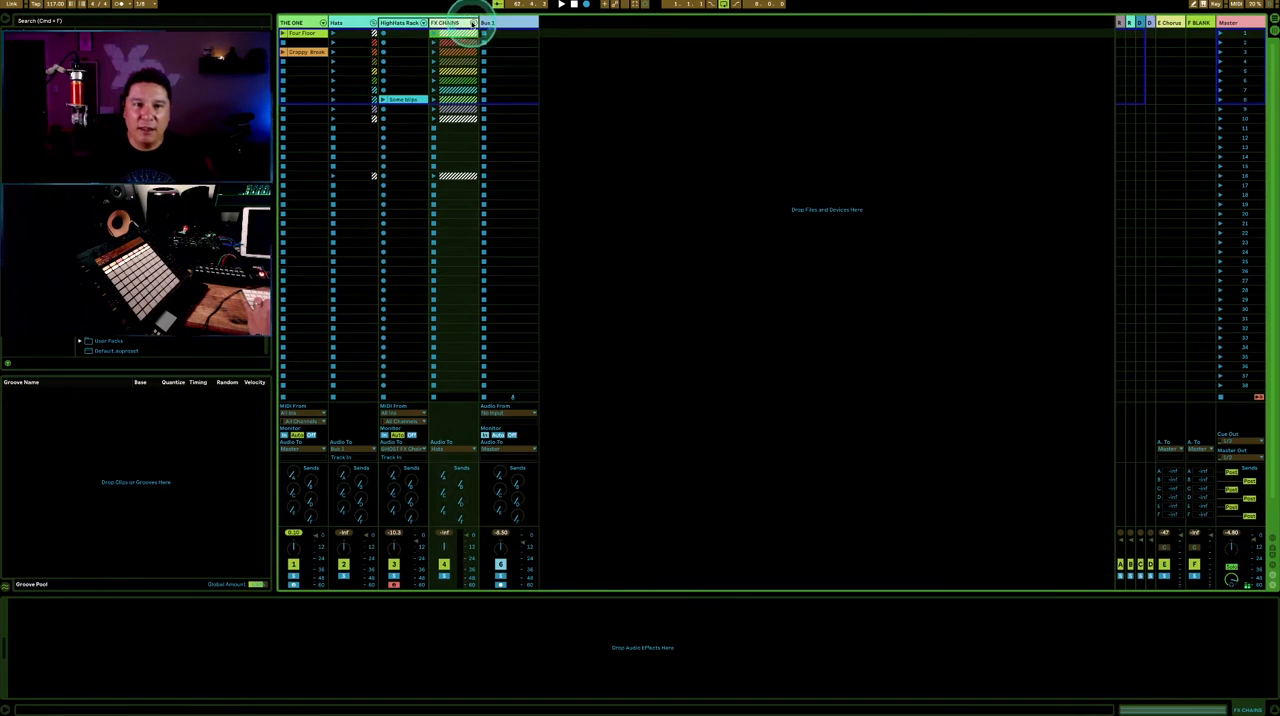
pyautogui.click(473, 23)
pyautogui.click(505, 26)
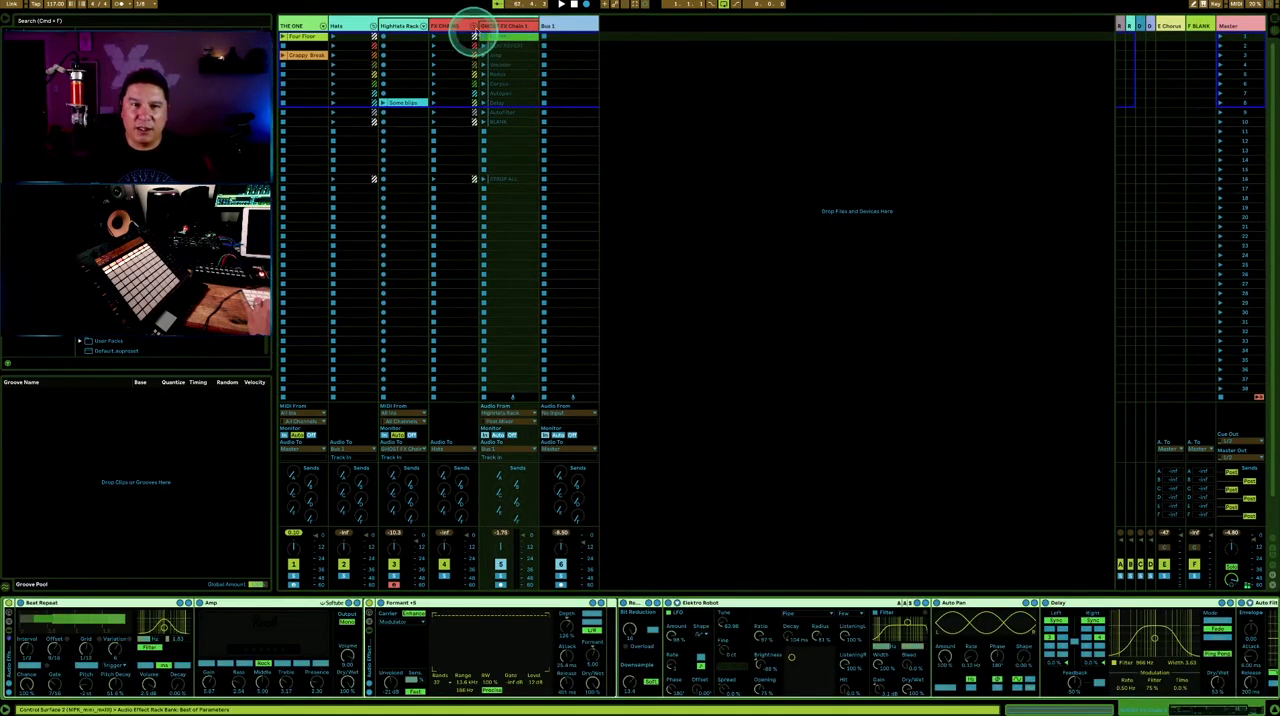
# - Examine the effect devices on GHOST FX Chain 1, including Elektro Robot and Delay
pyautogui.click(707, 600)
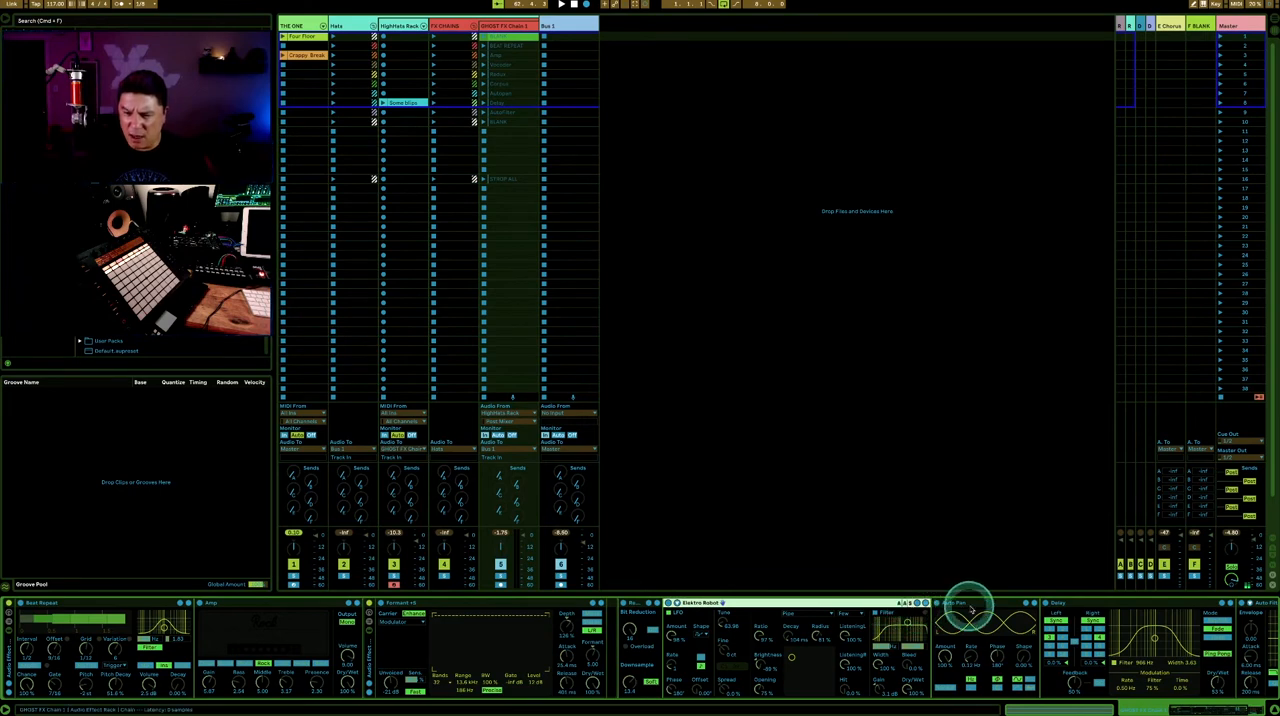
pyautogui.click(1068, 604)
pyautogui.hscroll(-3, 1074, 606)
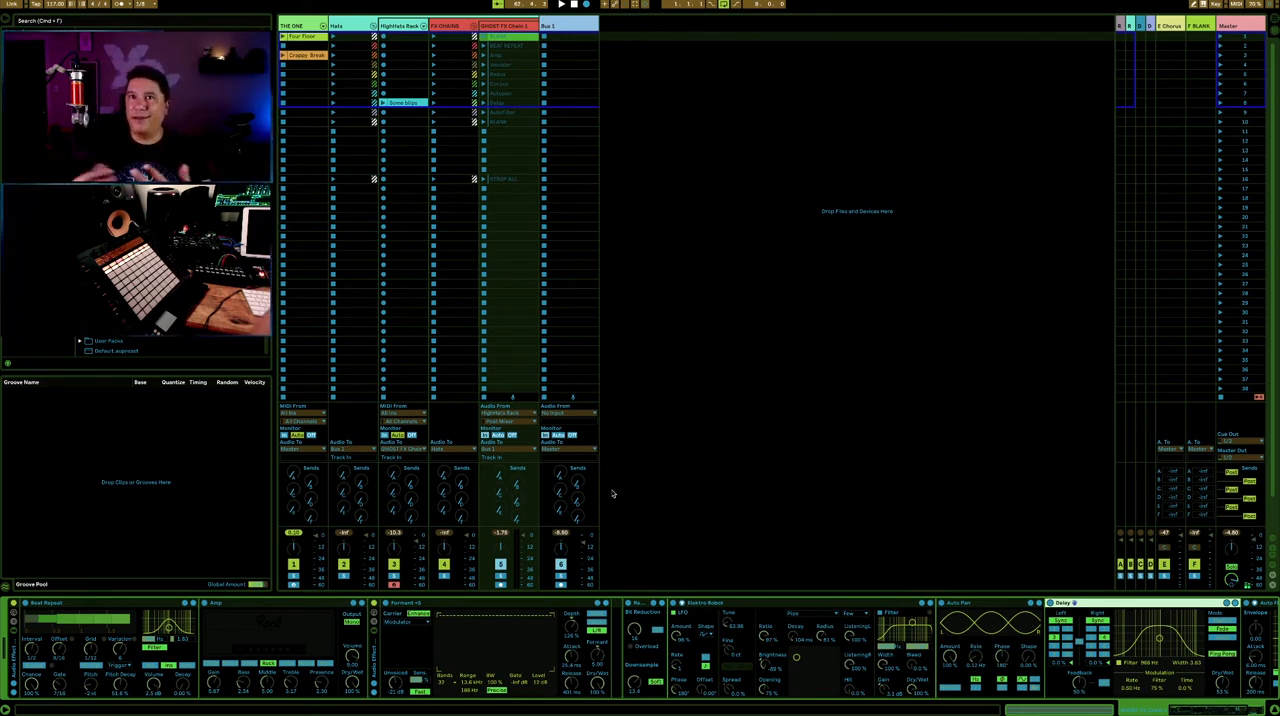
pyautogui.click(597, 371)
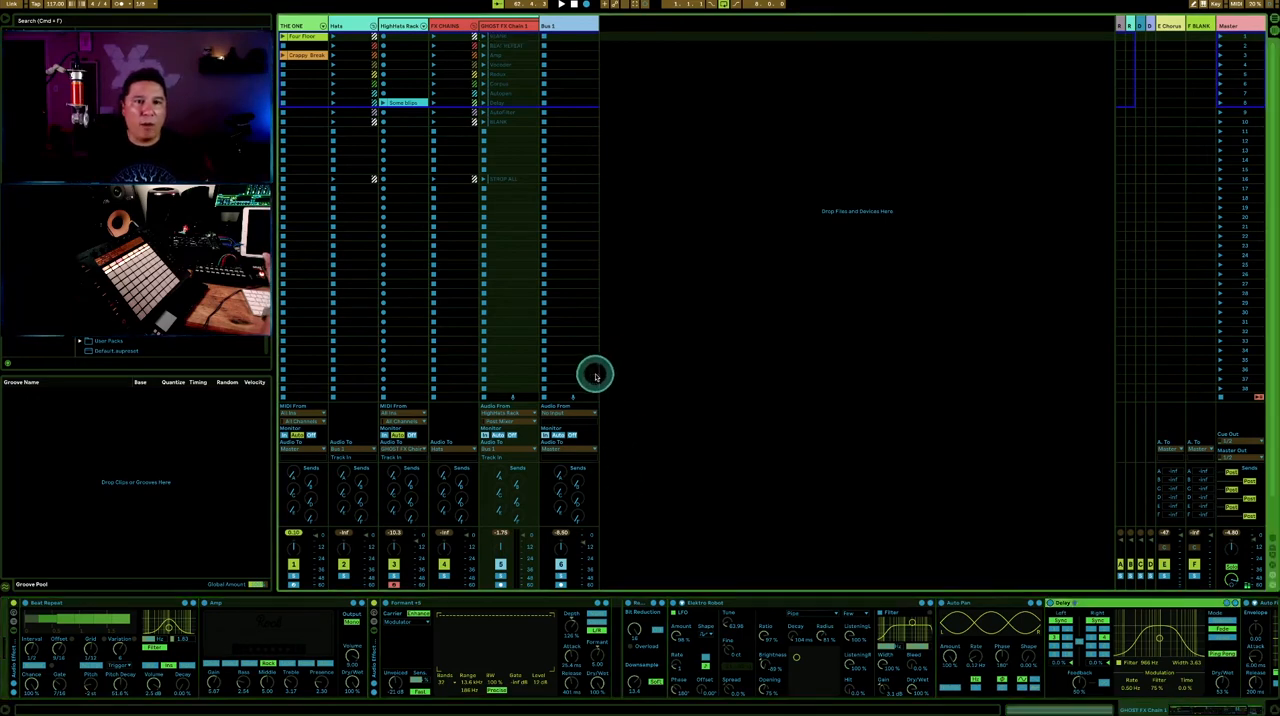
pyautogui.click(510, 28)
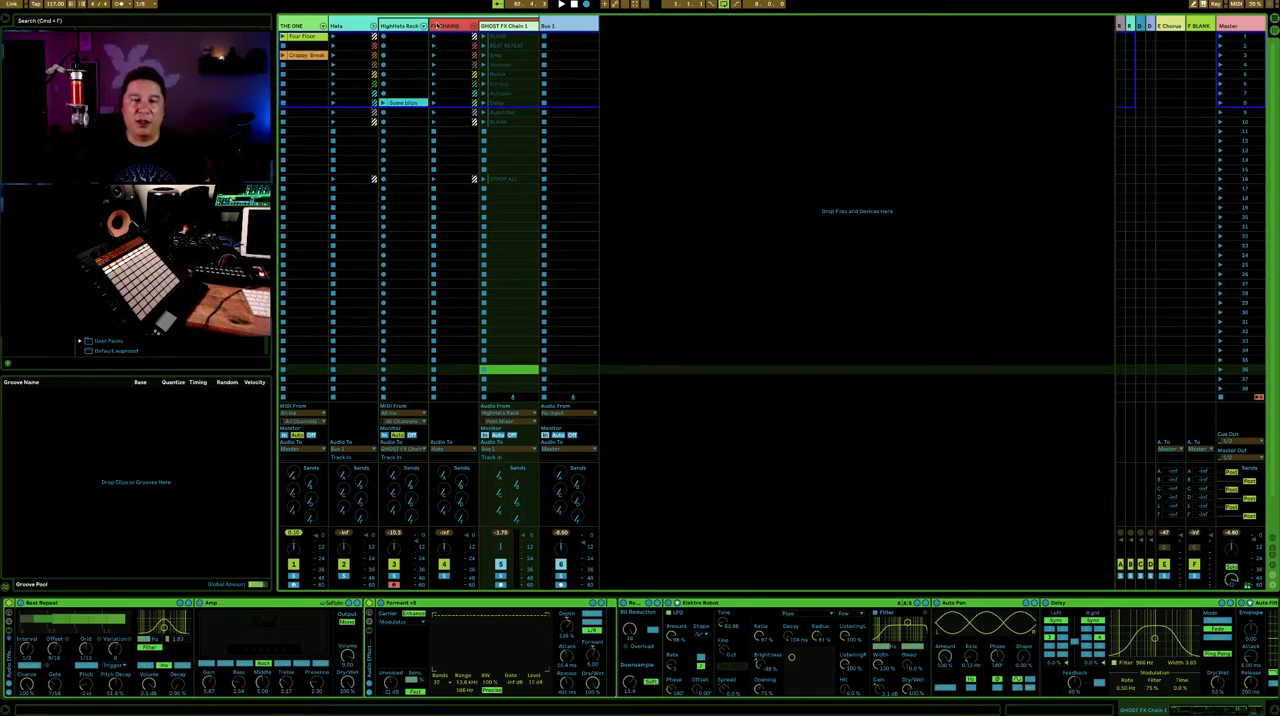
# - Examine the effect chain on the Bus 1 track, from Flattenator and Gate to the last device
pyautogui.click(549, 45)
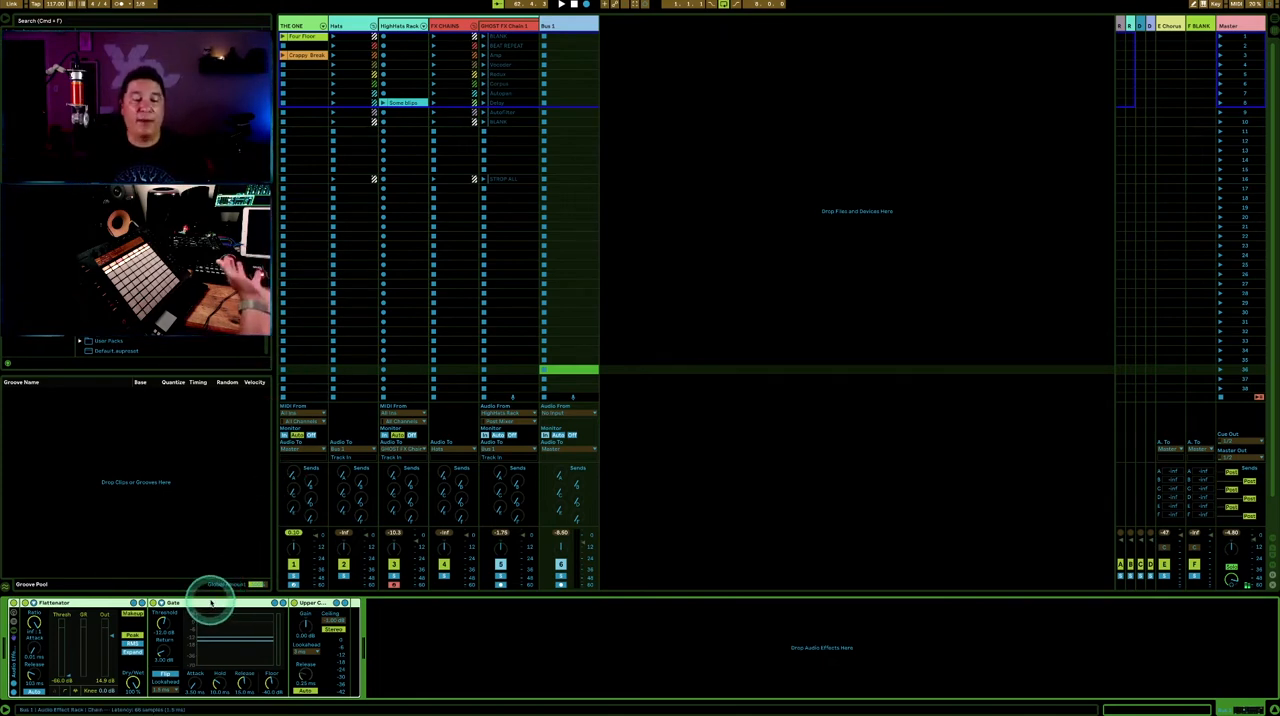
pyautogui.click(306, 608)
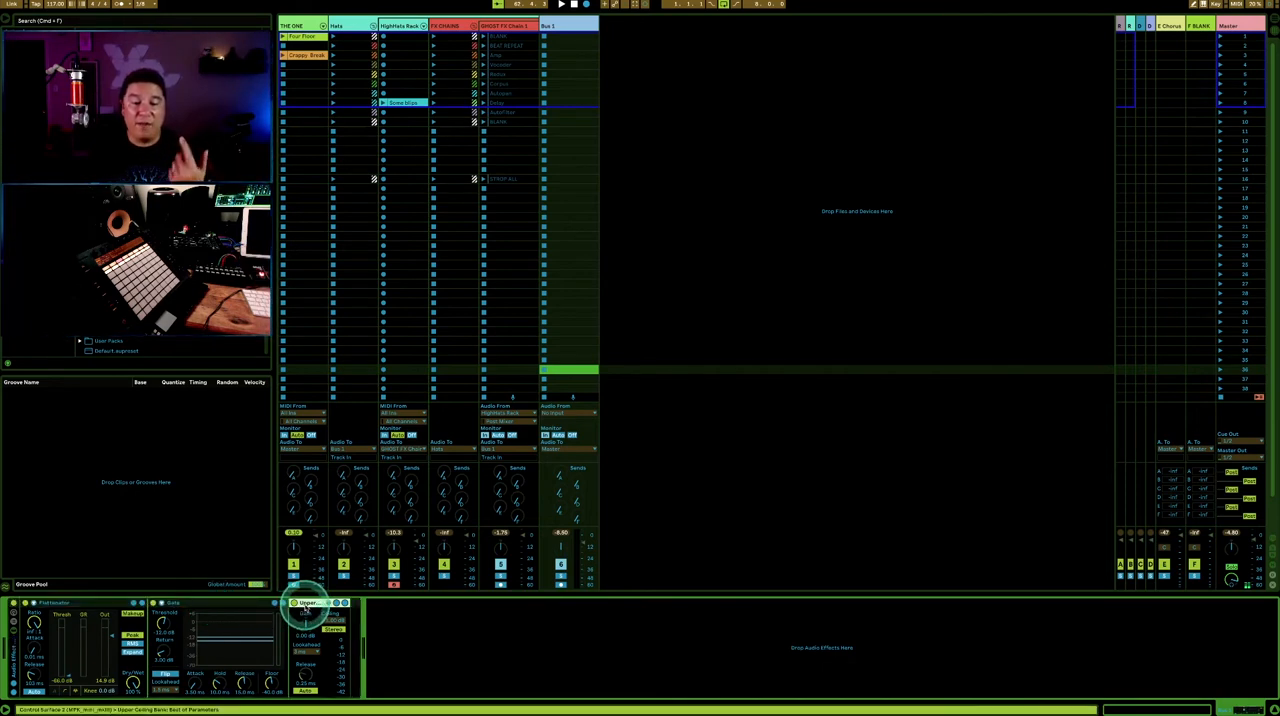
pyautogui.click(566, 27)
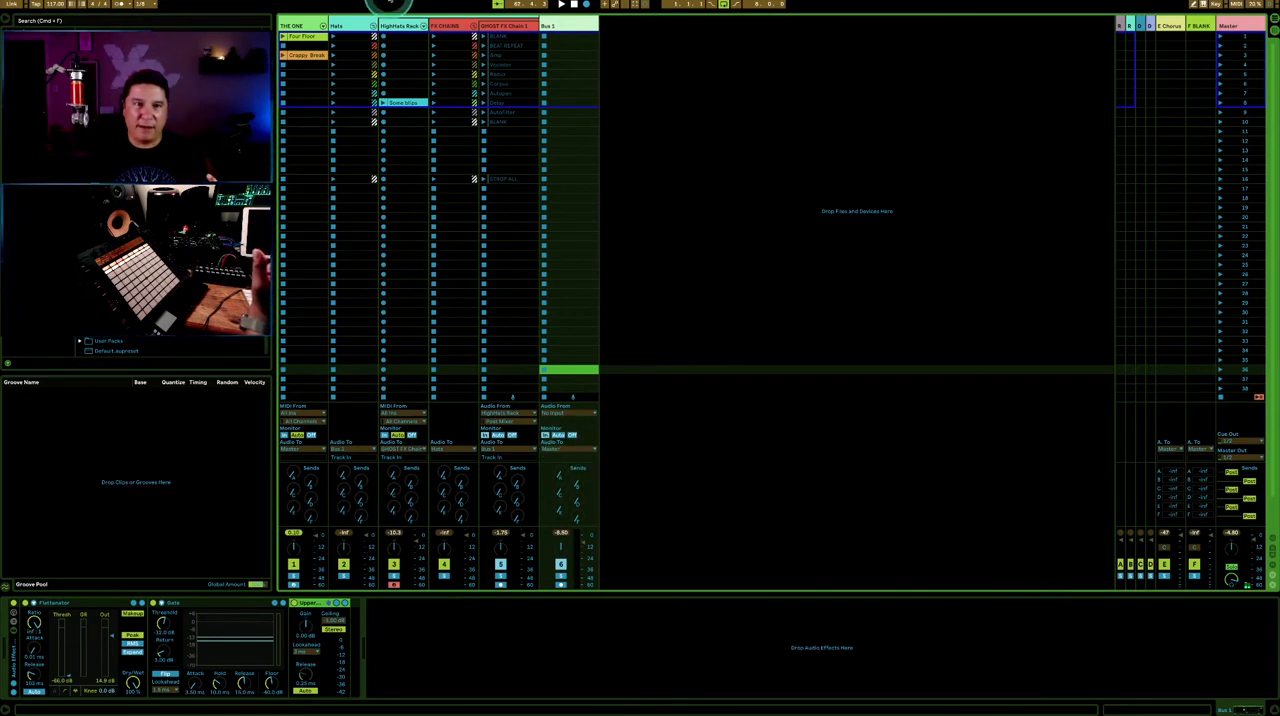
pyautogui.click(634, 92)
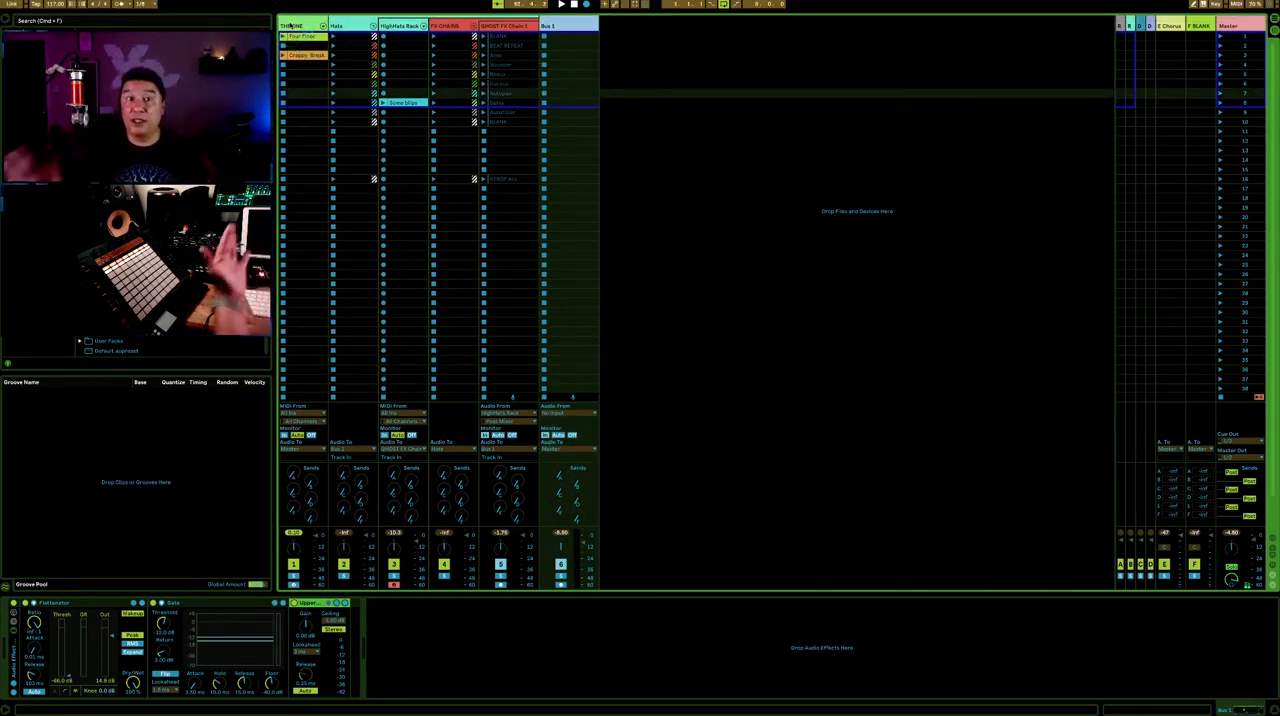
# - Examine the Dist cl HH pad's sample and sampler controls in the HighHats drum rack
pyautogui.click(403, 27)
pyautogui.click(50, 636)
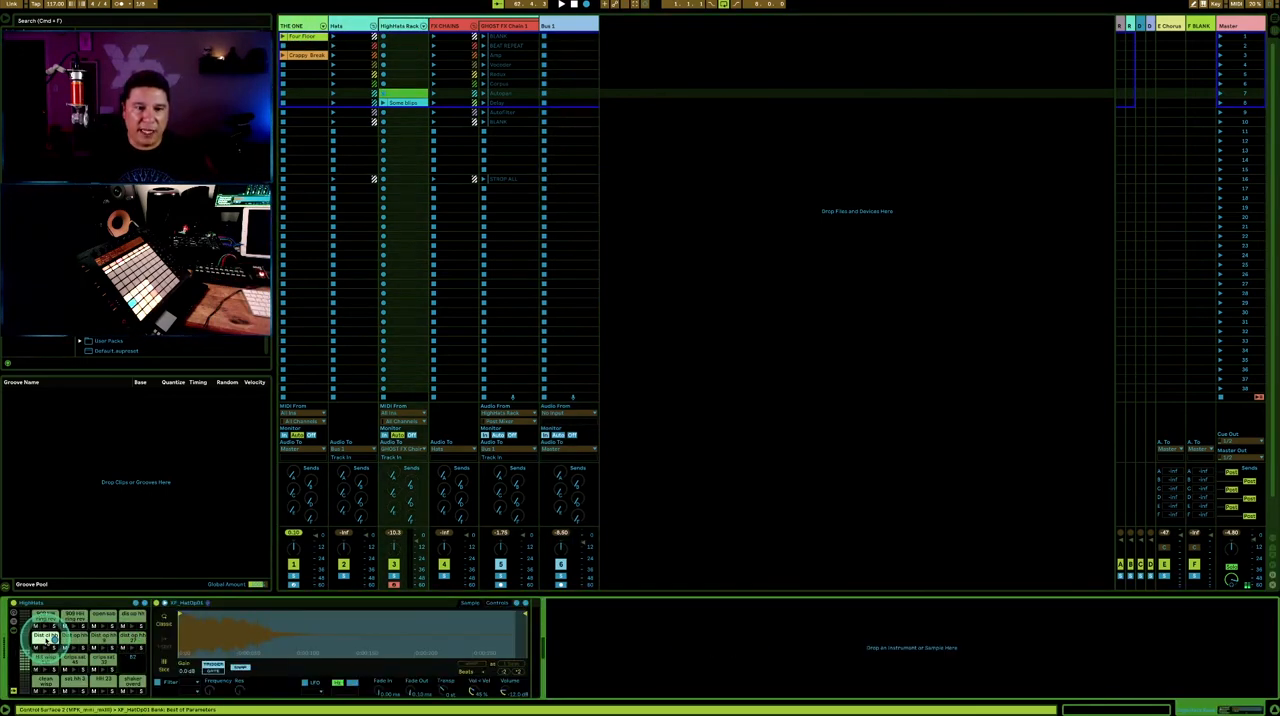
pyautogui.click(208, 602)
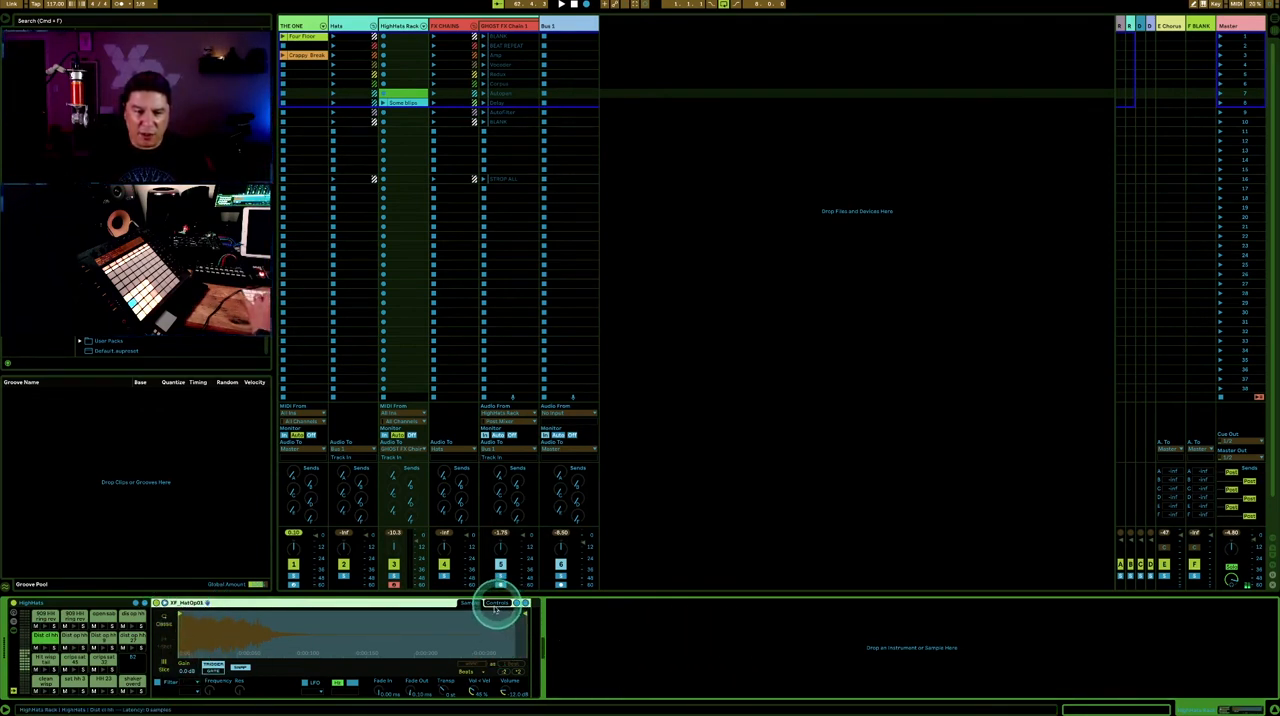
pyautogui.click(164, 645)
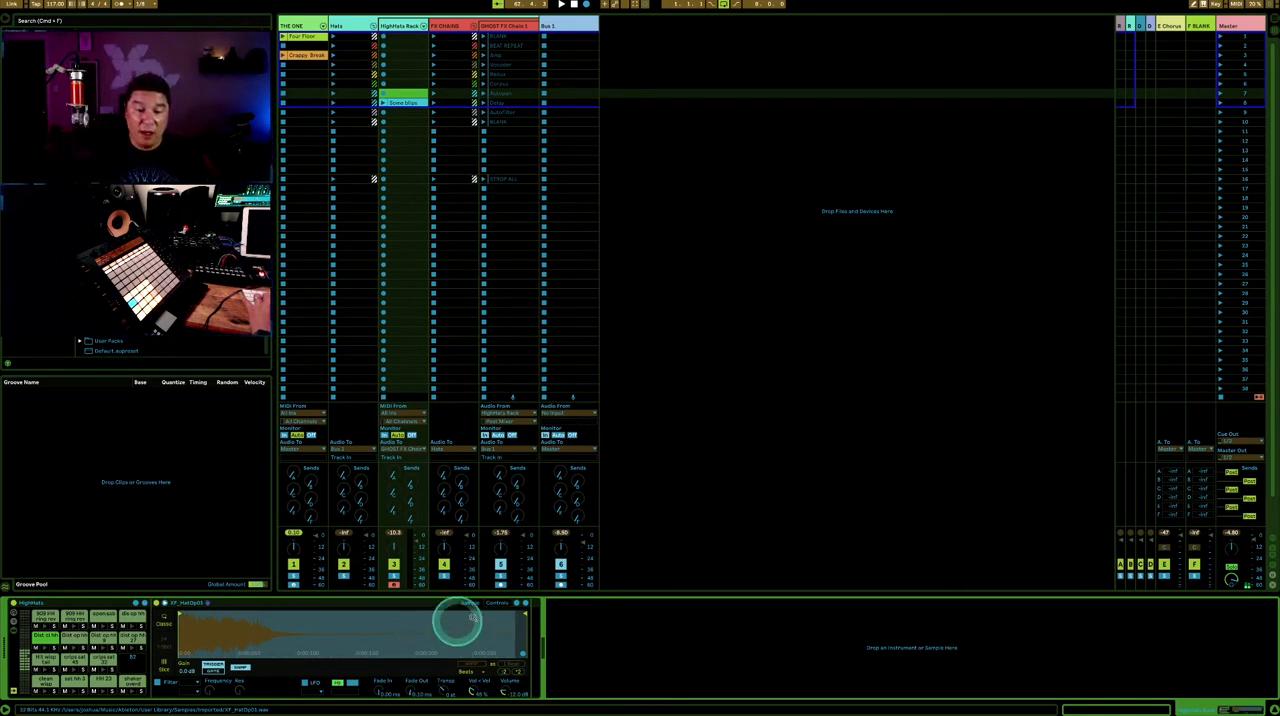
pyautogui.click(488, 604)
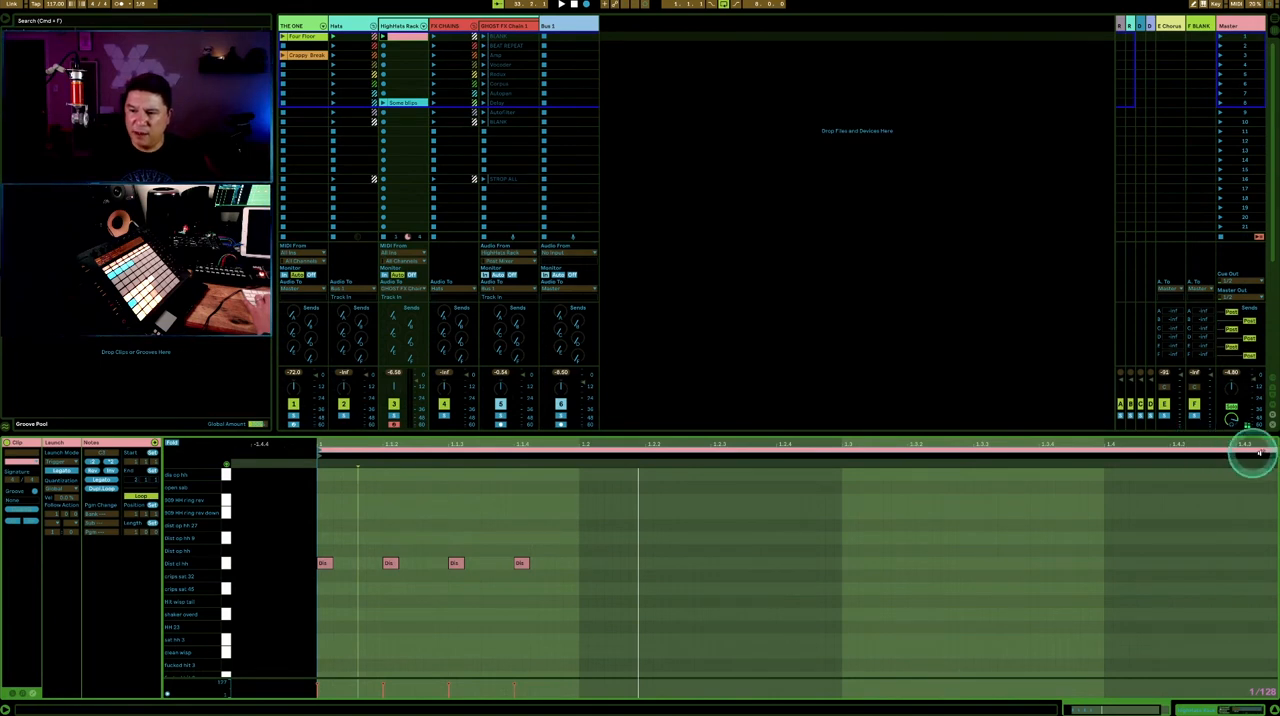
# - Shorten the hi-hat clip's loop to its first beat and shorten all four Dist cl HH notes during playback
pyautogui.moveTo(1265, 449); pyautogui.dragTo(578, 470)
pyautogui.press('space')
pyautogui.click(388, 547)
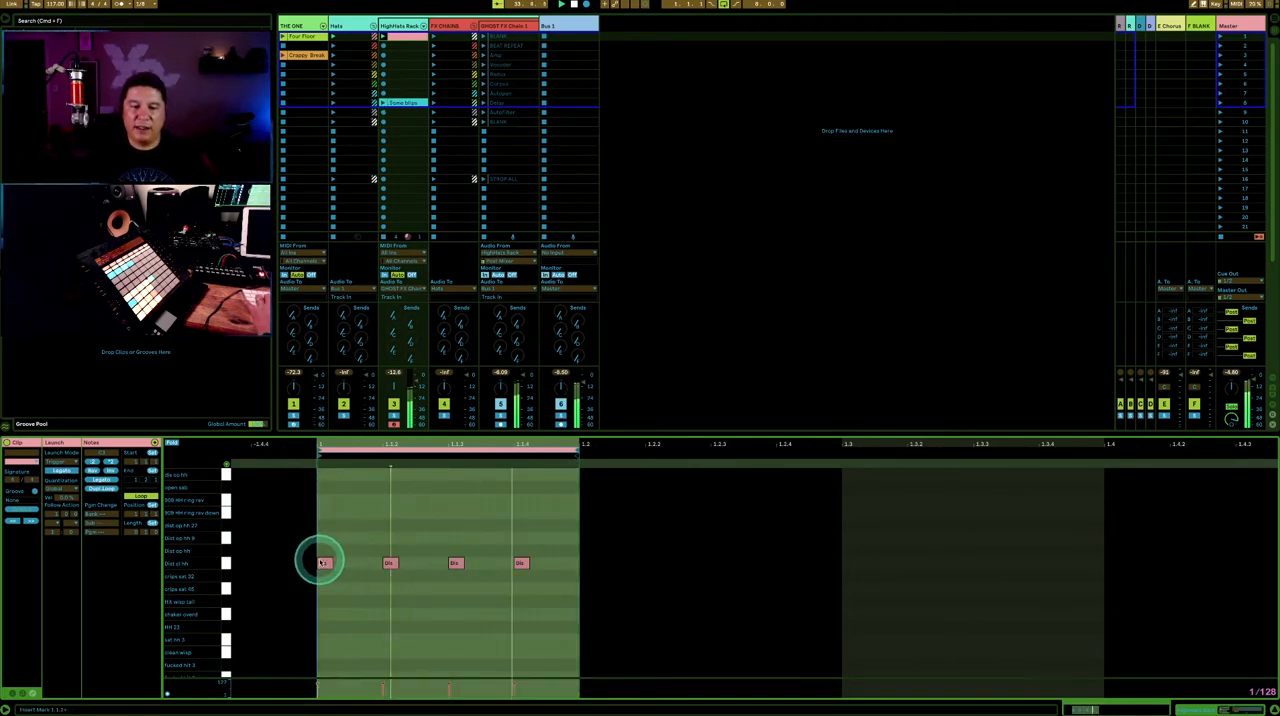
pyautogui.moveTo(326, 553); pyautogui.dragTo(565, 595)
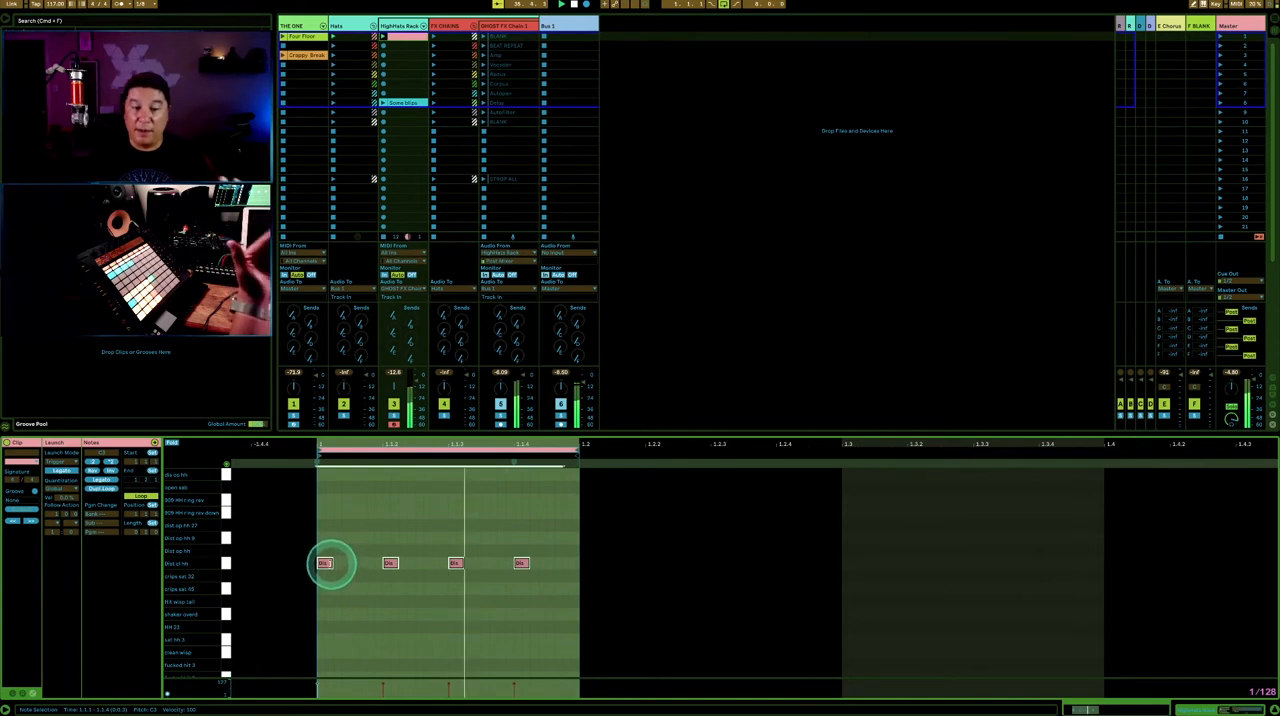
pyautogui.moveTo(329, 563)
pyautogui.mouseDown()
pyautogui.moveTo(380, 569)
pyautogui.moveTo(323, 565)
pyautogui.mouseUp()
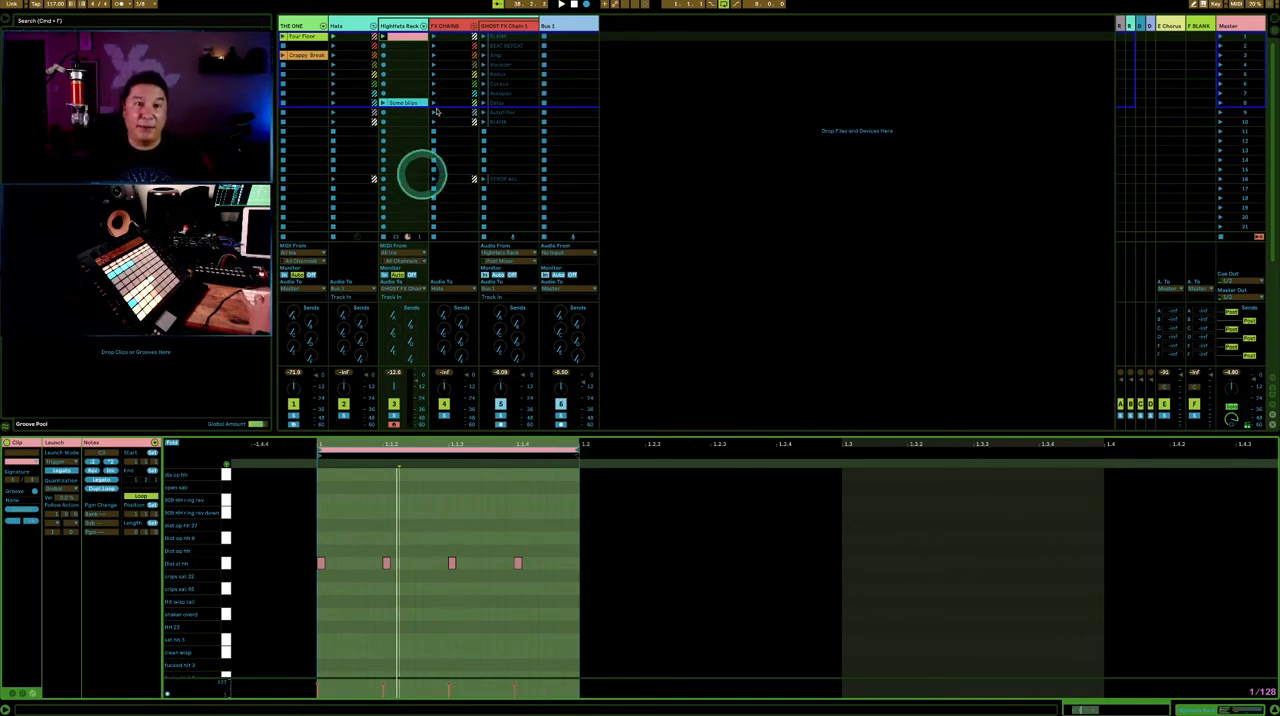
# - Delete the pink hi-hat clip from the first slot of the HighHats Rack track
pyautogui.click(409, 38)
pyautogui.press('Delete')
pyautogui.press('super+z')
pyautogui.press('Delete')
# - Review the signal path by viewing the HighHats Rack, Hats, FX CHAINS and GHOST FX Chain 1 tracks in turn
pyautogui.click(412, 26)
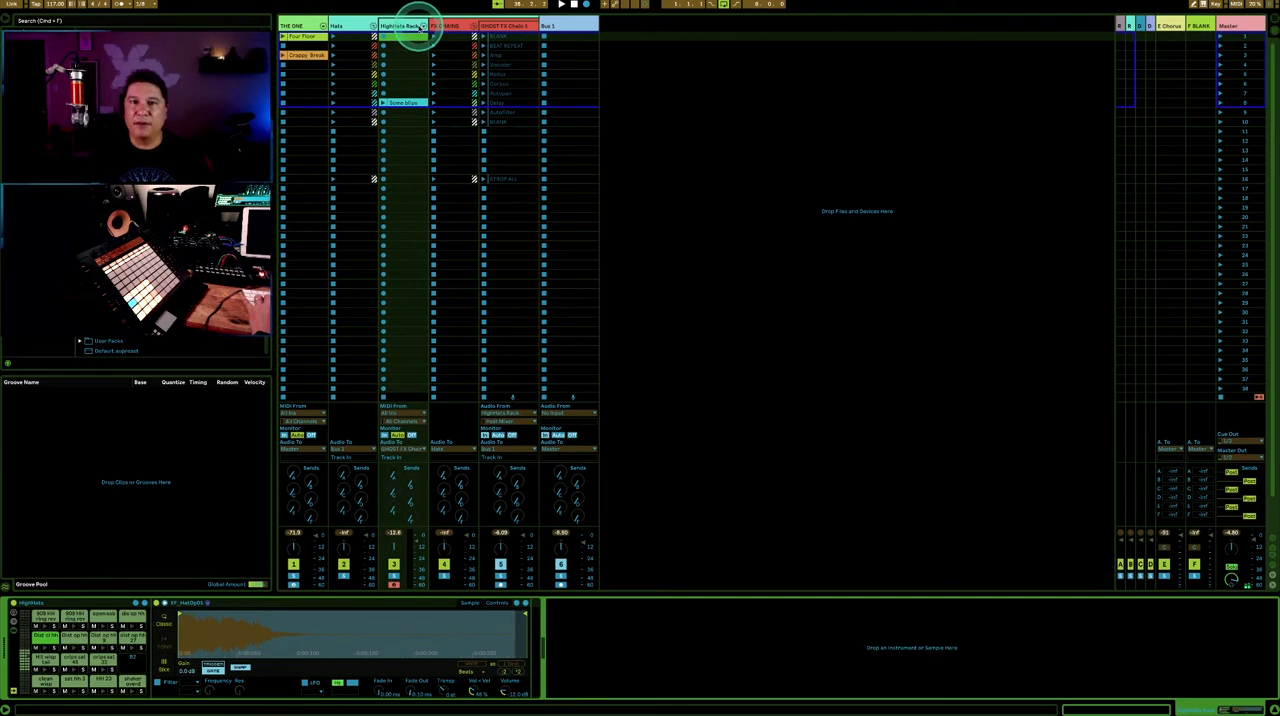
pyautogui.click(423, 27)
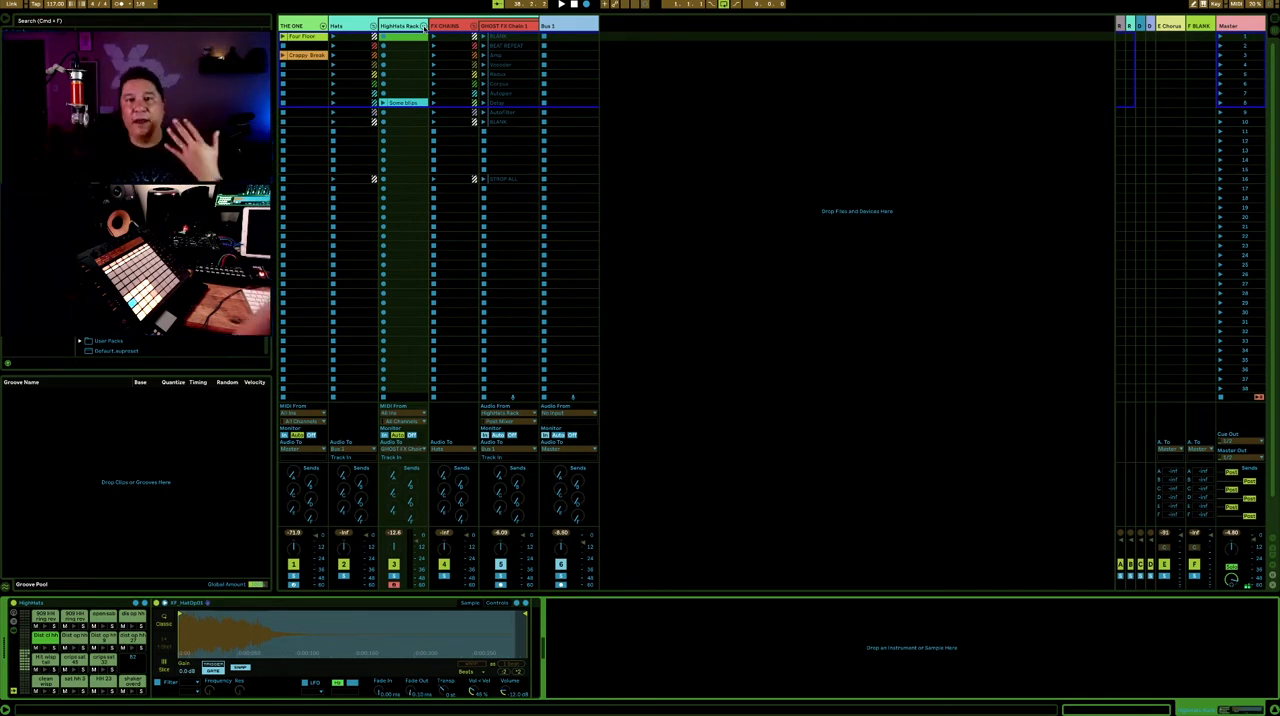
pyautogui.click(352, 25)
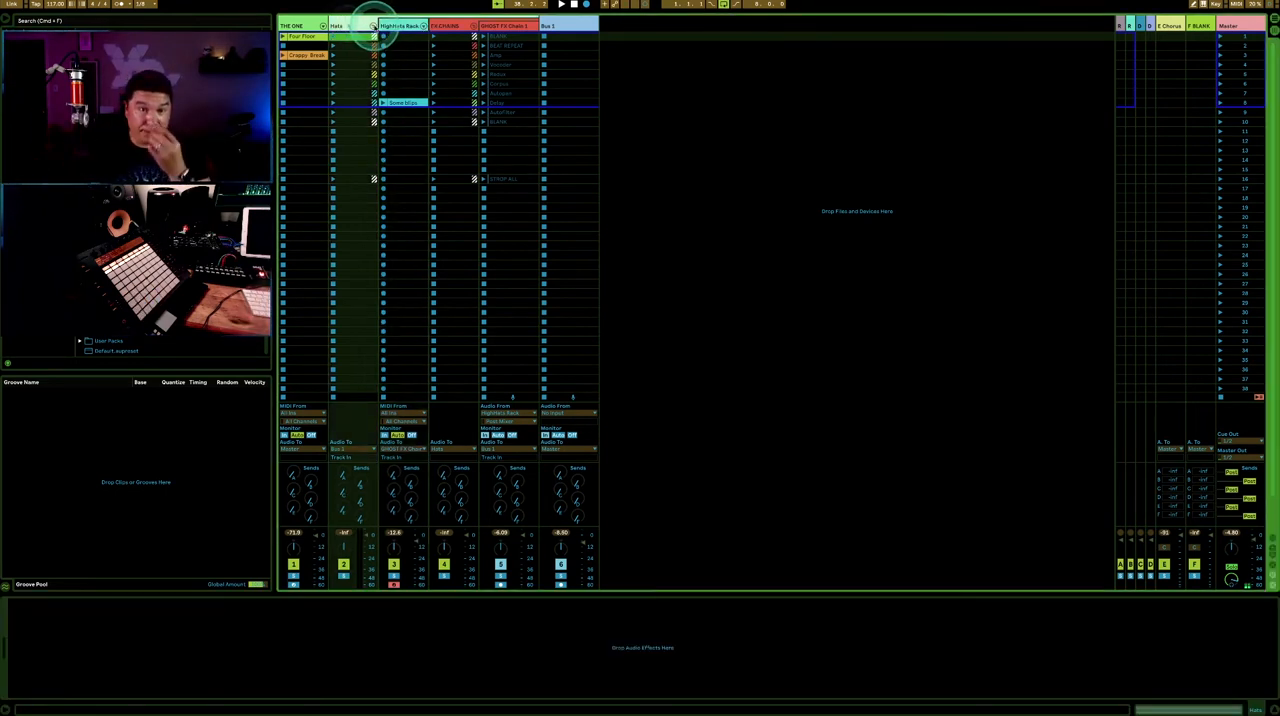
pyautogui.click(400, 26)
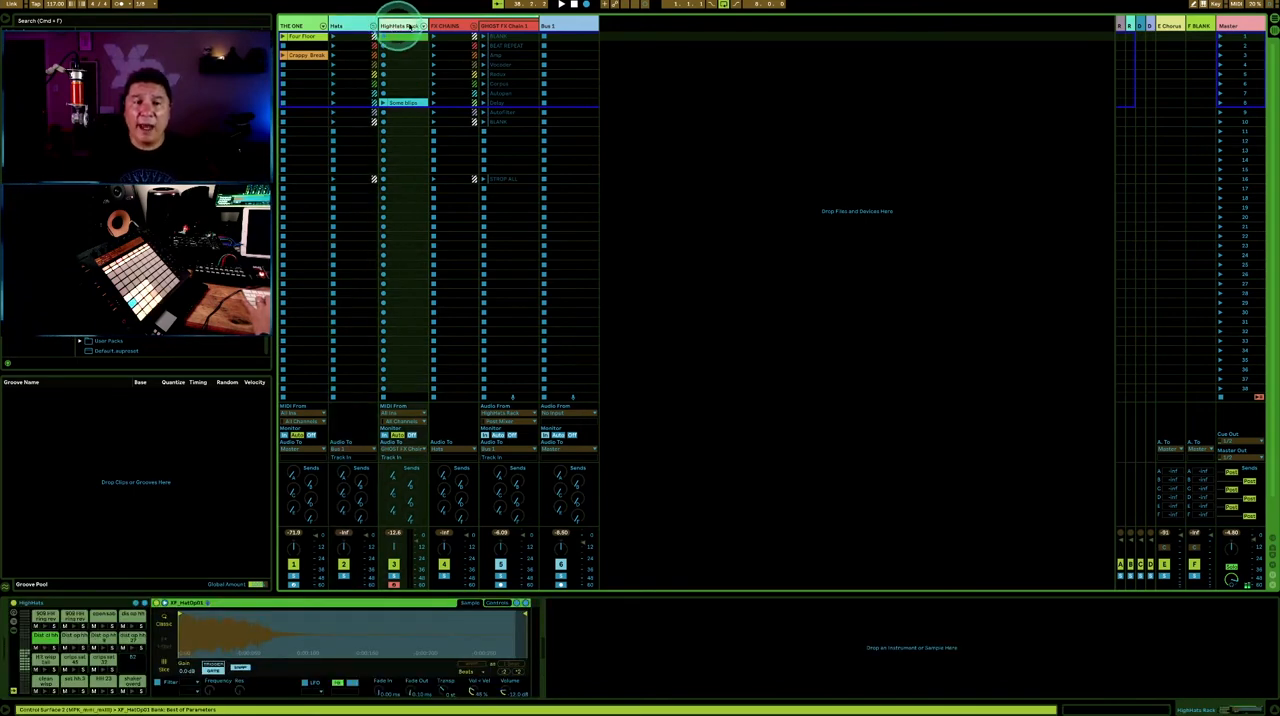
pyautogui.click(447, 25)
pyautogui.click(397, 24)
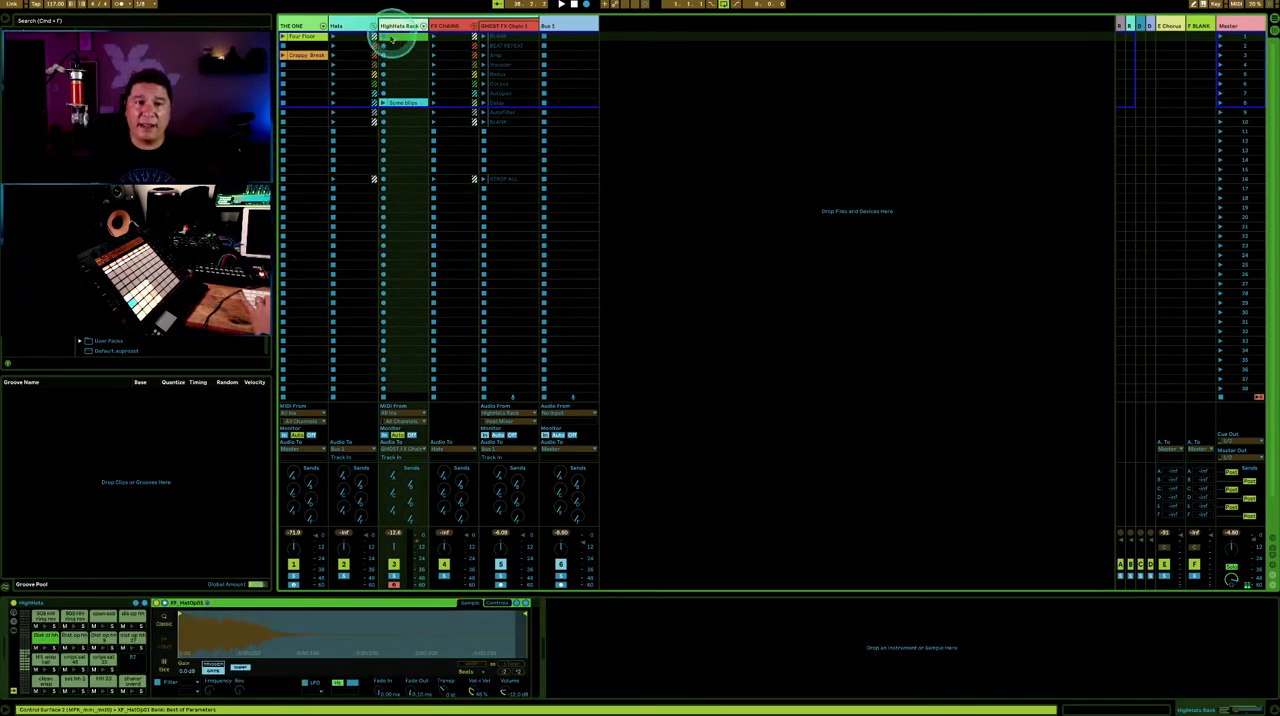
pyautogui.click(446, 26)
pyautogui.click(505, 27)
# - Show the envelope settings of the first BLANK clip on GHOST FX Chain 1 and select all clips from it to the second BLANK
pyautogui.click(503, 46)
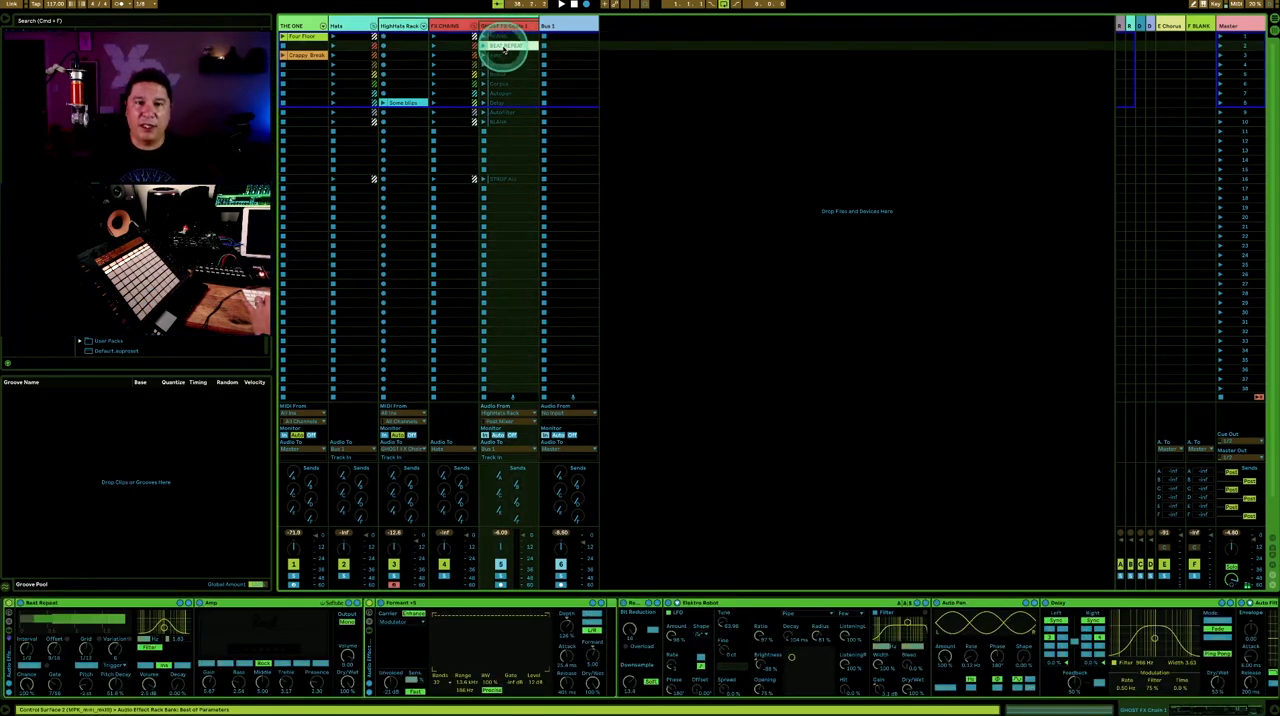
pyautogui.moveTo(508, 102); pyautogui.dragTo(504, 40)
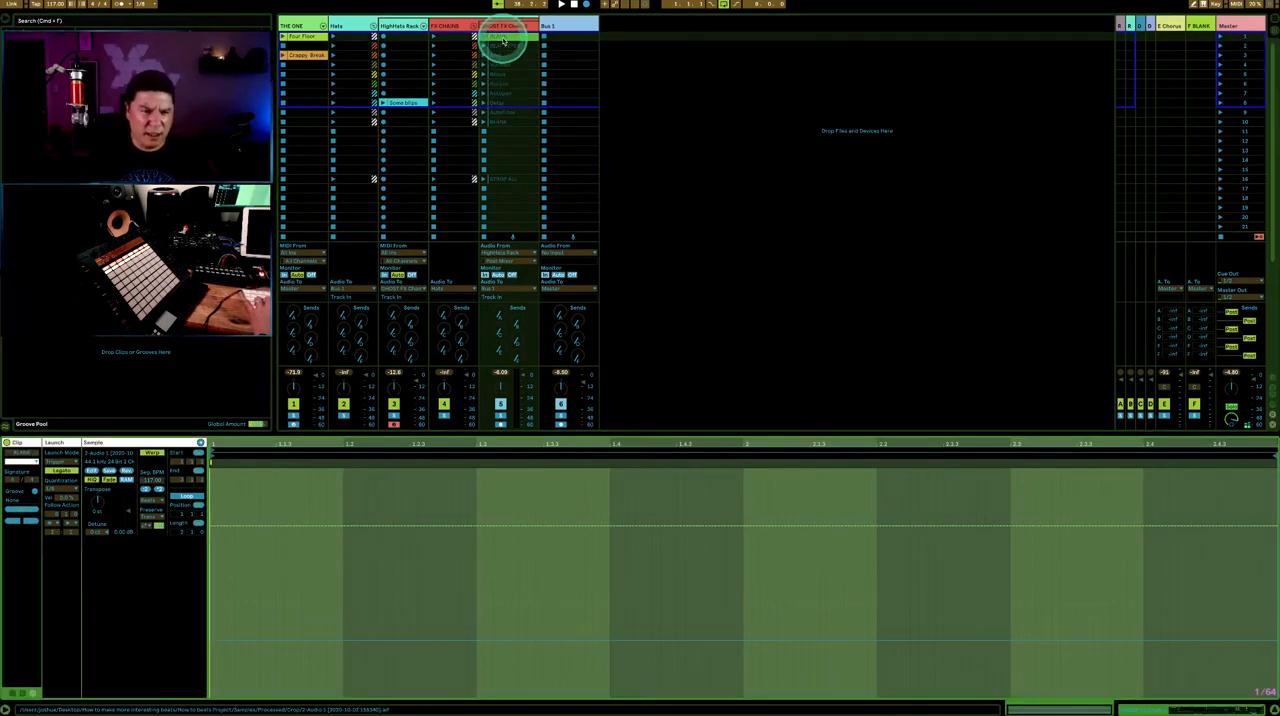
pyautogui.click(32, 692)
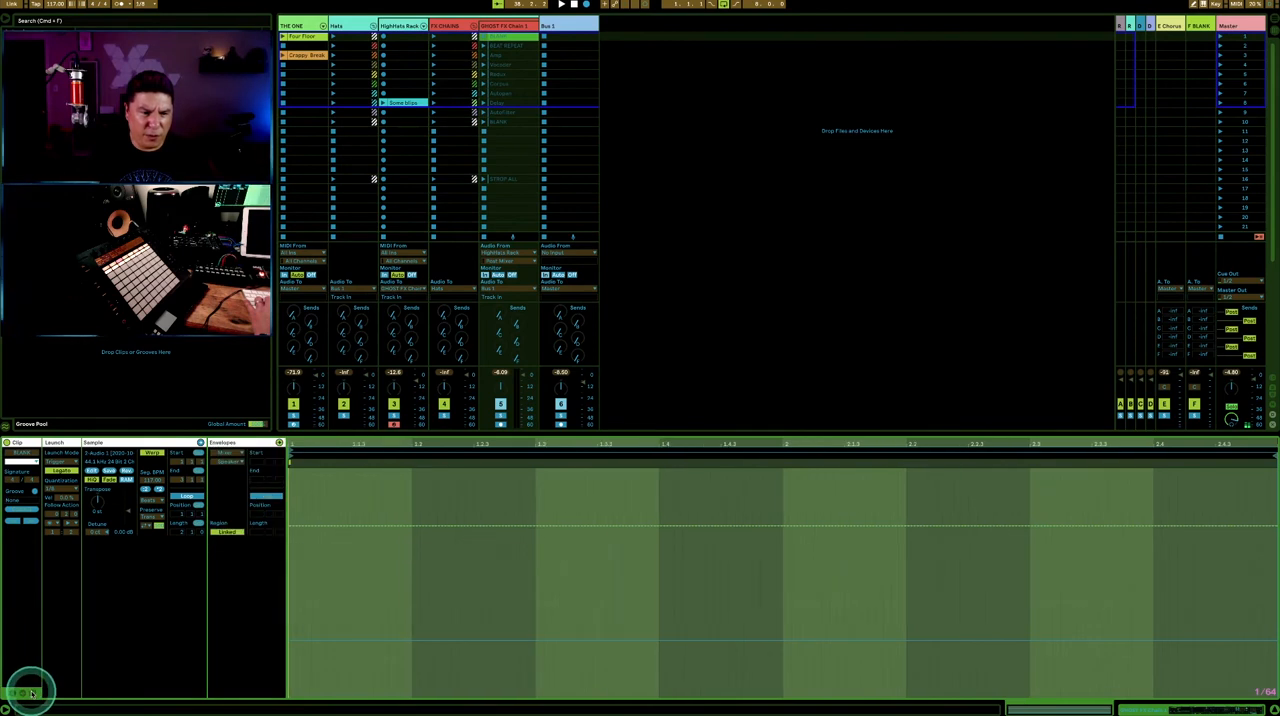
pyautogui.keyDown('shift'); pyautogui.click(497, 122); pyautogui.keyUp('shift')
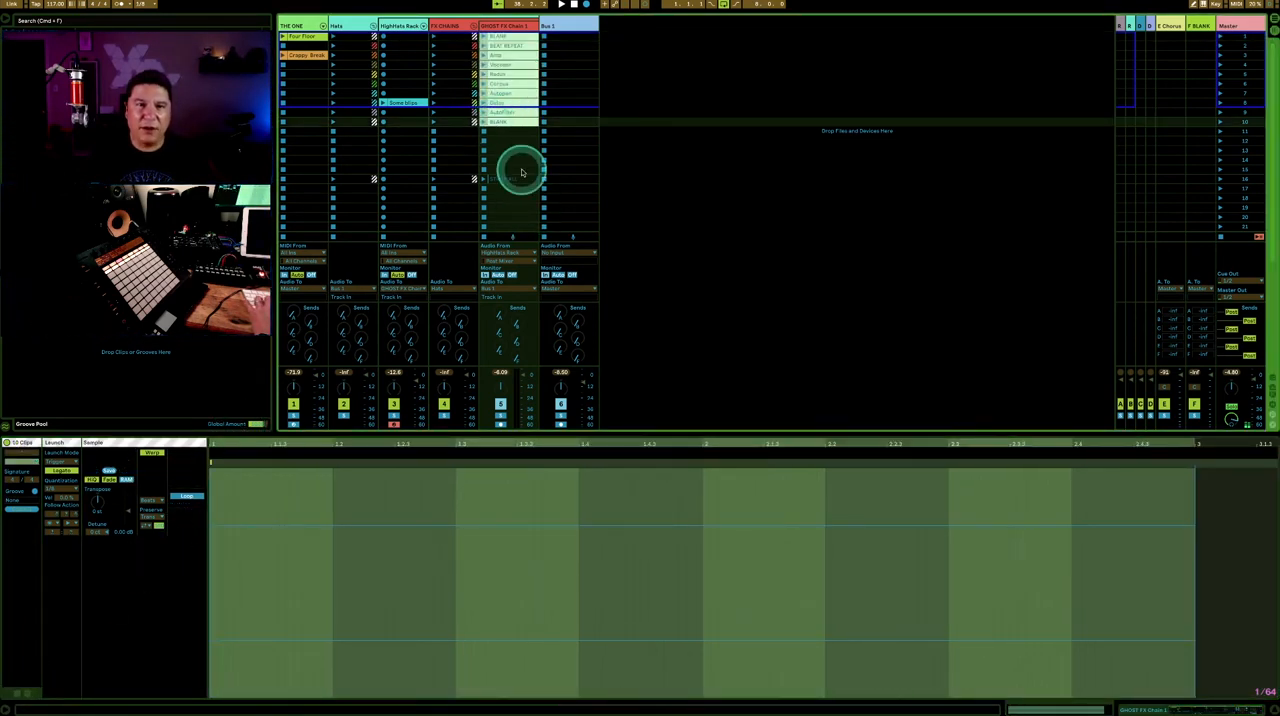
# - Set the envelope region of the first BLANK clip on GHOST FX Chain 1 to Unlinked
pyautogui.click(503, 36)
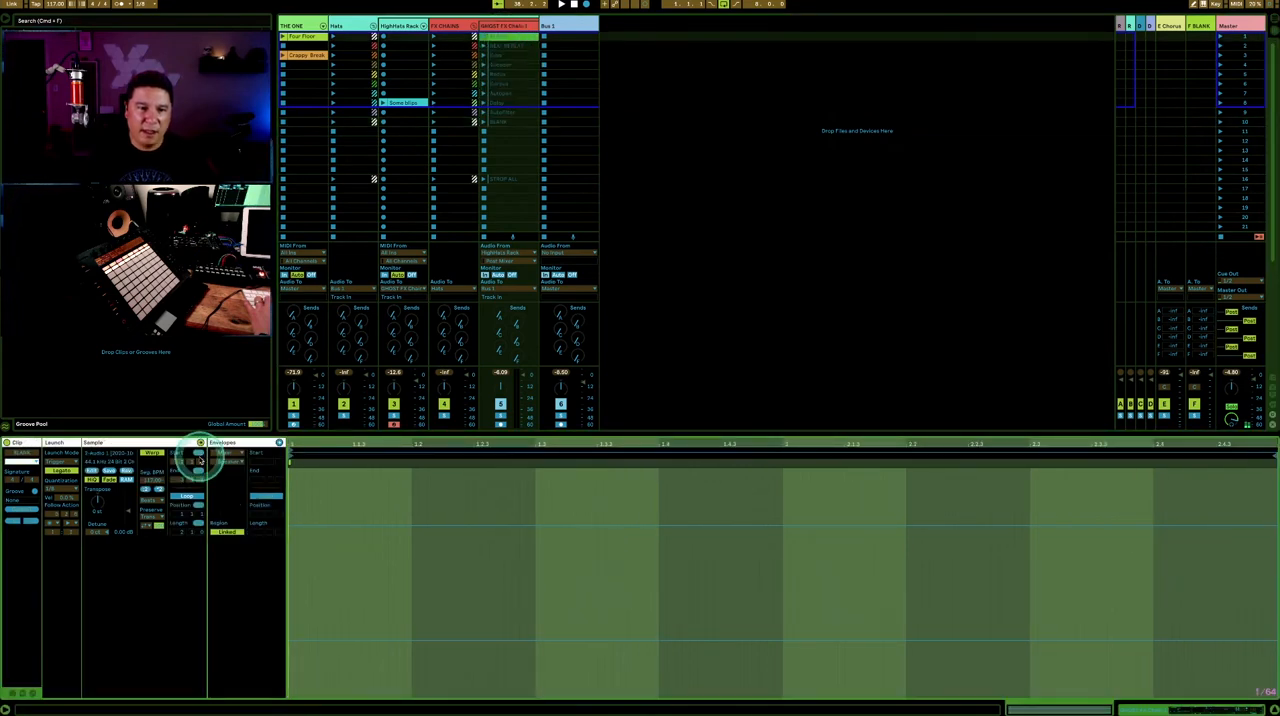
pyautogui.click(228, 531)
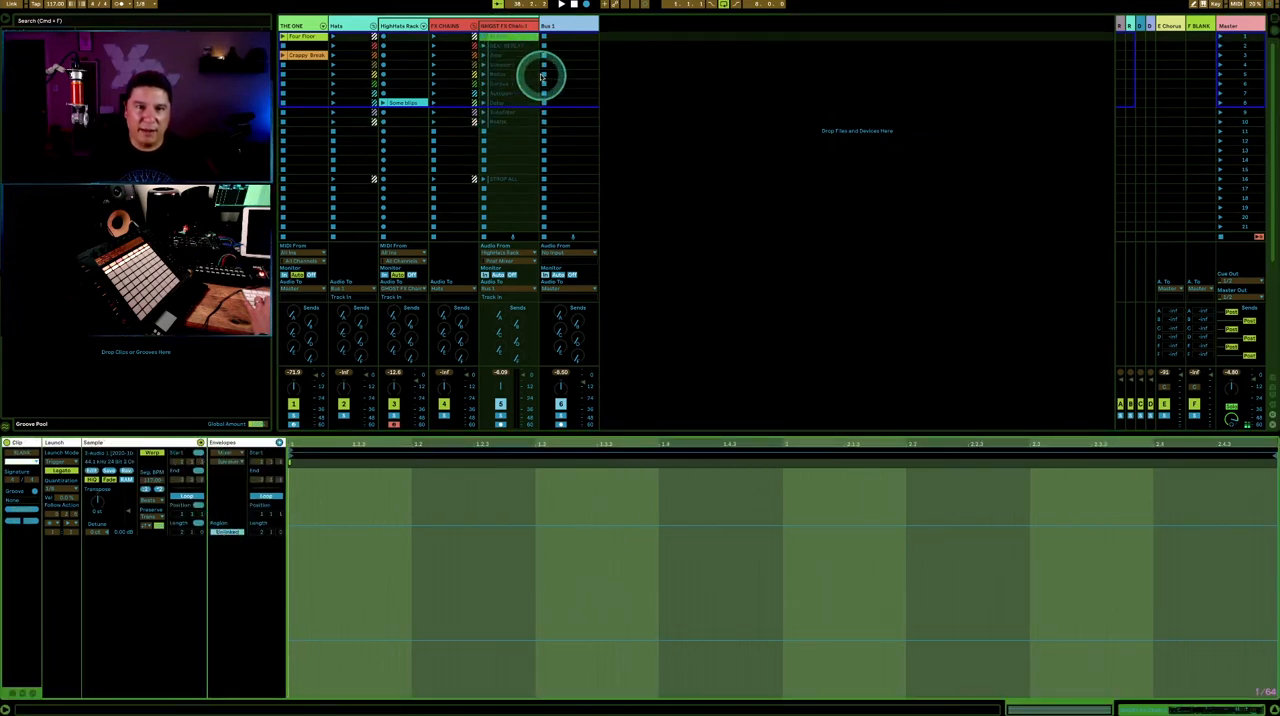
# - Set the envelope region to Unlinked for the GHOST FX Chain 1 clips in scenes 2 to 5, starting with BEAT REPEAT
pyautogui.click(516, 47)
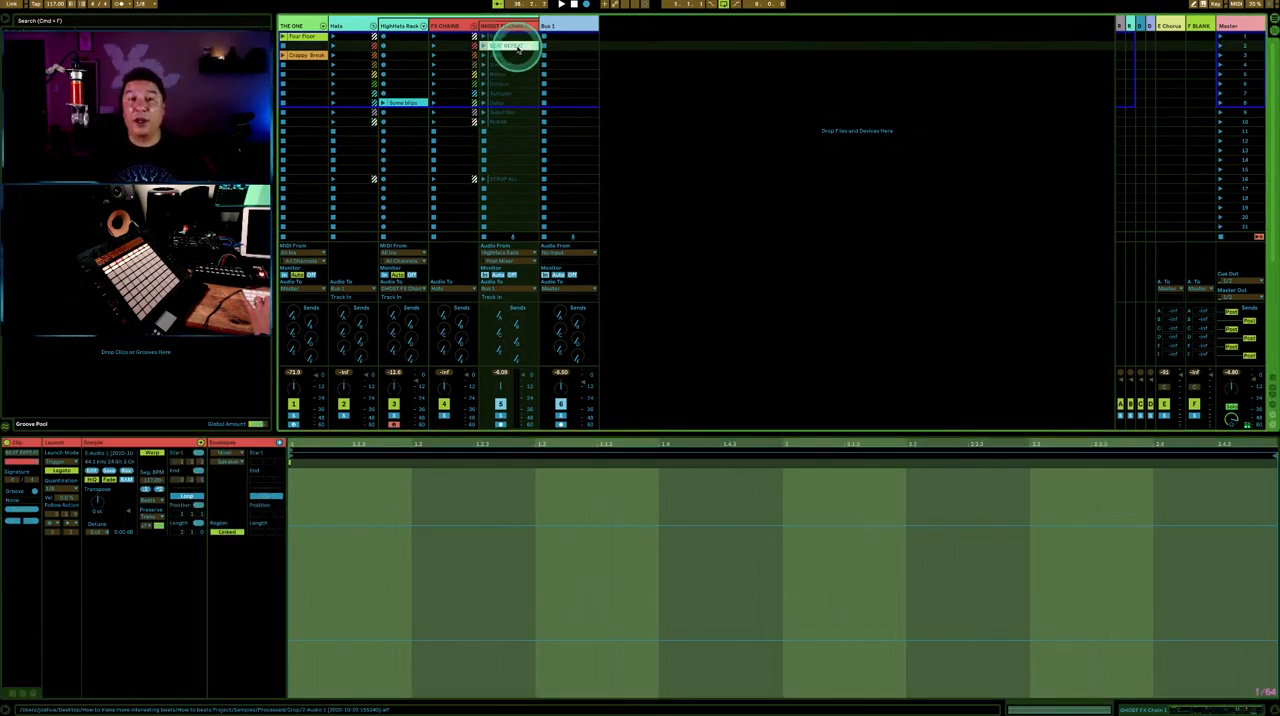
pyautogui.click(373, 254)
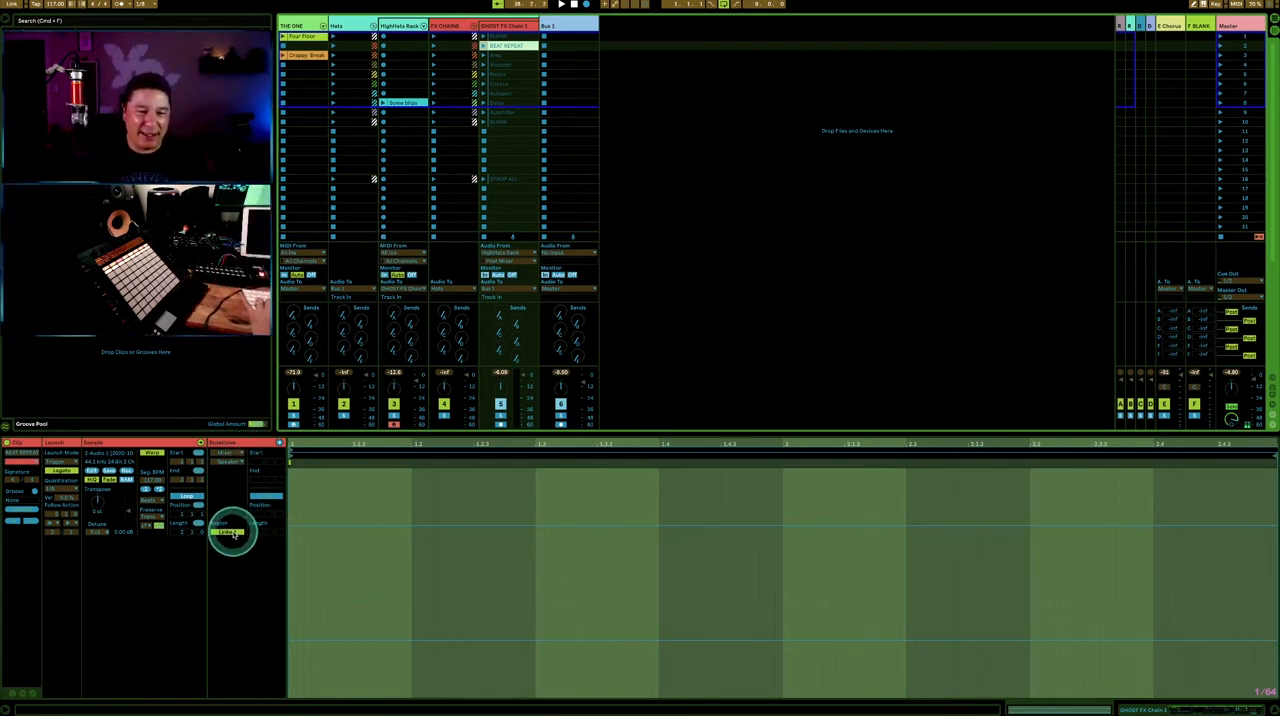
pyautogui.click(505, 55)
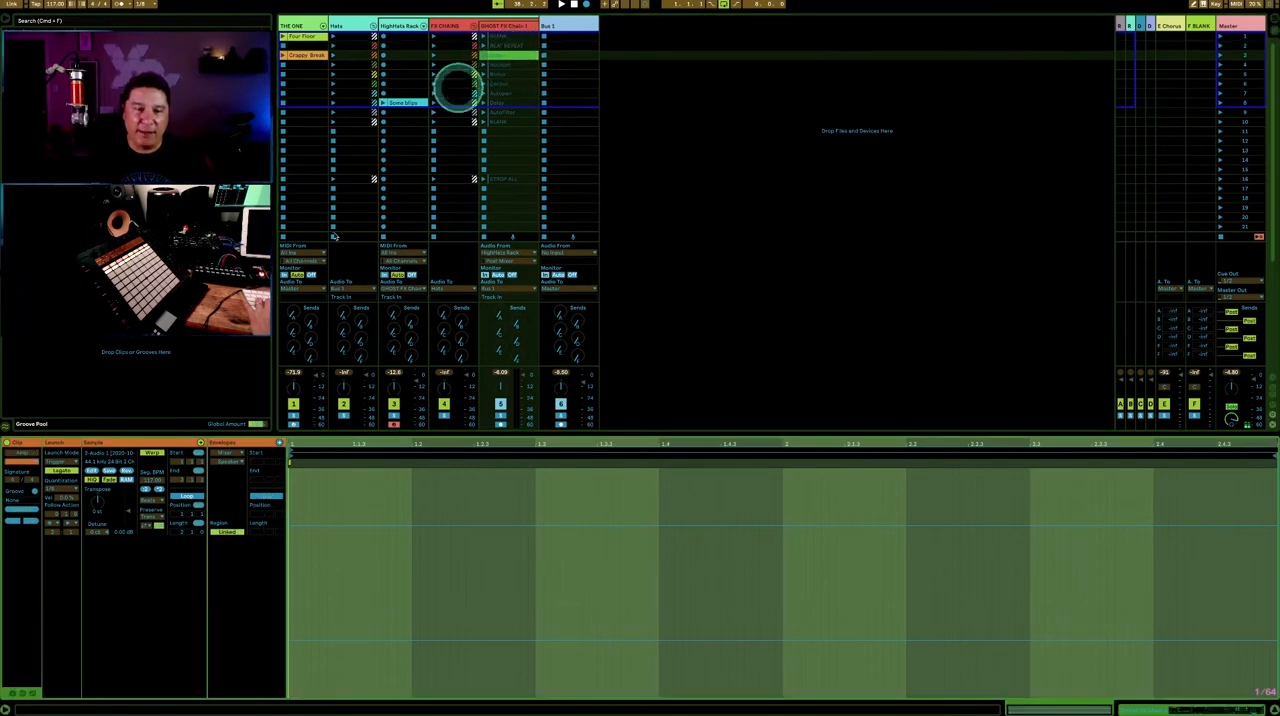
pyautogui.click(227, 531)
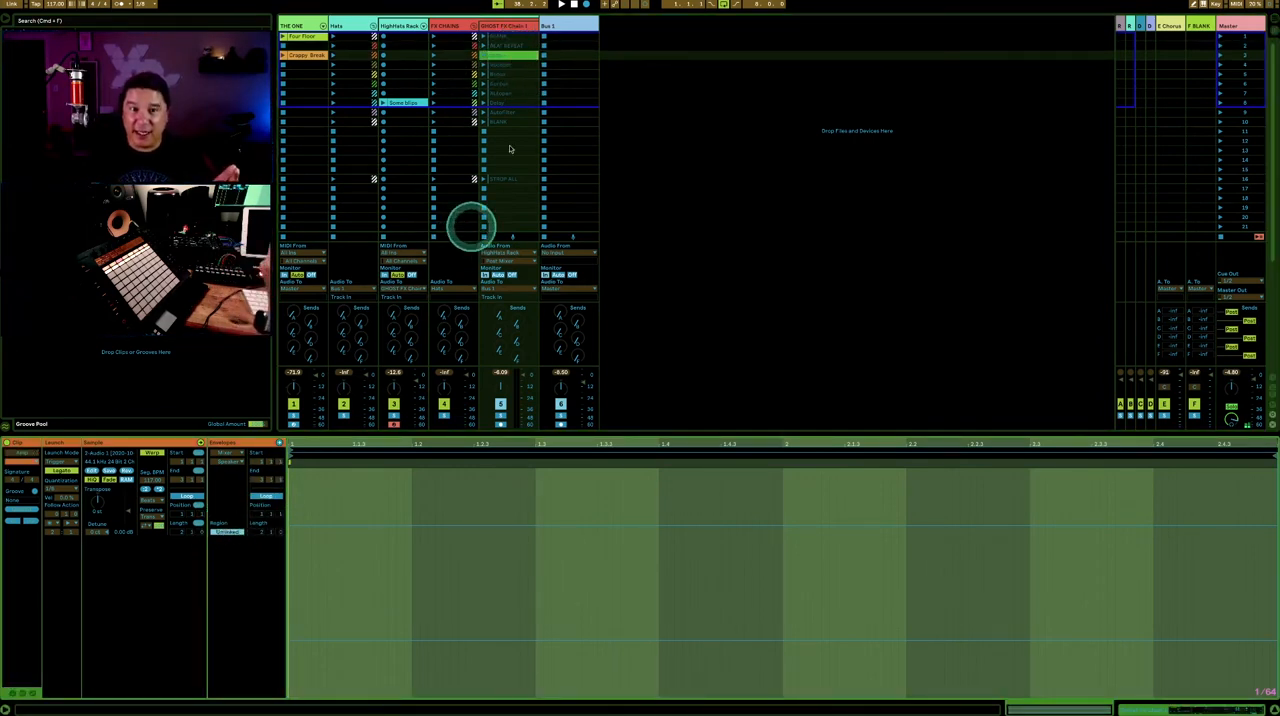
pyautogui.click(505, 65)
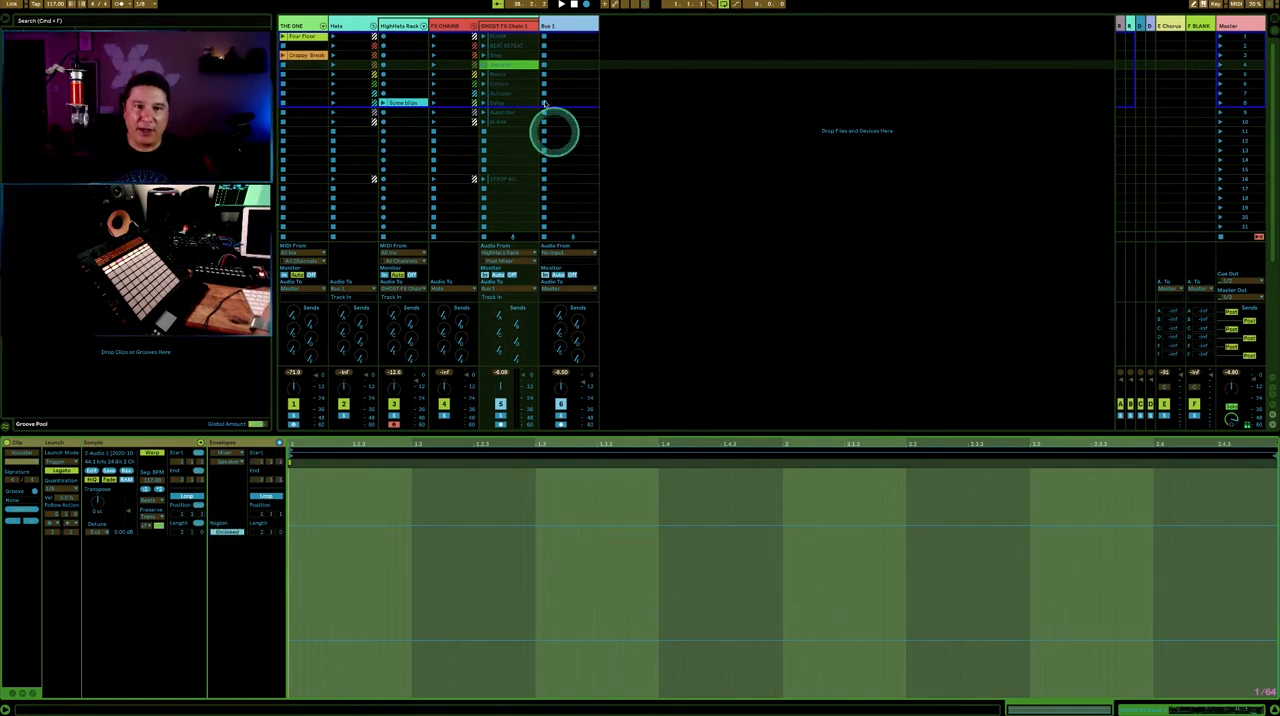
pyautogui.click(509, 76)
pyautogui.click(229, 531)
# - Set the envelope region to Unlinked for the remaining GHOST FX Chain 1 clips in scenes 6 to 10, ending with the second BLANK
pyautogui.click(509, 85)
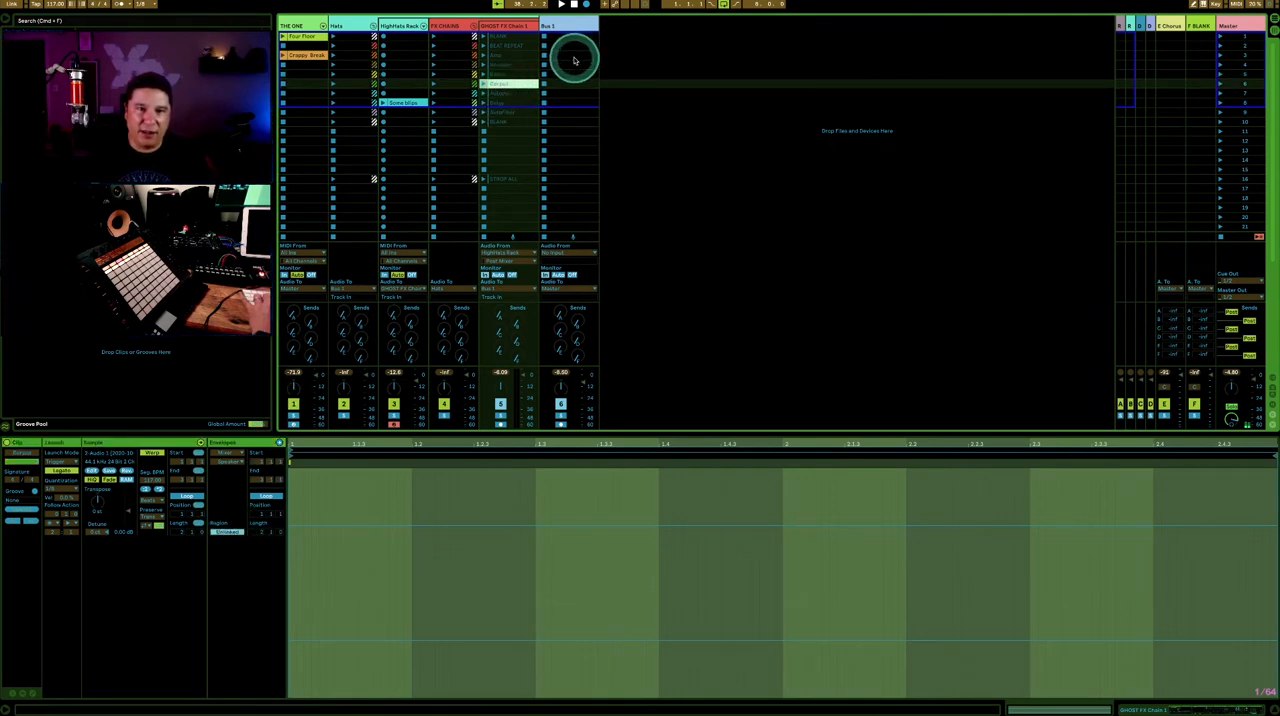
pyautogui.click(509, 93)
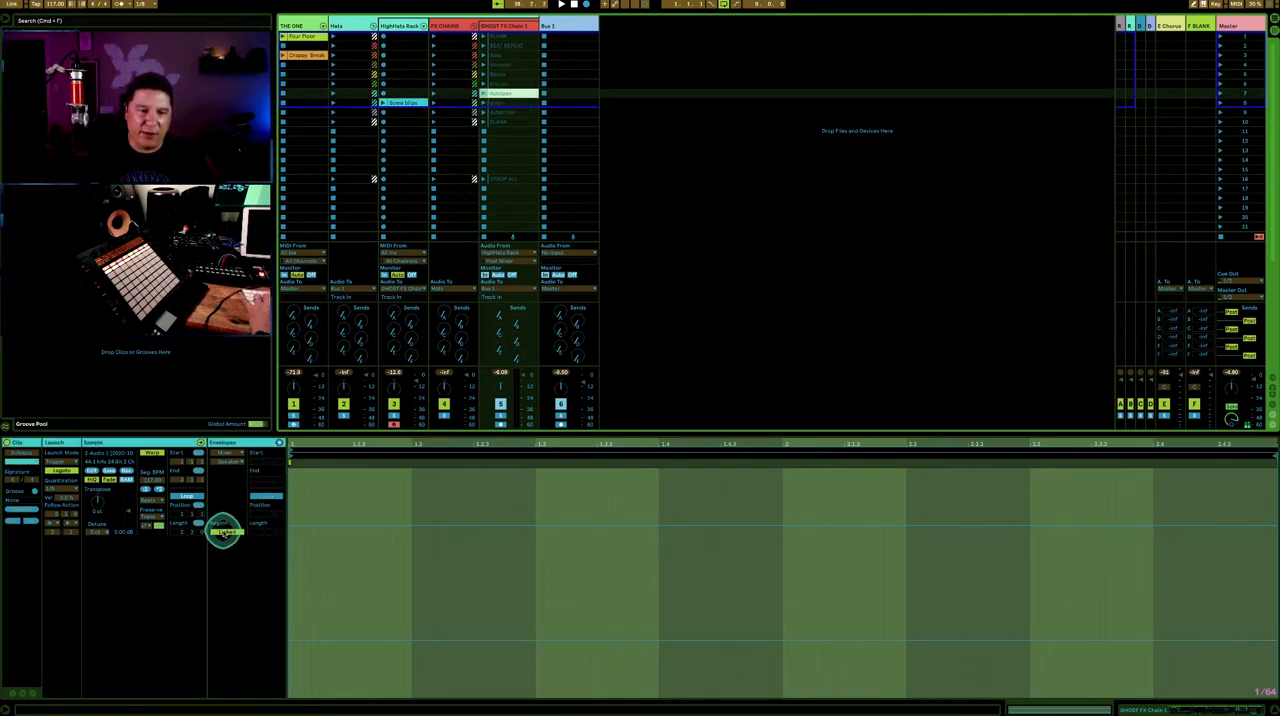
pyautogui.click(503, 103)
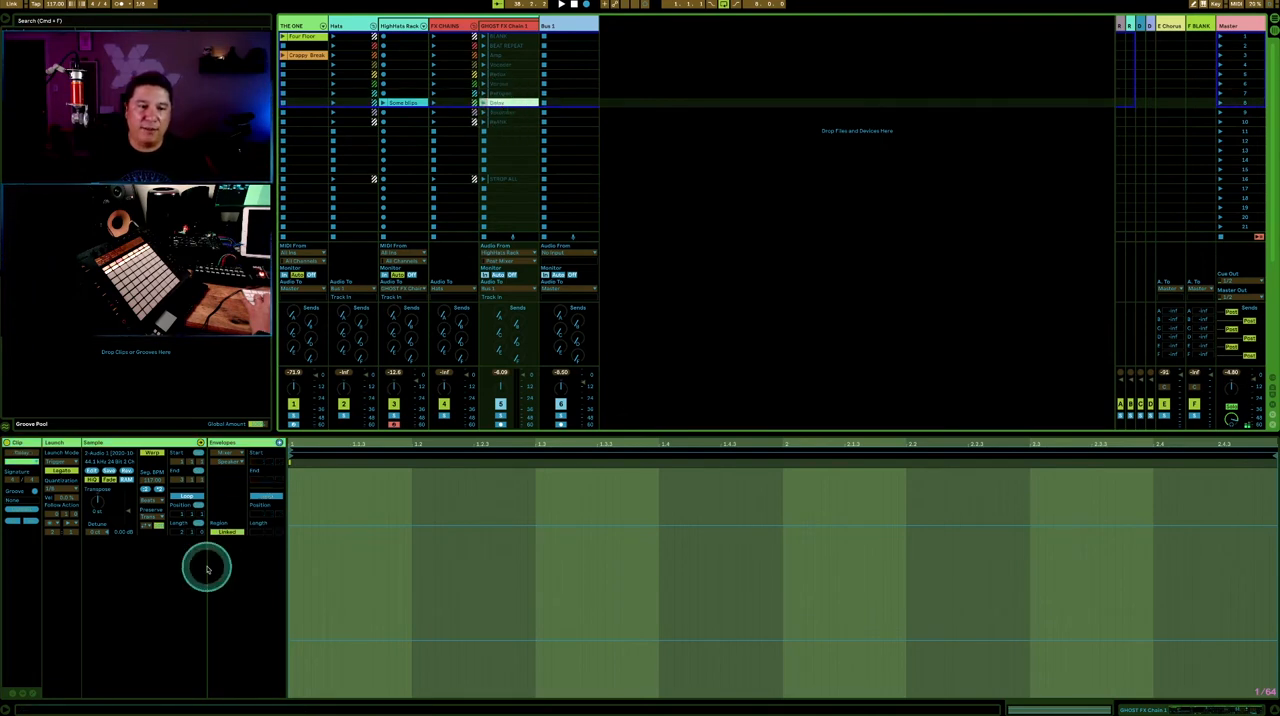
pyautogui.click(506, 112)
pyautogui.click(226, 532)
pyautogui.doubleClick(507, 122)
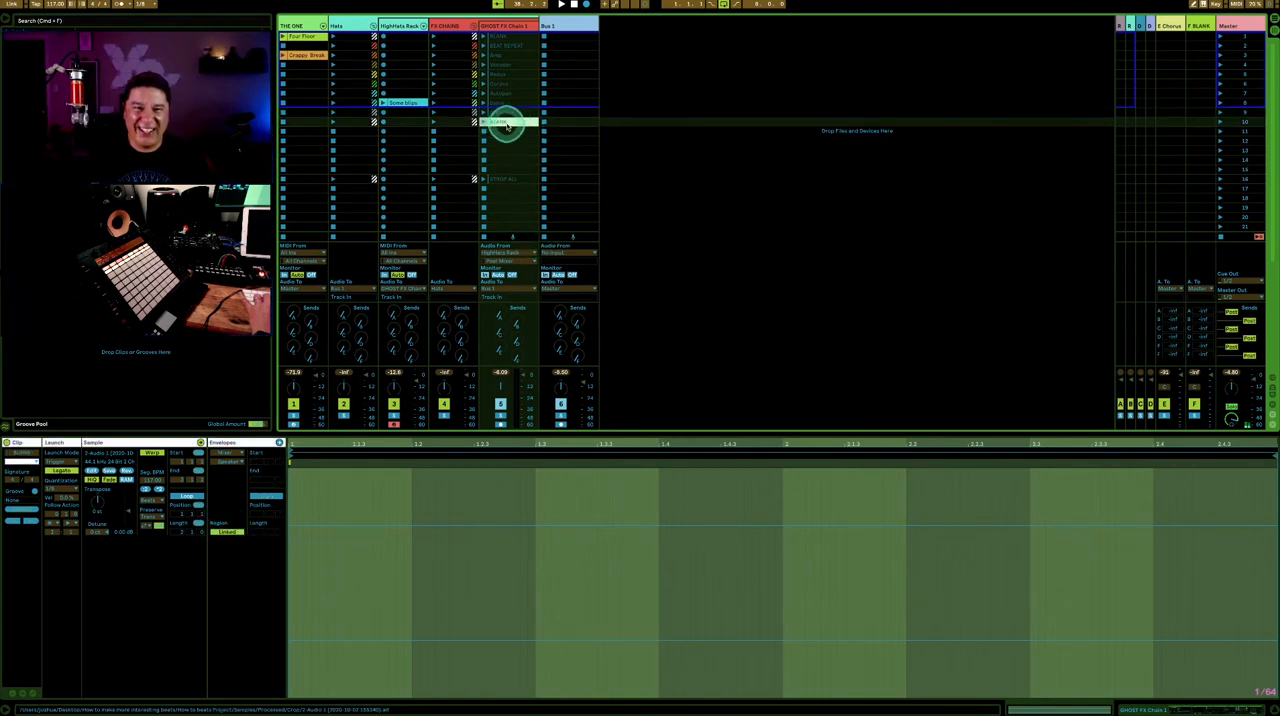
pyautogui.click(226, 533)
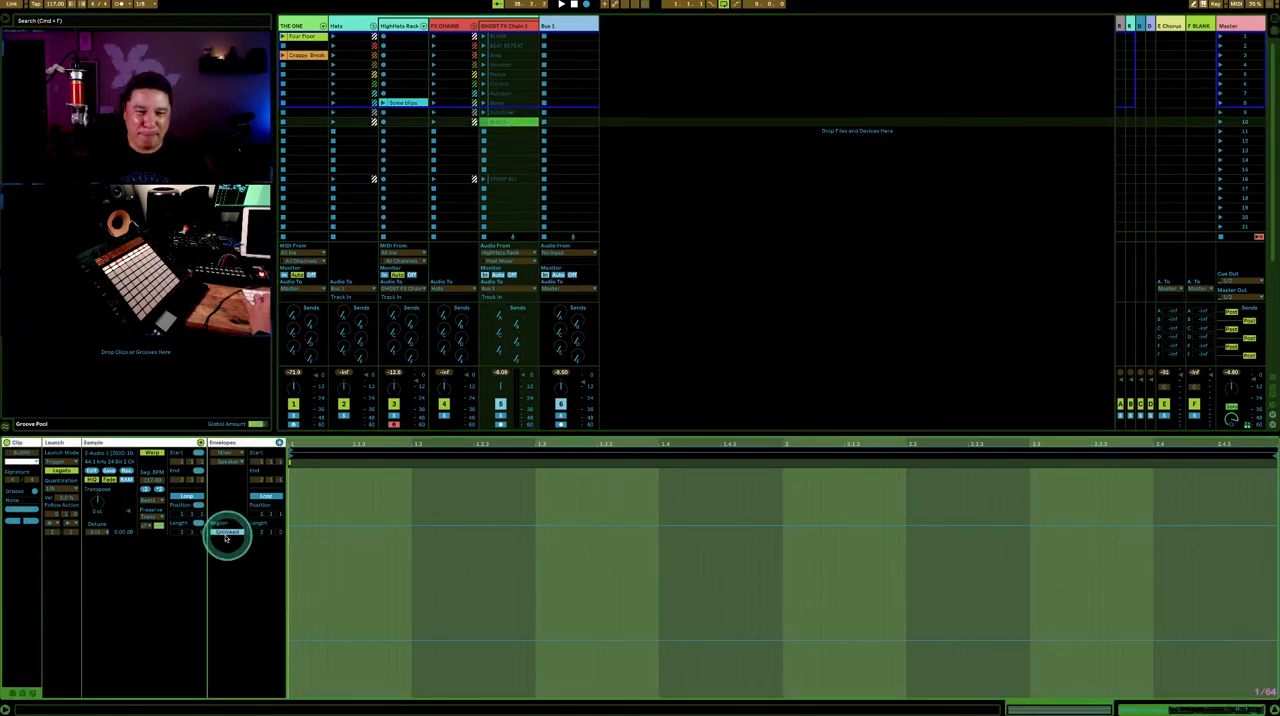
pyautogui.click(660, 323)
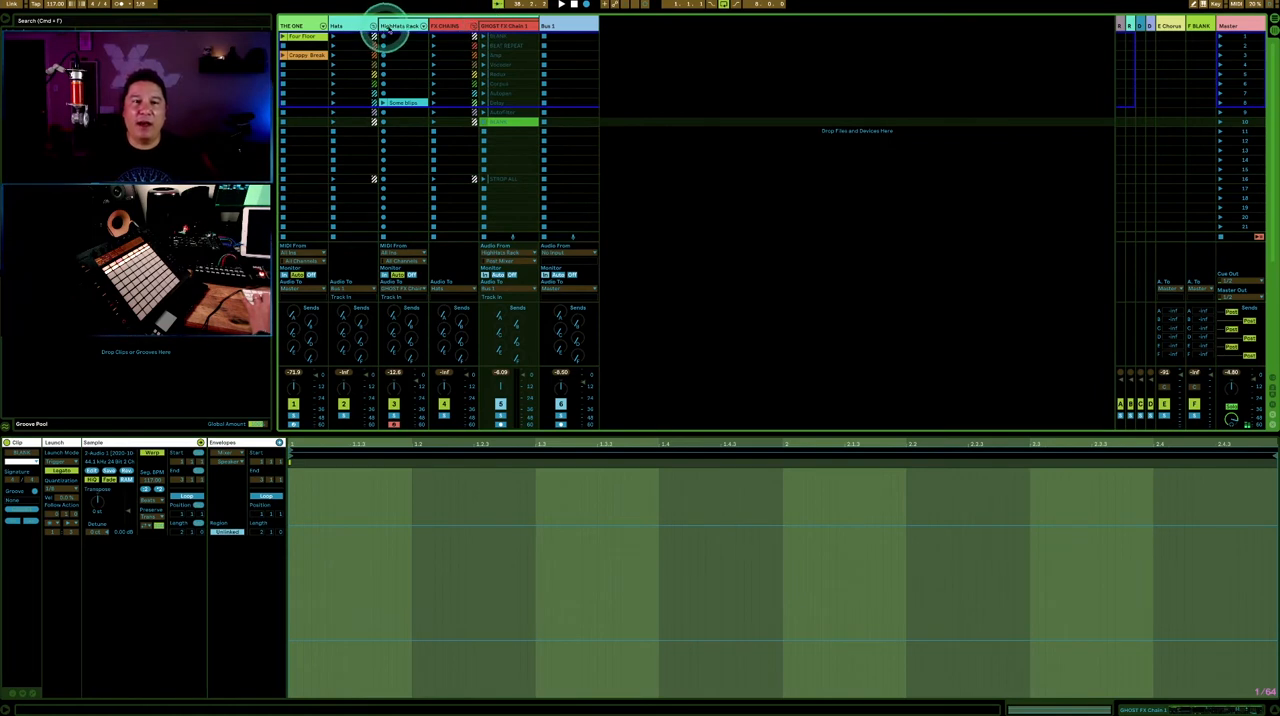
# - Review the routing through the HighHats Rack and FX CHAINS tracks, the BEAT REPEAT dummy clip and the Bus 1 track
pyautogui.click(385, 27)
pyautogui.click(449, 23)
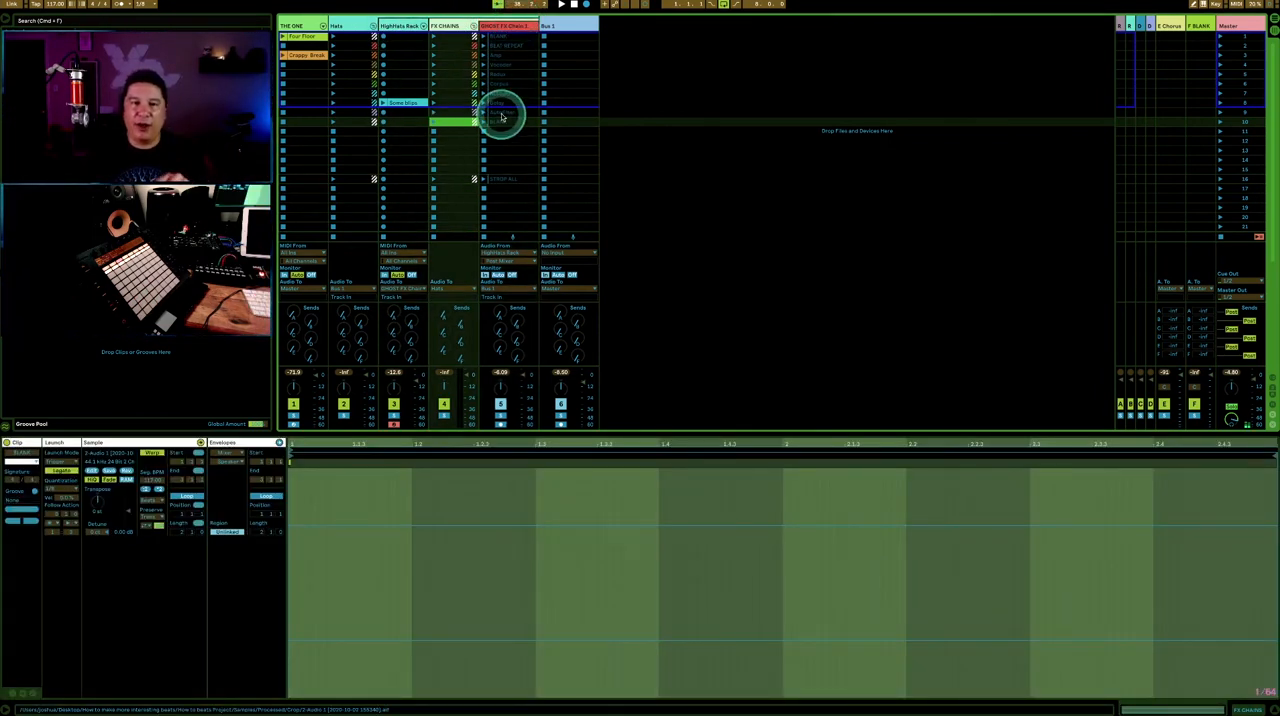
pyautogui.click(515, 46)
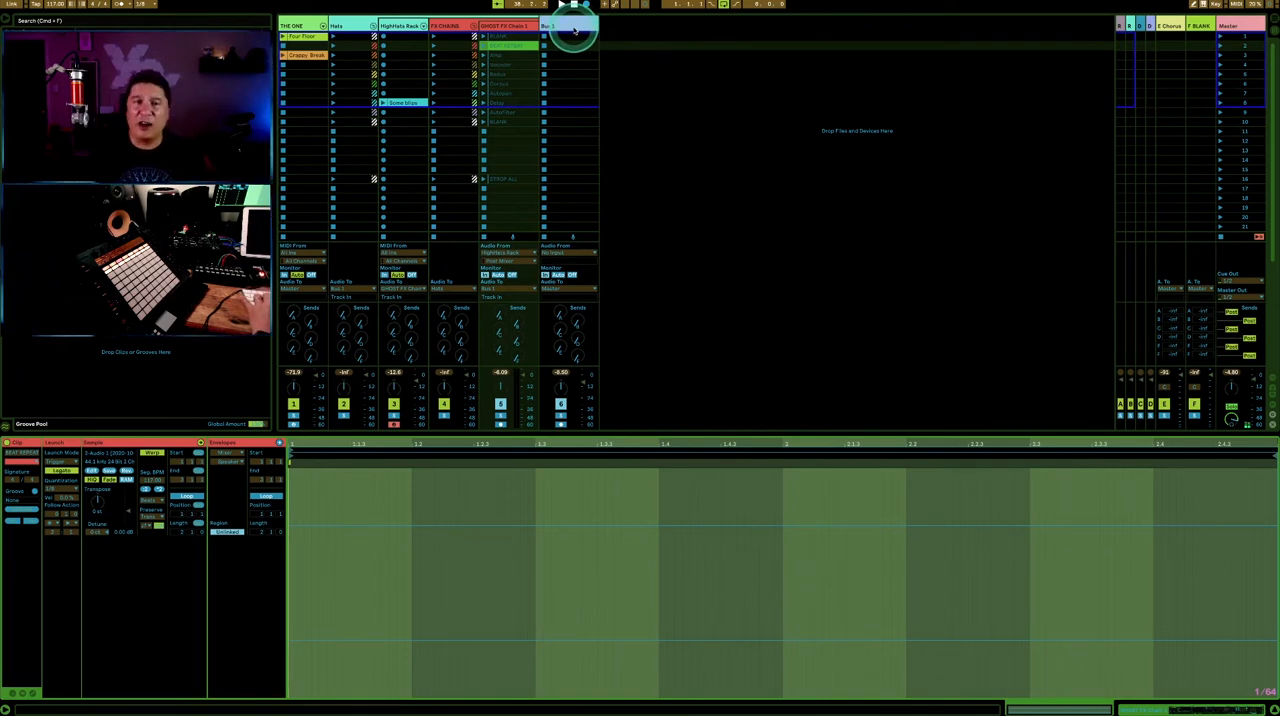
pyautogui.click(575, 31)
pyautogui.click(575, 31)
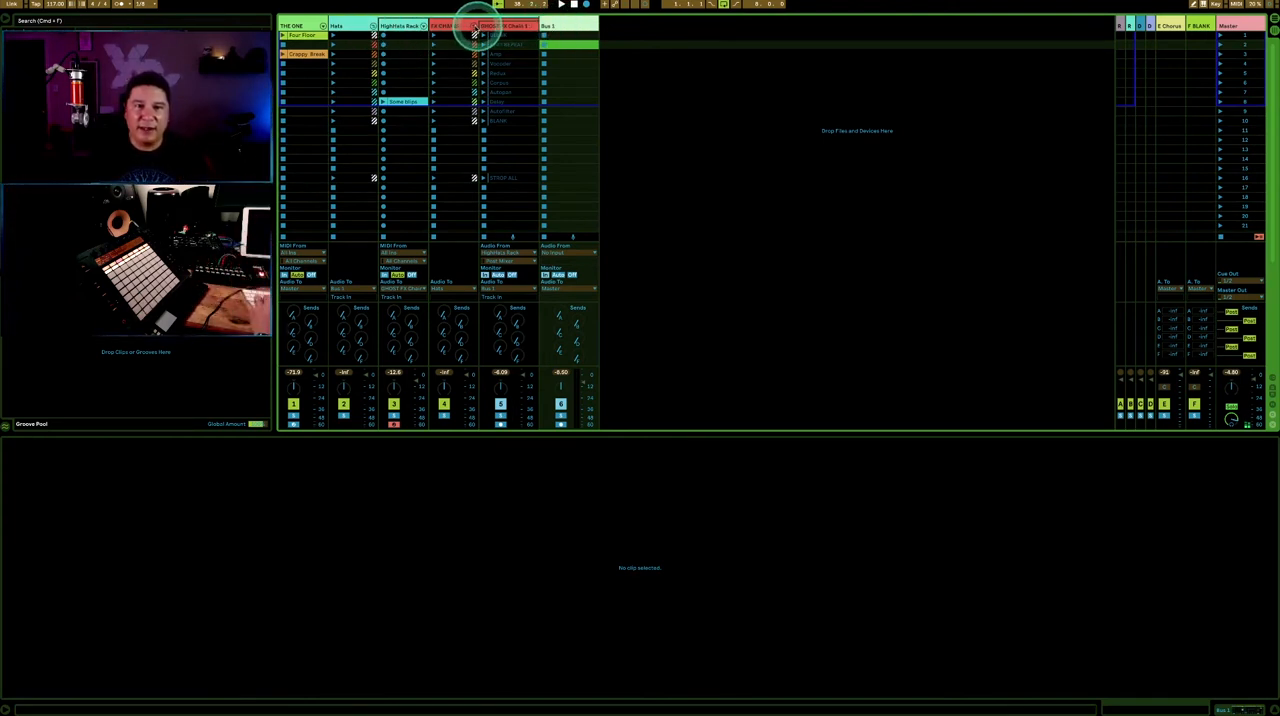
# - Fold the FX CHAINS group and select its second slot
pyautogui.click(474, 25)
pyautogui.click(452, 50)
pyautogui.scroll(1, 449, 49)
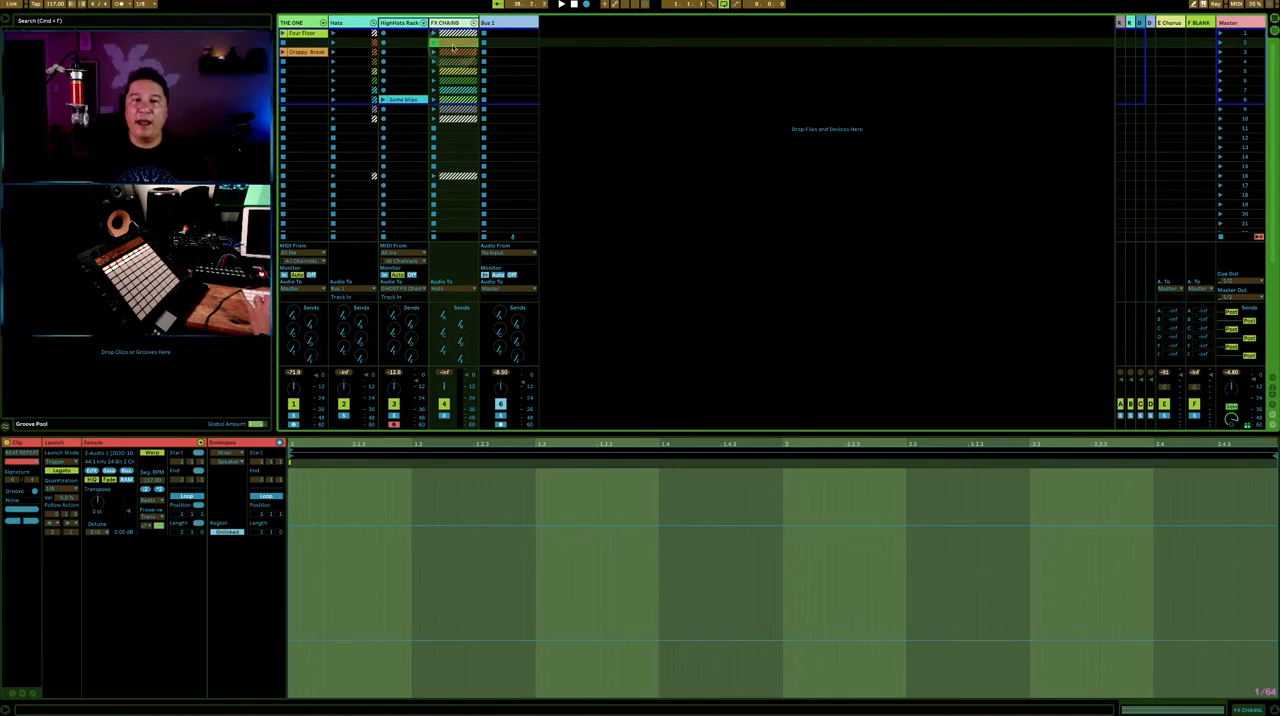
pyautogui.click(755, 110)
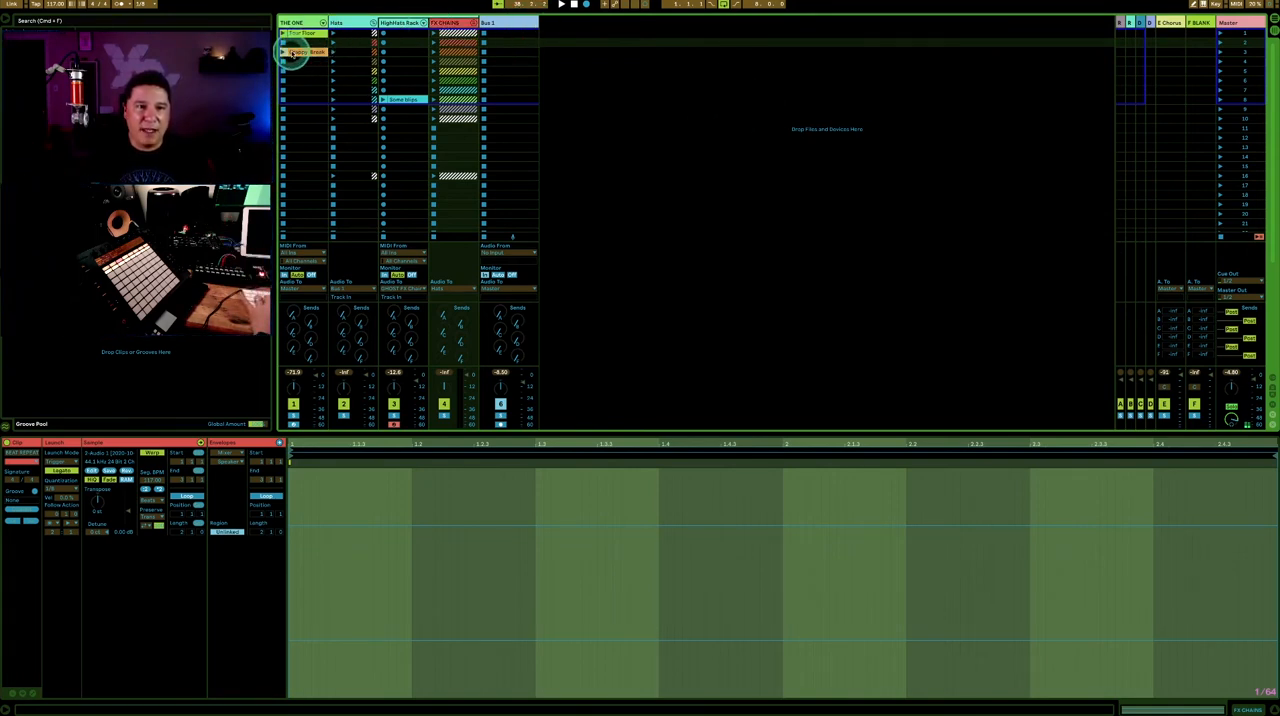
# - Play the orange break clip on THE ONE track, and switch playback to the Four Floor clip
pyautogui.click(299, 51)
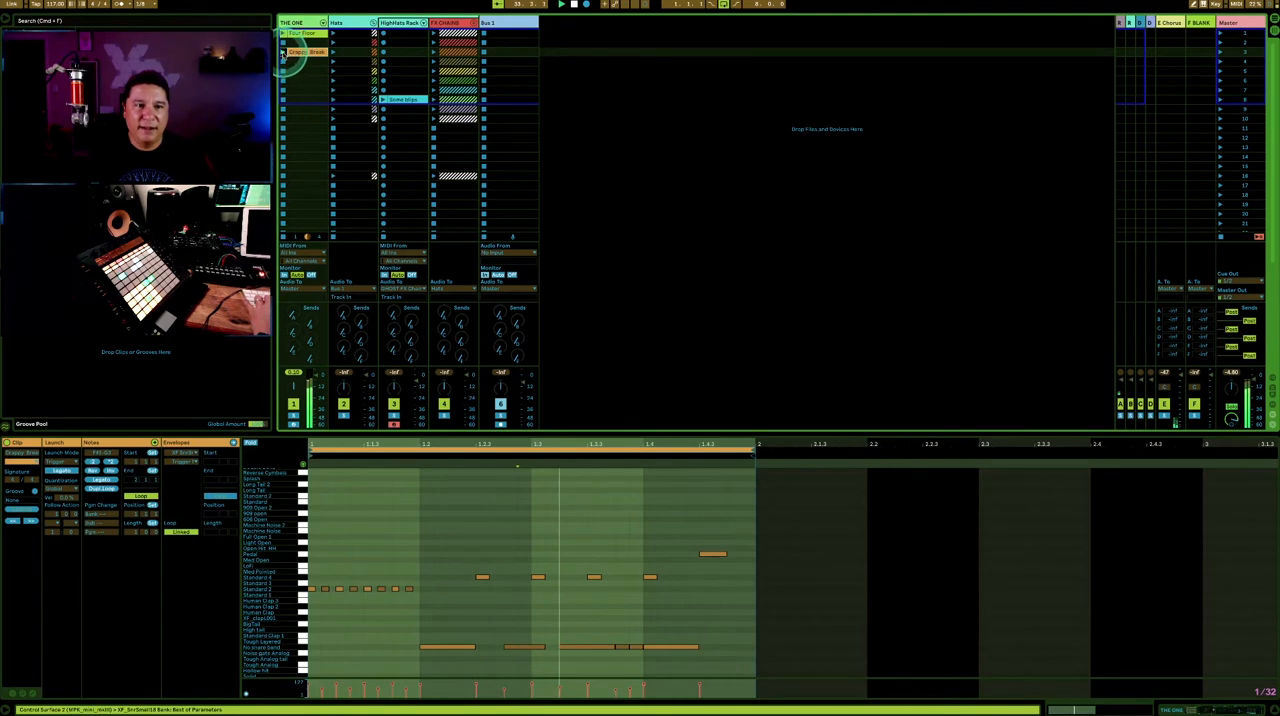
pyautogui.scroll(-1, 288, 55)
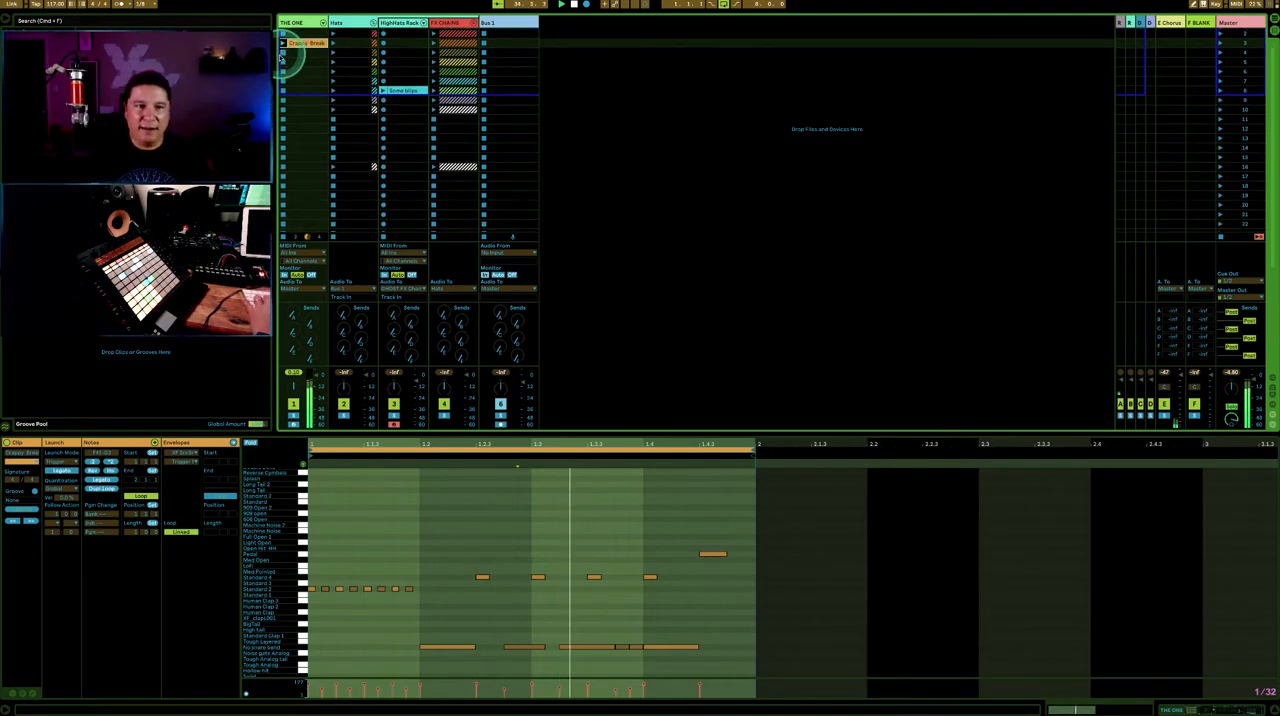
pyautogui.scroll(1, 284, 55)
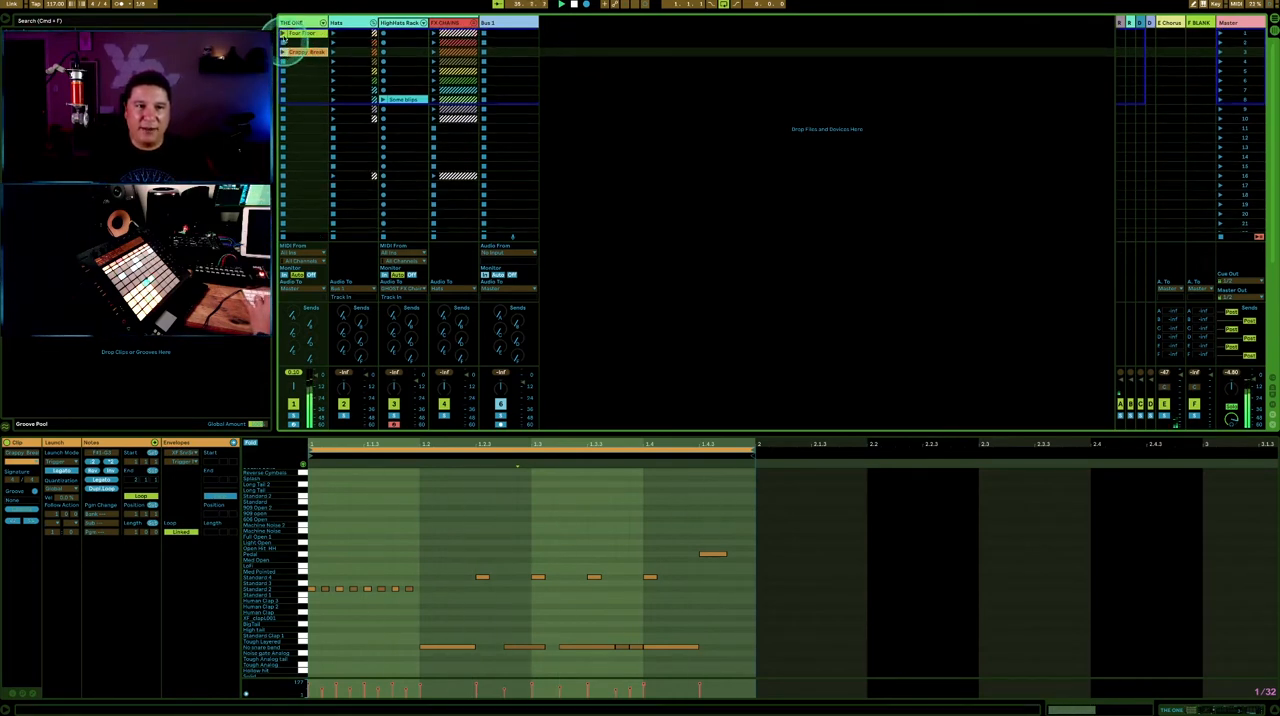
pyautogui.click(292, 33)
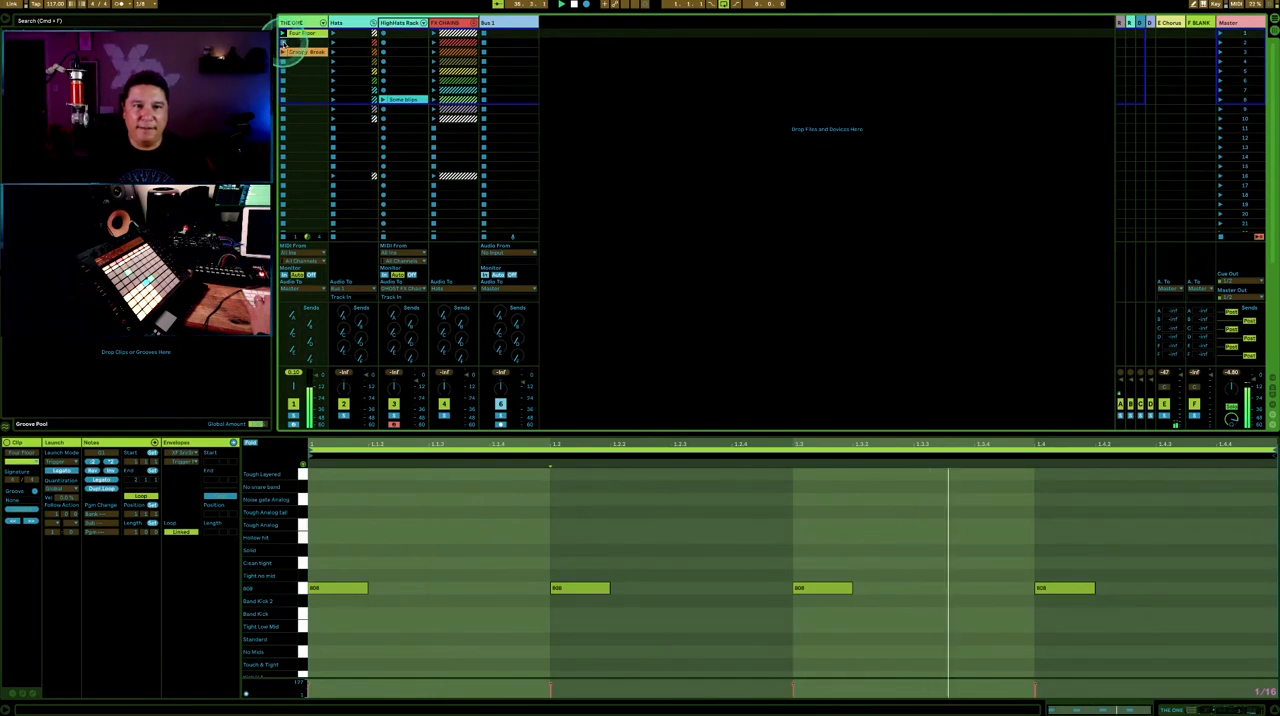
# - Show the notes of the scene 8 clip on HighHats Rack and audition it over the kick pattern
pyautogui.click(403, 99)
pyautogui.click(580, 515)
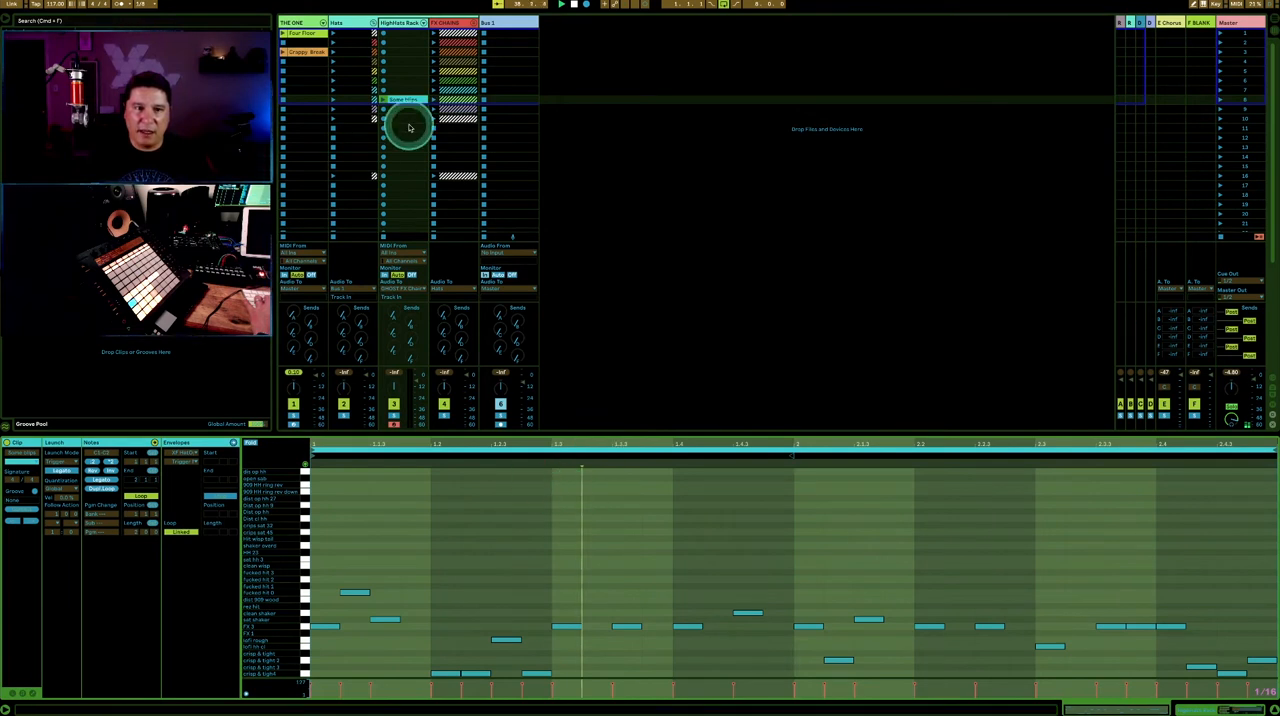
pyautogui.click(382, 100)
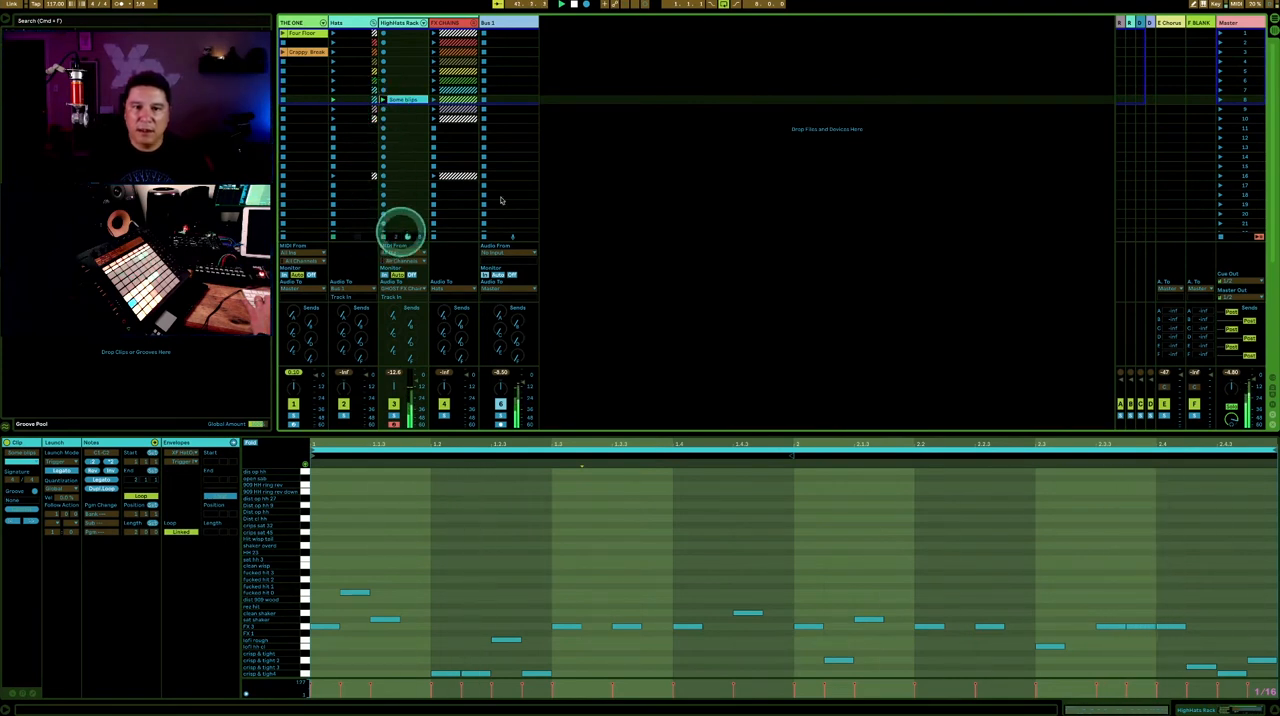
pyautogui.click(686, 114)
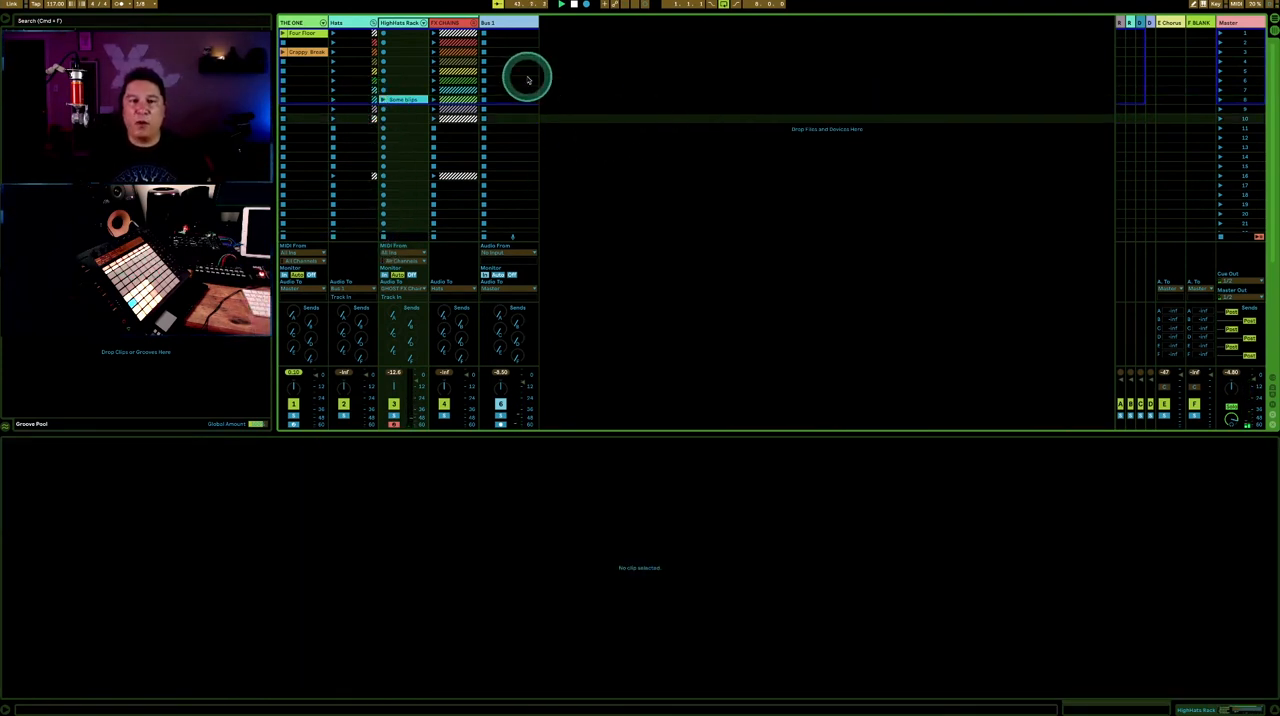
# - Show the HighHats Rack track's drum rack and audition the scene 8 clip again
pyautogui.doubleClick(397, 24)
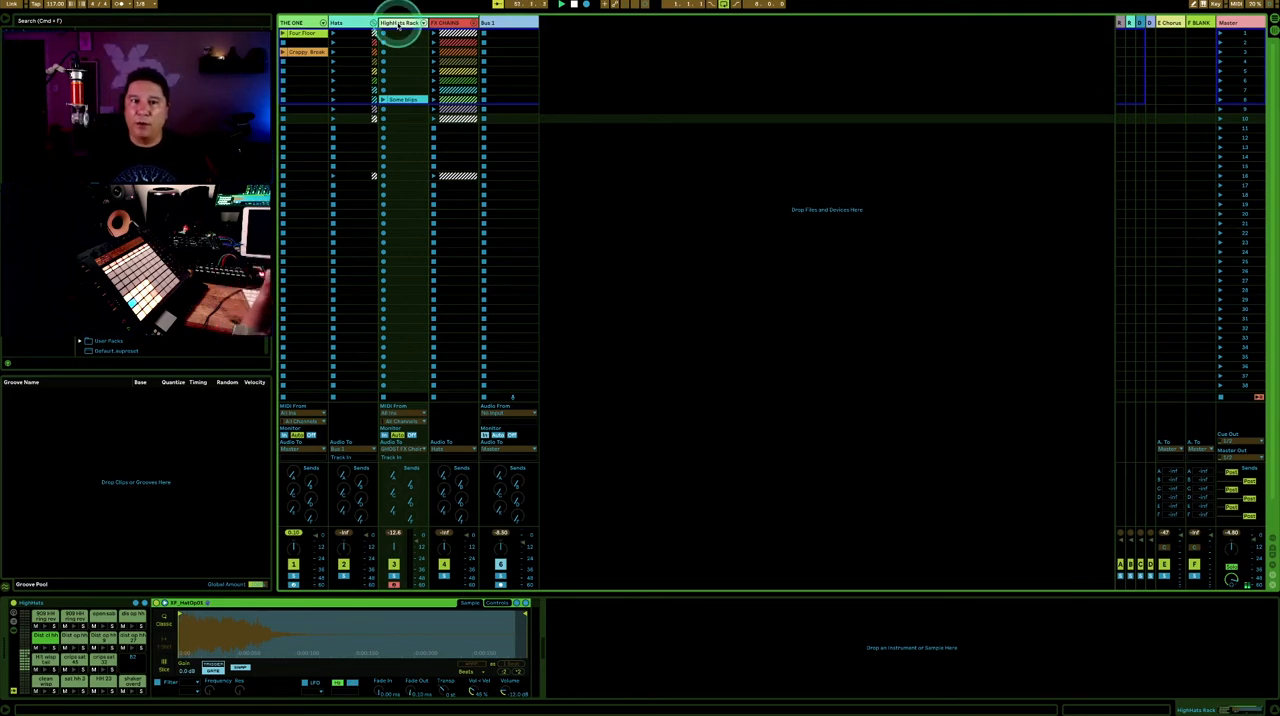
pyautogui.click(381, 100)
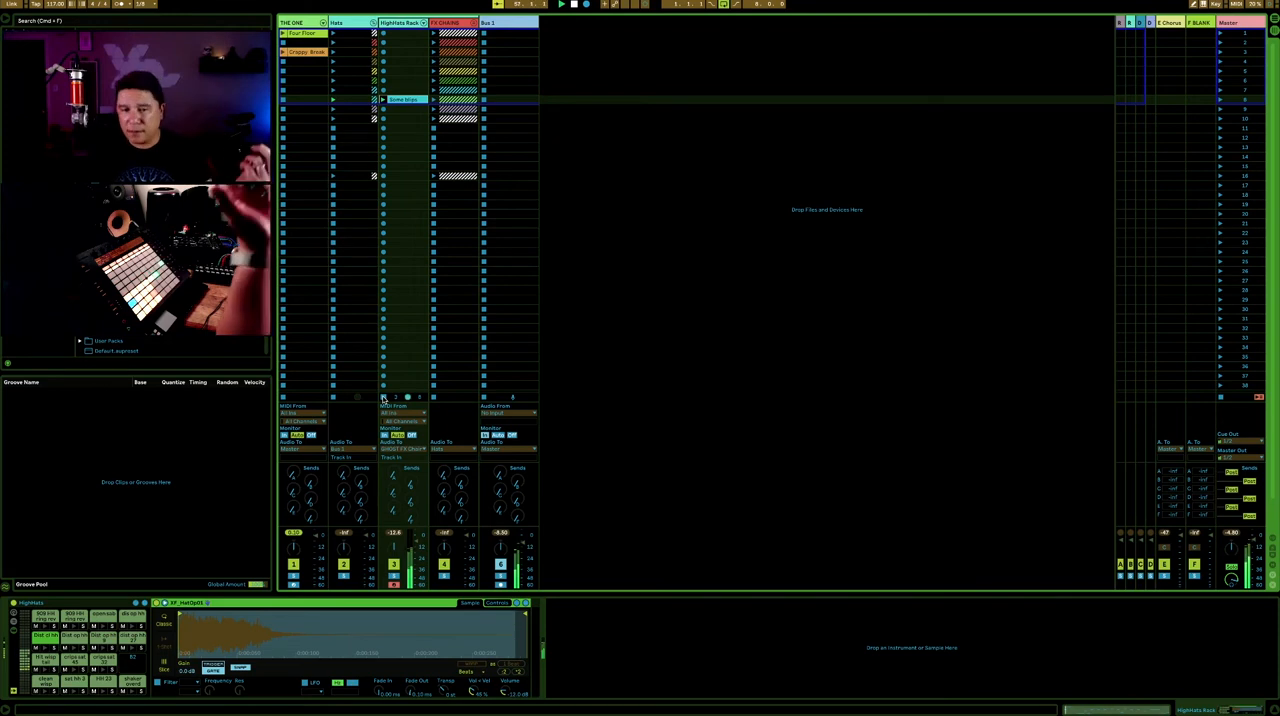
pyautogui.scroll(-1, 383, 399)
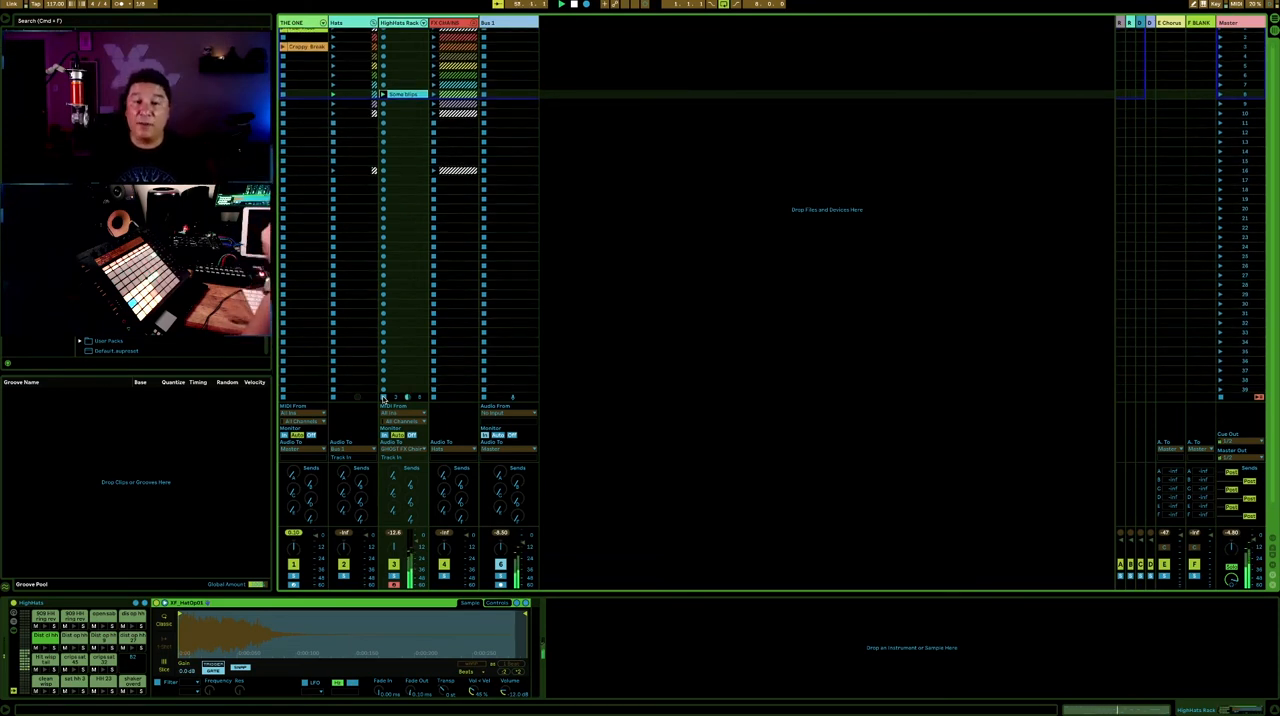
pyautogui.click(594, 343)
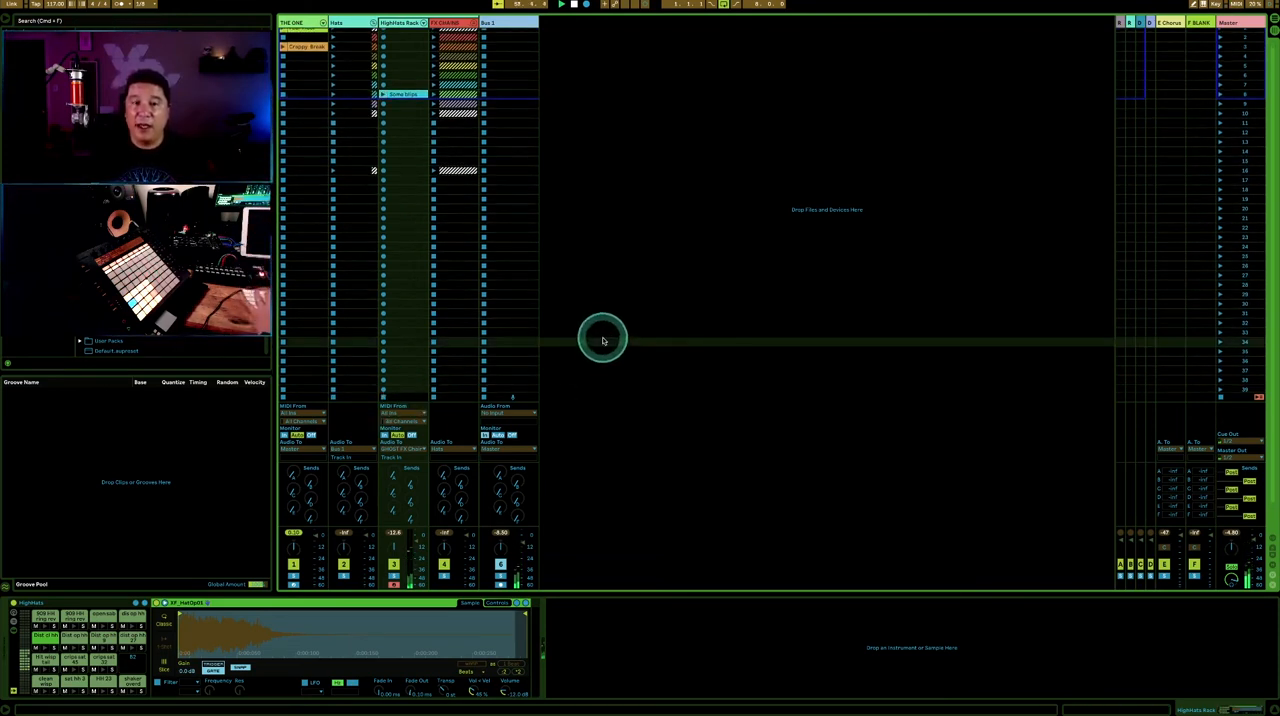
pyautogui.click(594, 72)
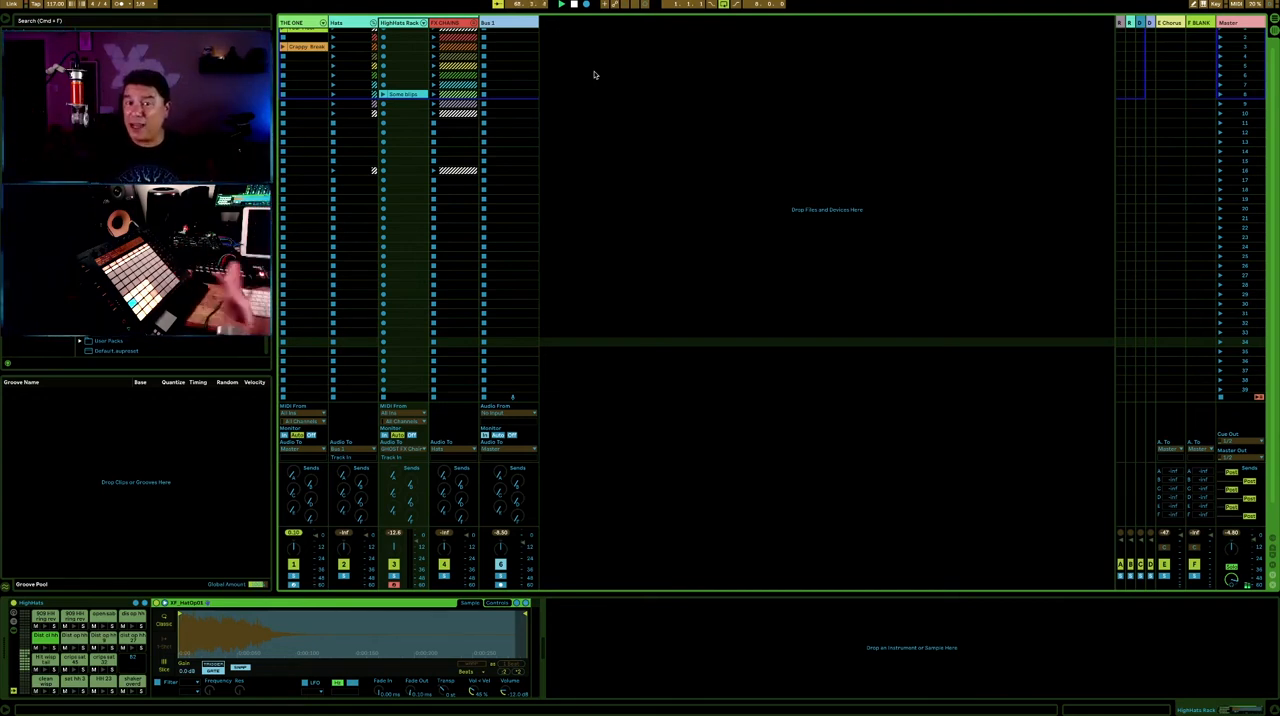
pyautogui.click(606, 69)
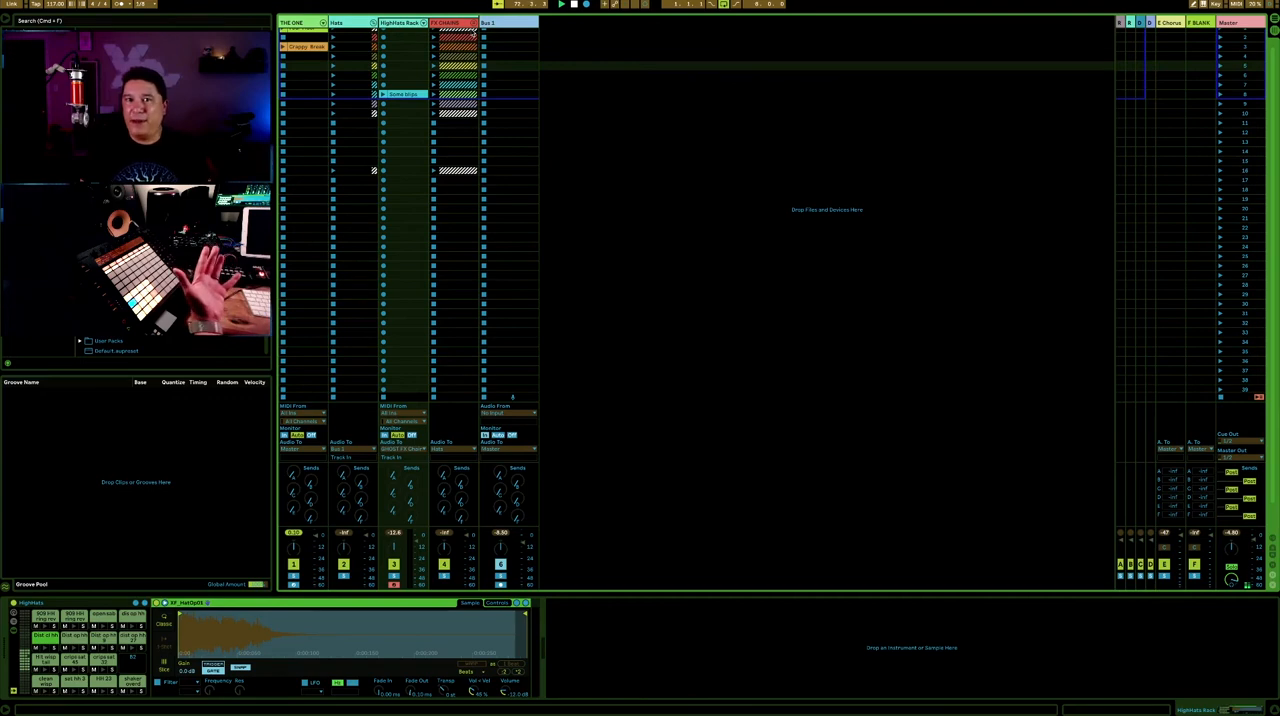
pyautogui.click(455, 23)
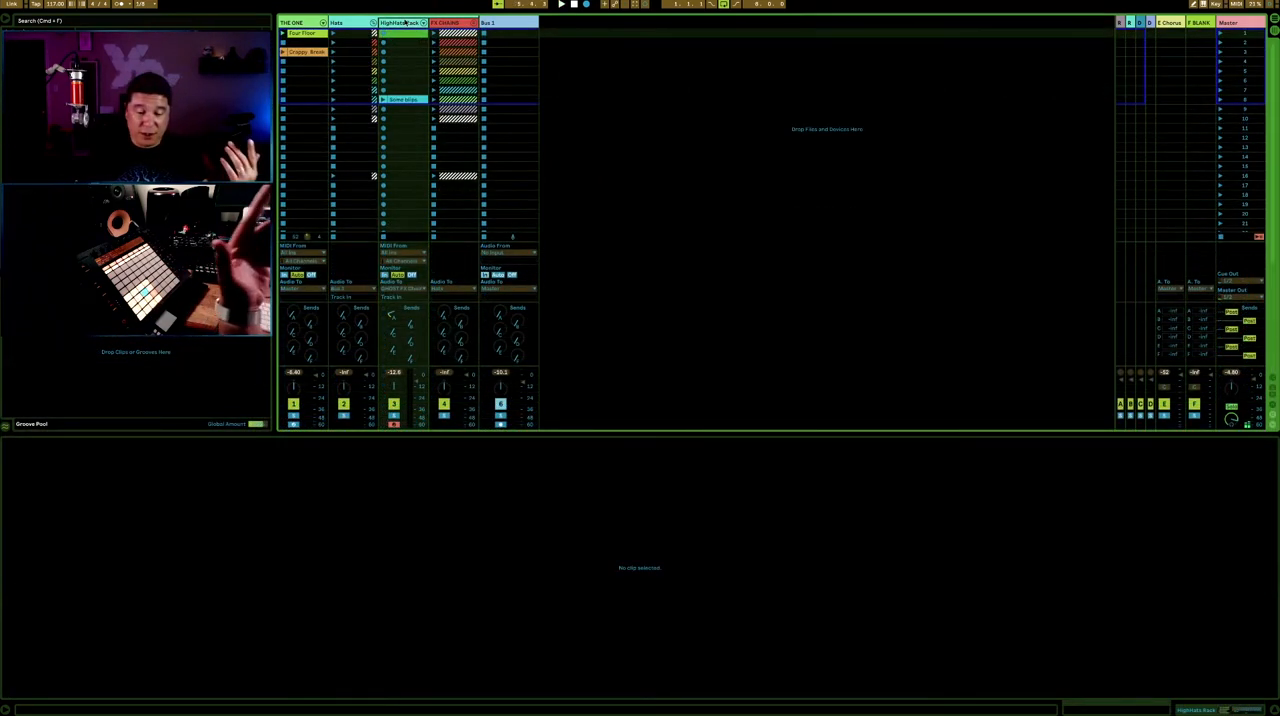
# - Create a clip in the first slot of HighHats Rack, record hi-hat notes into it and adjust its loop length
pyautogui.doubleClick(400, 36)
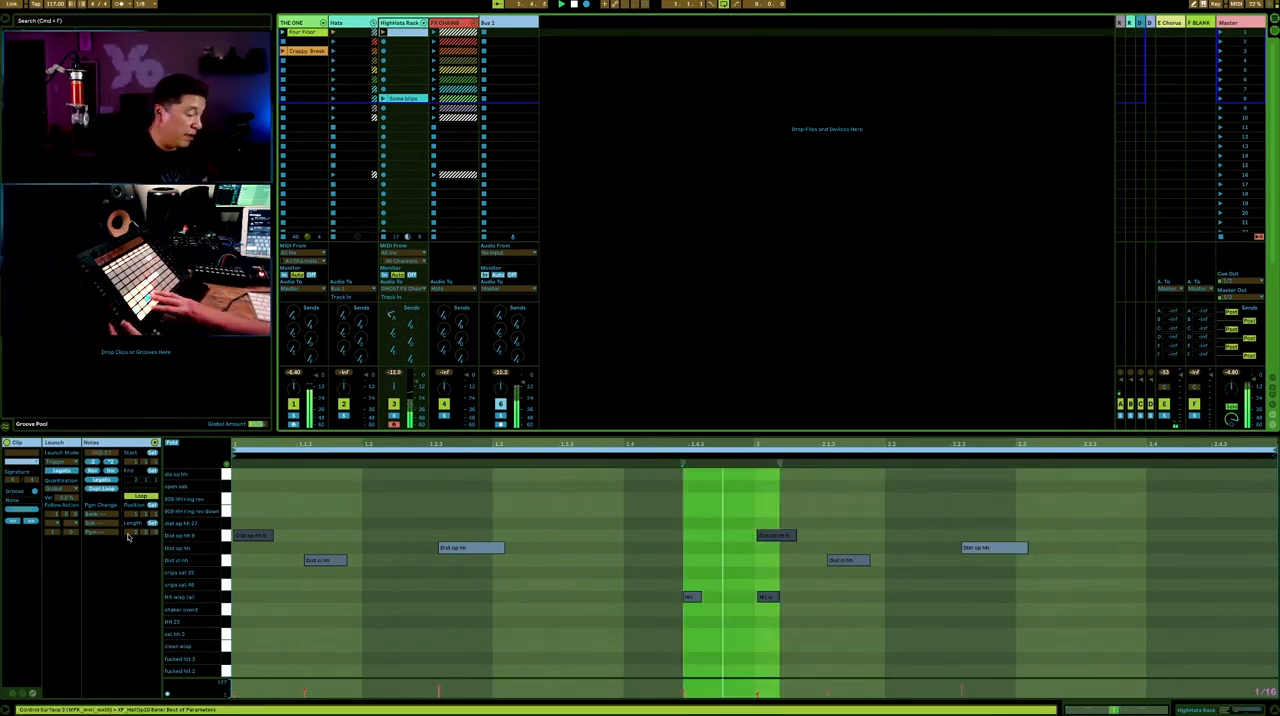
pyautogui.click(134, 535)
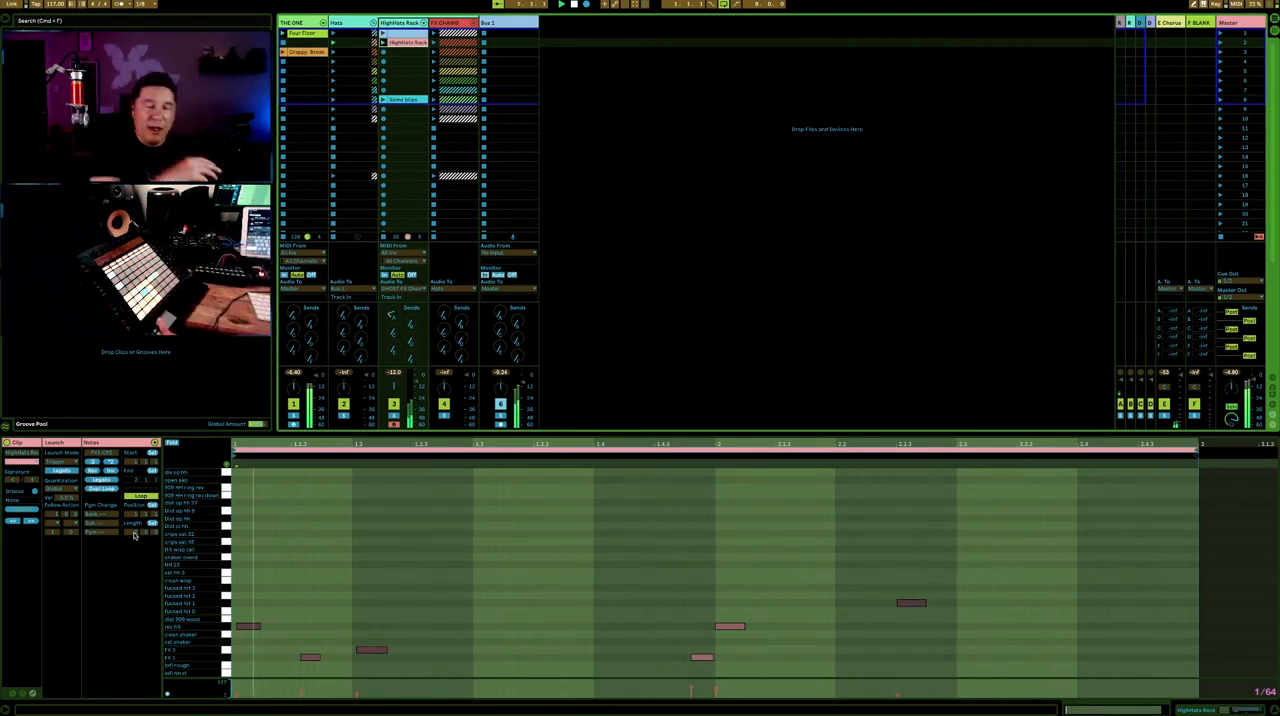
# - Launch the first BLANK clip on GHOST FX Chain 1 and show the track's effect devices
pyautogui.scroll(-2, 404, 287)
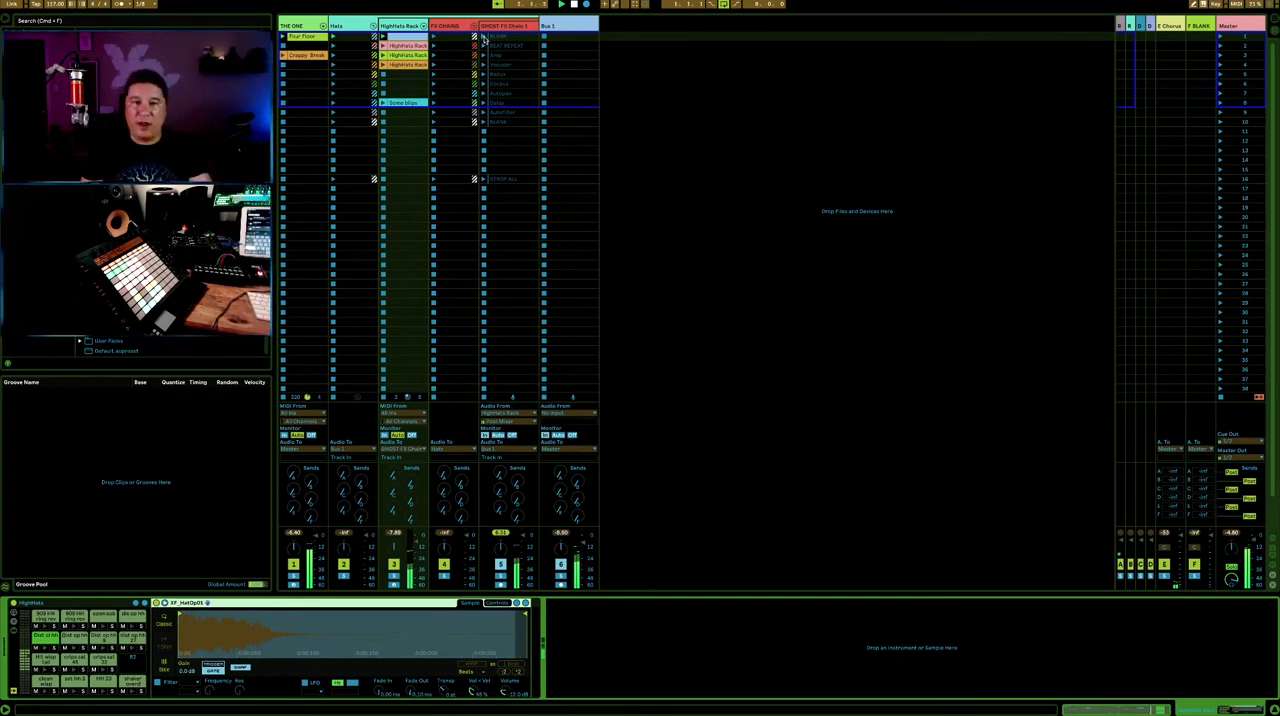
pyautogui.click(484, 38)
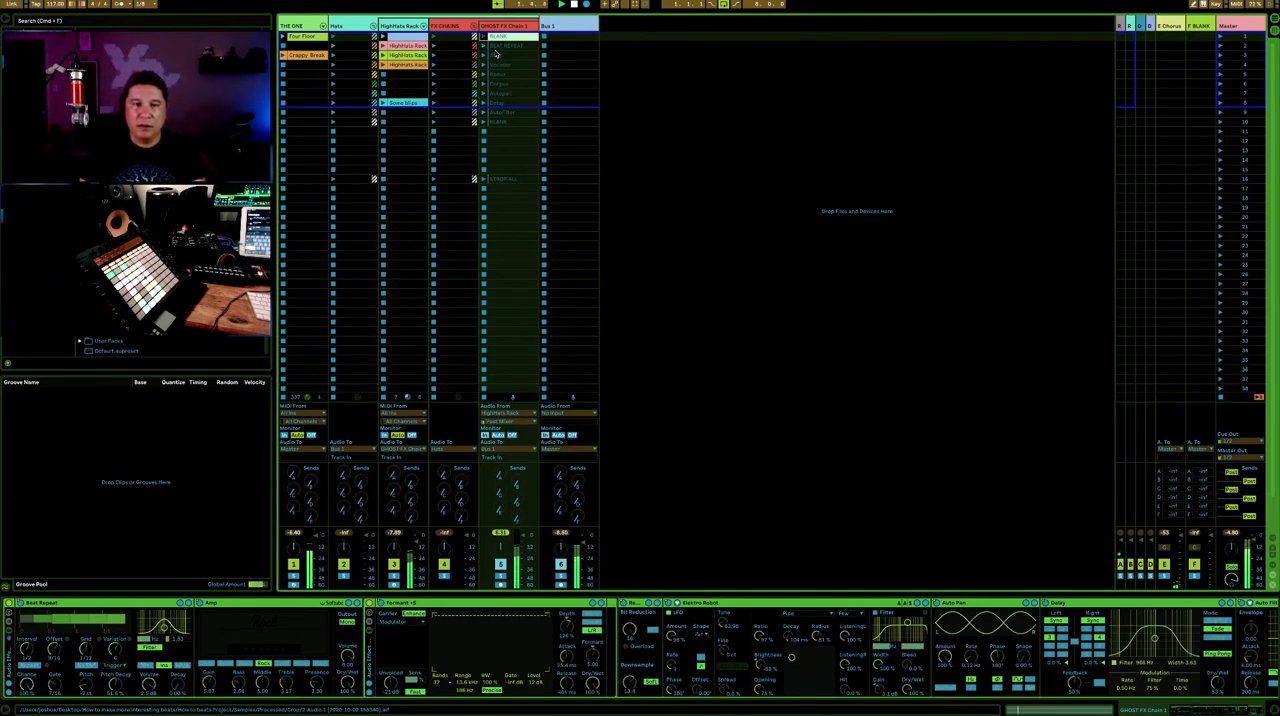
pyautogui.click(509, 27)
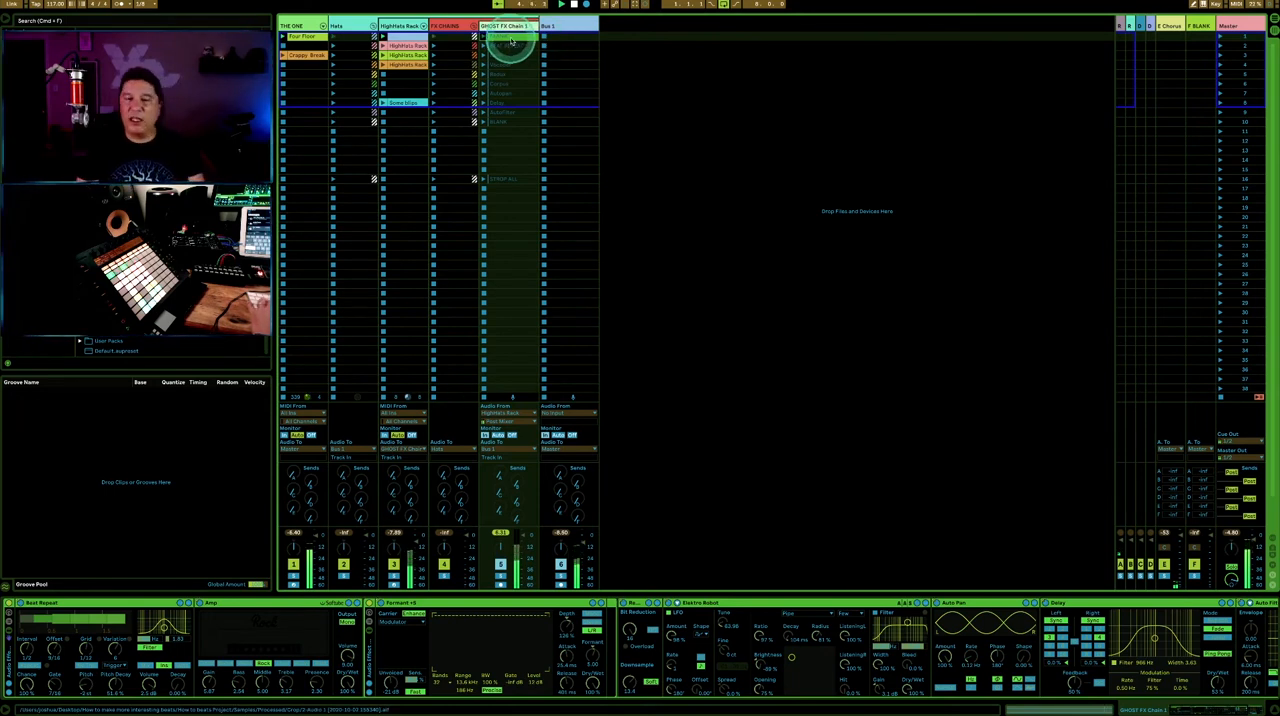
# - Duplicate the GHOST FX Chain 1 track with its dummy clips and devices, and color the copy orange
pyautogui.click(511, 38)
pyautogui.click(511, 40)
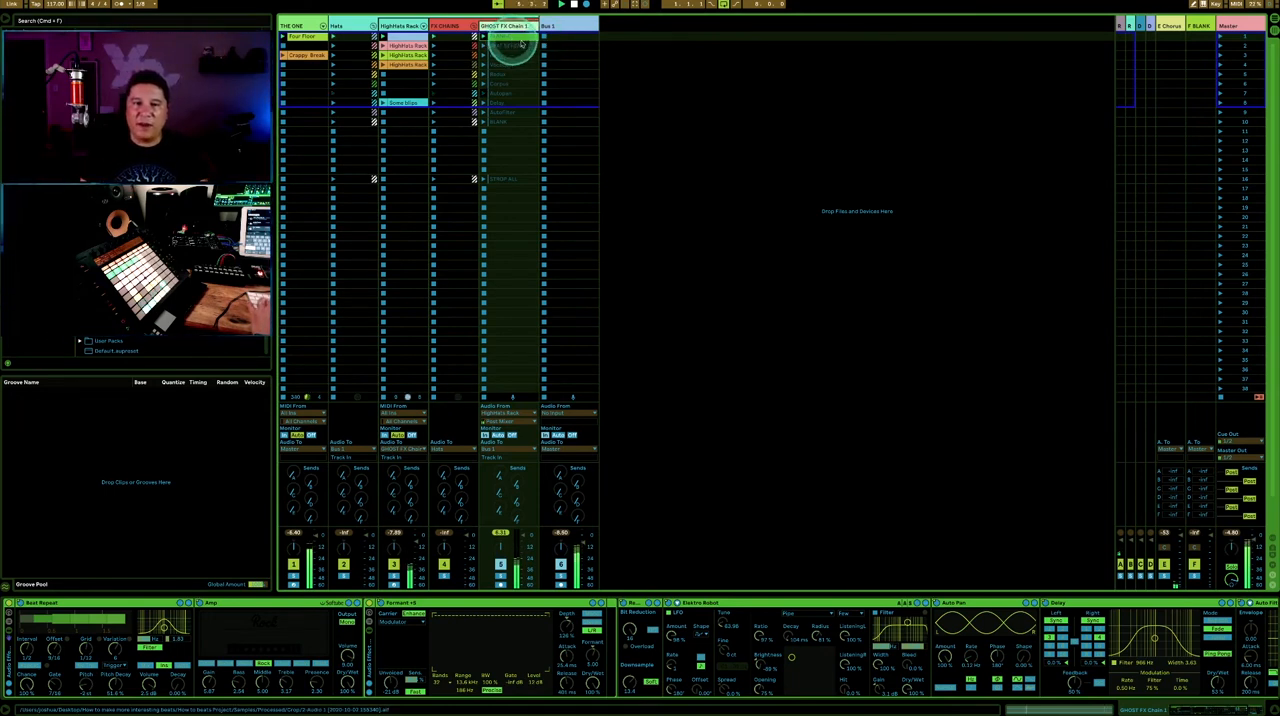
pyautogui.press('super+d')
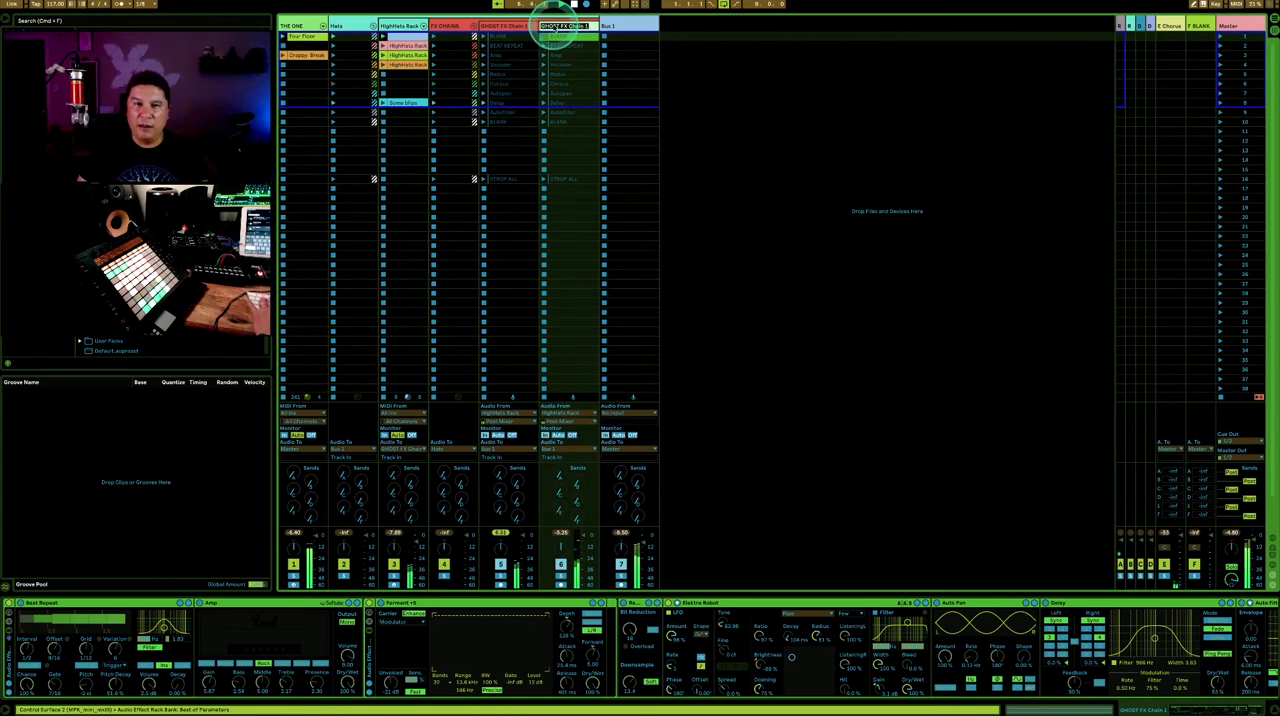
pyautogui.rightClick(554, 27)
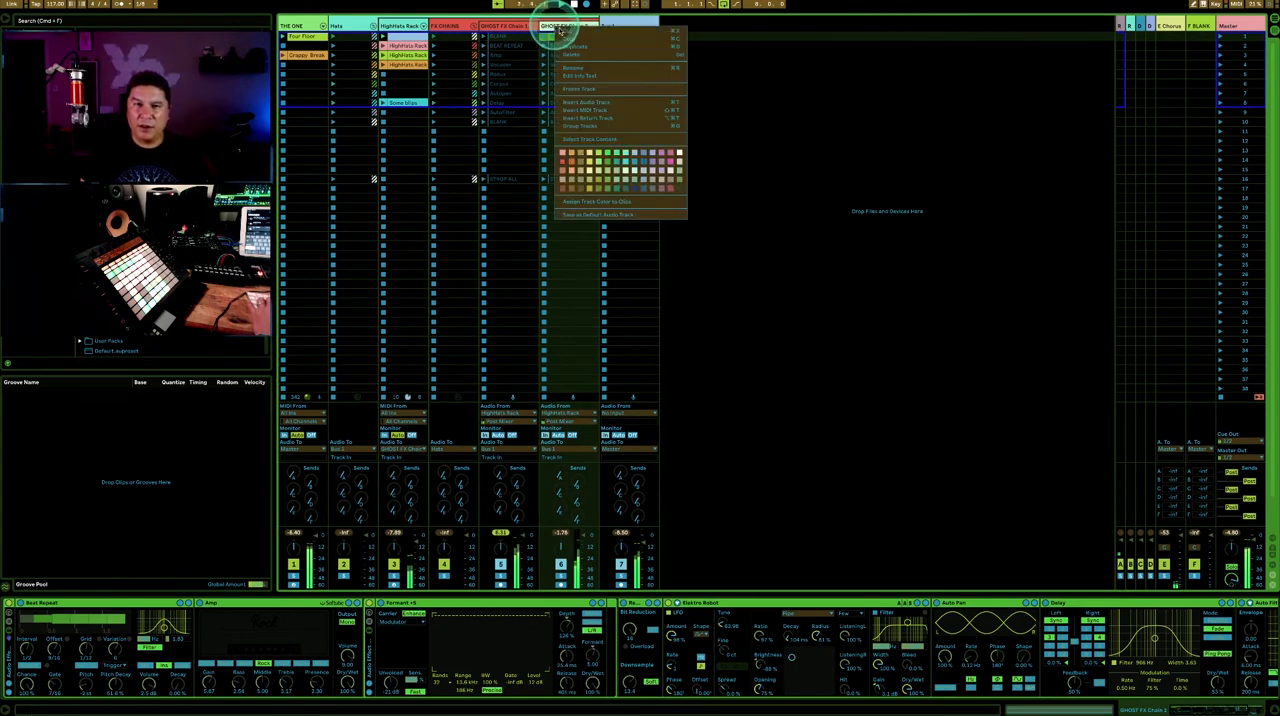
pyautogui.click(574, 167)
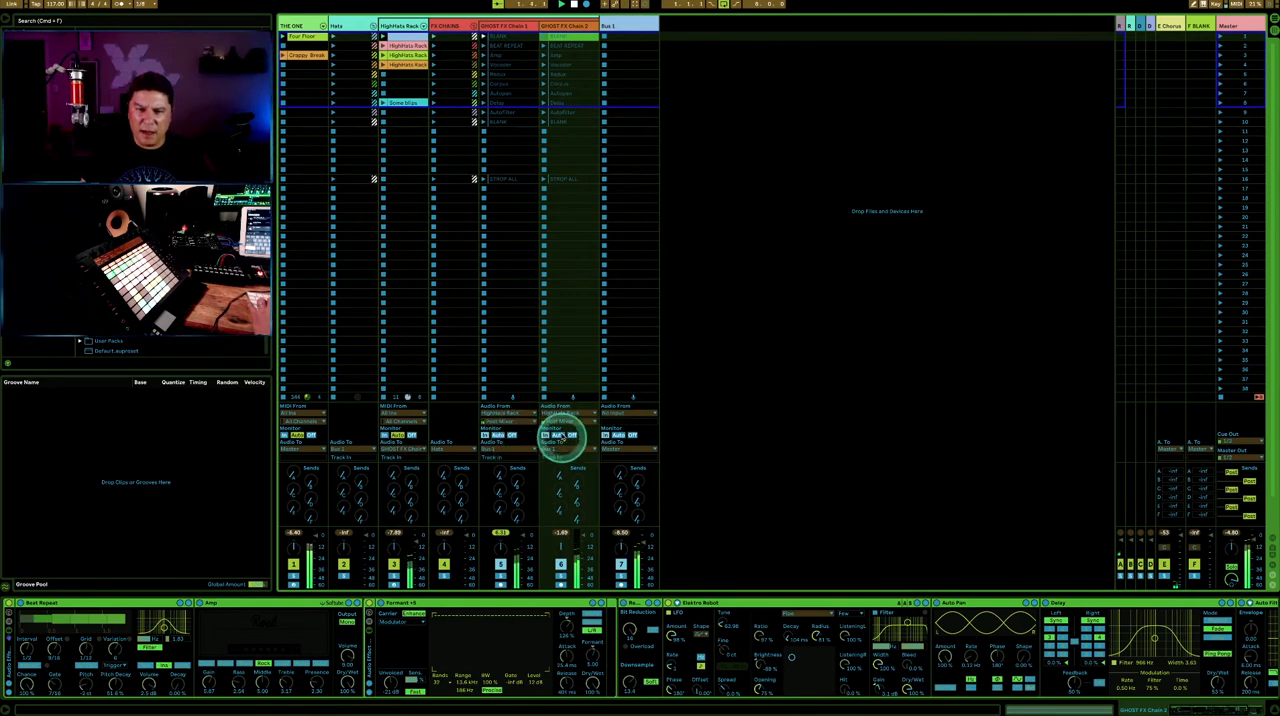
# - Route the audio output of GHOST FX Chain 1 into GHOST FX Chain 2
pyautogui.click(525, 450)
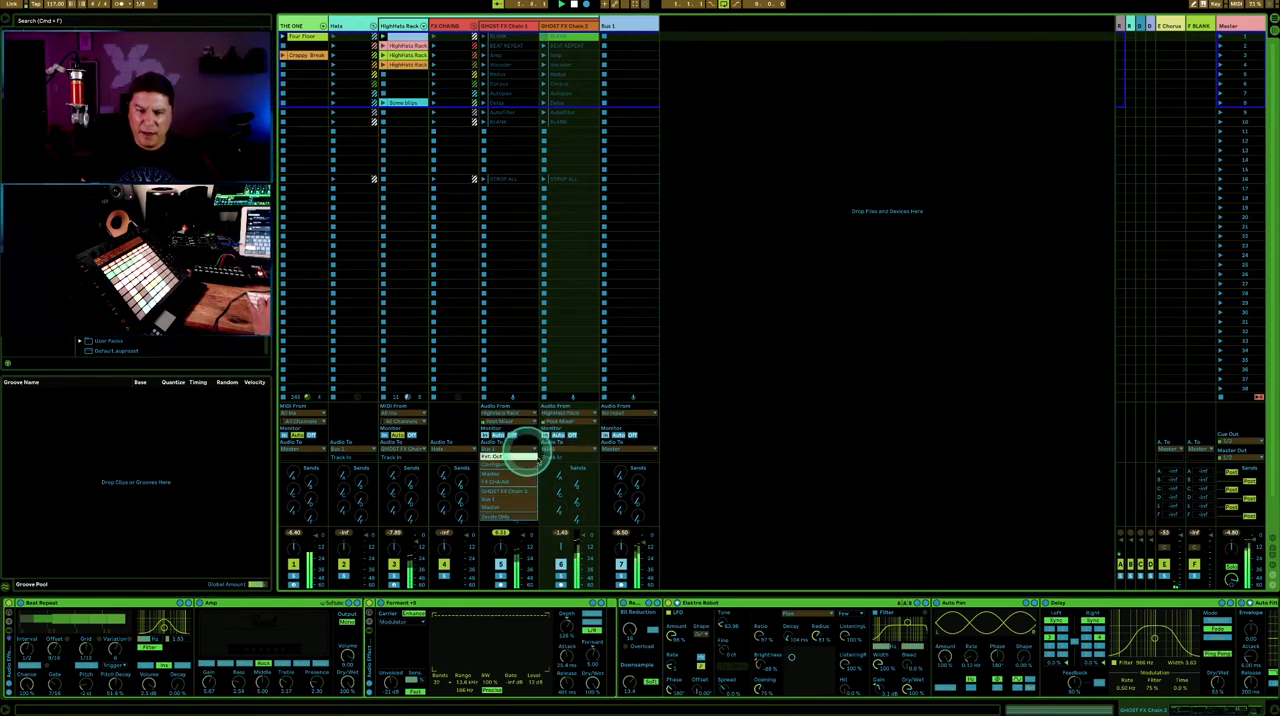
pyautogui.click(522, 492)
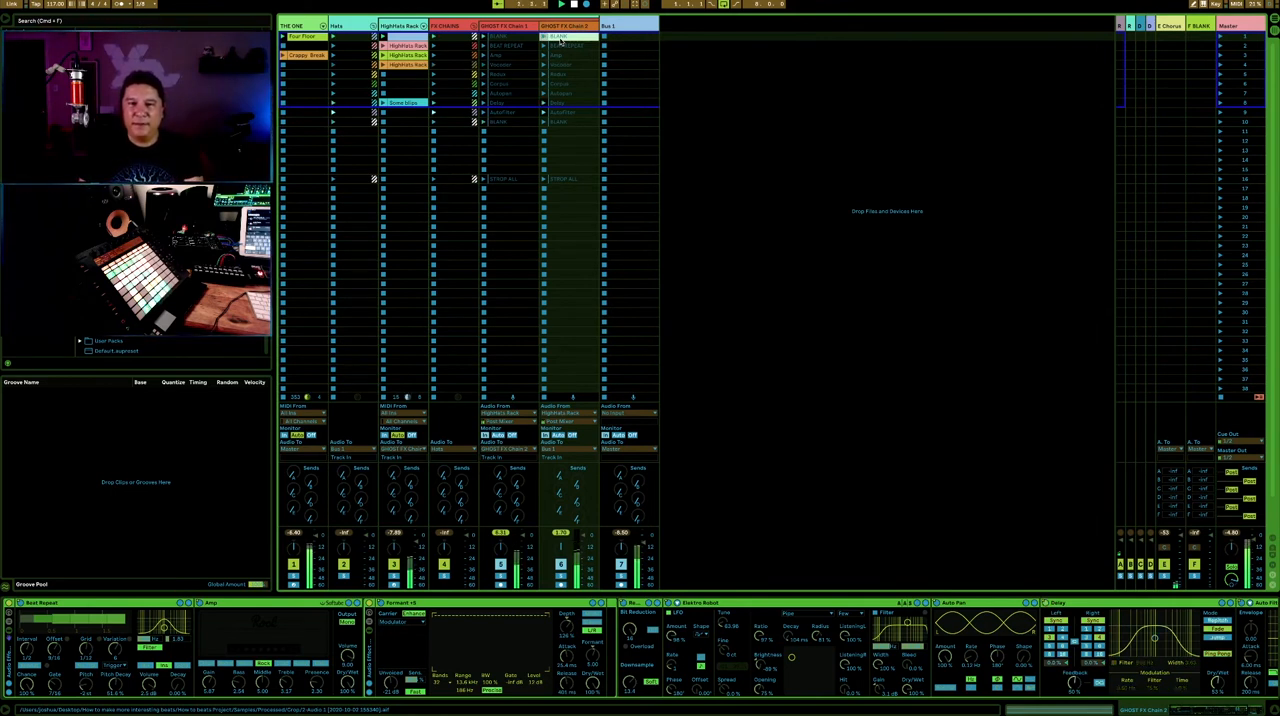
# - Set the launch quantization of the GHOST FX Chain 2 clips from BEAT REPEAT through the lower BLANK to 1/16
pyautogui.click(558, 46)
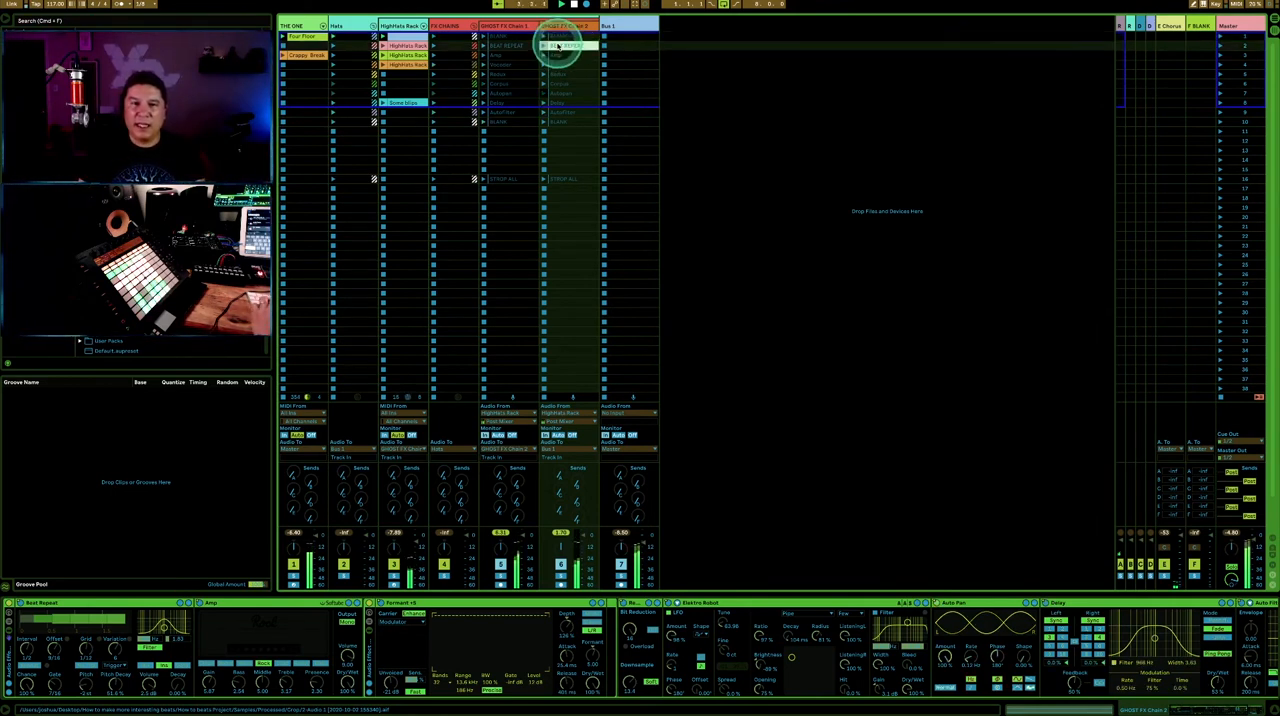
pyautogui.doubleClick(558, 46)
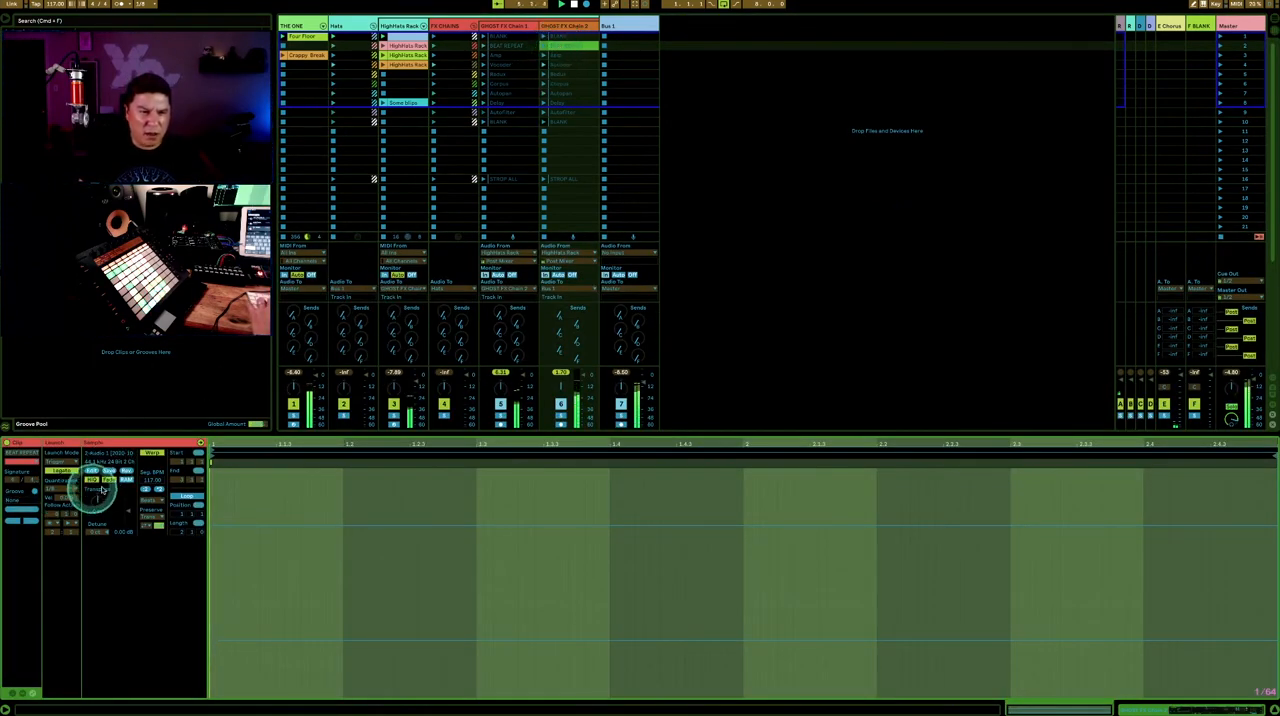
pyautogui.click(508, 46)
pyautogui.click(559, 46)
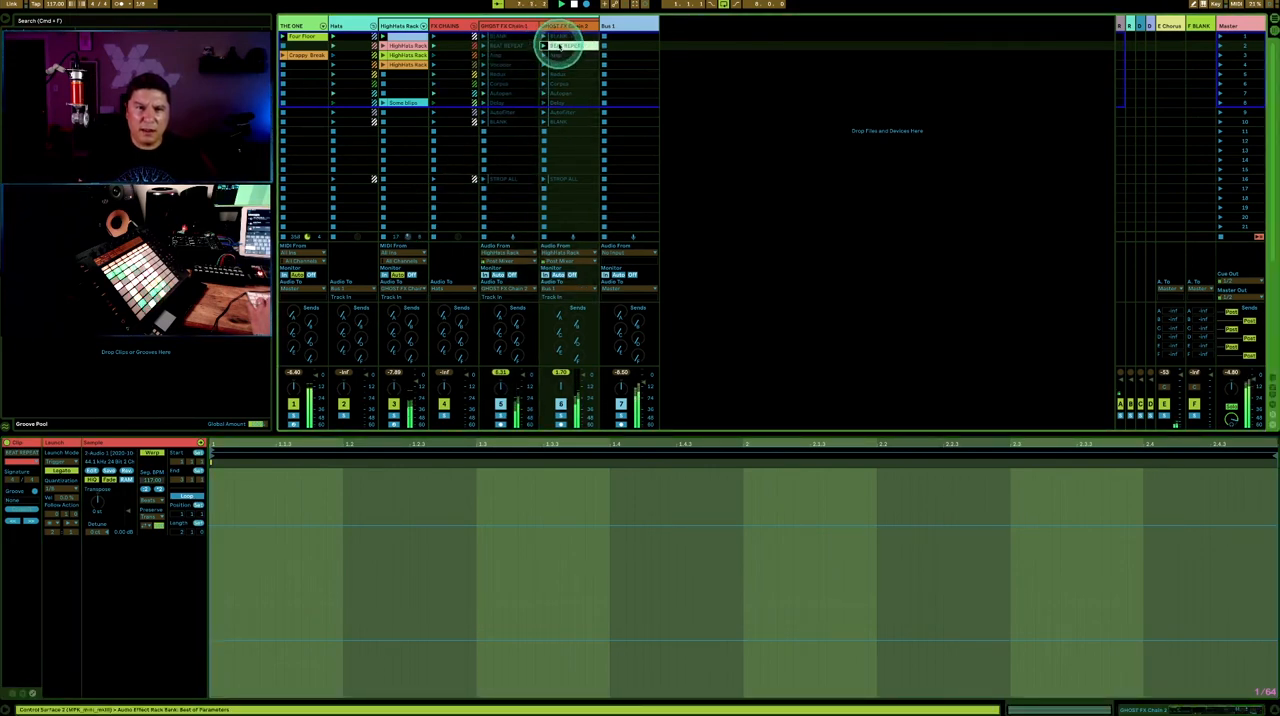
pyautogui.keyDown('shift'); pyautogui.click(559, 122); pyautogui.keyUp('shift')
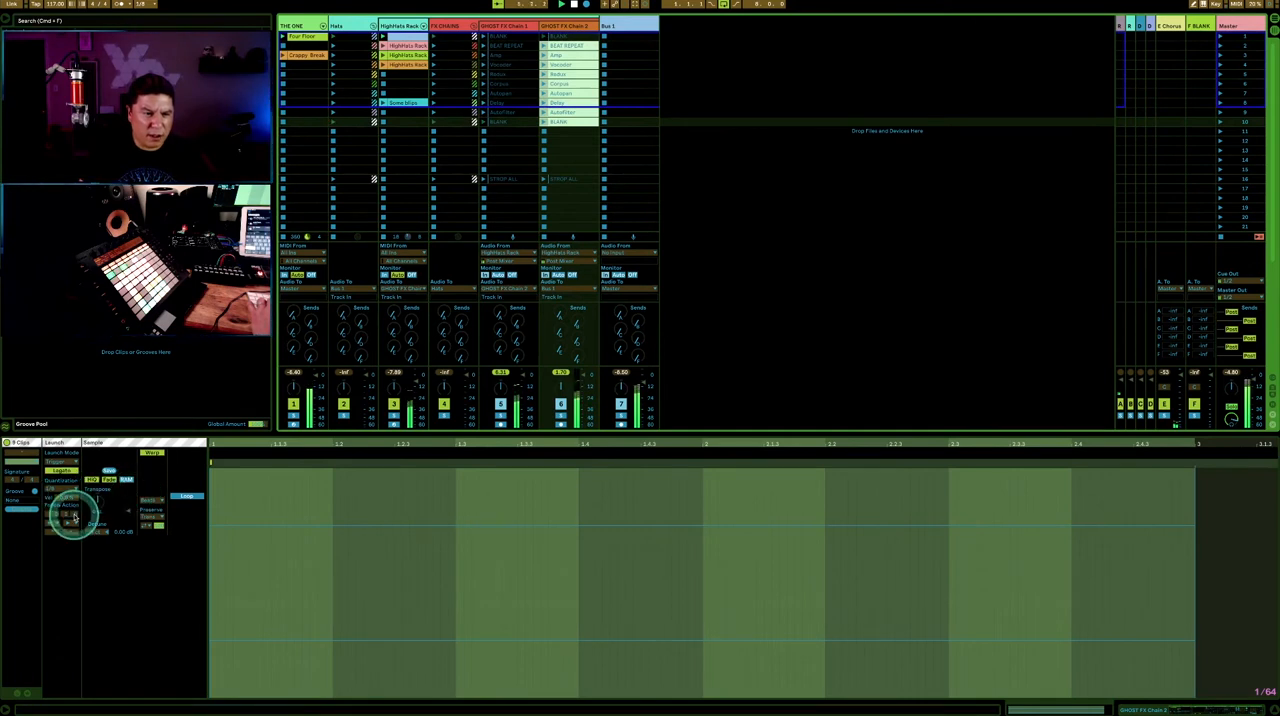
pyautogui.click(60, 489)
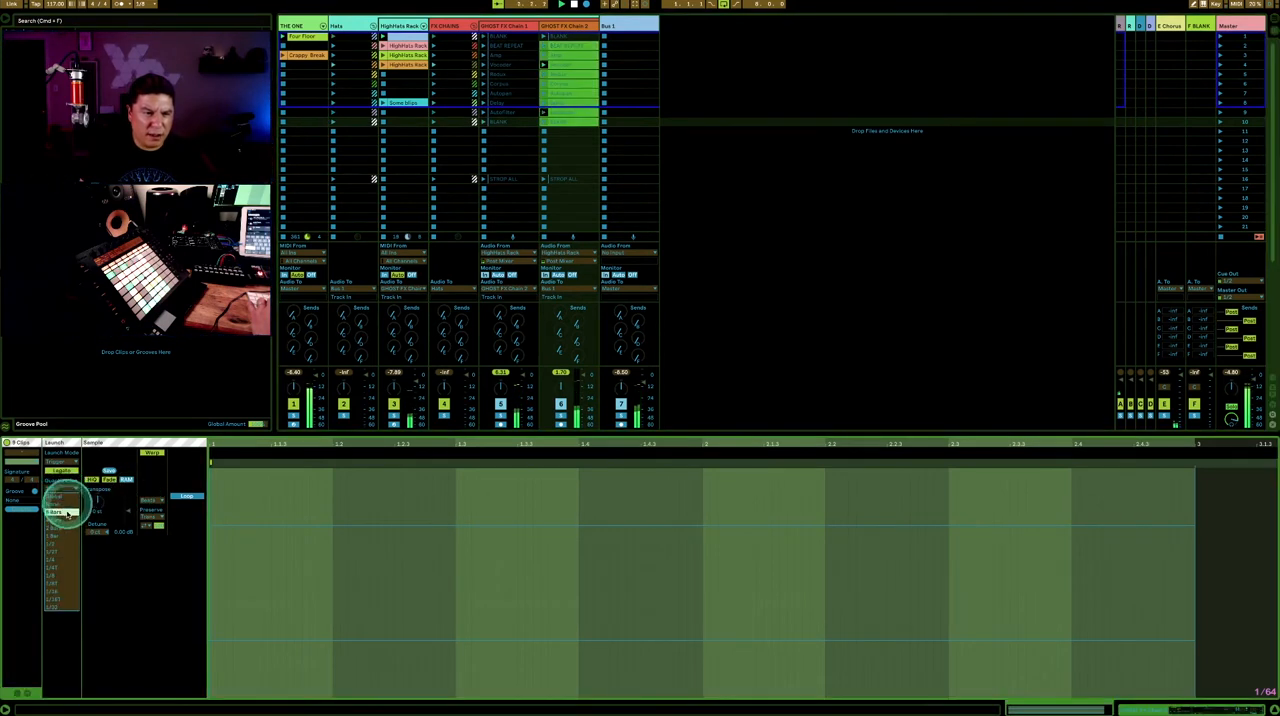
pyautogui.click(53, 592)
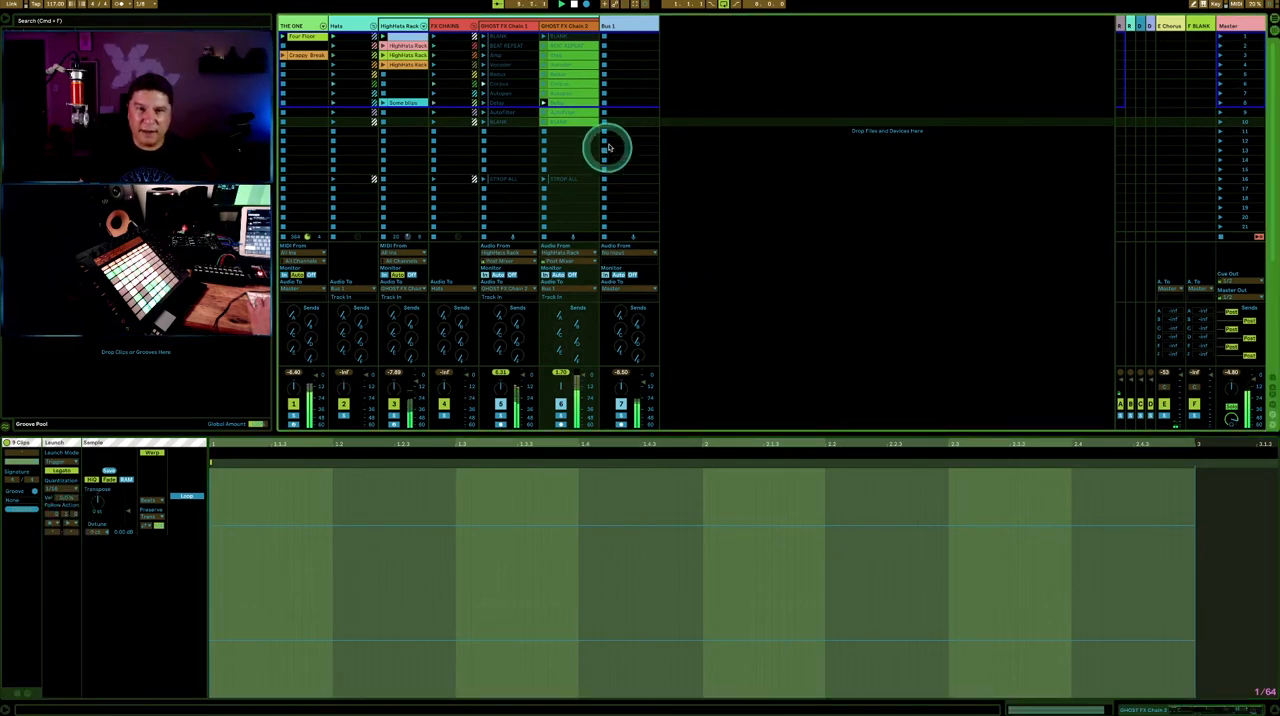
pyautogui.click(718, 80)
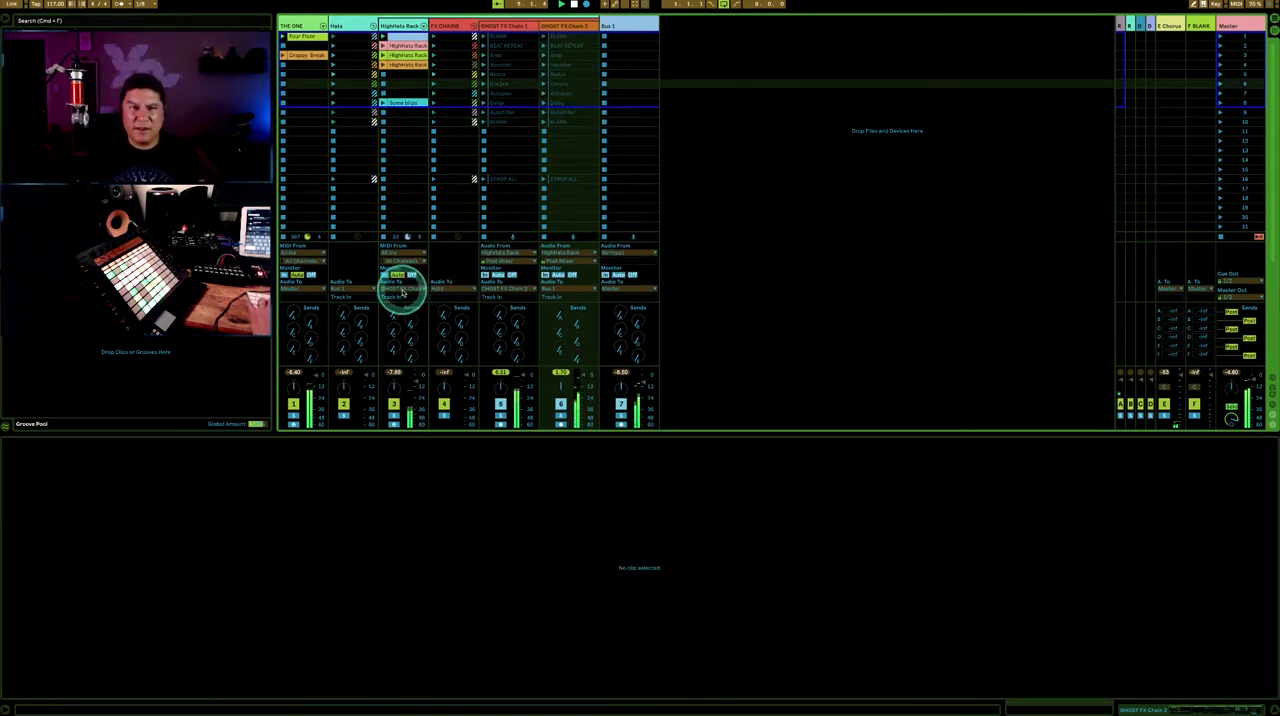
# - Review the HighHats Rack, FX CHAINS, Hats and Bus 1 tracks, and briefly unfold the chains of HighHats Rack
pyautogui.click(406, 26)
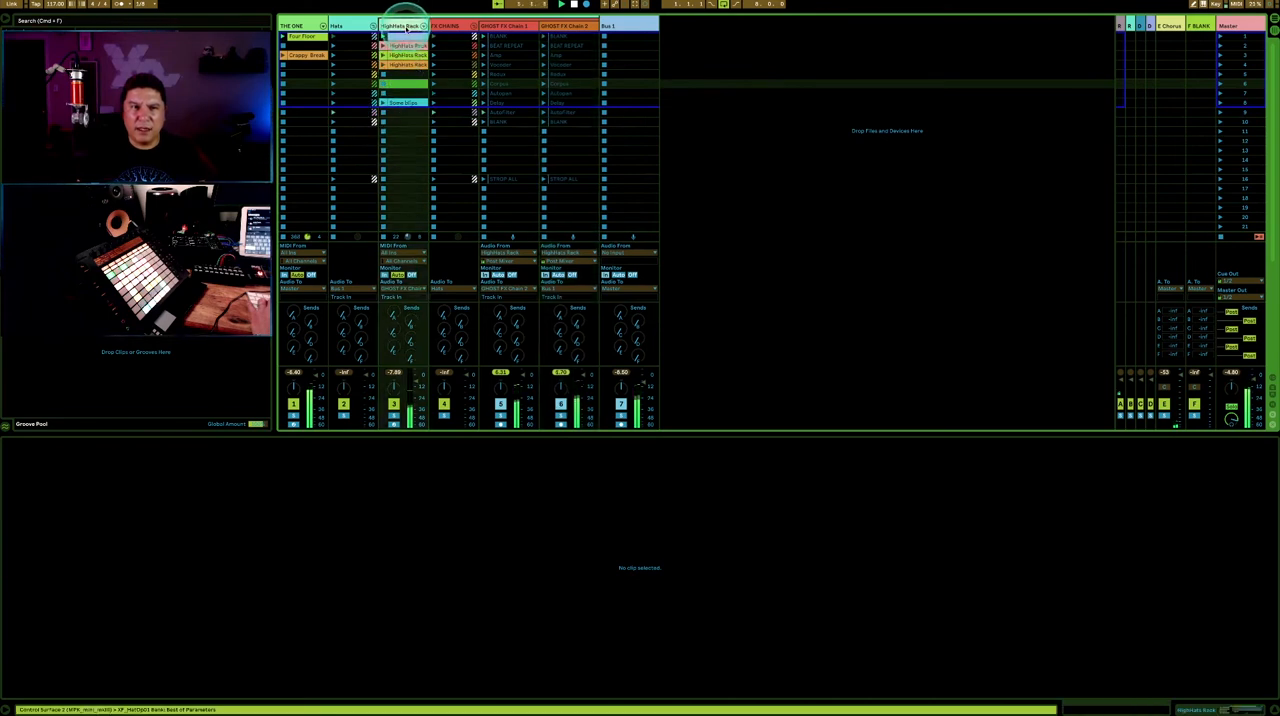
pyautogui.click(460, 26)
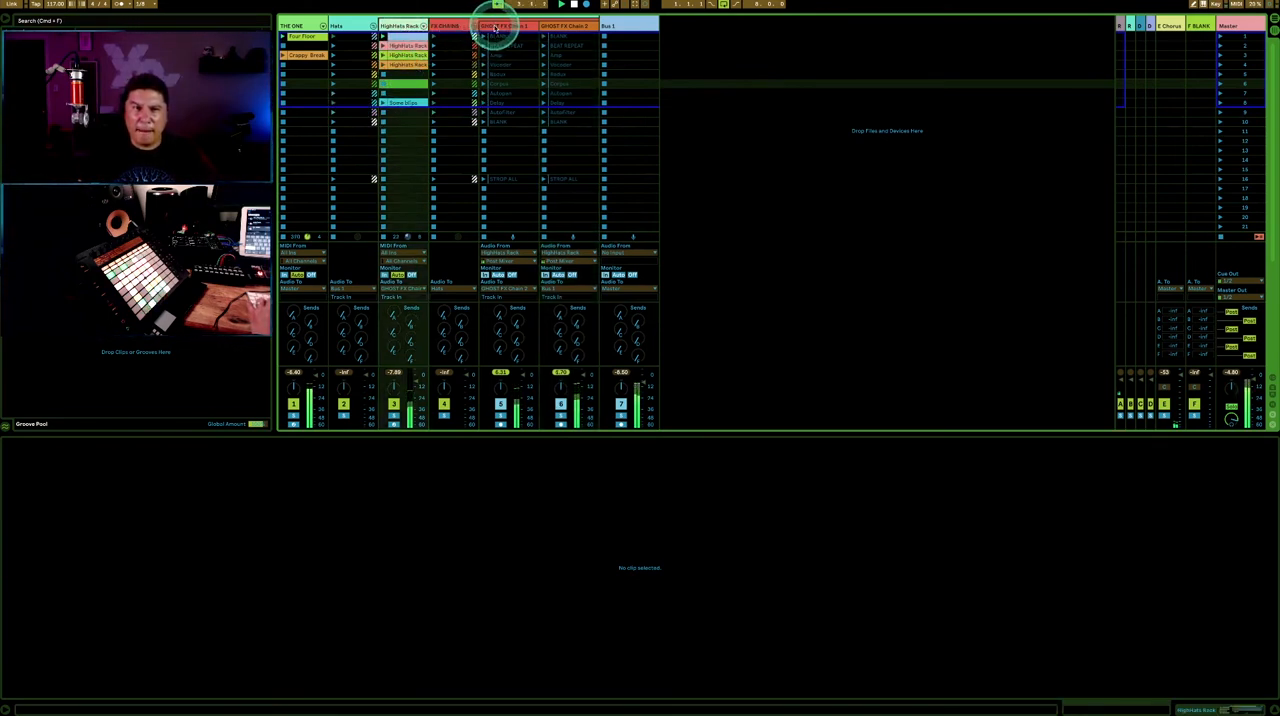
pyautogui.click(460, 27)
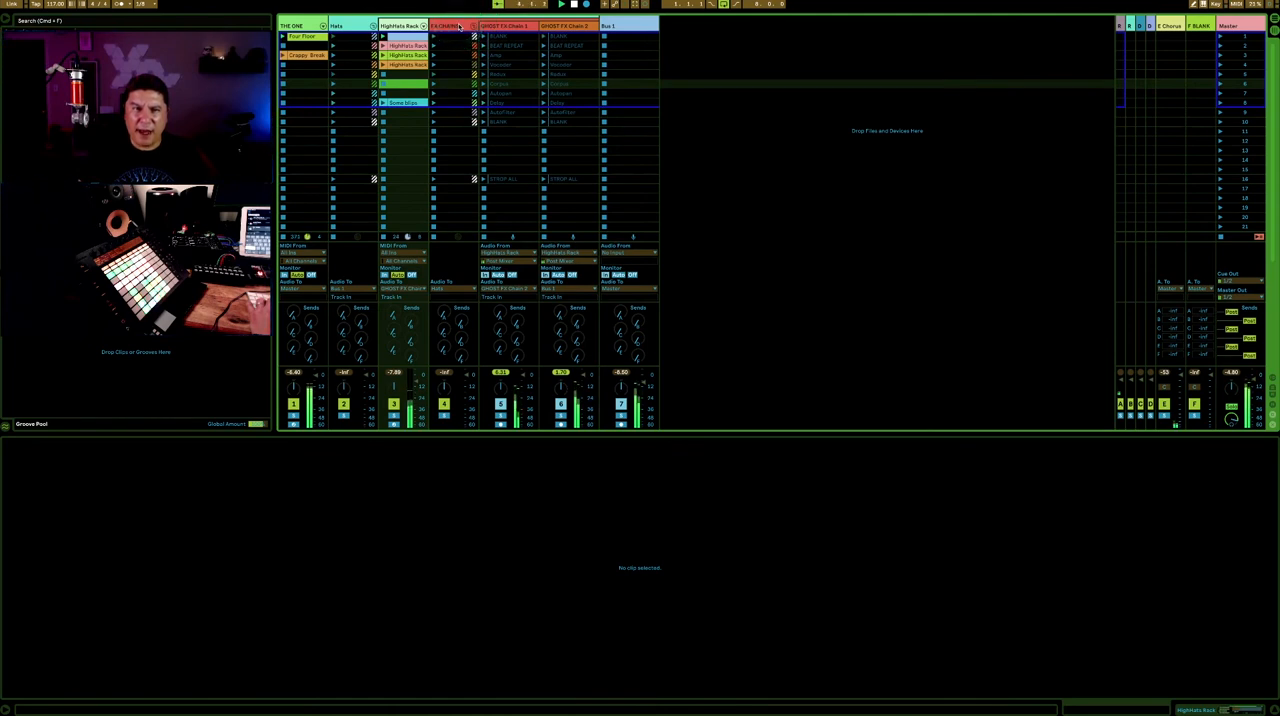
pyautogui.click(353, 24)
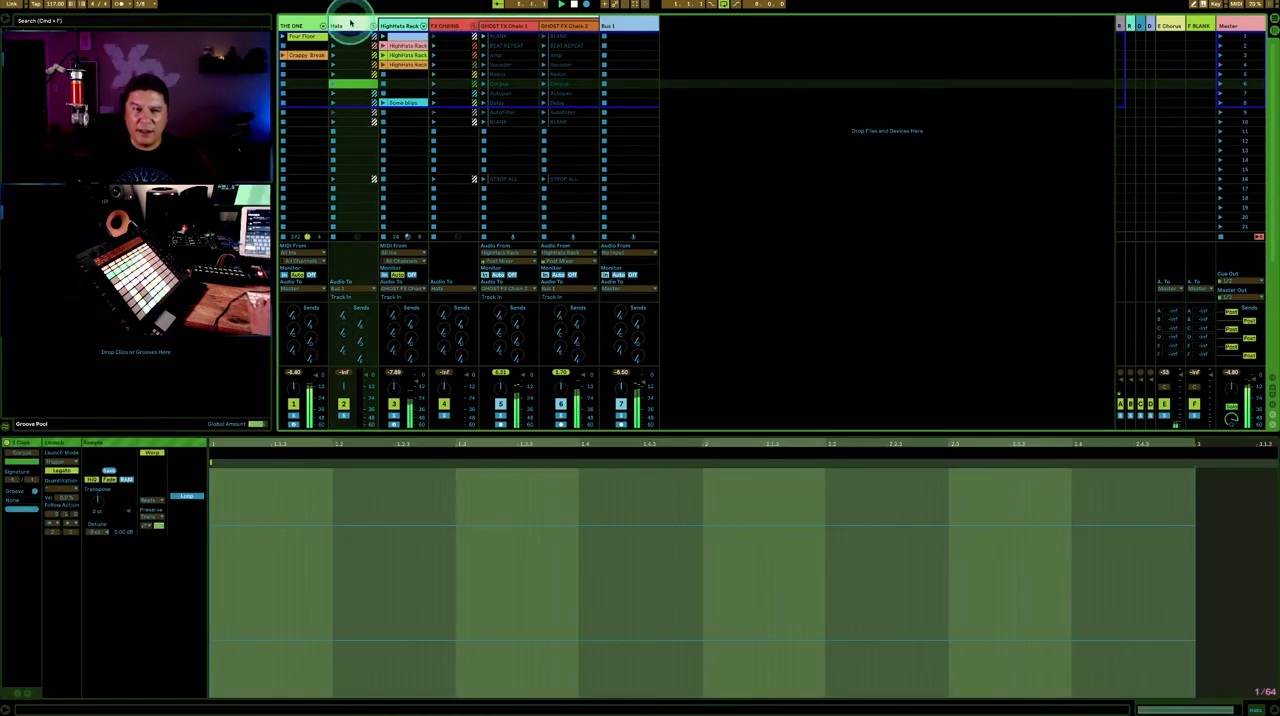
pyautogui.click(626, 25)
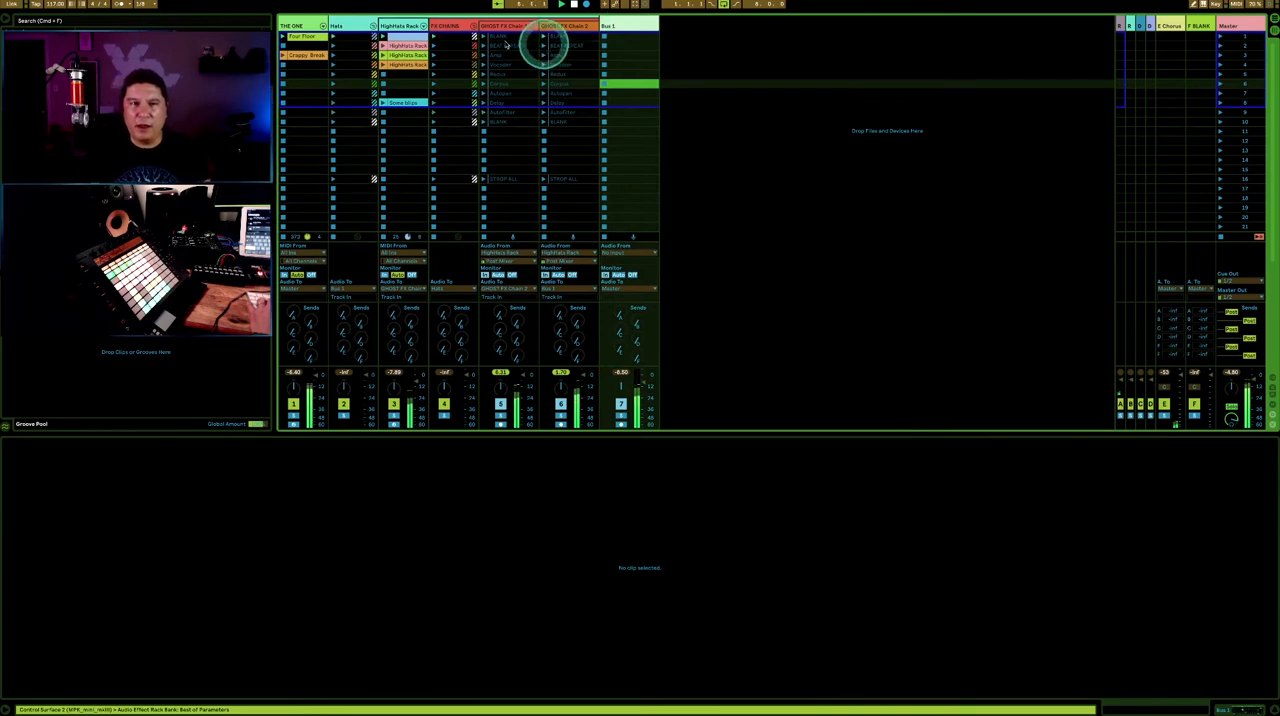
pyautogui.click(424, 26)
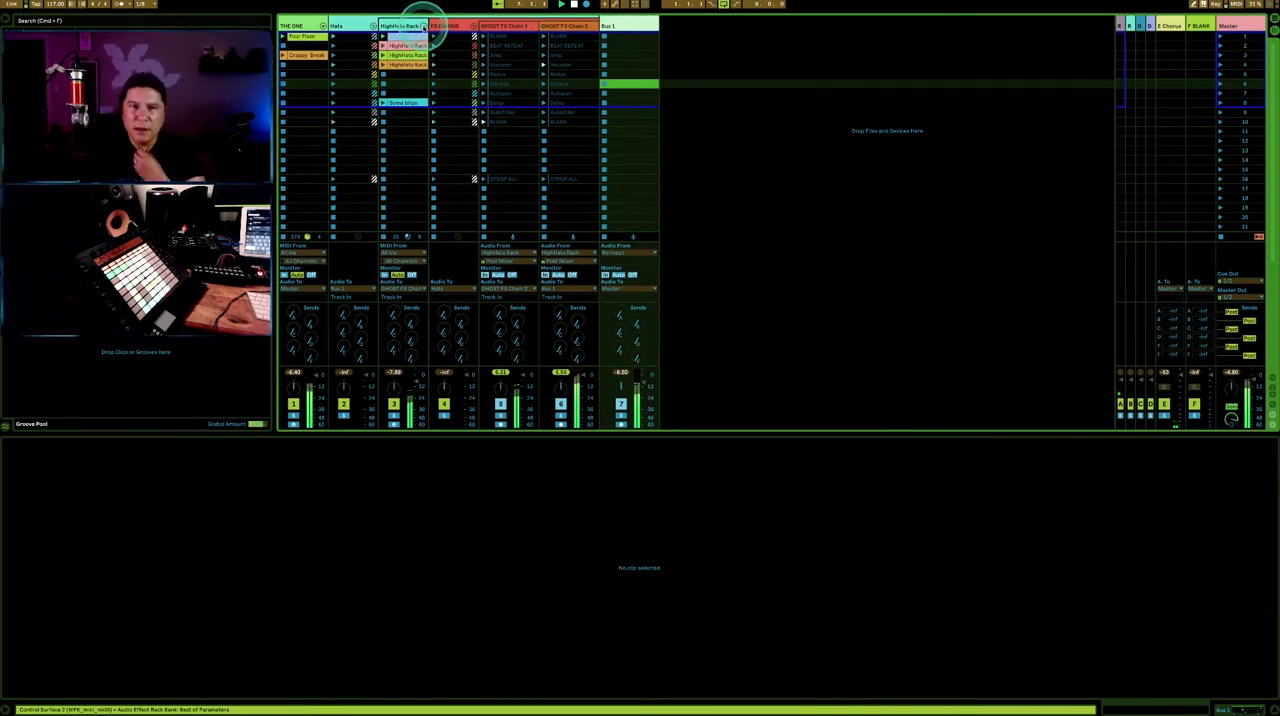
pyautogui.click(426, 26)
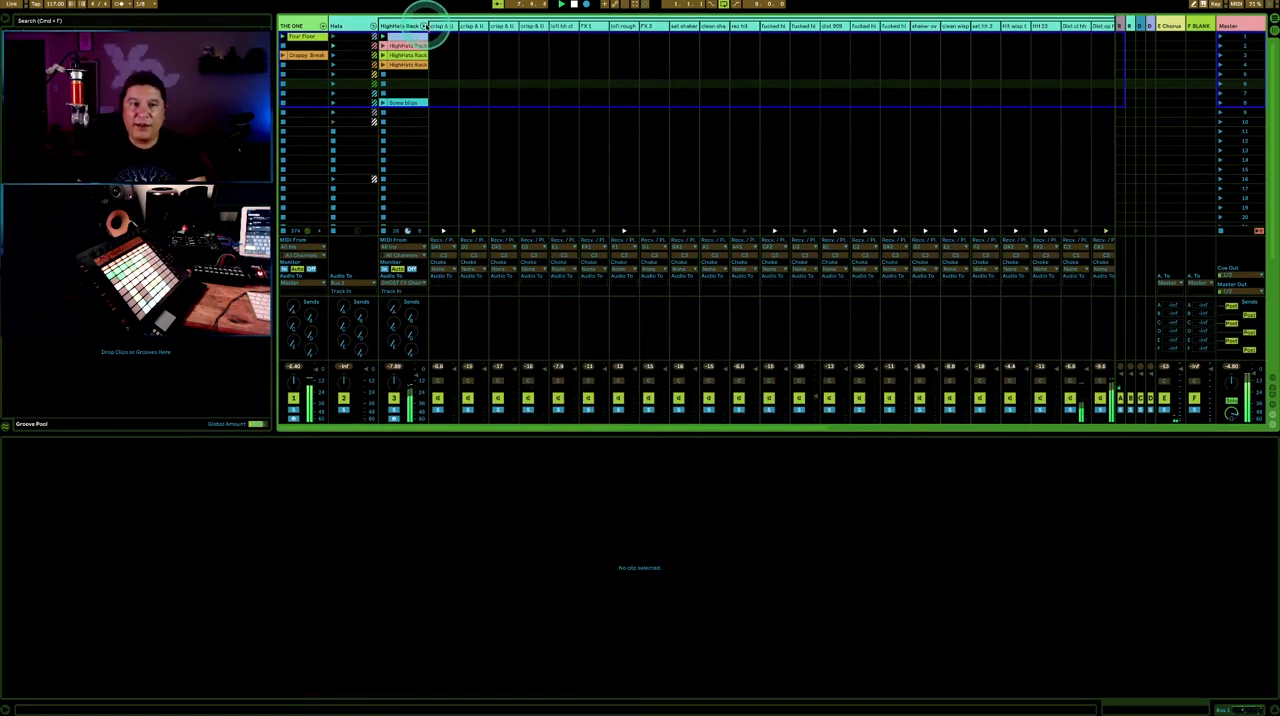
pyautogui.click(424, 26)
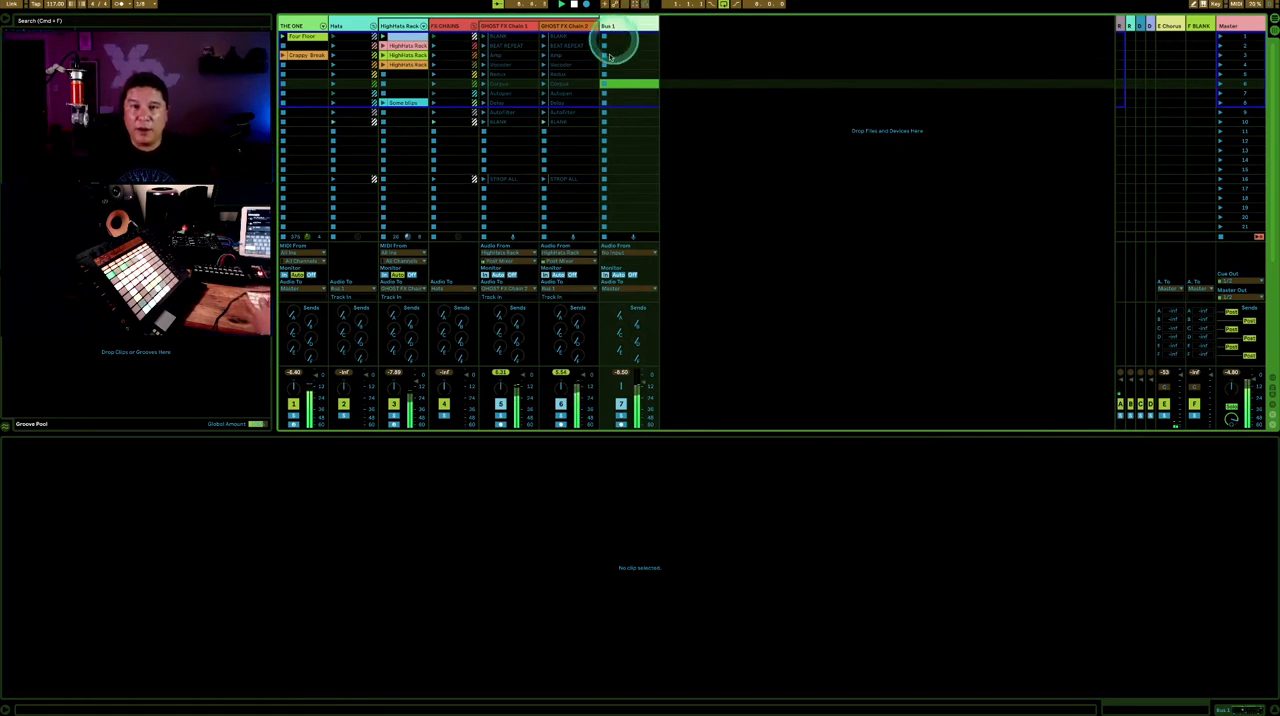
# - Arm the Bus 1 track for recording and stop playback in the Arrangement View
pyautogui.click(666, 521)
pyautogui.click(620, 424)
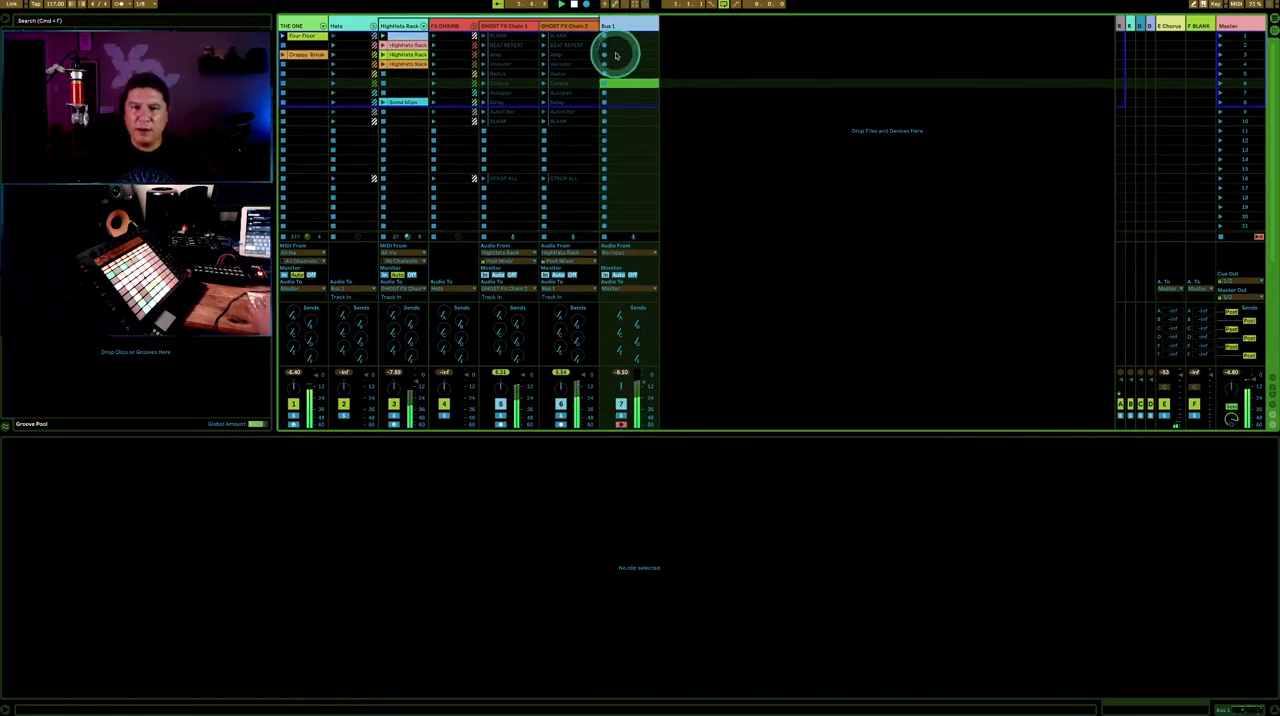
pyautogui.press('Tab')
pyautogui.click(513, 85)
pyautogui.press('space')
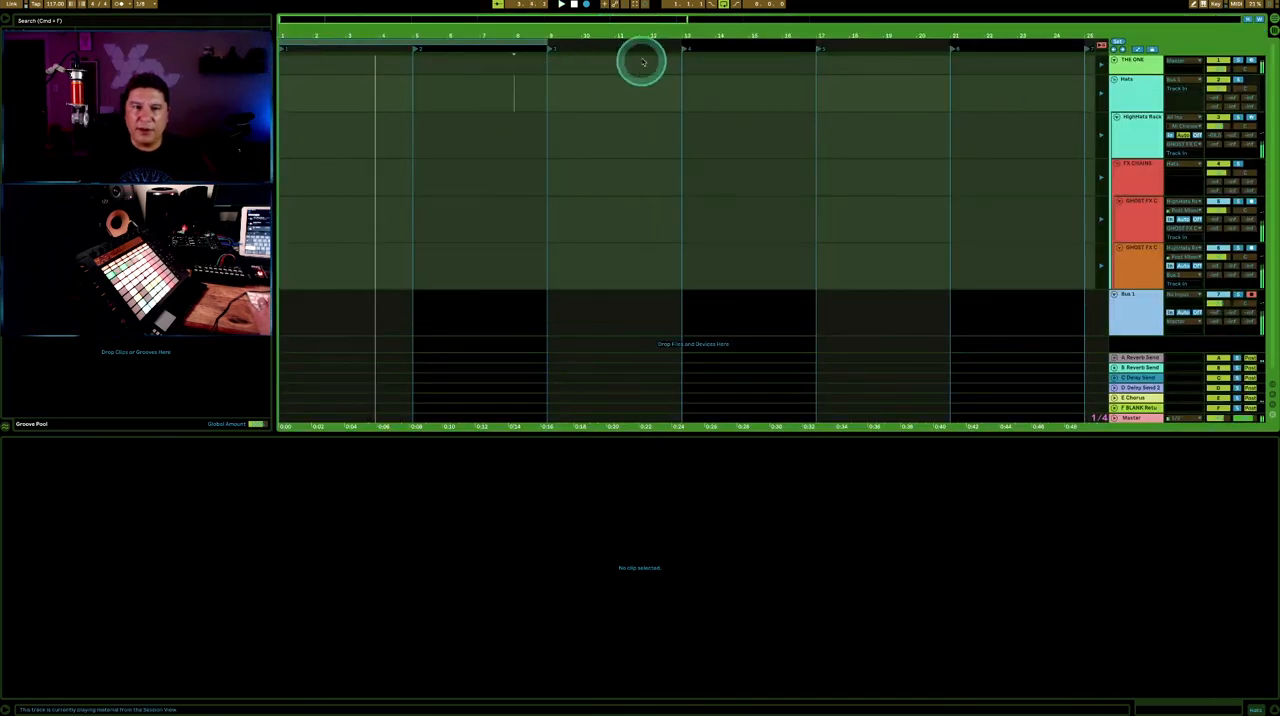
pyautogui.click(574, 5)
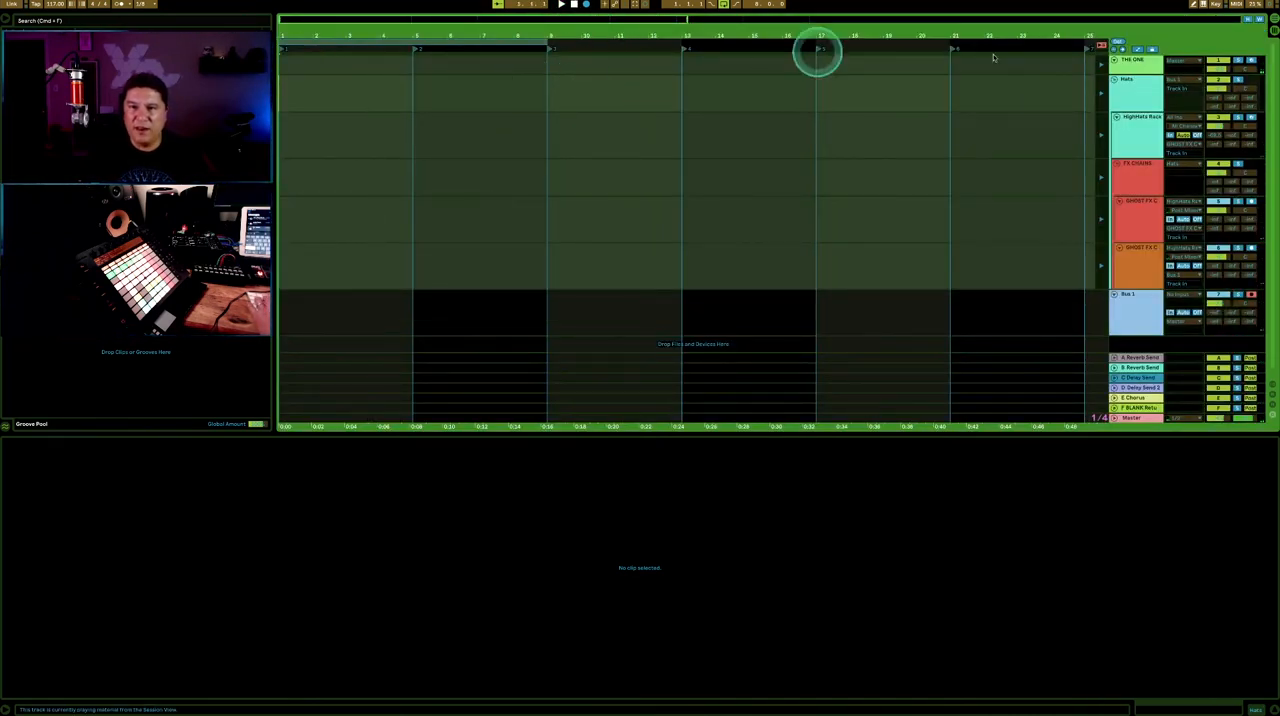
# - Record four bars of the performance, including the Bus 1 audio, into the arrangement
pyautogui.click(586, 5)
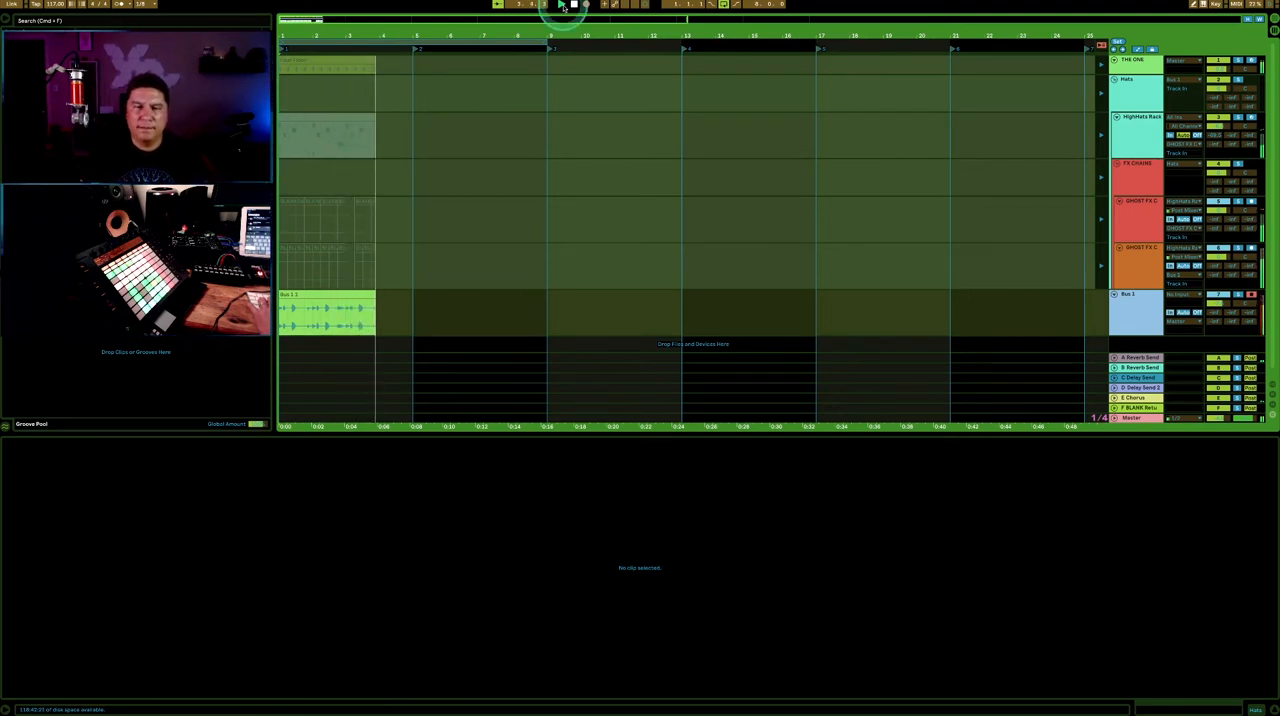
pyautogui.click(572, 4)
pyautogui.click(384, 203)
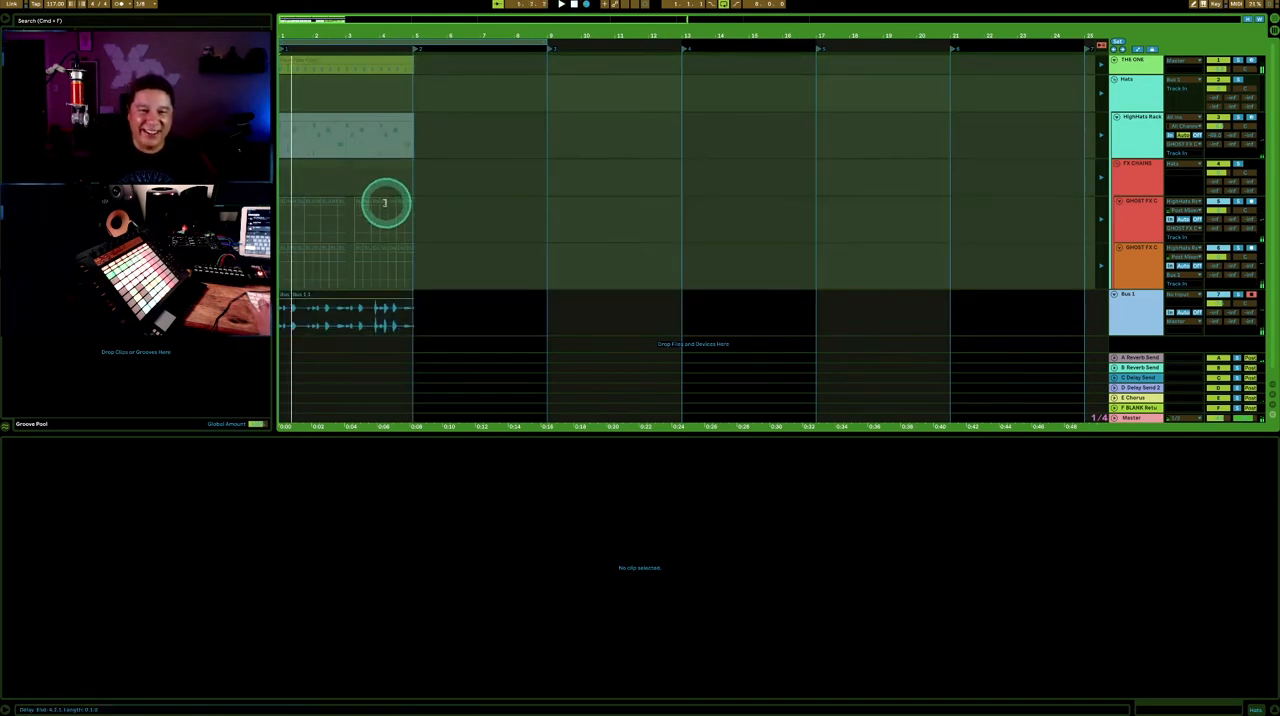
# - Show the recorded Bus 1 clip's waveform and return all tracks to arrangement playback
pyautogui.click(314, 291)
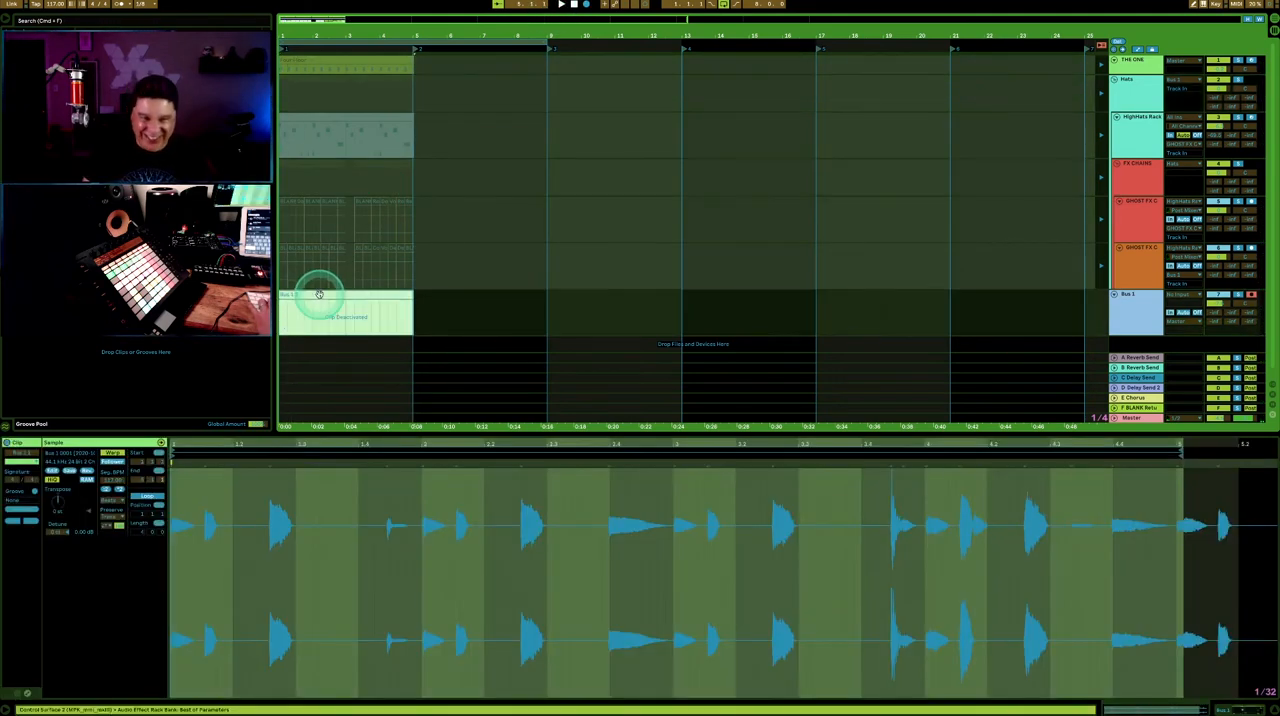
pyautogui.click(318, 293)
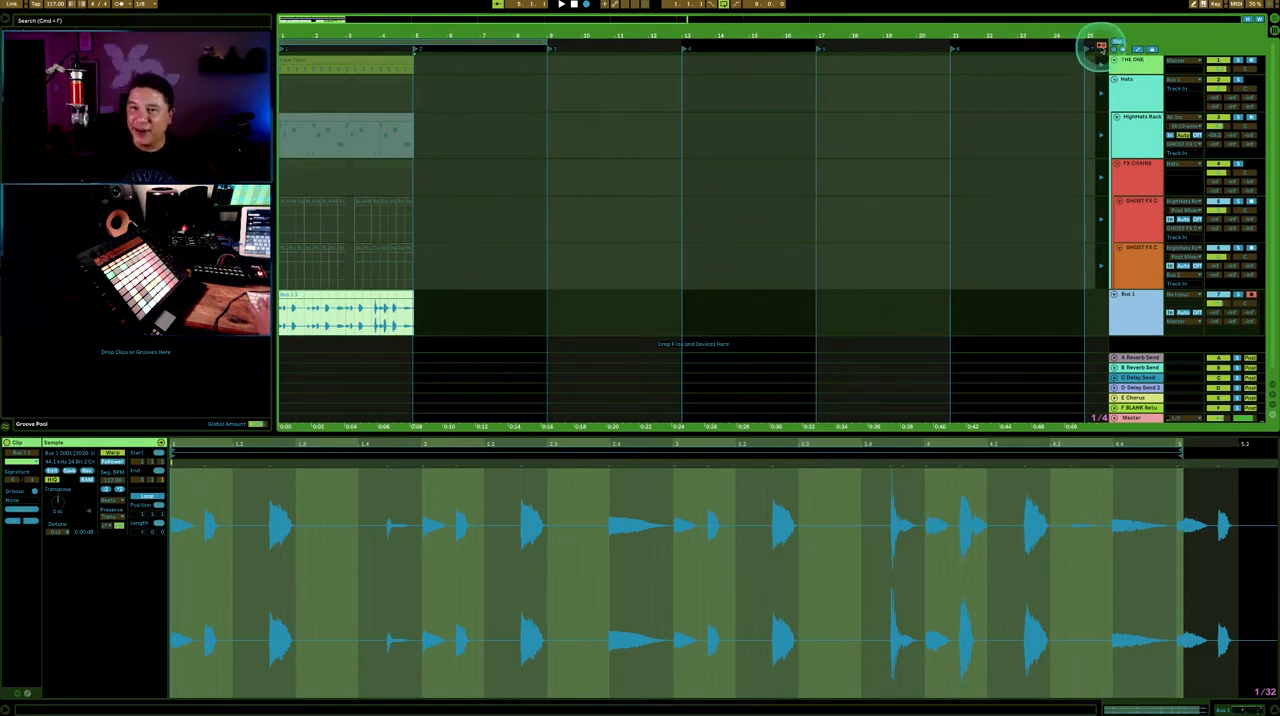
pyautogui.click(514, 247)
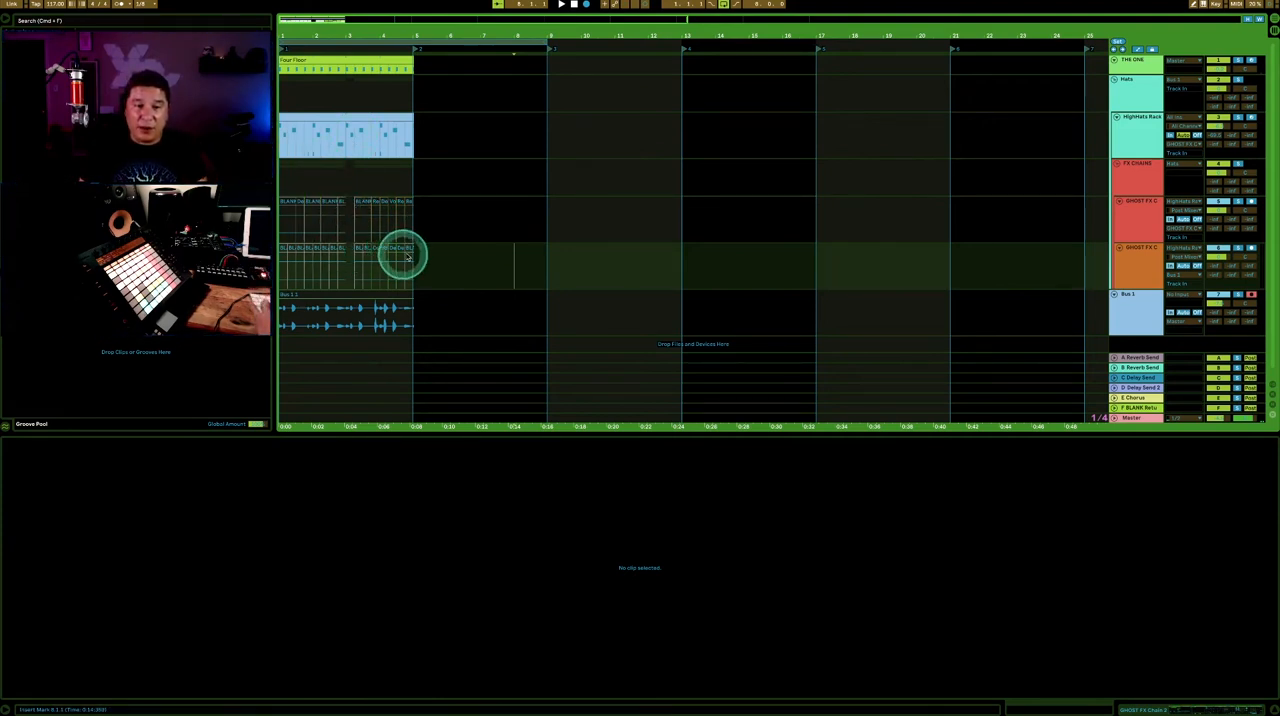
pyautogui.hscroll(1, 386, 232)
pyautogui.hscroll(1, 324, 150)
pyautogui.hscroll(-2, 328, 138)
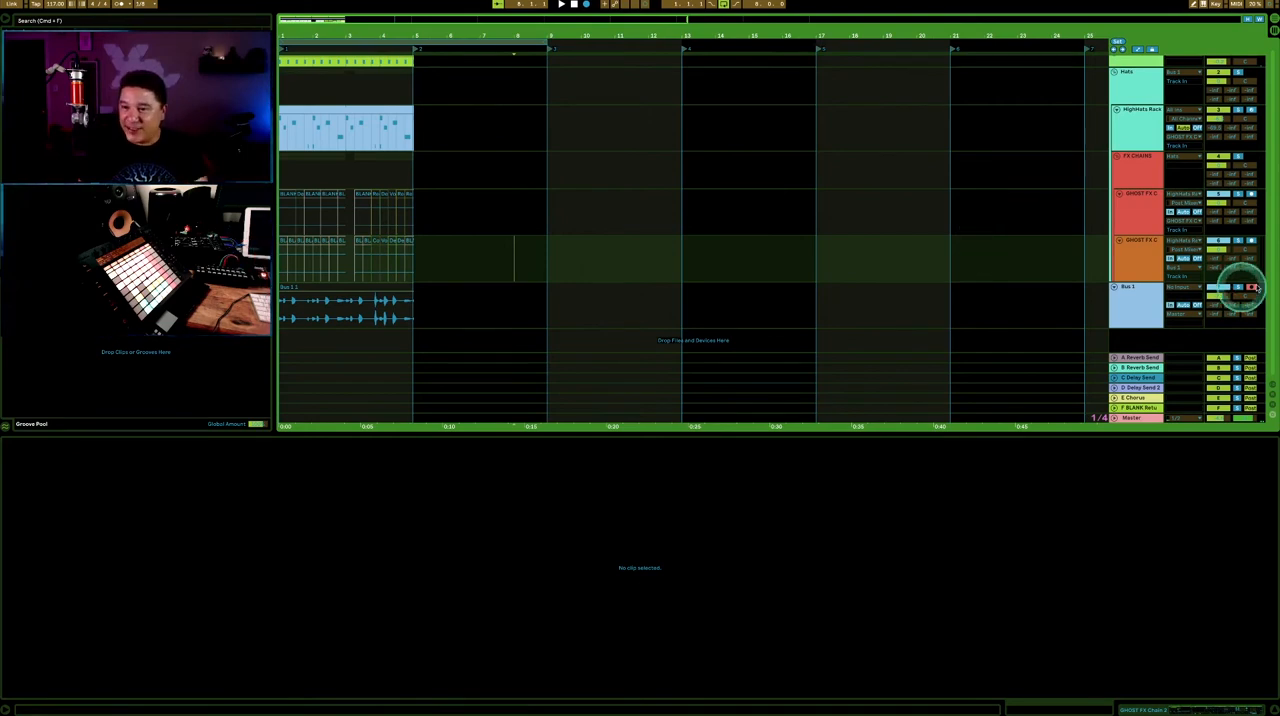
# - Disarm the Bus 1 track and set its monitoring to Auto
pyautogui.click(1146, 288)
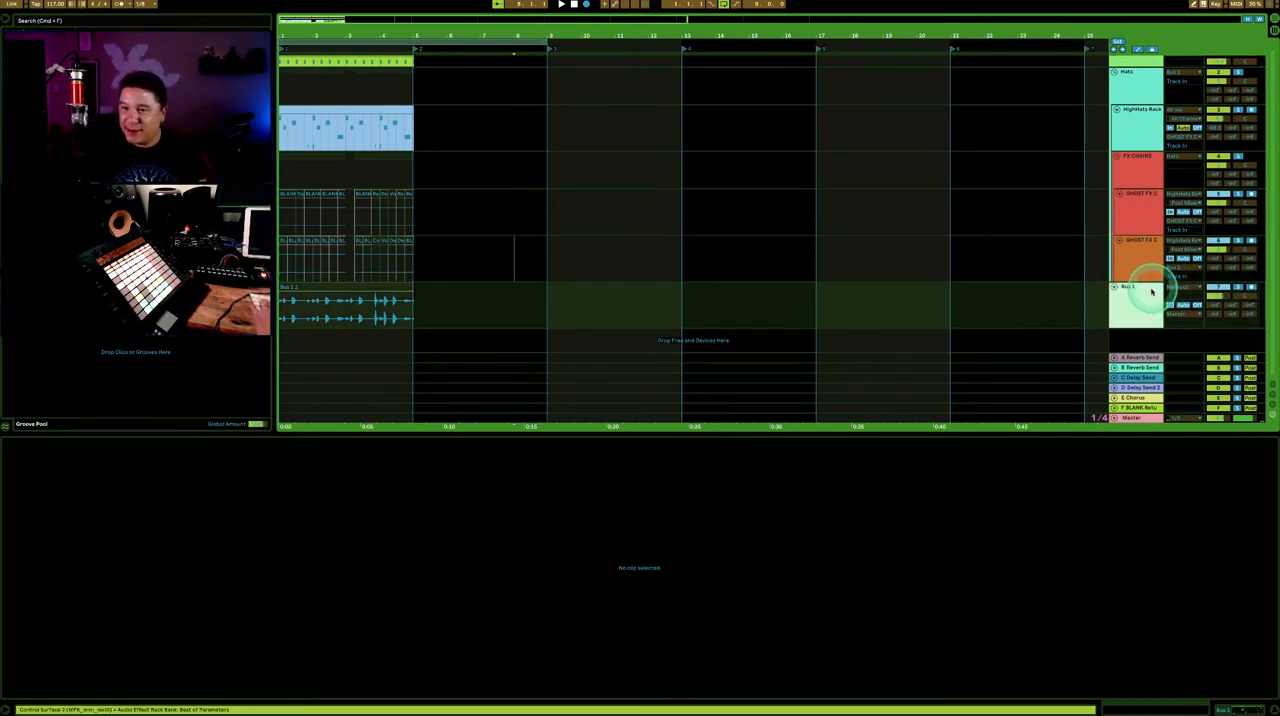
pyautogui.press('Tab')
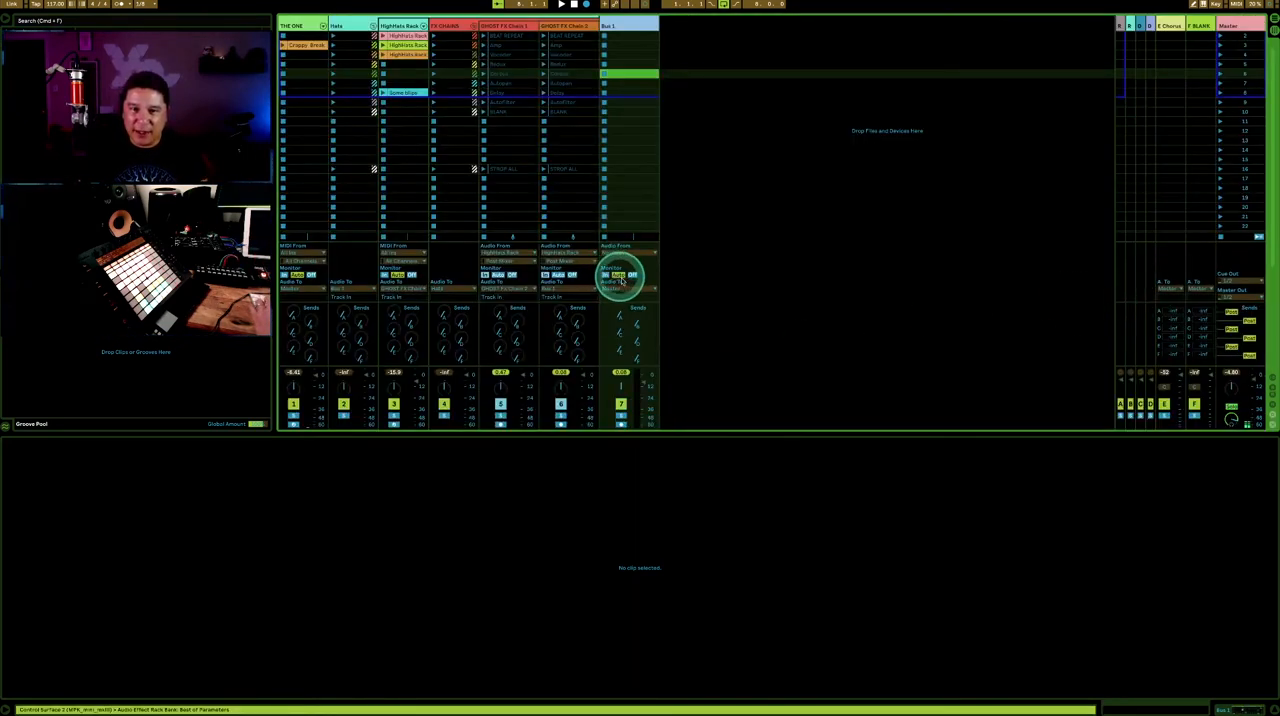
pyautogui.press('Tab')
# - Play the recorded arrangement from the start to audition the Bus 1 recording
pyautogui.click(400, 220)
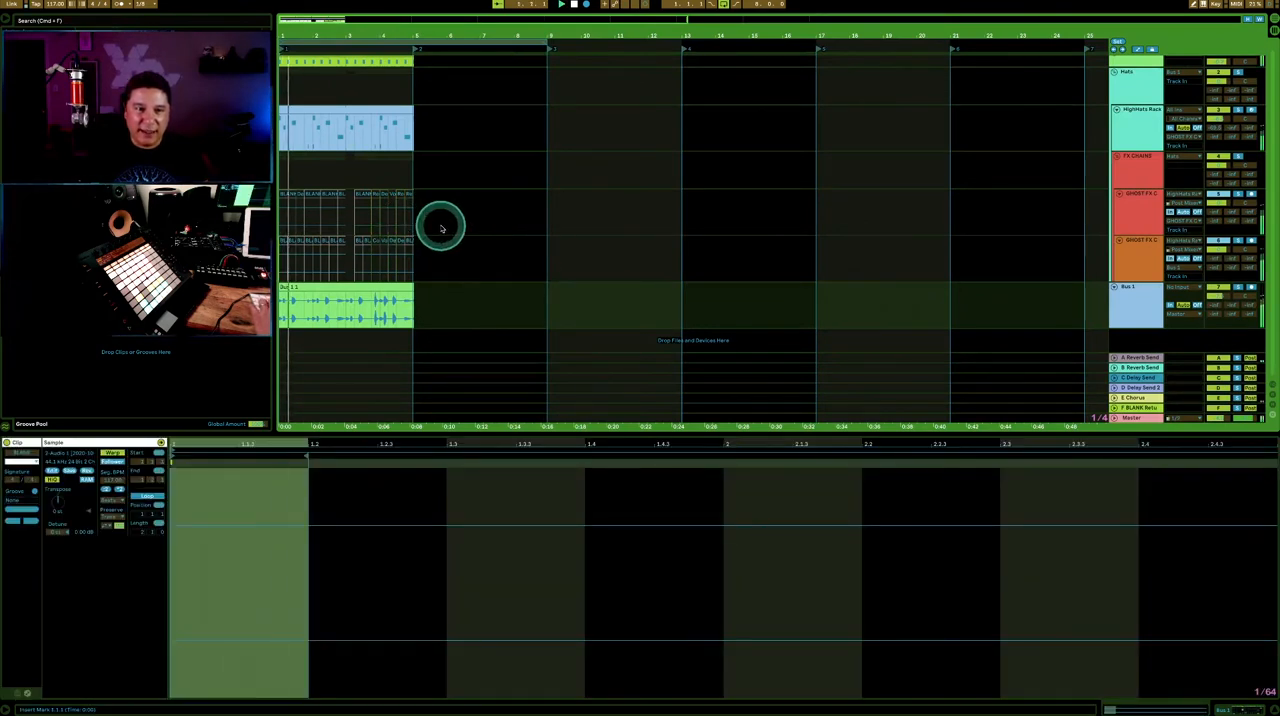
pyautogui.press('space')
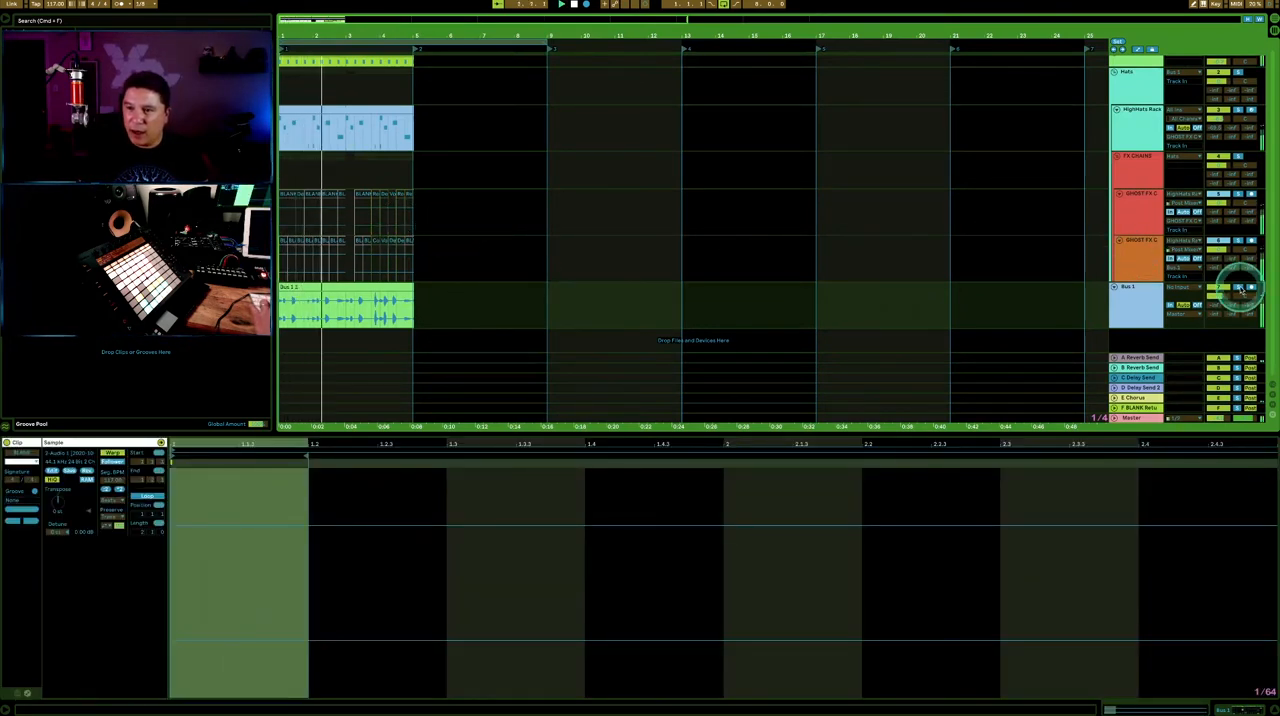
pyautogui.scroll(1, 846, 150)
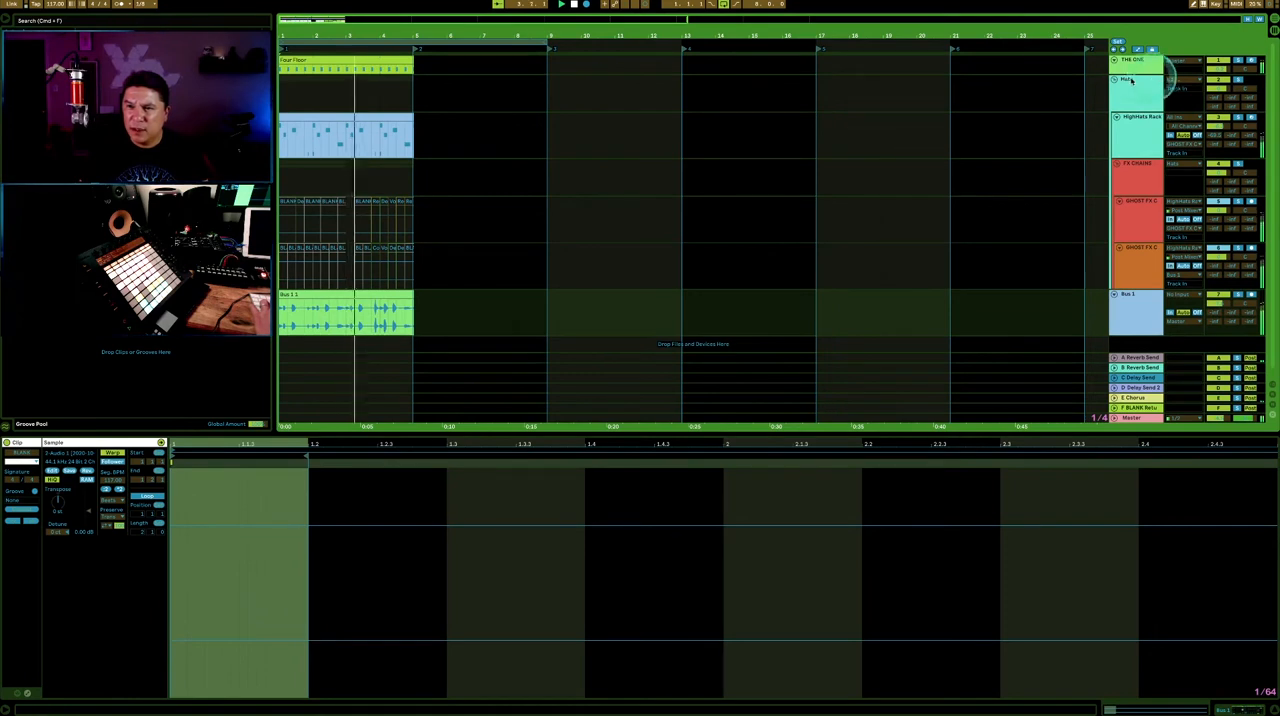
# - Fold the Hats group and play the Bus 1 clip from the start with its waveform shown
pyautogui.click(1115, 79)
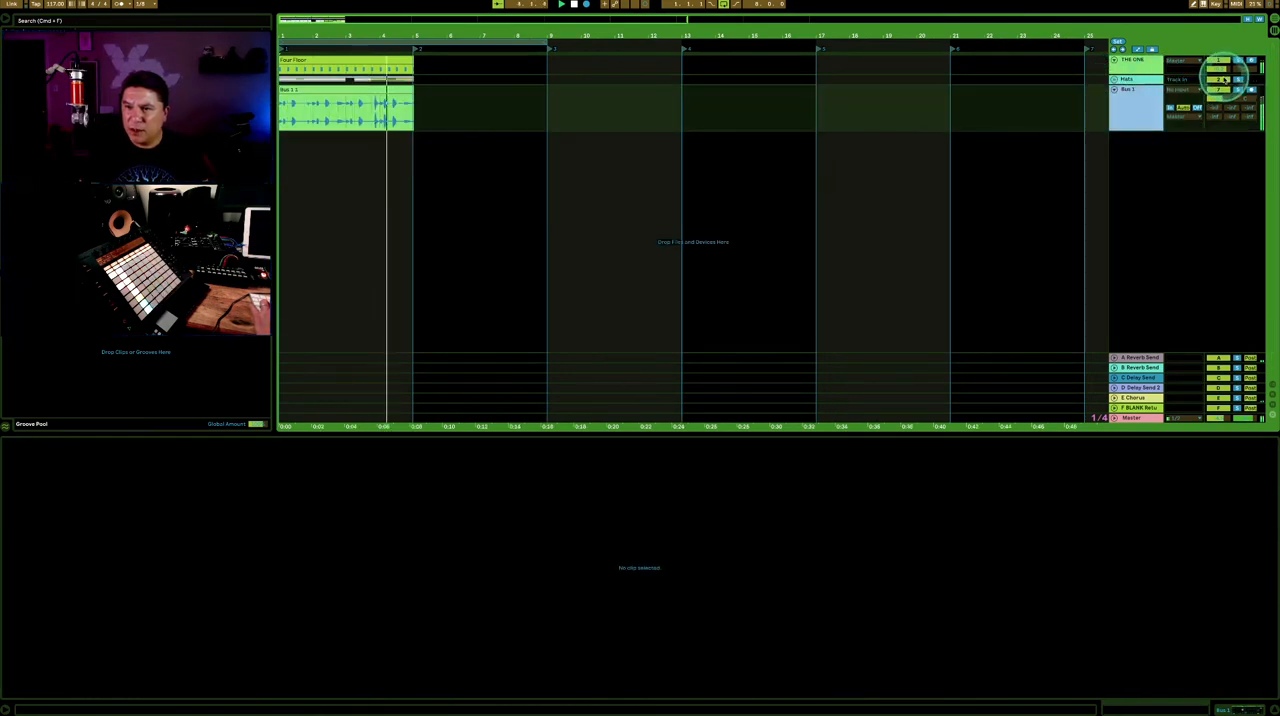
pyautogui.press('space')
pyautogui.click(438, 108)
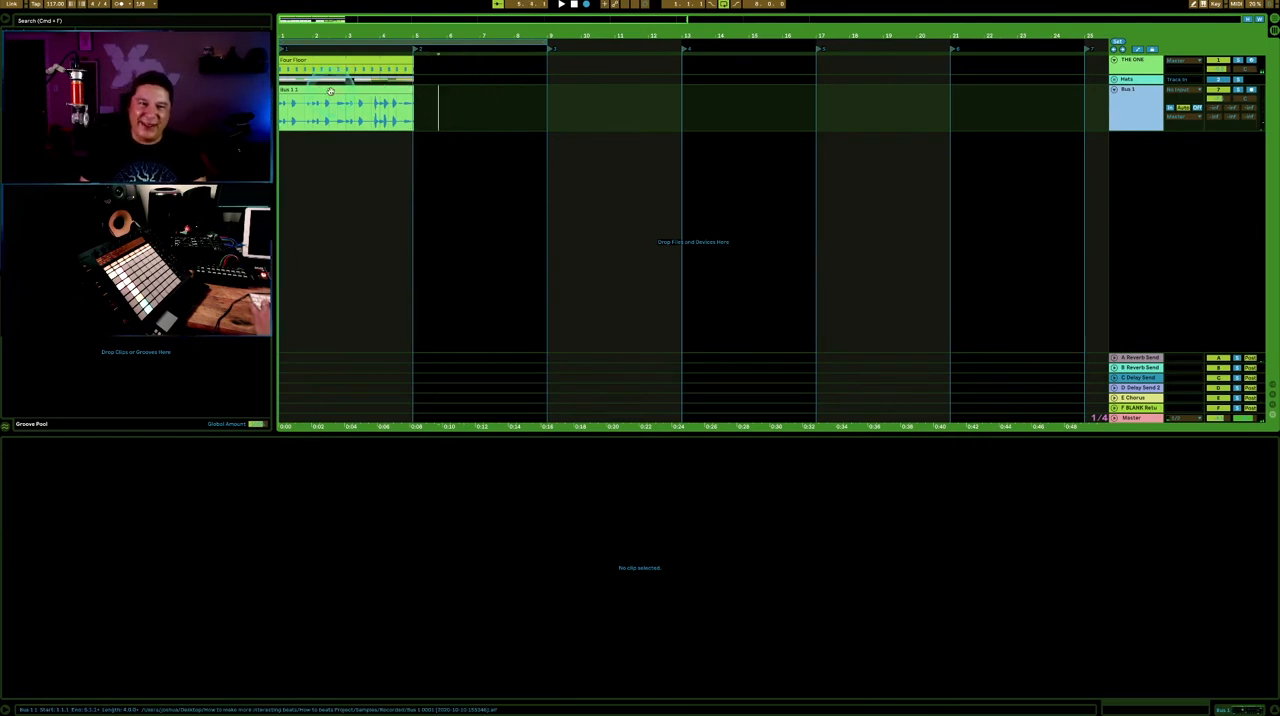
pyautogui.click(330, 91)
pyautogui.press('space')
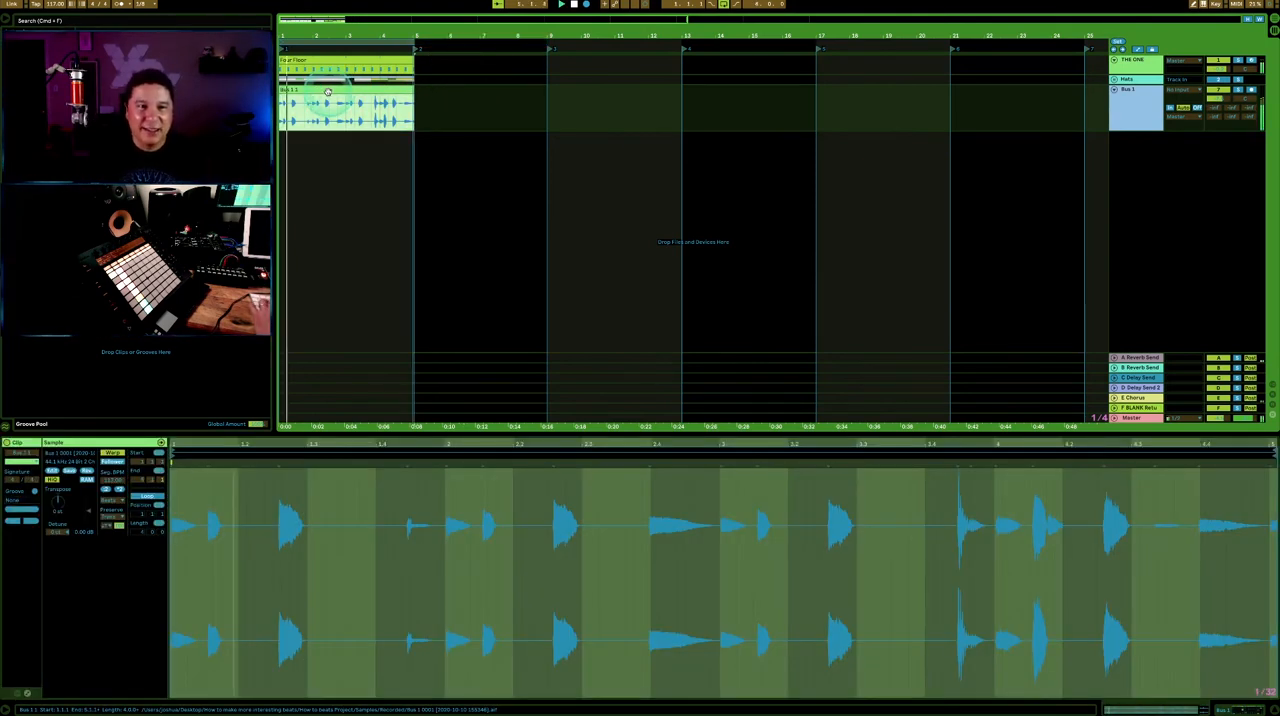
pyautogui.doubleClick(319, 91)
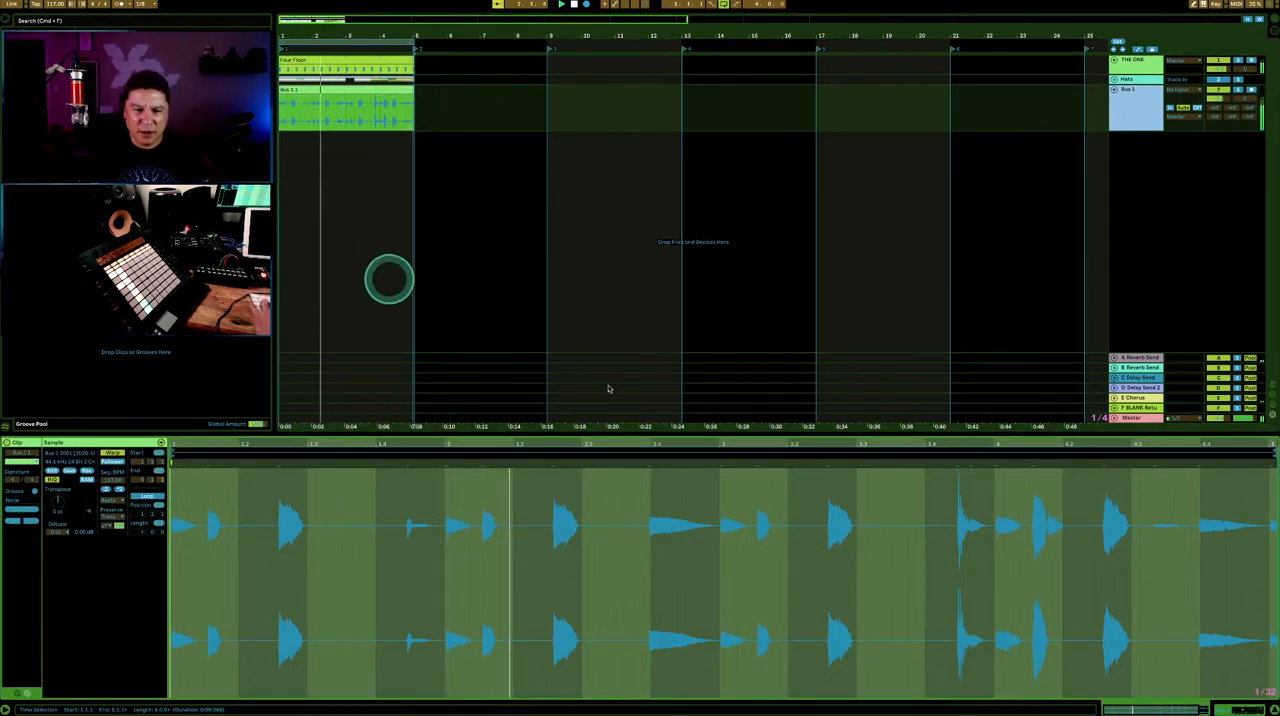
# - Insert warp markers at all transients of the Bus 1 clip
pyautogui.click(727, 482)
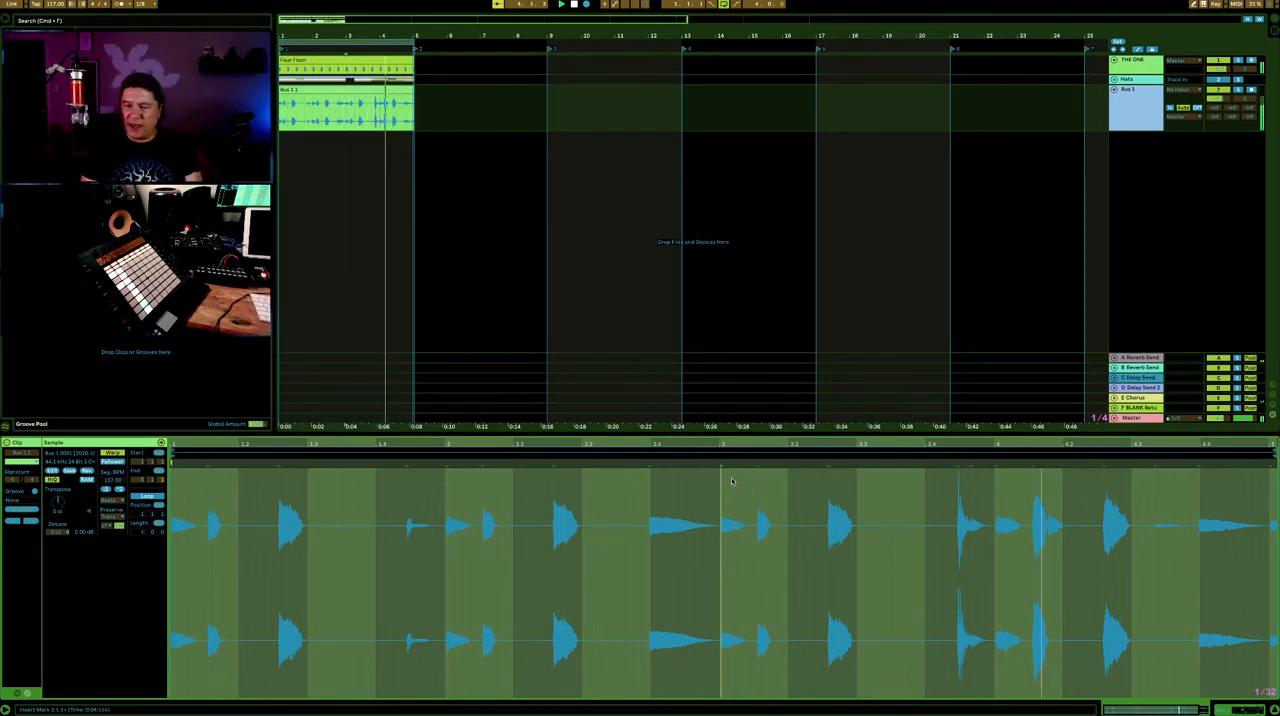
pyautogui.click(731, 480)
pyautogui.click(548, 468)
pyautogui.click(380, 477)
pyautogui.click(314, 471)
pyautogui.click(291, 466)
pyautogui.click(357, 508)
pyautogui.press('super+a')
pyautogui.press('super+i')
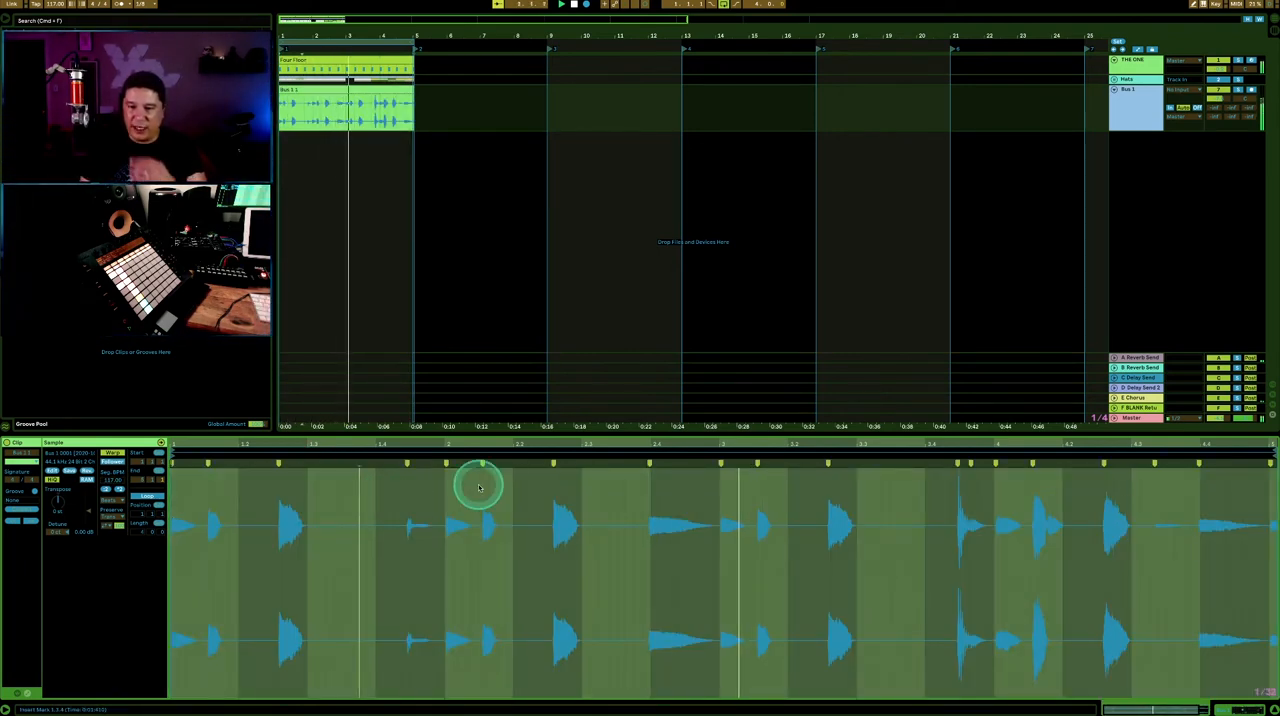
pyautogui.click(921, 231)
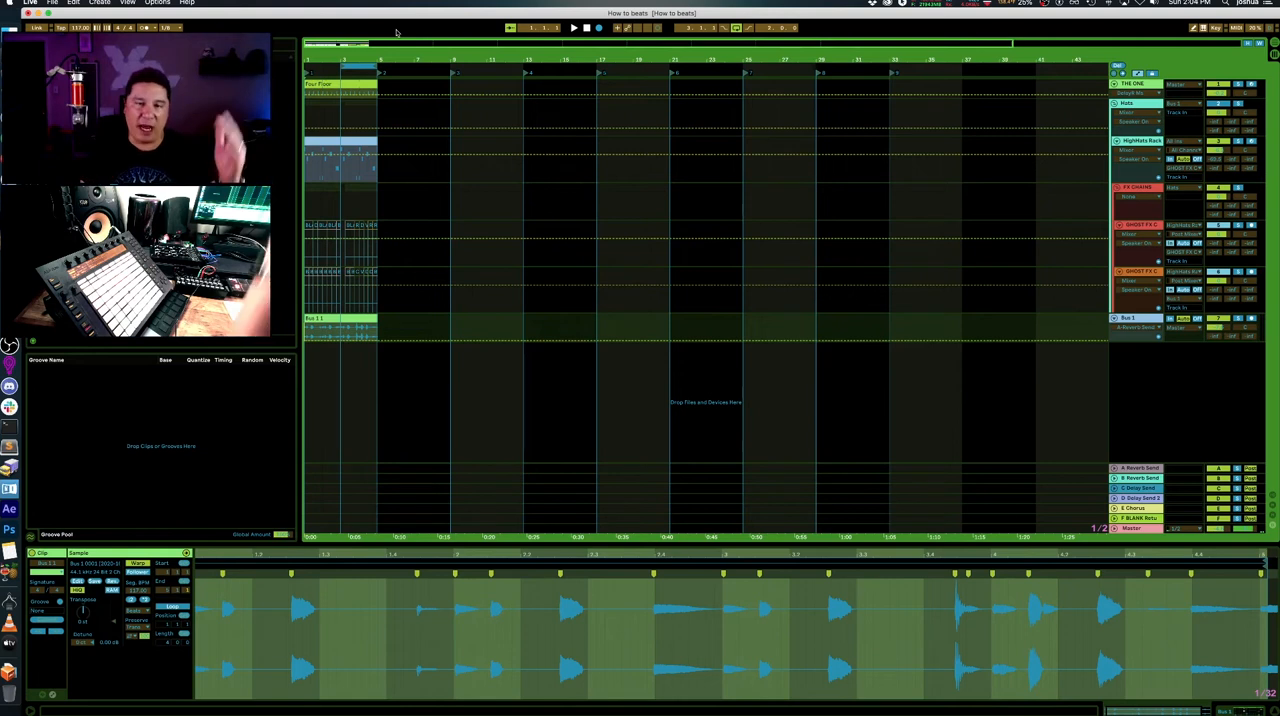
# - Enlarge the clip view to examine the Bus 1 clip's warp markers and place a copy of the clip at bar 9
pyautogui.click(340, 255)
pyautogui.click(329, 318)
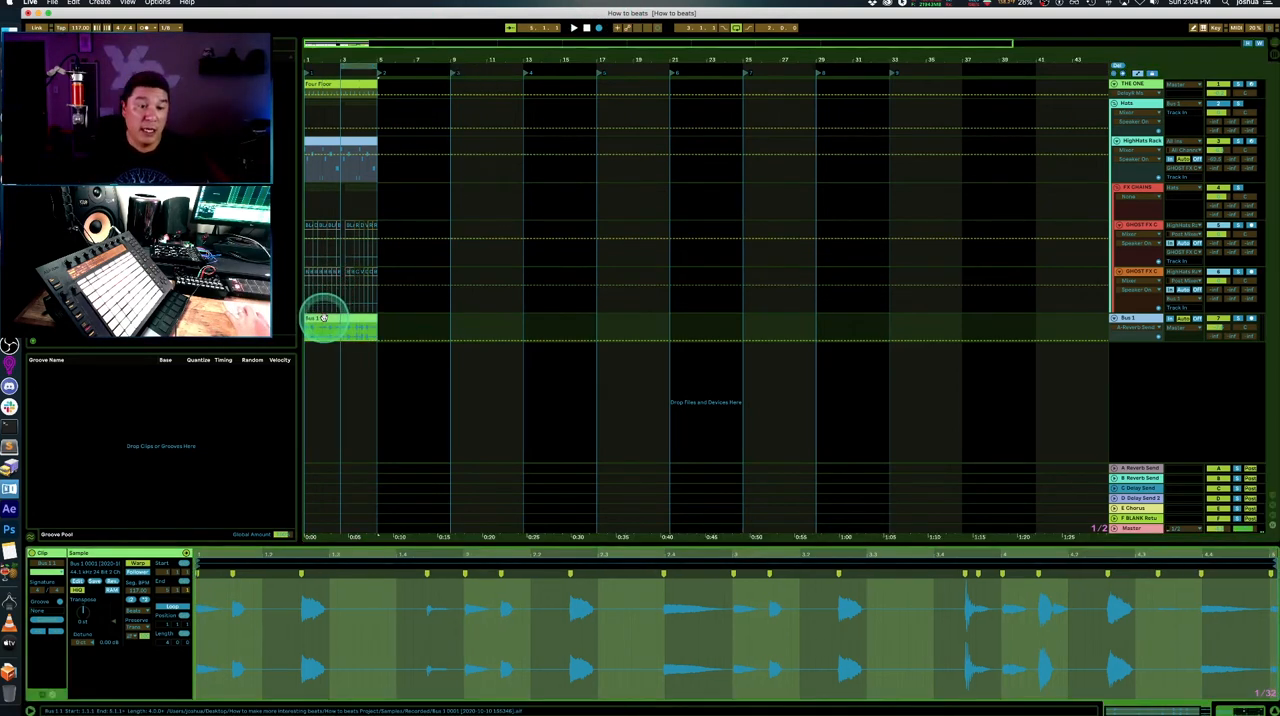
pyautogui.moveTo(584, 540); pyautogui.dragTo(575, 430)
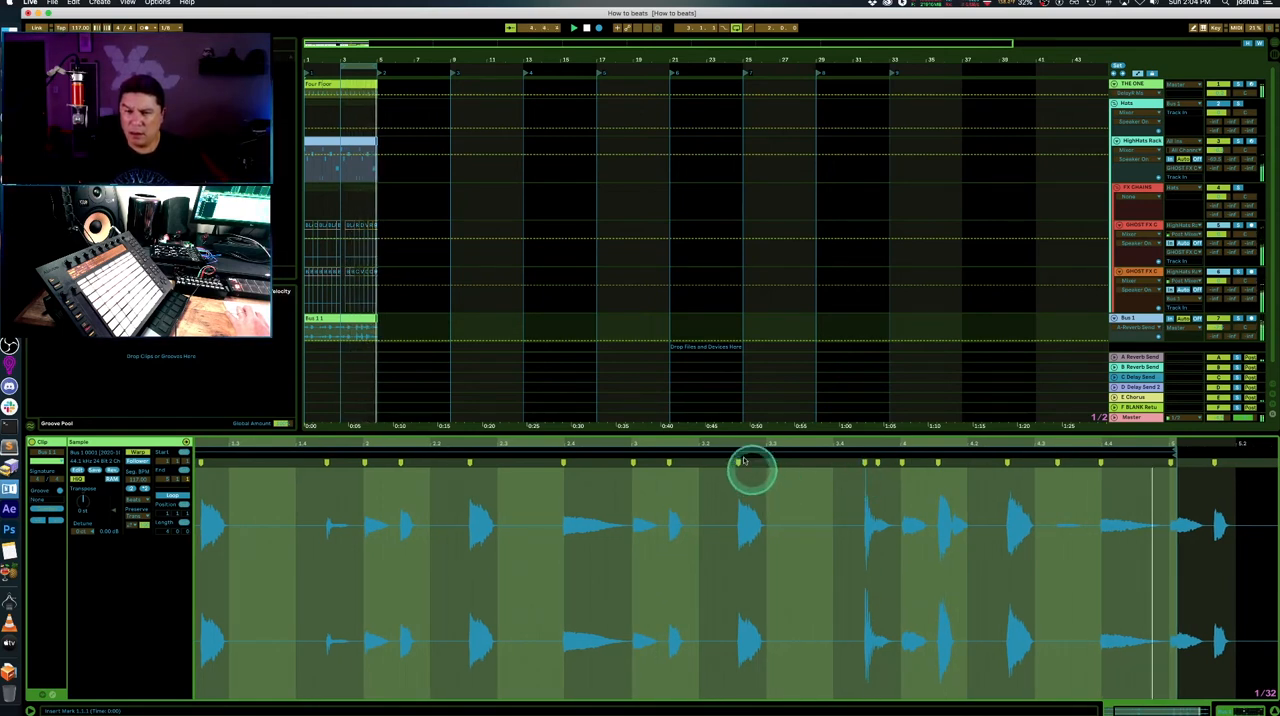
pyautogui.moveTo(848, 445); pyautogui.dragTo(848, 444)
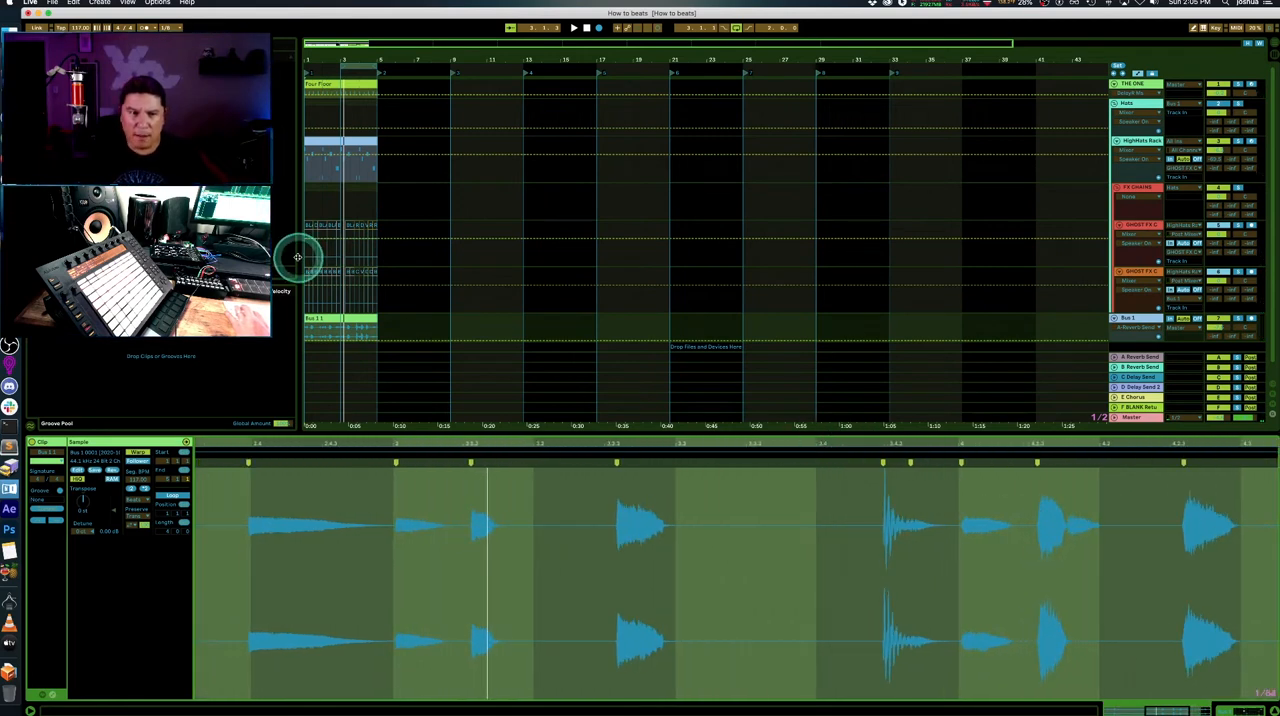
pyautogui.moveTo(316, 318); pyautogui.dragTo(466, 316)
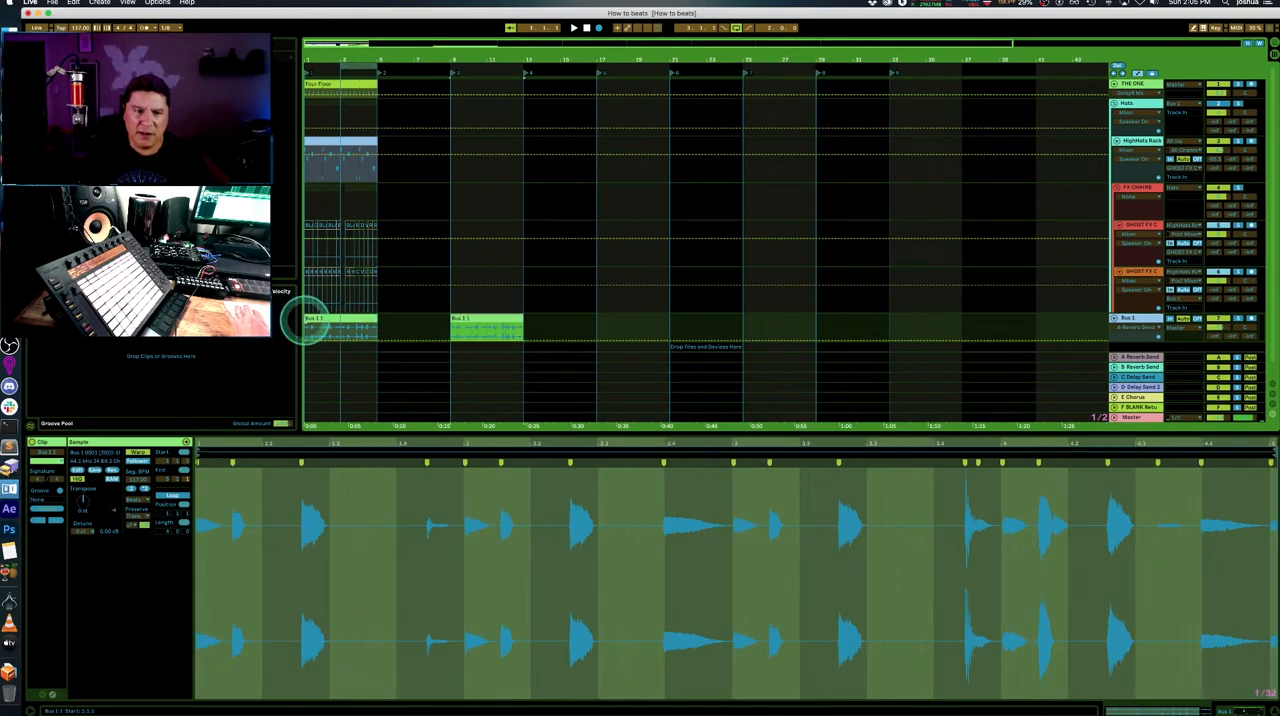
# - Trim the original Bus 1 clip to start at bar 3 and consolidate the remaining two bars
pyautogui.click(312, 318)
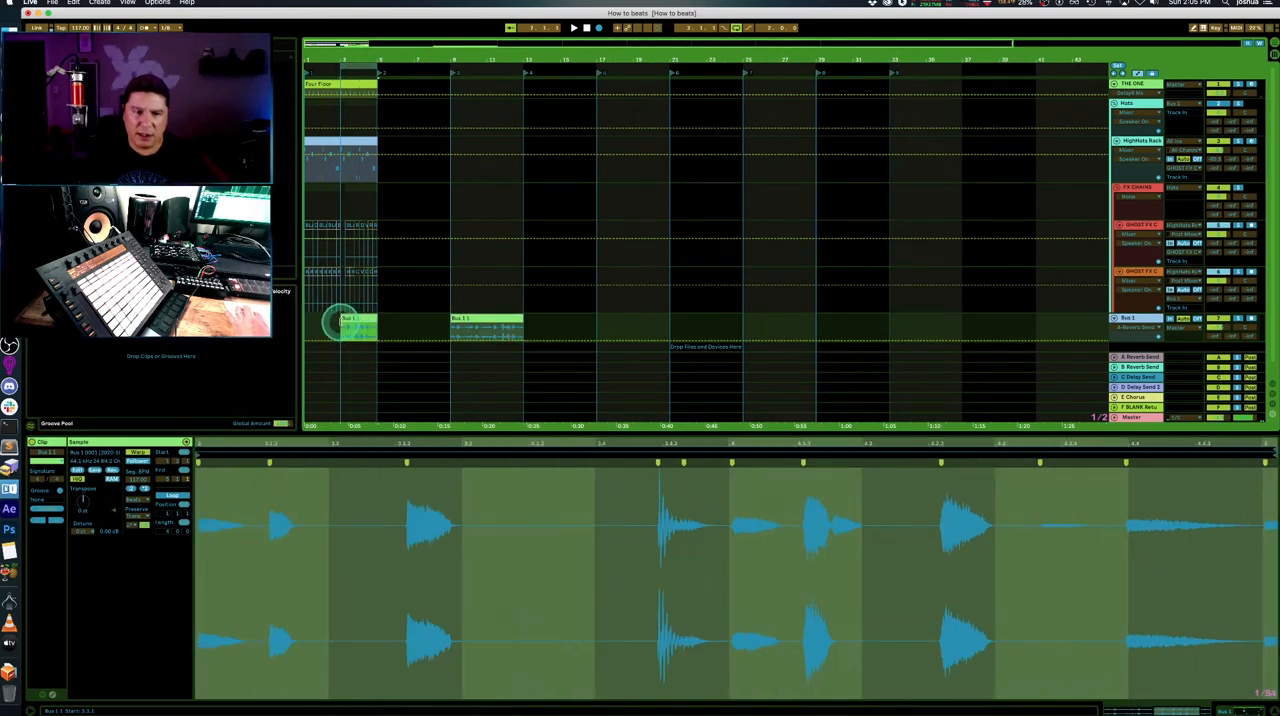
pyautogui.rightClick(356, 320)
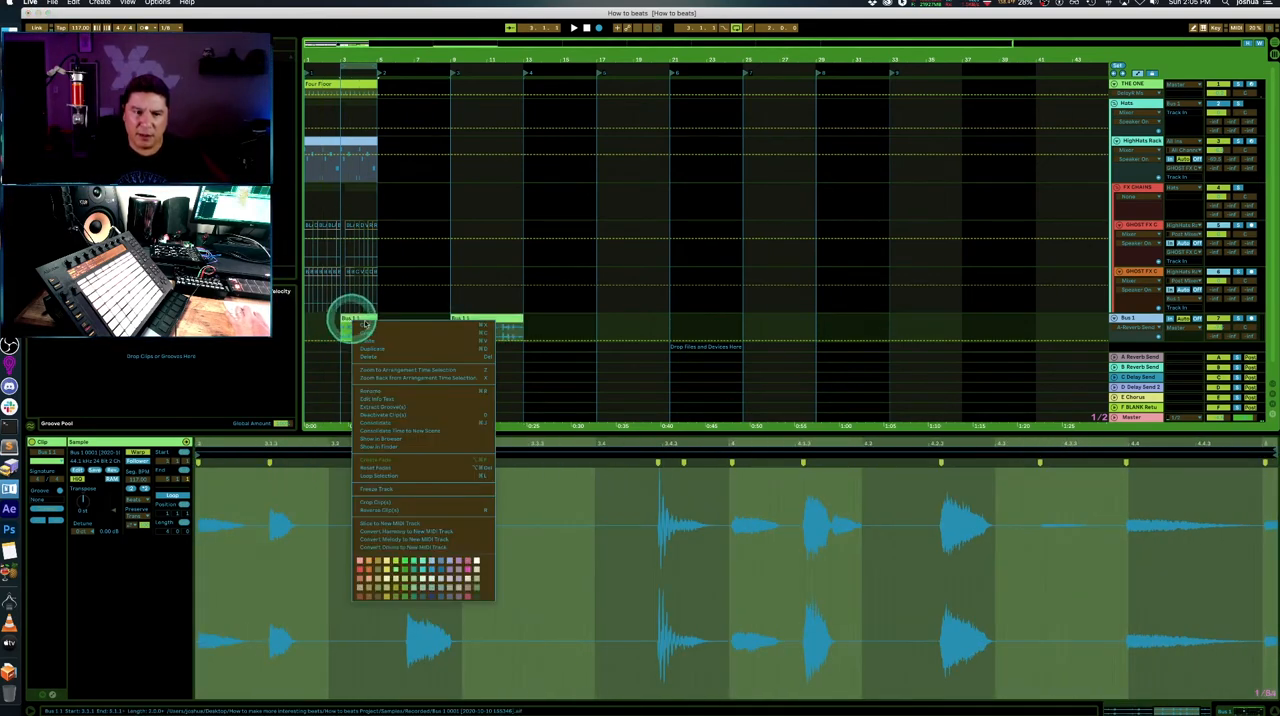
pyautogui.click(404, 425)
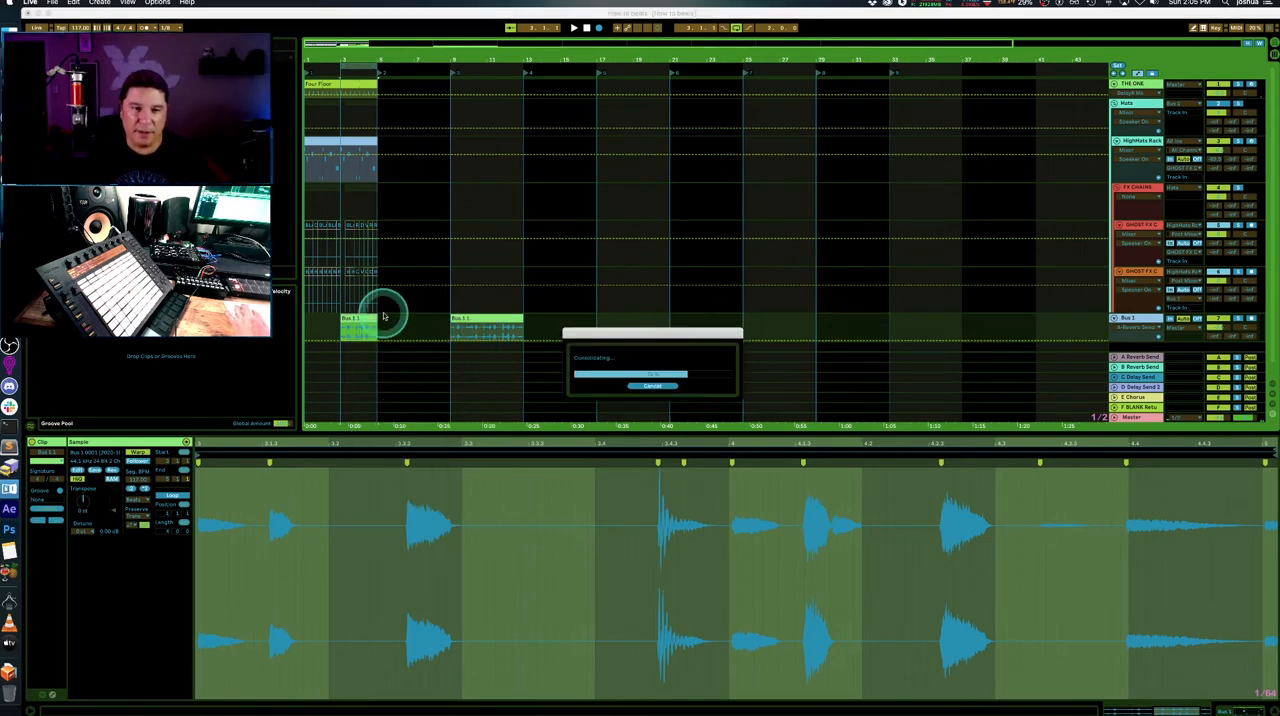
# - Insert warp markers at all transients of the consolidated Bus 1 clip and play it
pyautogui.click(628, 602)
pyautogui.press('space')
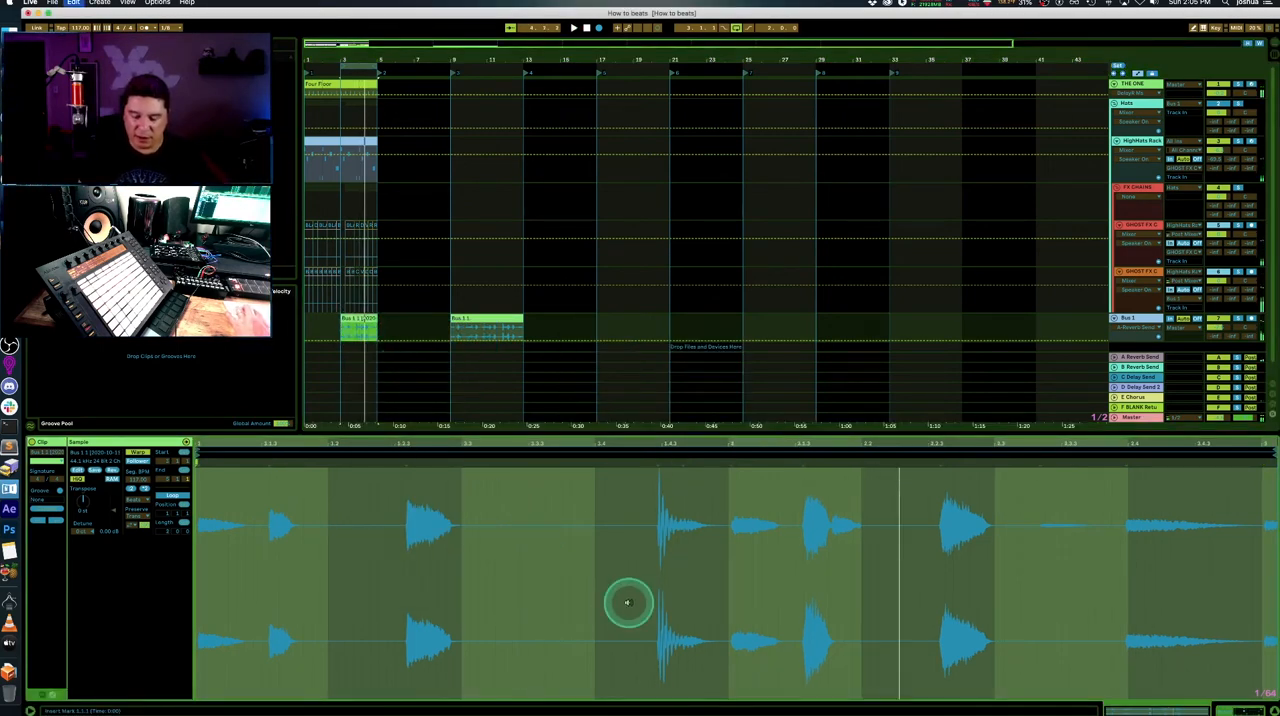
pyautogui.click(558, 588)
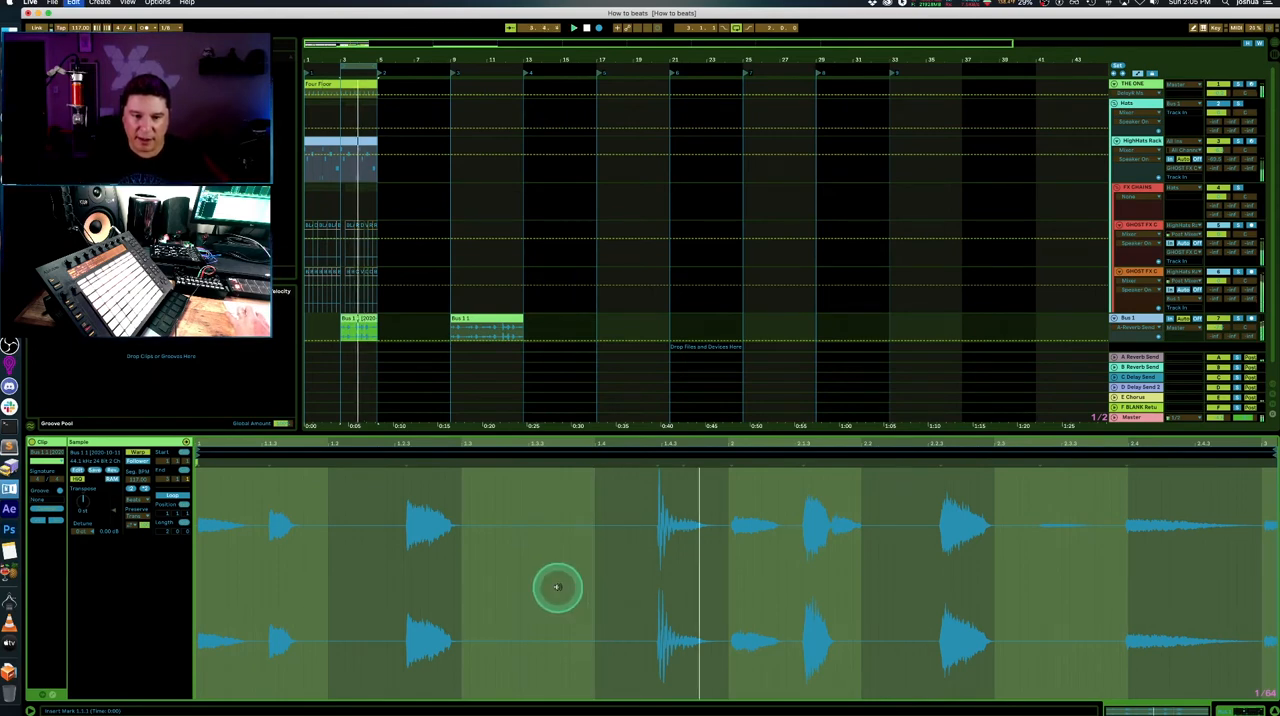
pyautogui.click(443, 478)
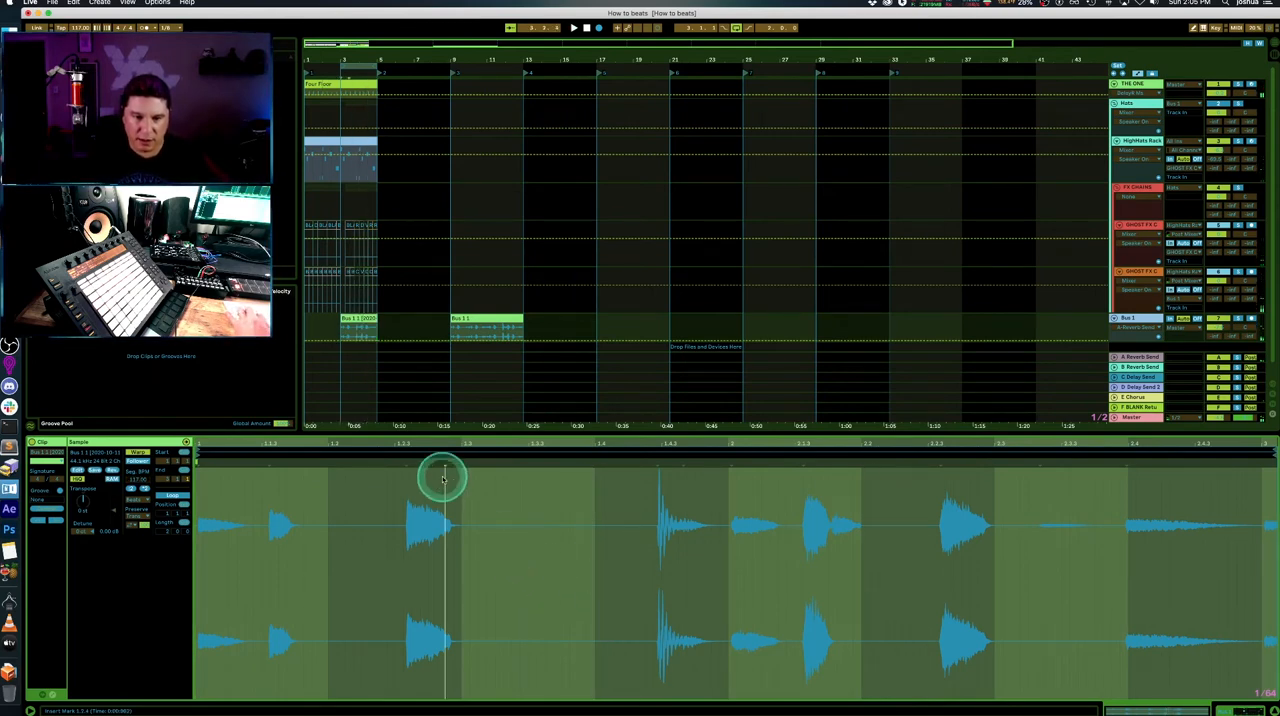
pyautogui.press('super+a')
pyautogui.press('super+i')
pyautogui.click(443, 479)
pyautogui.press('space')
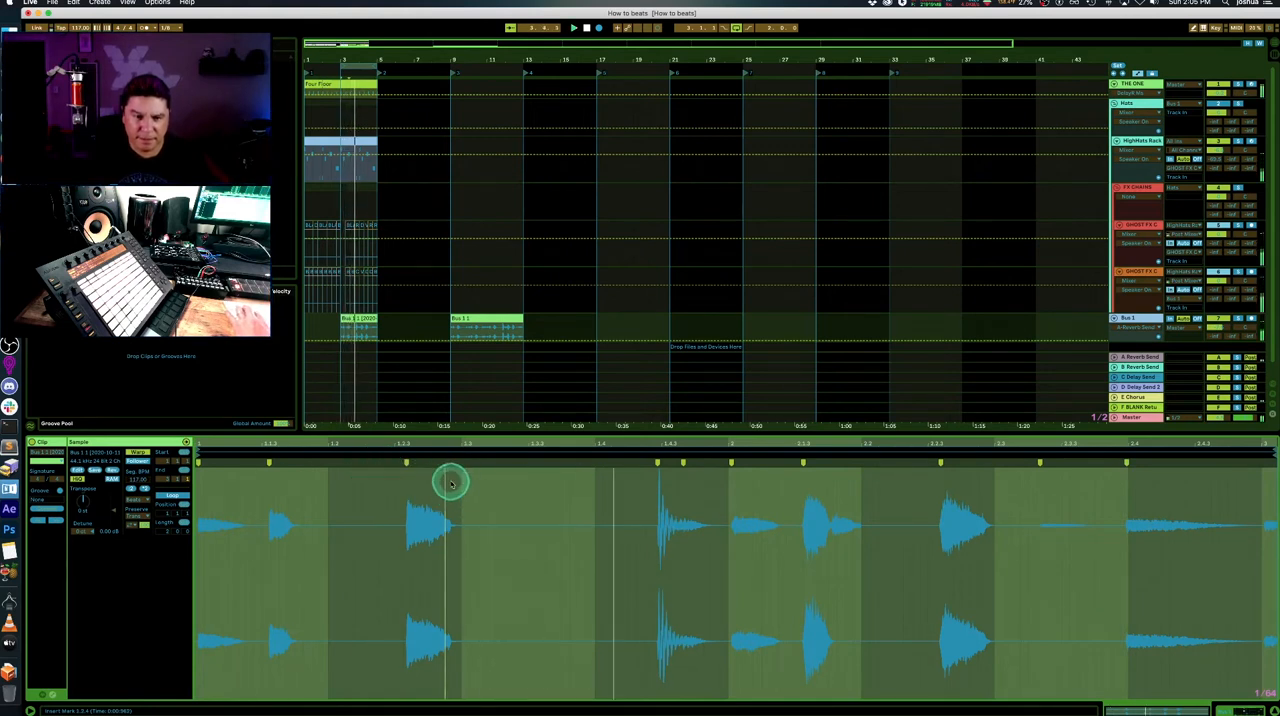
# - Move the warp markers of the clip's third hit and of the hit at beat 2.4 slightly later in time
pyautogui.moveTo(405, 461); pyautogui.dragTo(416, 461)
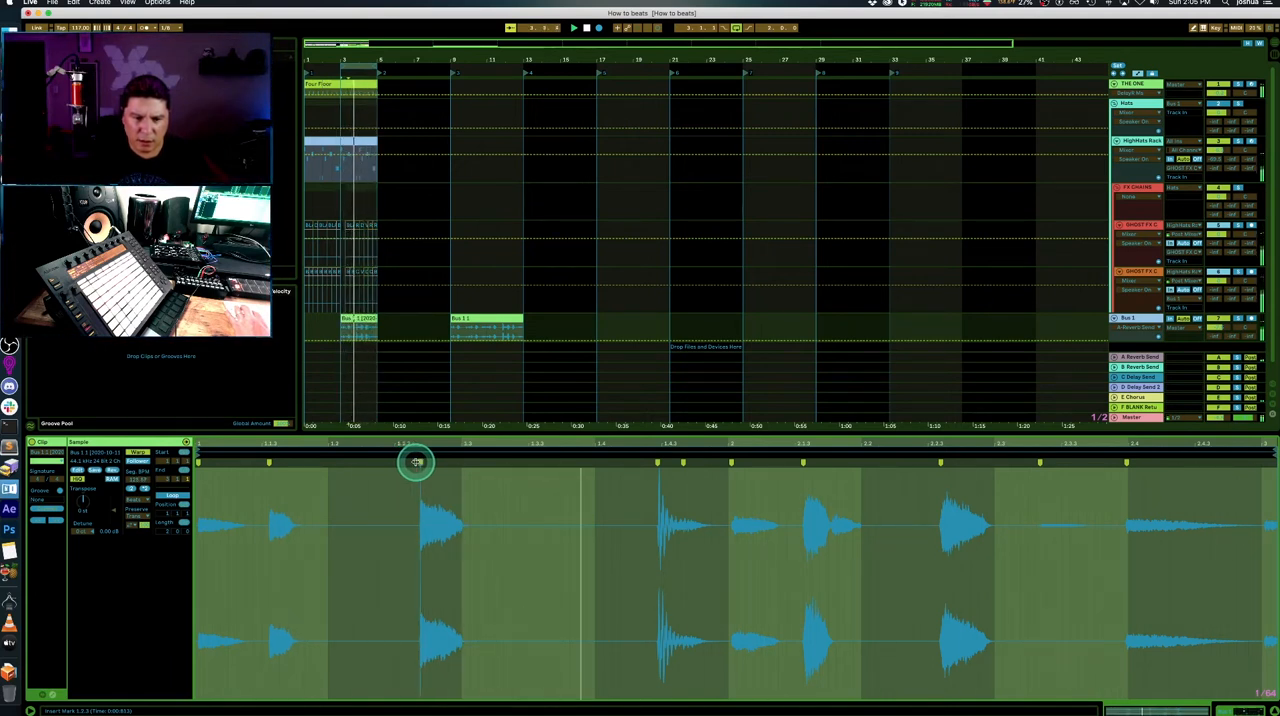
pyautogui.moveTo(416, 461); pyautogui.dragTo(420, 461)
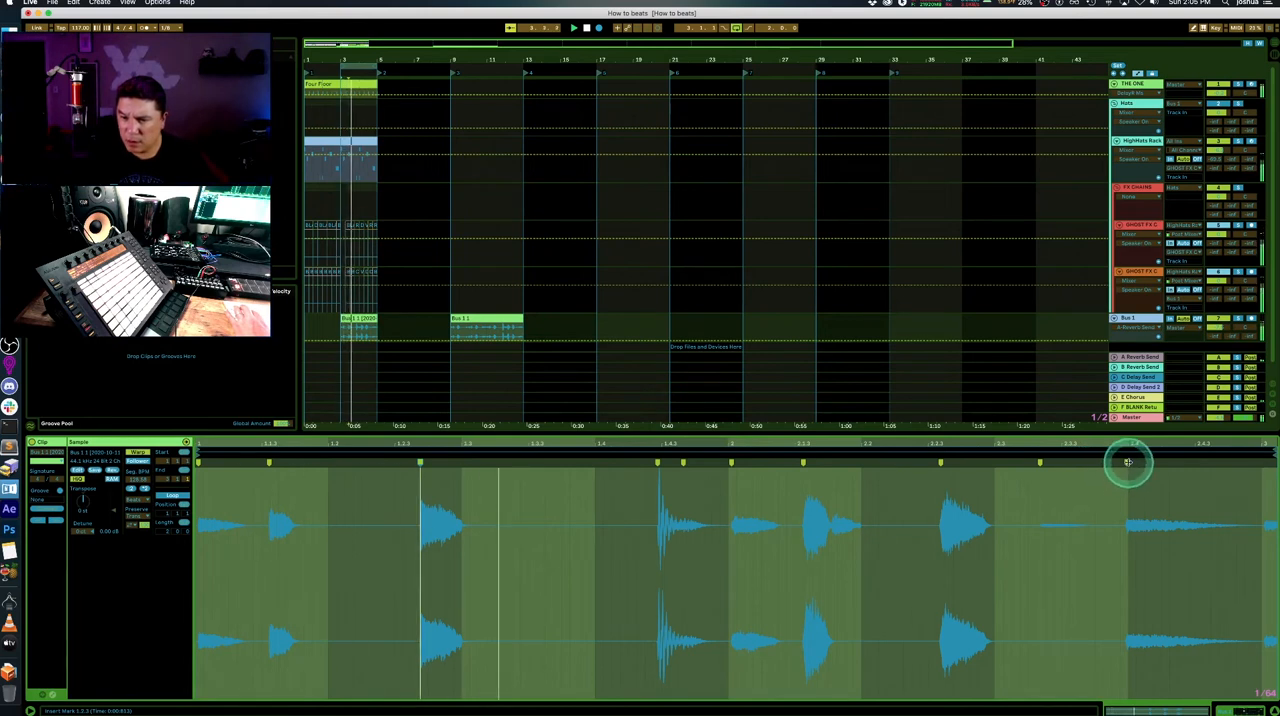
pyautogui.moveTo(1130, 462); pyautogui.dragTo(1135, 462)
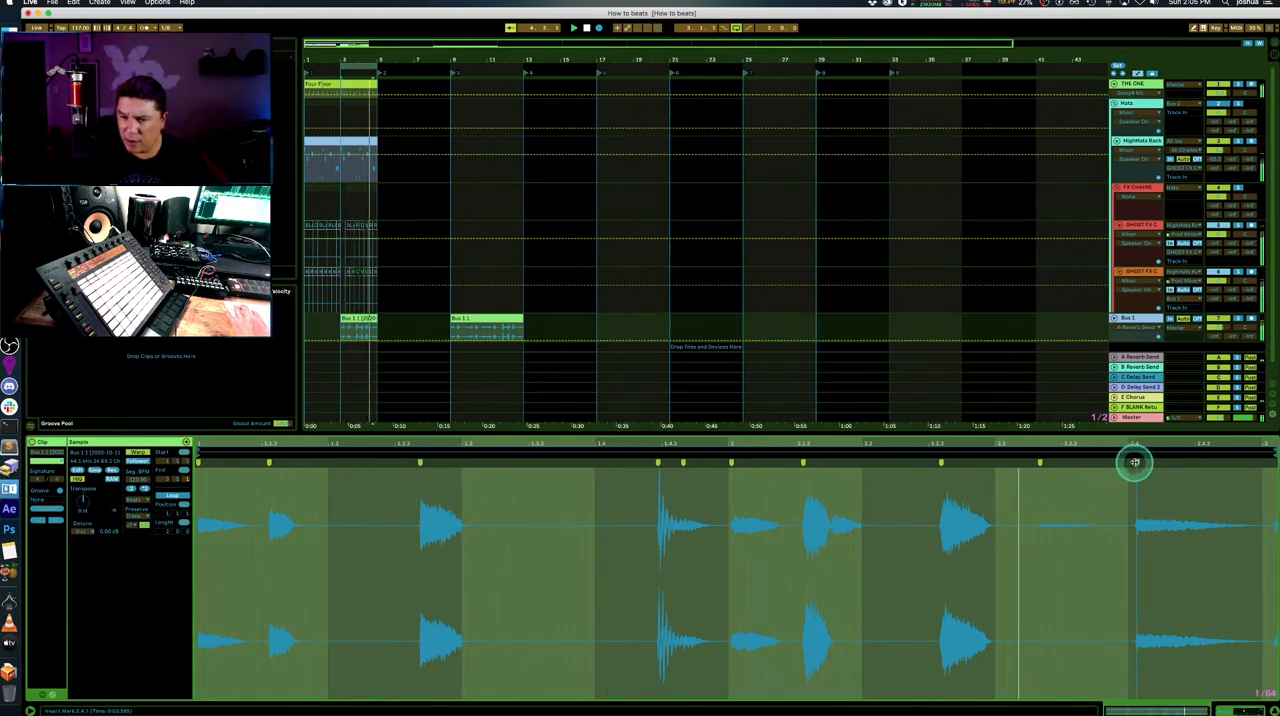
pyautogui.moveTo(1137, 442); pyautogui.dragTo(1119, 460)
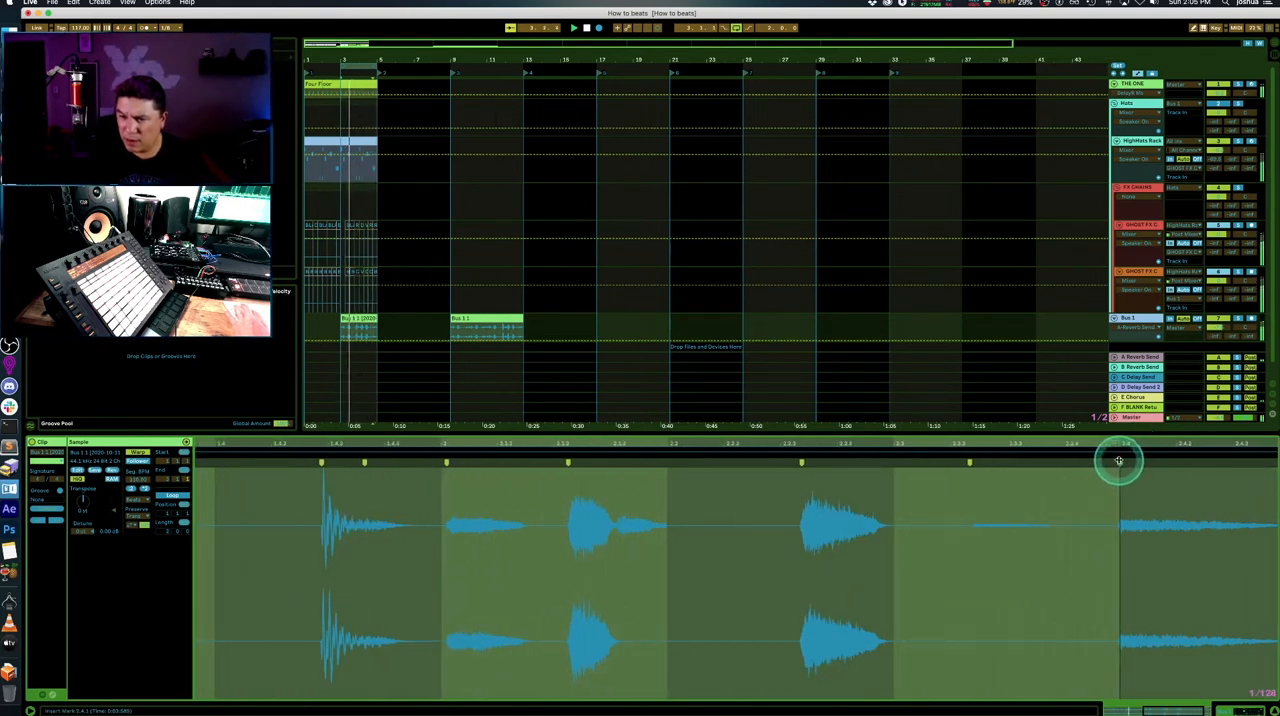
pyautogui.click(1127, 461)
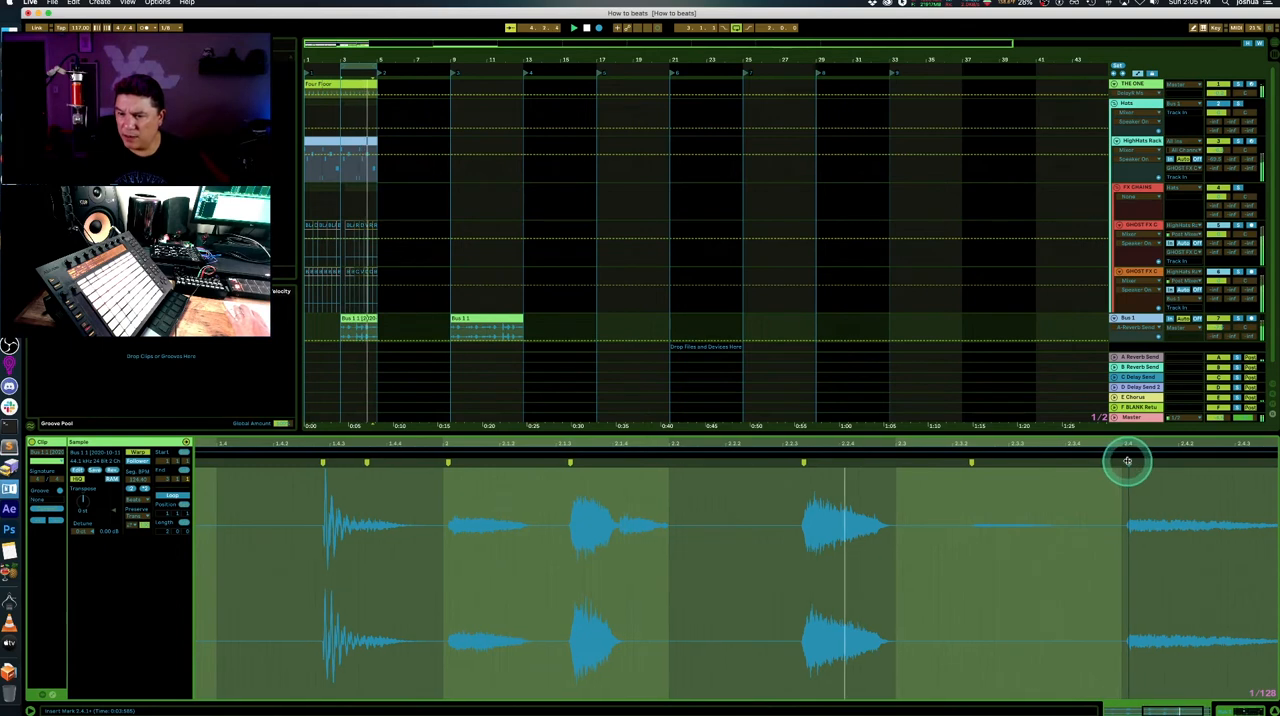
pyautogui.moveTo(910, 441); pyautogui.dragTo(996, 445)
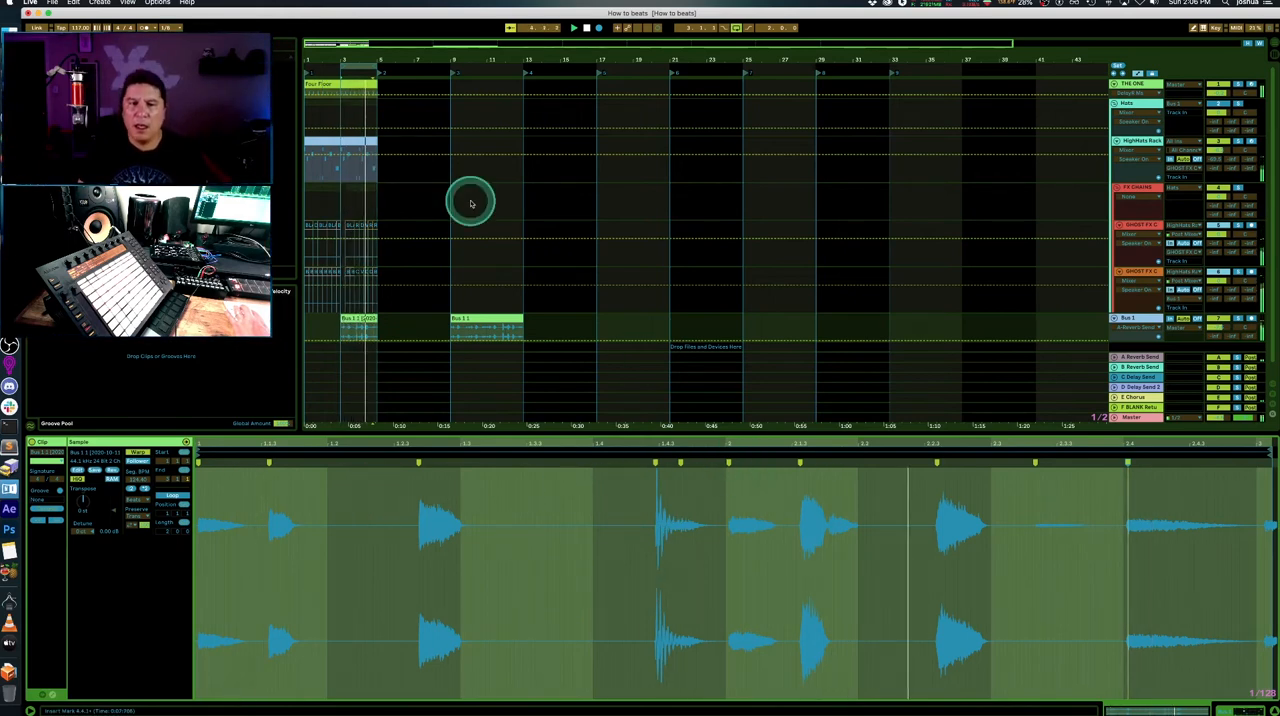
# - Move the warped two-bar clip into the first Bus 1 slot in Session View and launch it
pyautogui.click(355, 320)
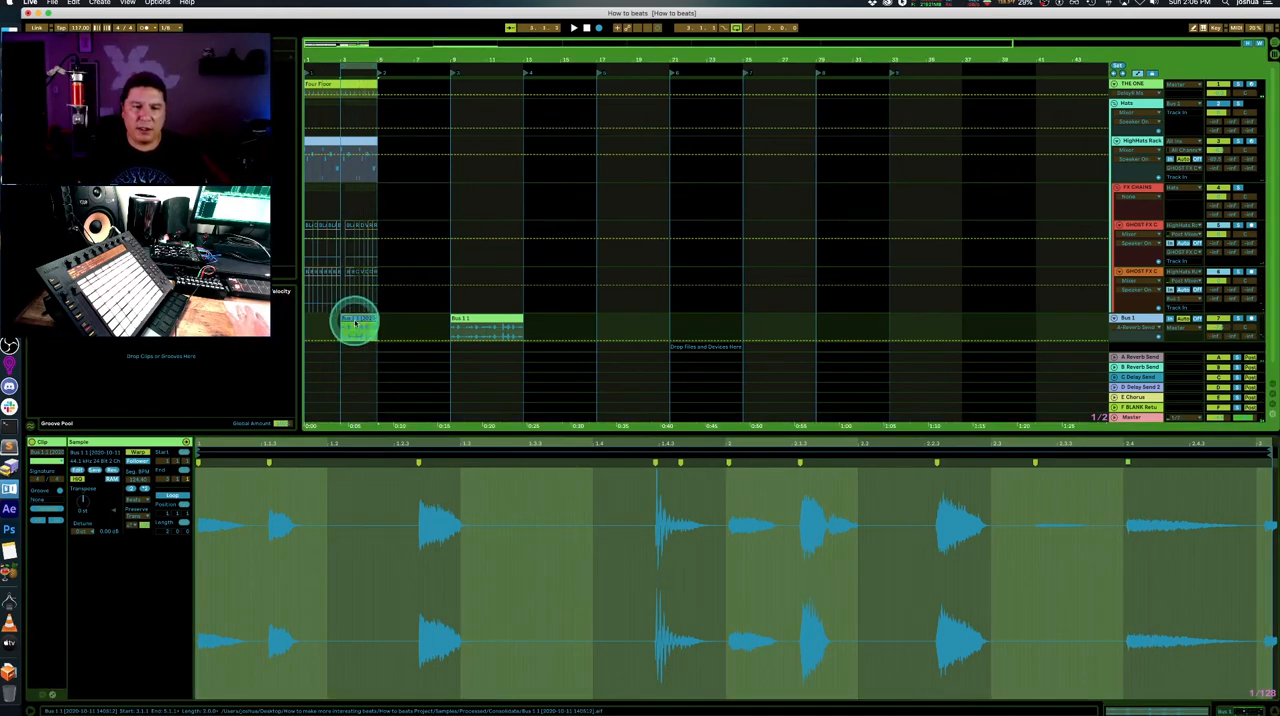
pyautogui.moveTo(363, 322); pyautogui.dragTo(656, 62)
pyautogui.press('Tab')
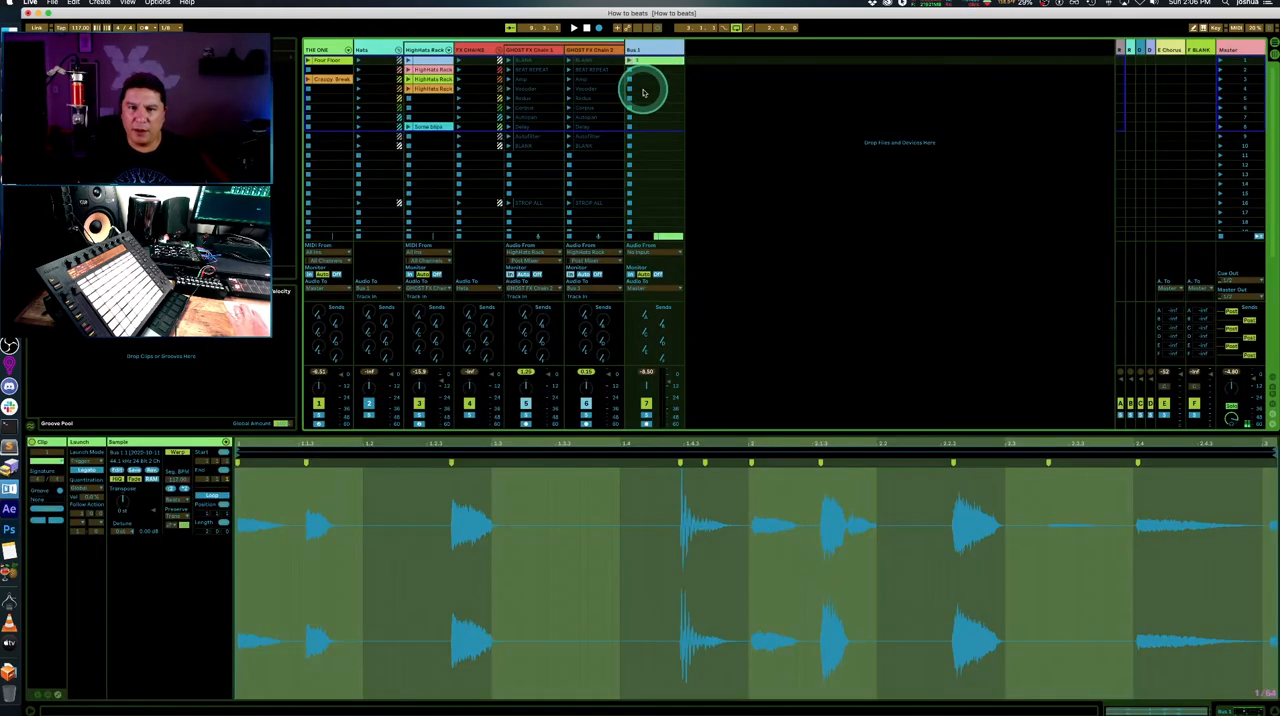
pyautogui.click(629, 61)
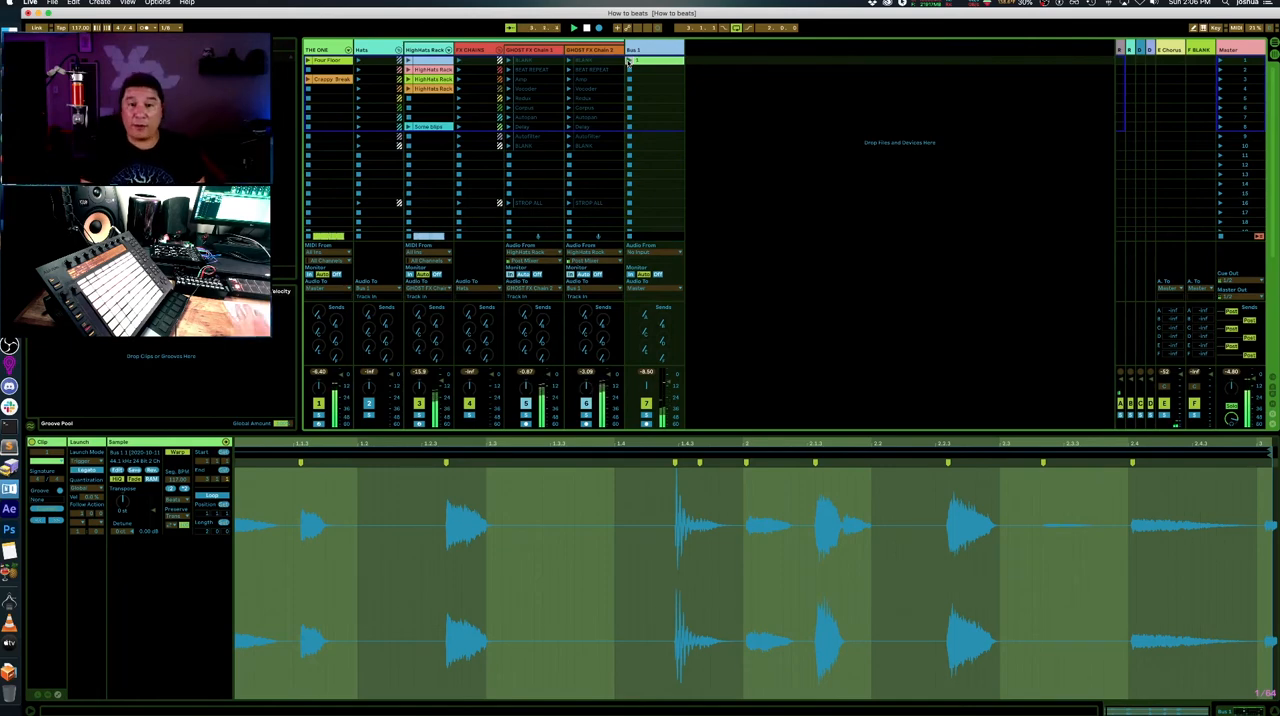
# - Insert an audio track after the HighHats Rack track and move the Bus 1 clip into its first slot
pyautogui.click(498, 49)
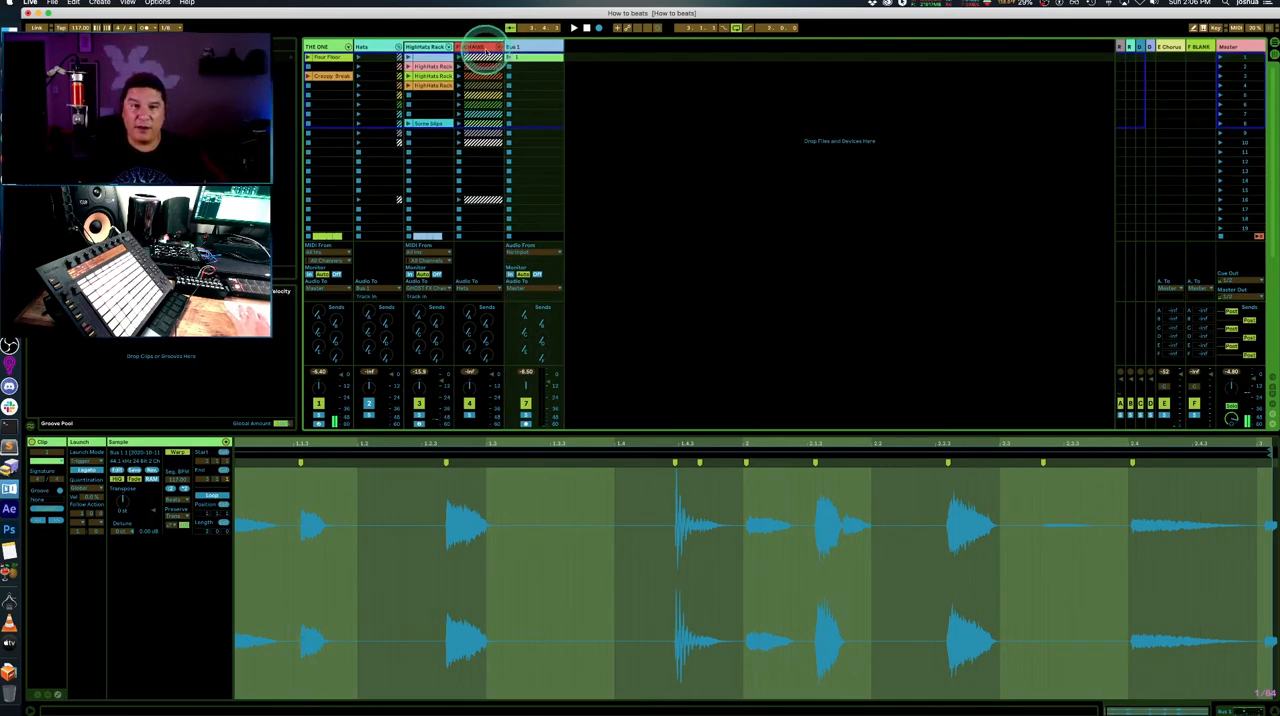
pyautogui.click(430, 47)
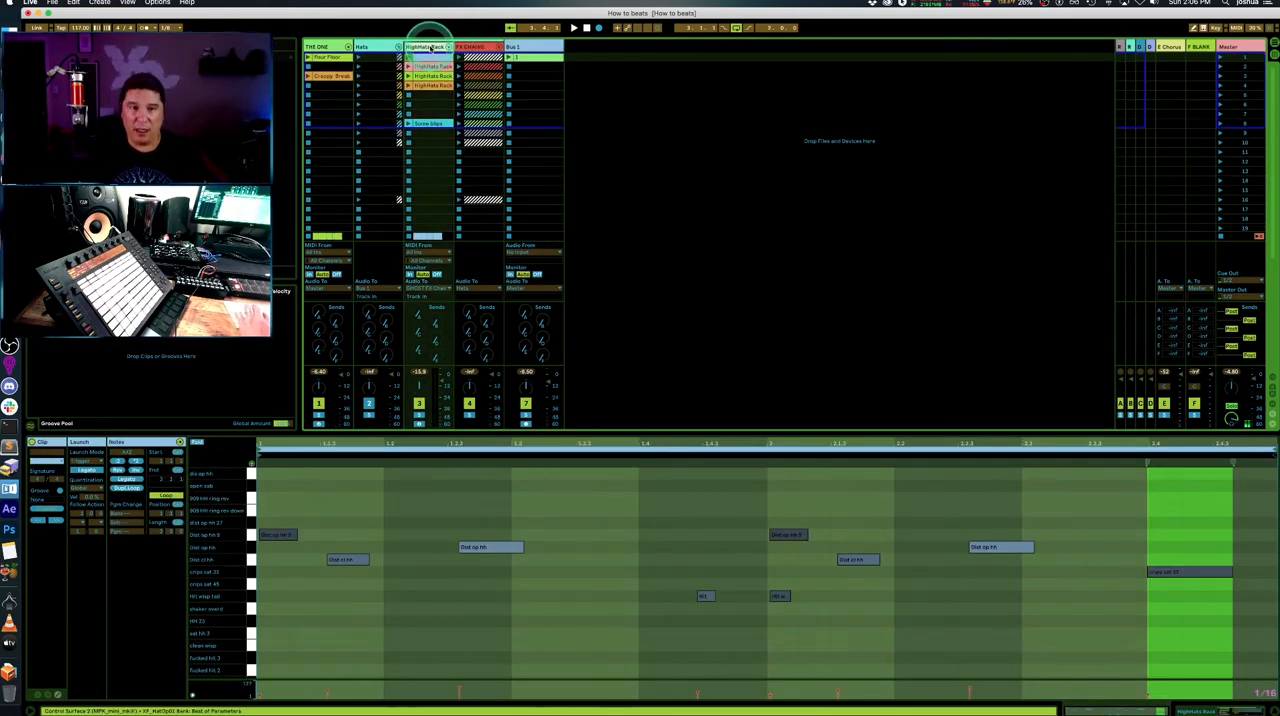
pyautogui.press('super+t')
pyautogui.moveTo(612, 57); pyautogui.dragTo(482, 60)
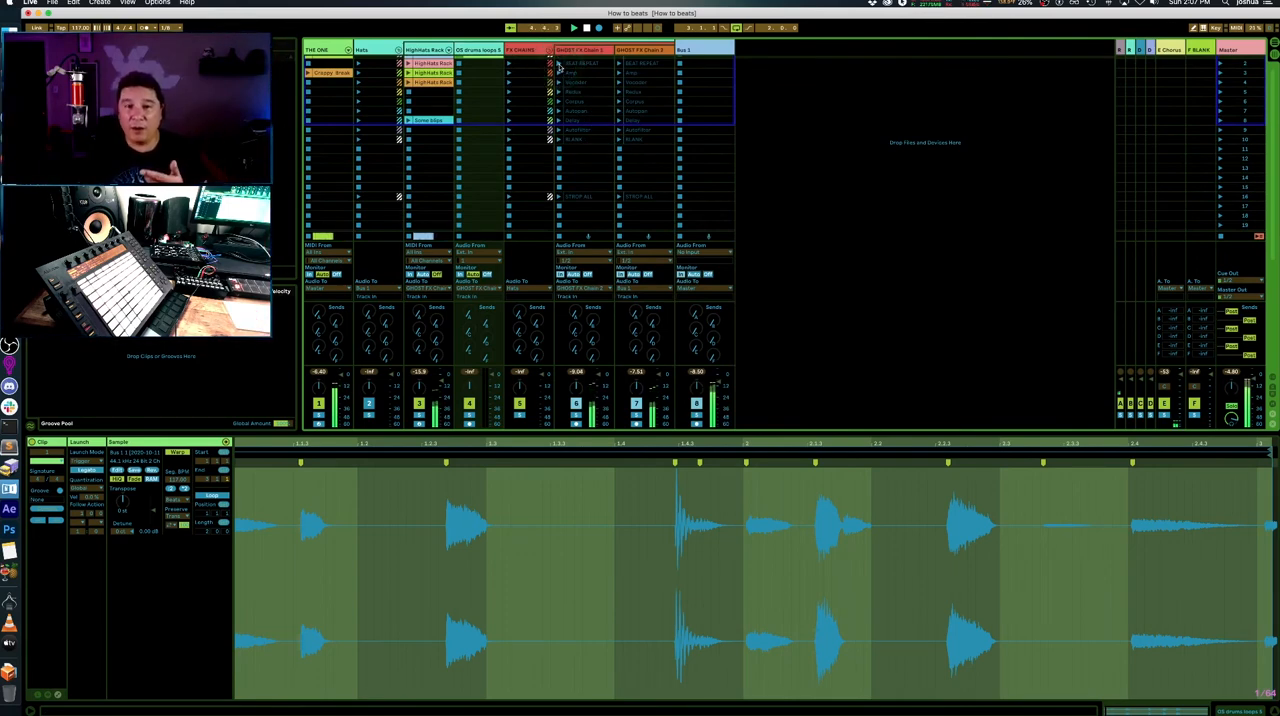
# - Launch the BEAT REPEAT dummy clip on GHOST FX Chain 2 and record a new clip in Bus 1's second slot
pyautogui.click(620, 63)
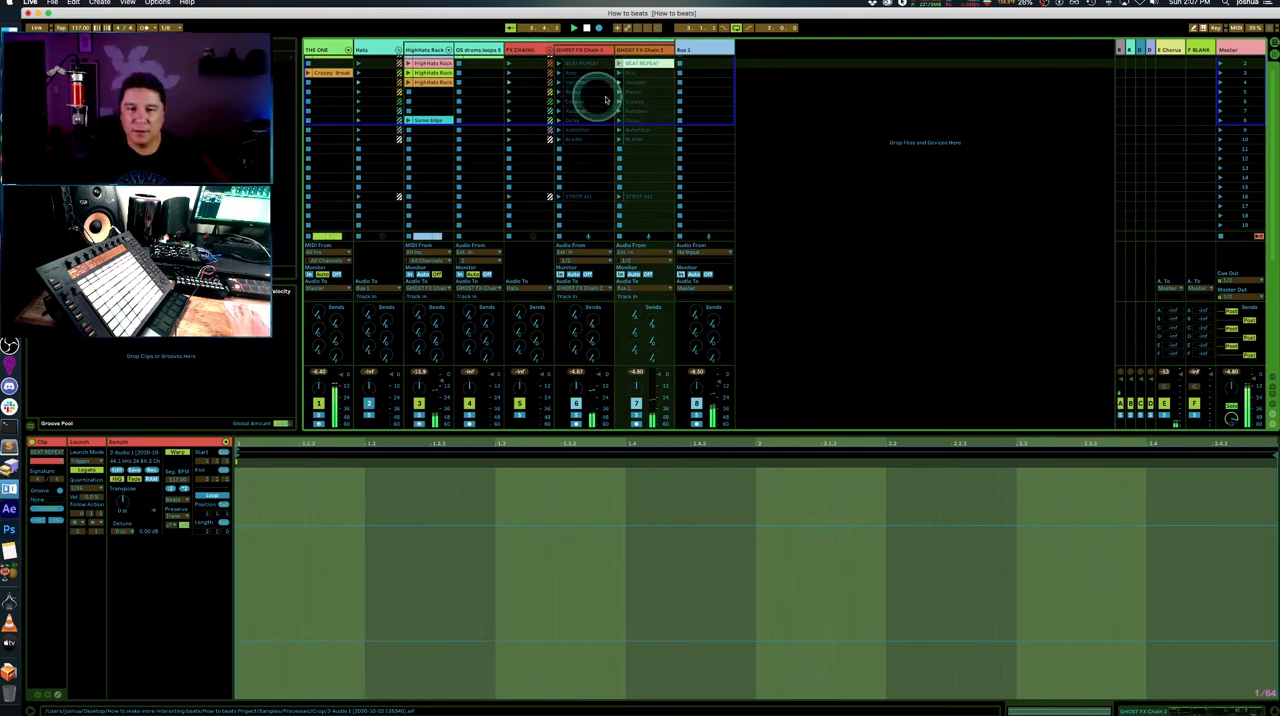
pyautogui.click(697, 58)
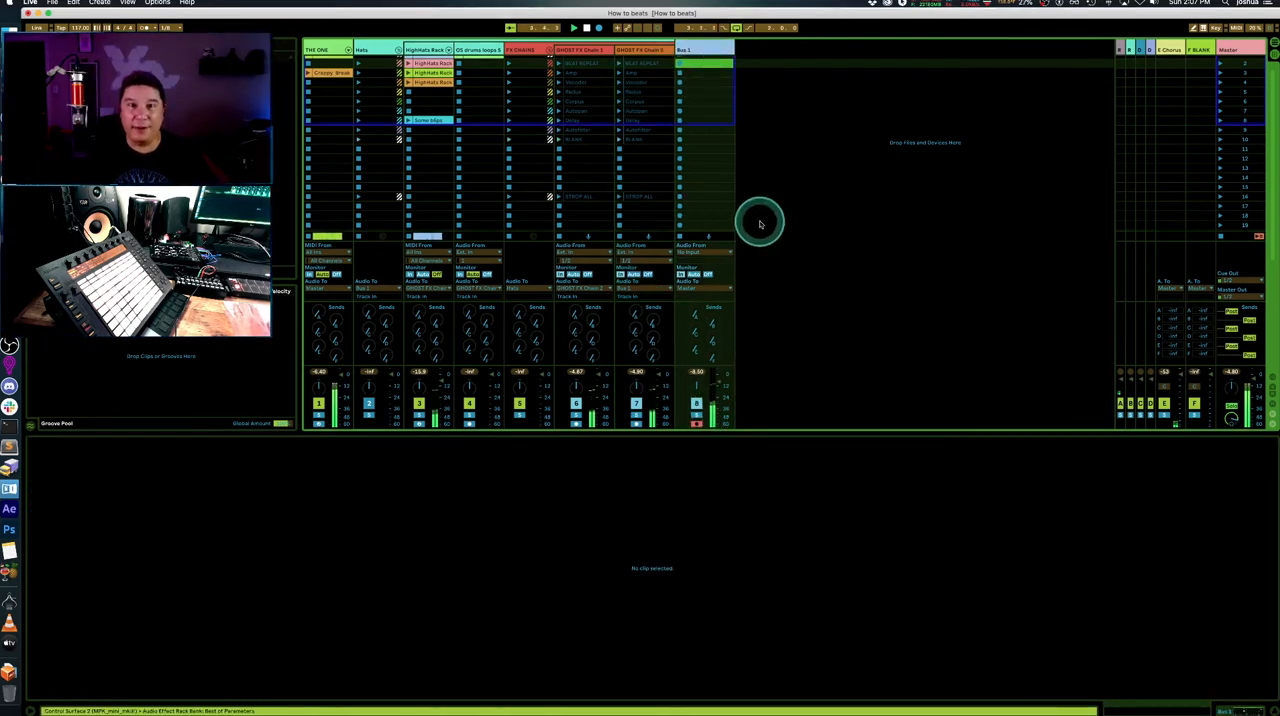
pyautogui.click(680, 65)
pyautogui.click(680, 65)
# - Set the monitoring of both GHOST FX Chain tracks to Auto and restart playback
pyautogui.moveTo(237, 454); pyautogui.dragTo(491, 454)
pyautogui.click(634, 274)
pyautogui.click(573, 274)
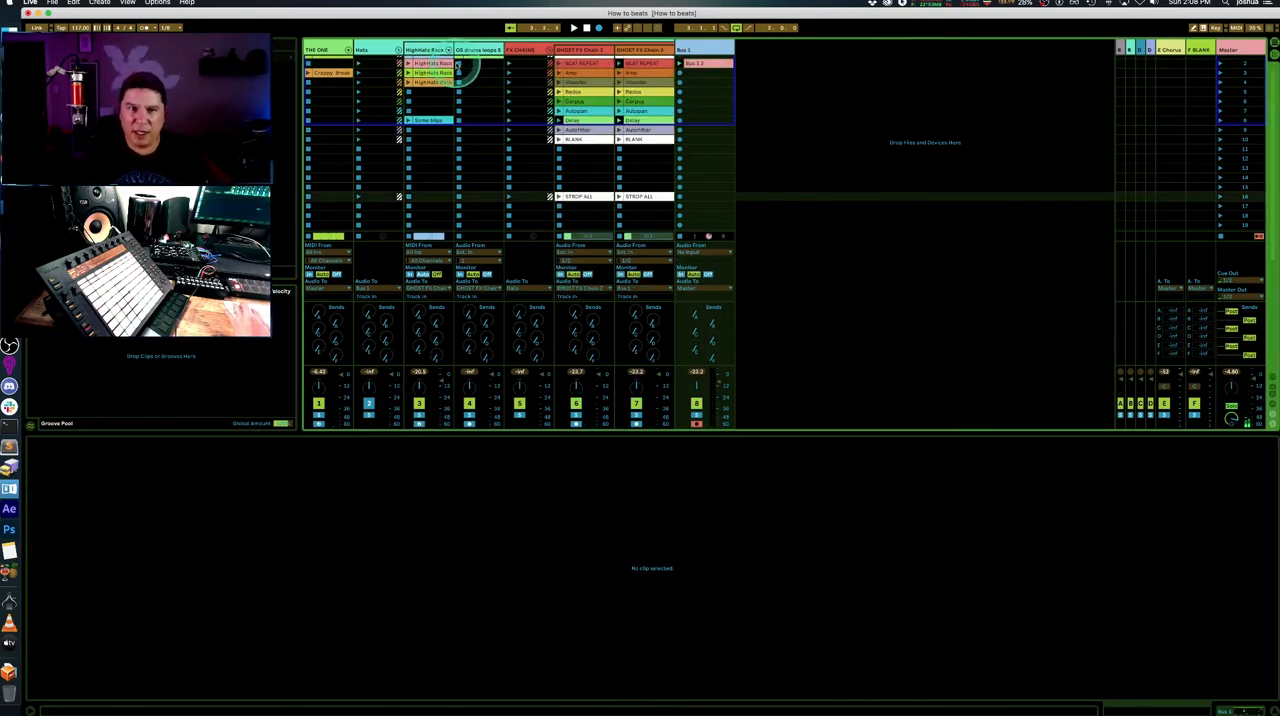
pyautogui.click(912, 219)
pyautogui.press('space')
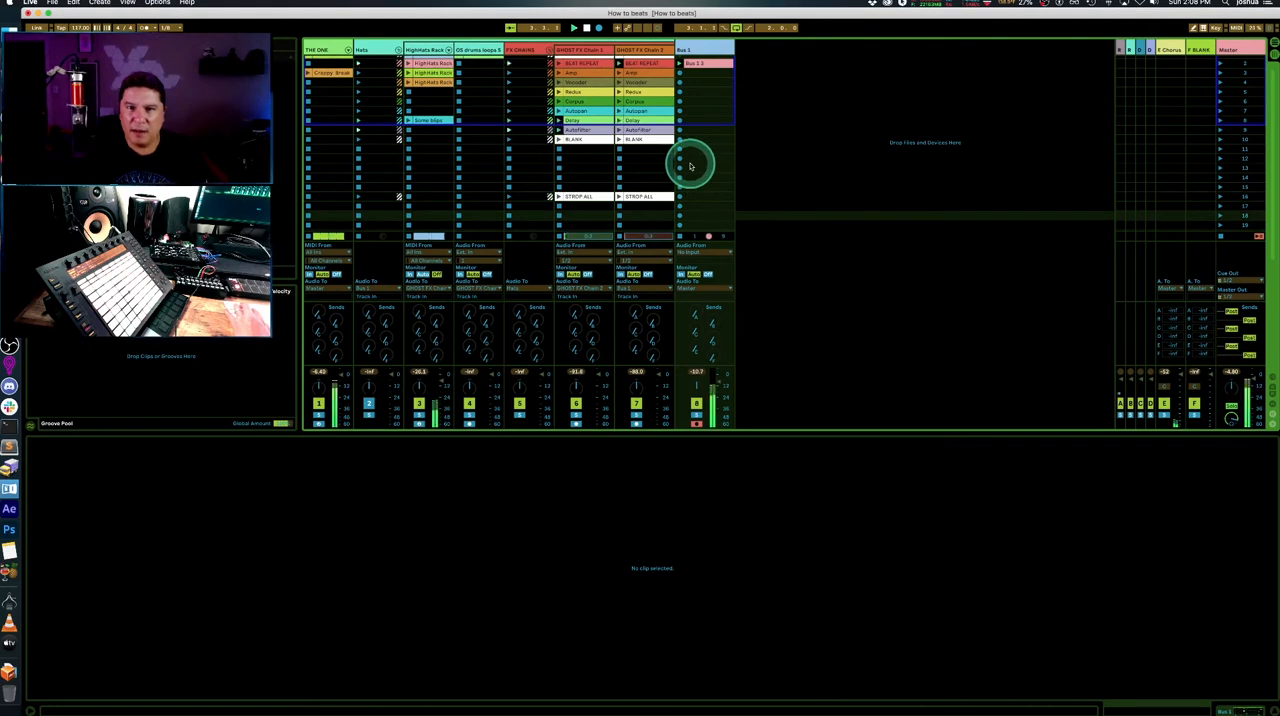
pyautogui.scroll(1, 689, 160)
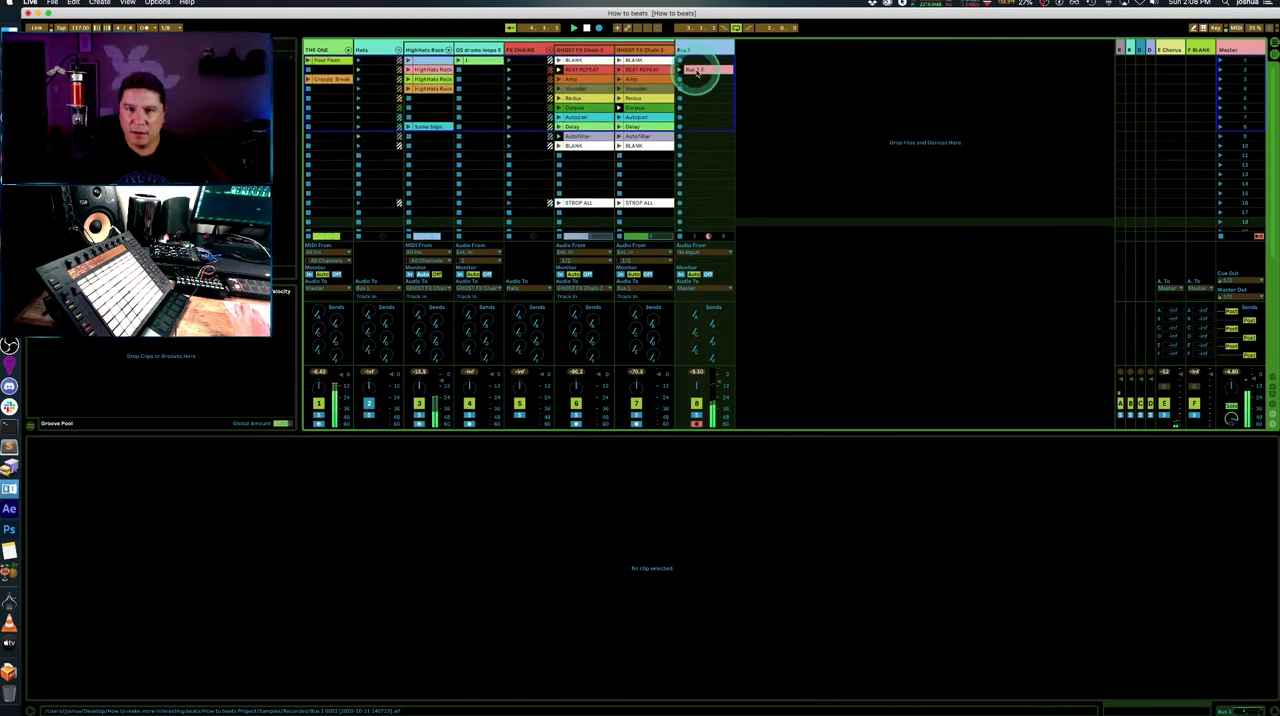
# - Move the newly recorded Bus 1 clip into the track's first slot and crop it to its looped section
pyautogui.click(697, 68)
pyautogui.moveTo(699, 67); pyautogui.dragTo(699, 62)
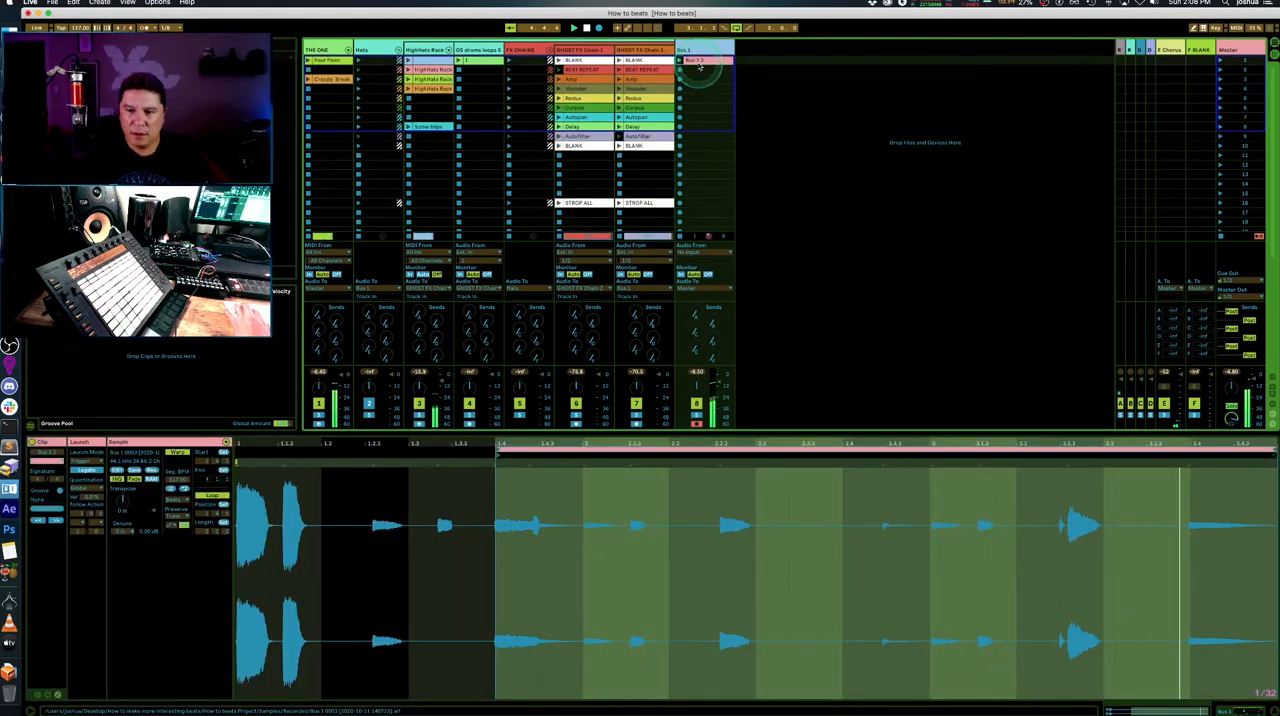
pyautogui.scroll(-1, 680, 150)
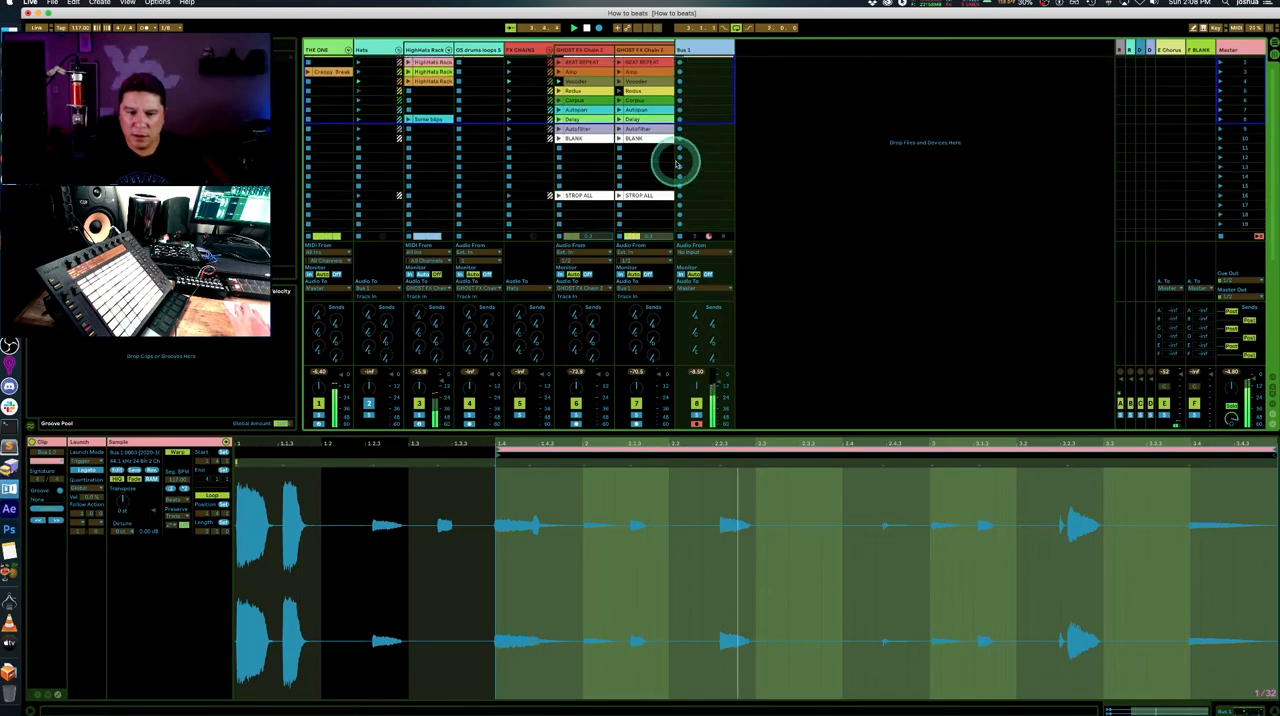
pyautogui.scroll(1, 705, 79)
pyautogui.rightClick(702, 61)
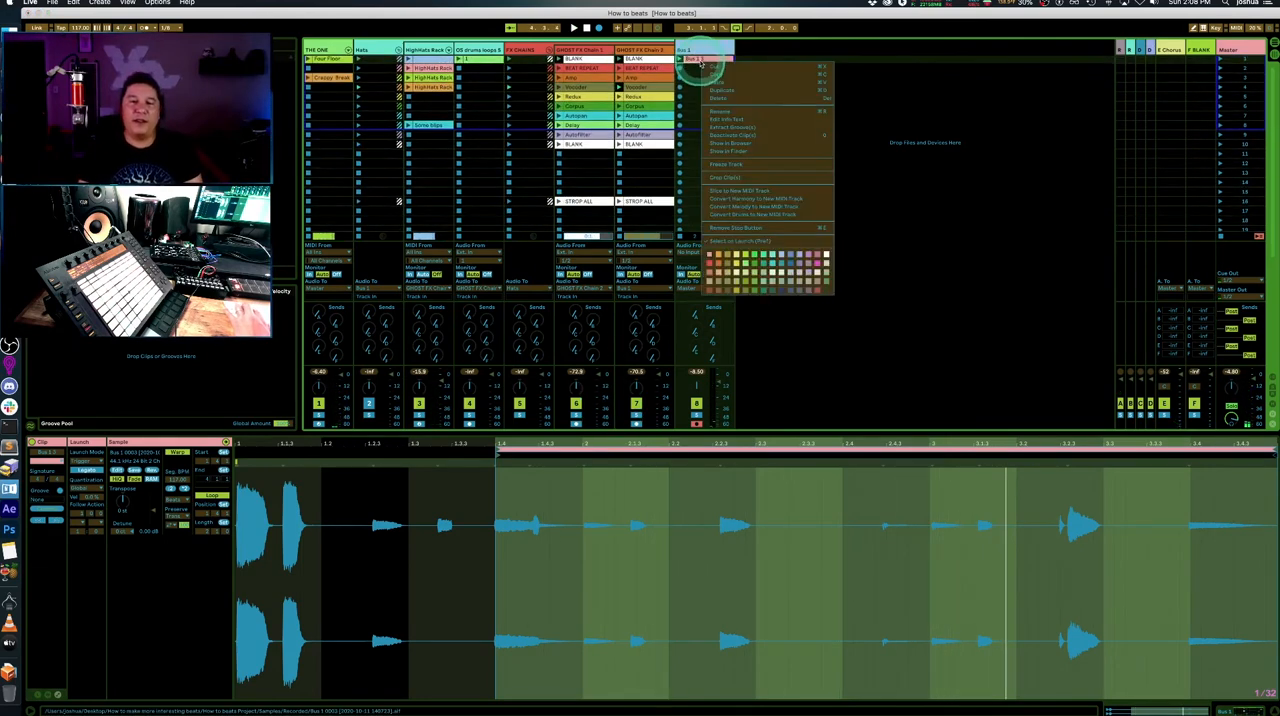
pyautogui.click(745, 179)
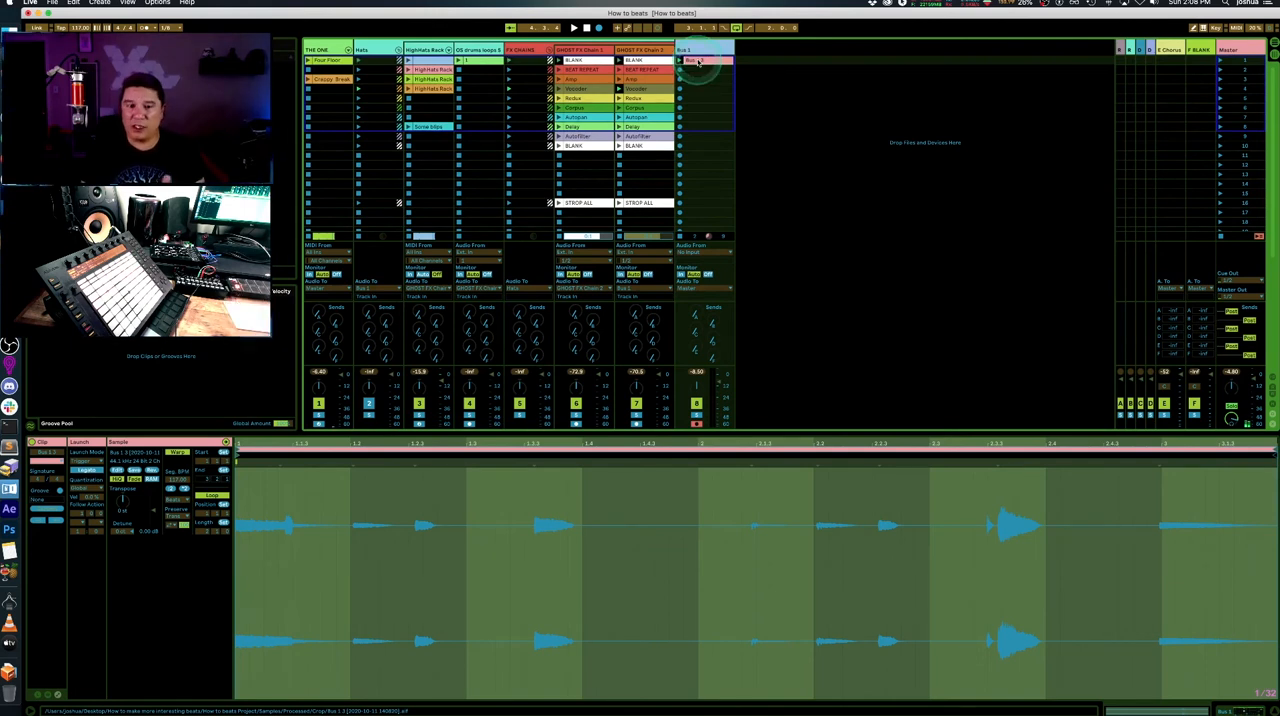
pyautogui.click(830, 120)
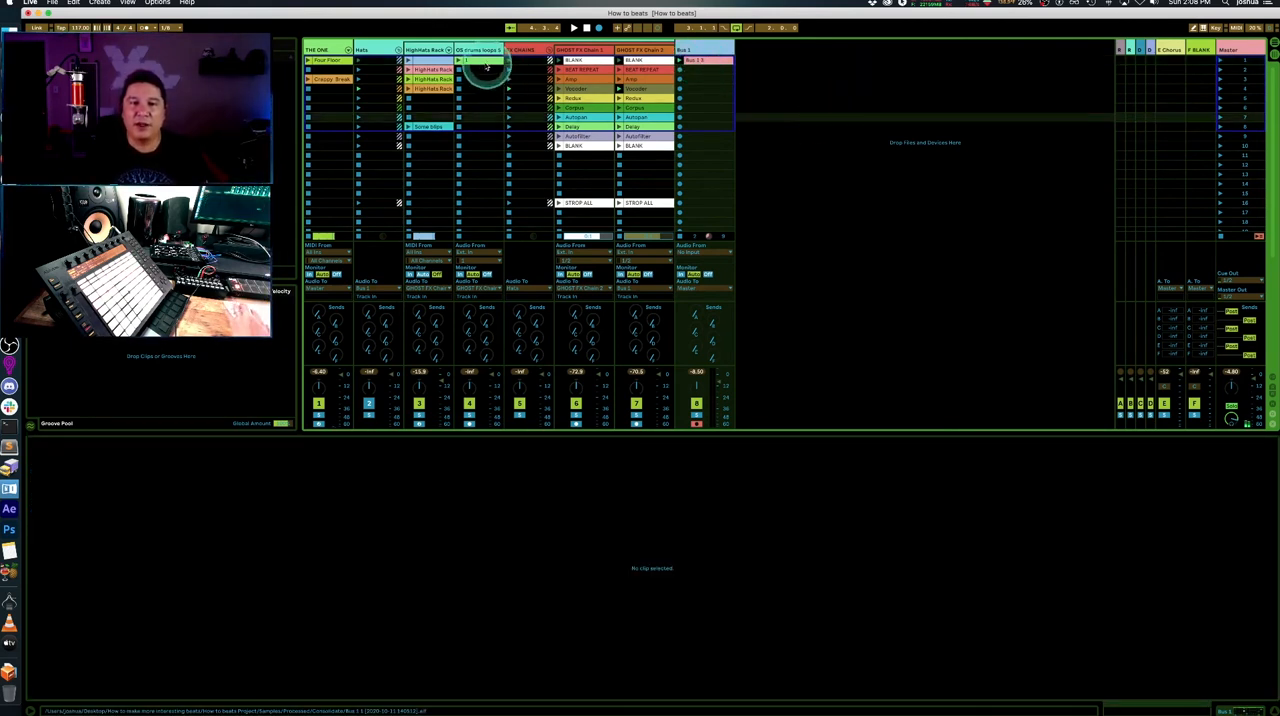
pyautogui.click(430, 72)
pyautogui.click(430, 99)
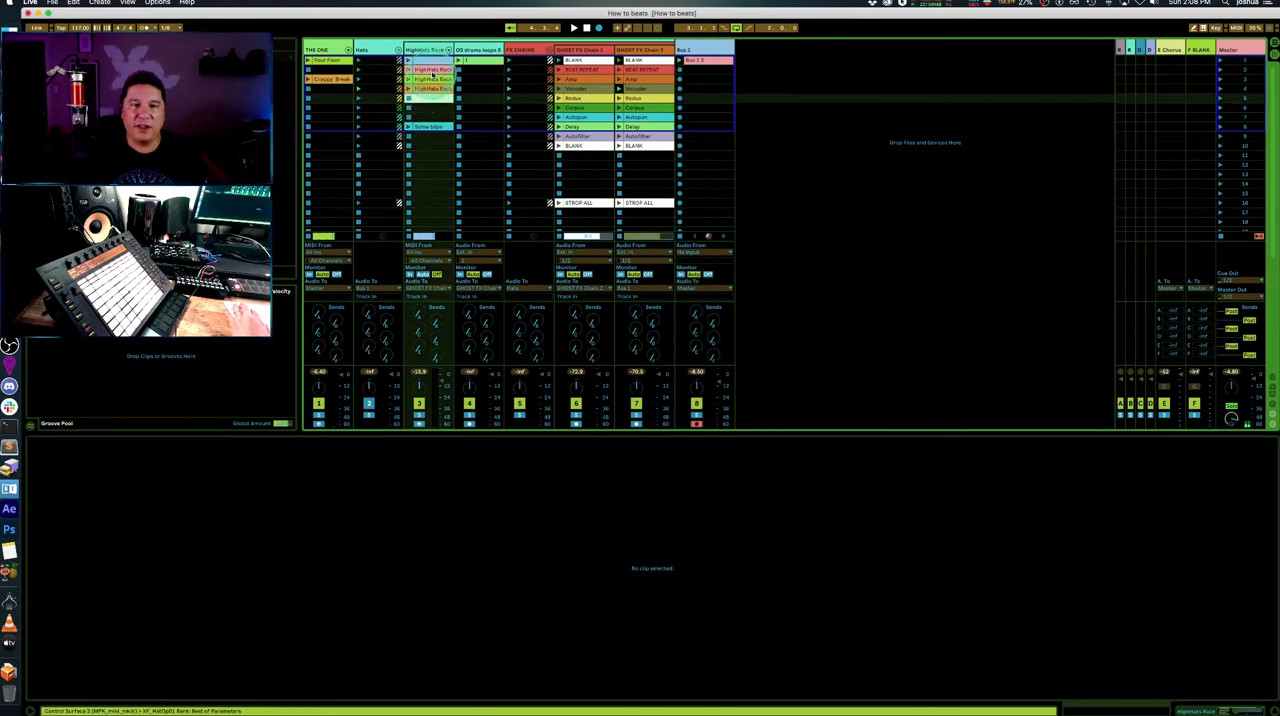
pyautogui.click(432, 70)
pyautogui.click(464, 64)
pyautogui.click(430, 70)
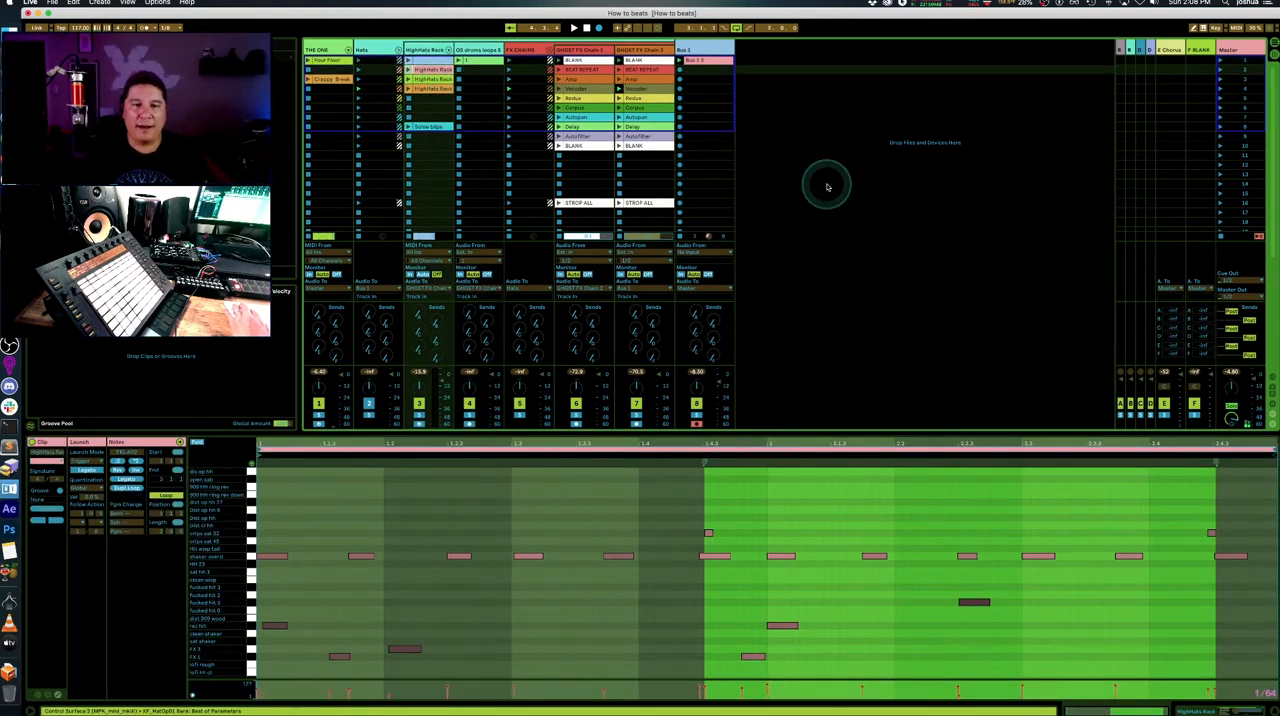
pyautogui.click(926, 182)
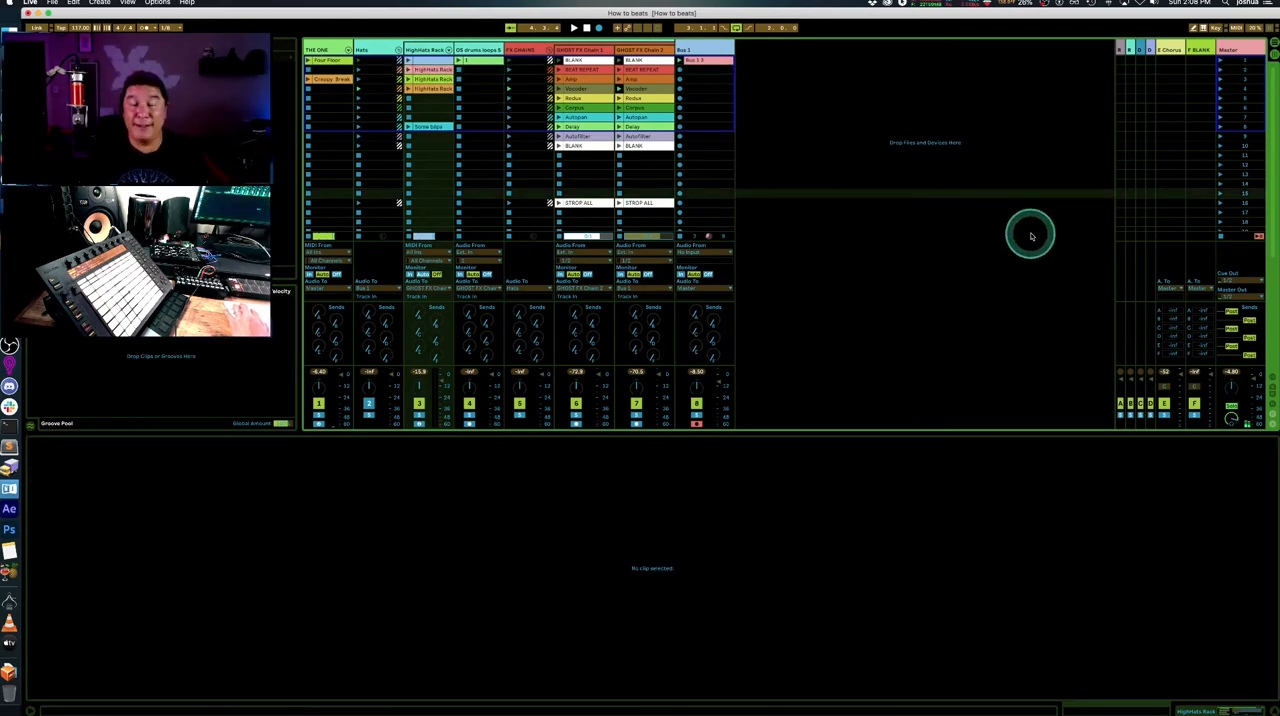
pyautogui.click(1031, 236)
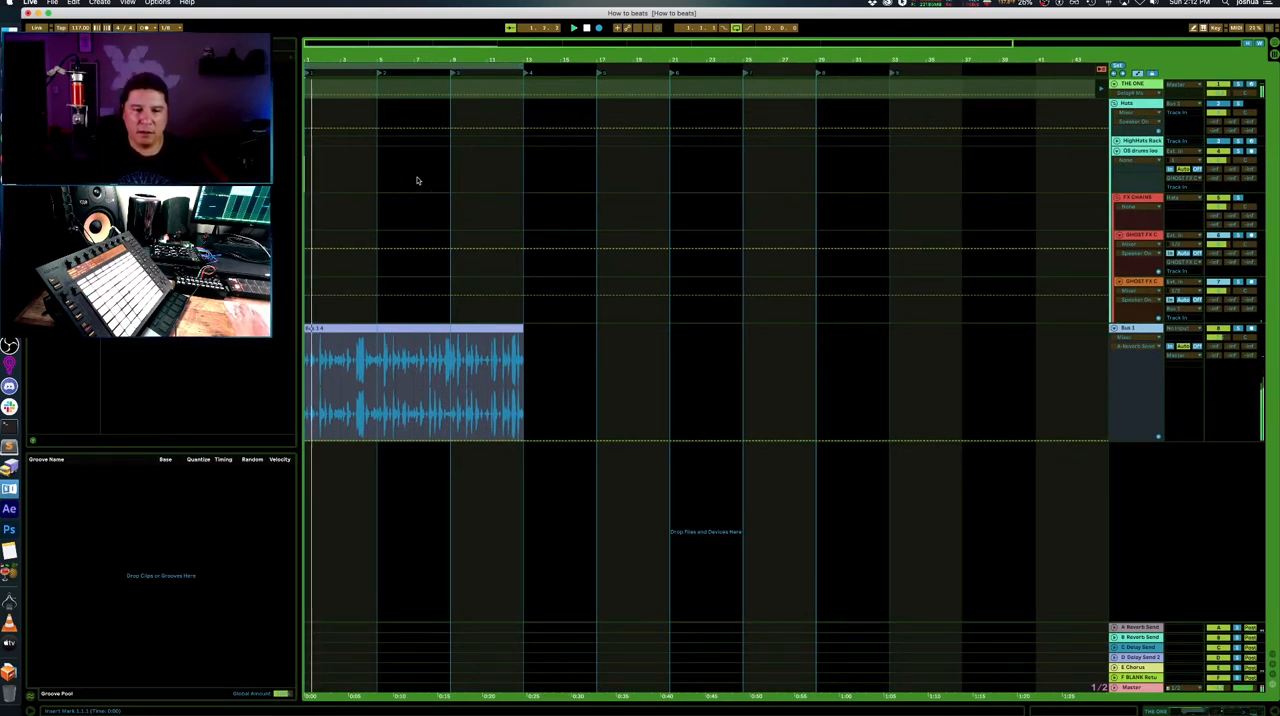
# - Split the Bus 1 arrangement recording at bars 5 and 9 into three four-bar clips
pyautogui.click(414, 277)
pyautogui.click(391, 337)
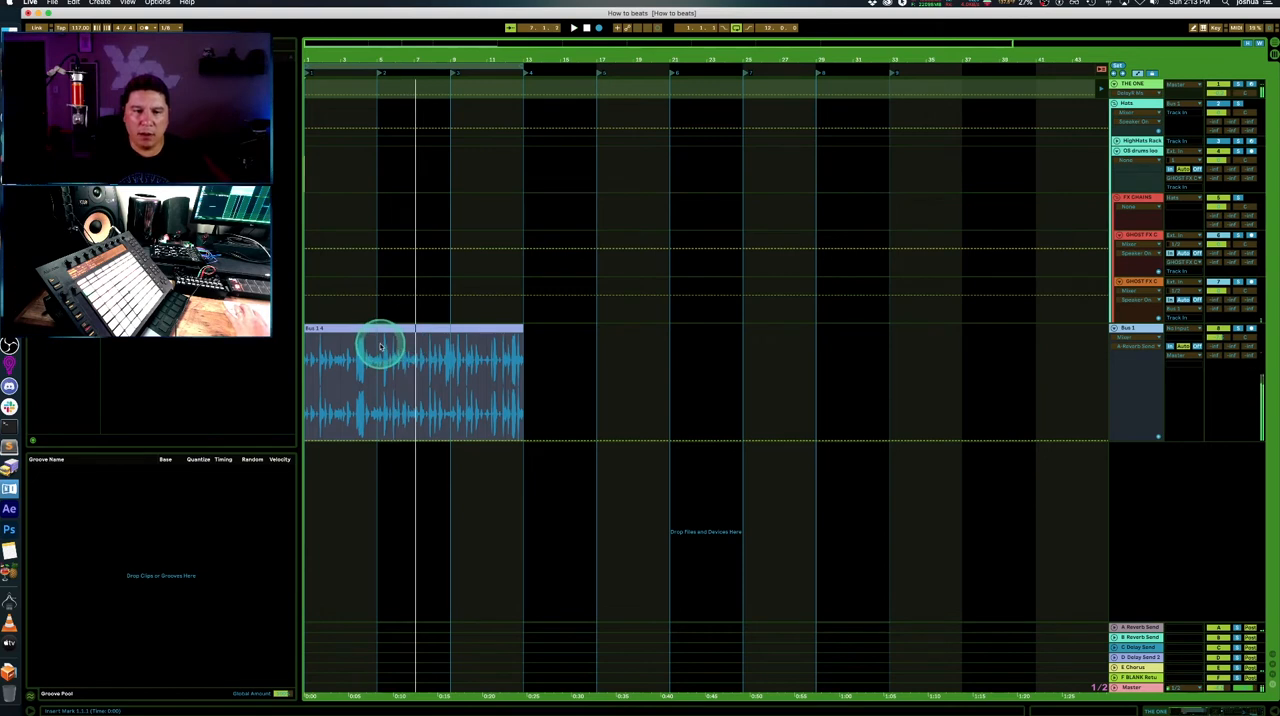
pyautogui.click(378, 352)
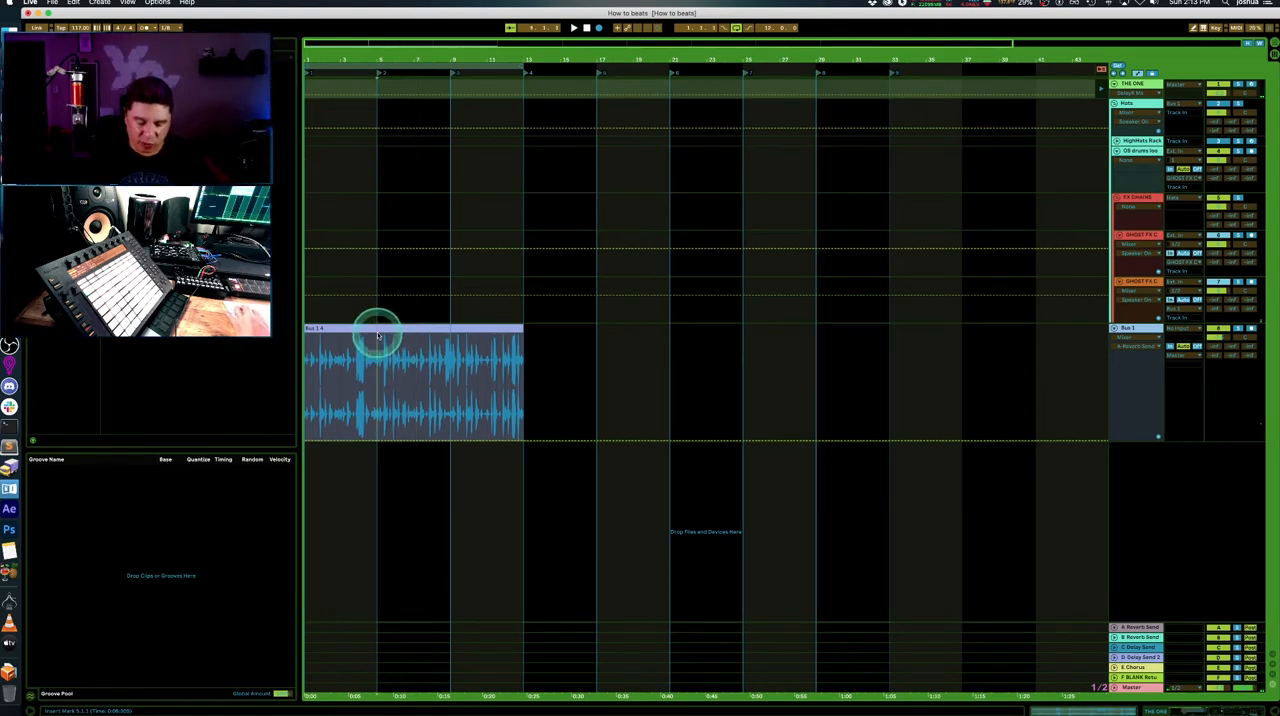
pyautogui.press('super+e')
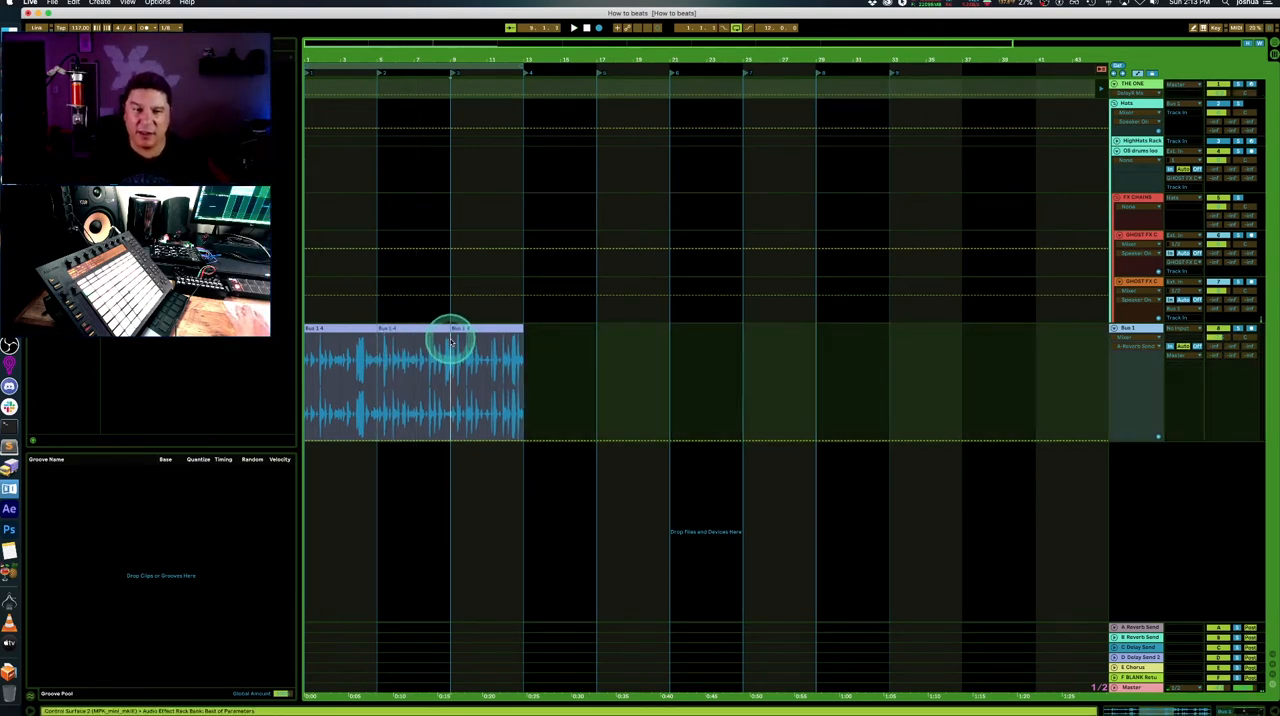
# - Rename the three split Bus 1 clips 1, 2 and 3 in order
pyautogui.click(355, 330)
pyautogui.click(396, 331)
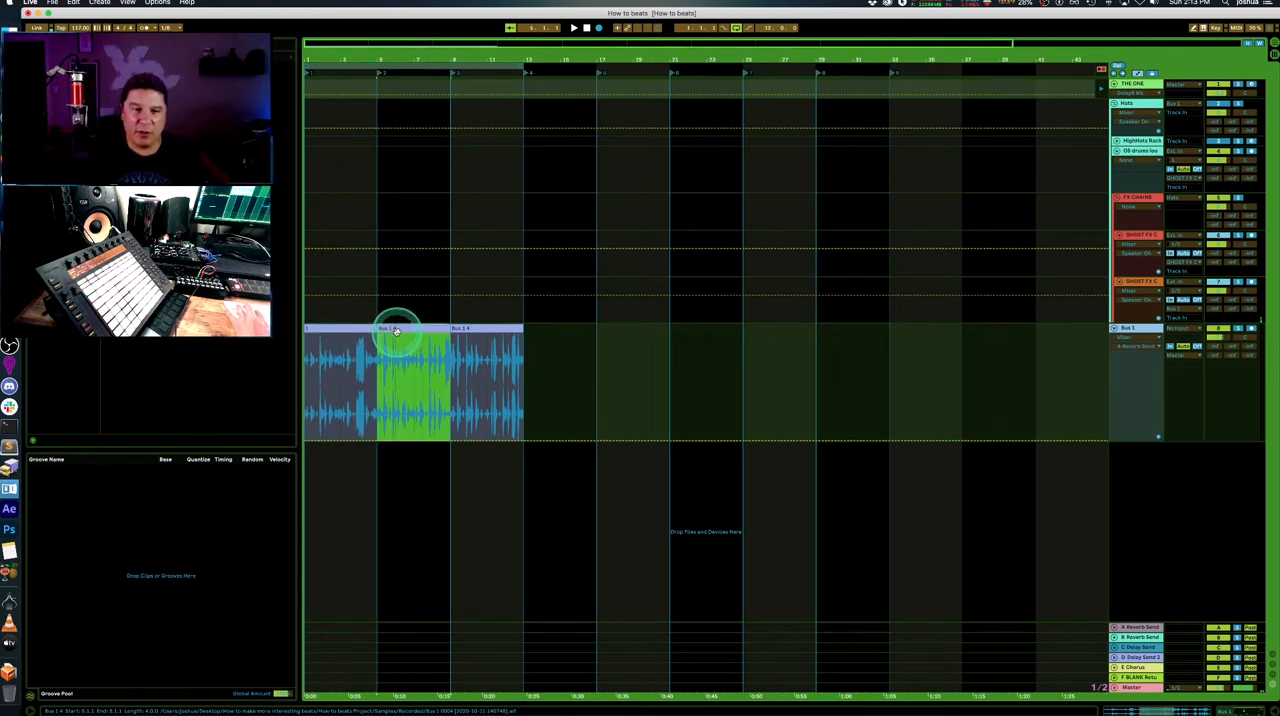
pyautogui.click(463, 329)
pyautogui.keyDown('shift'); pyautogui.click(405, 329); pyautogui.keyUp('shift')
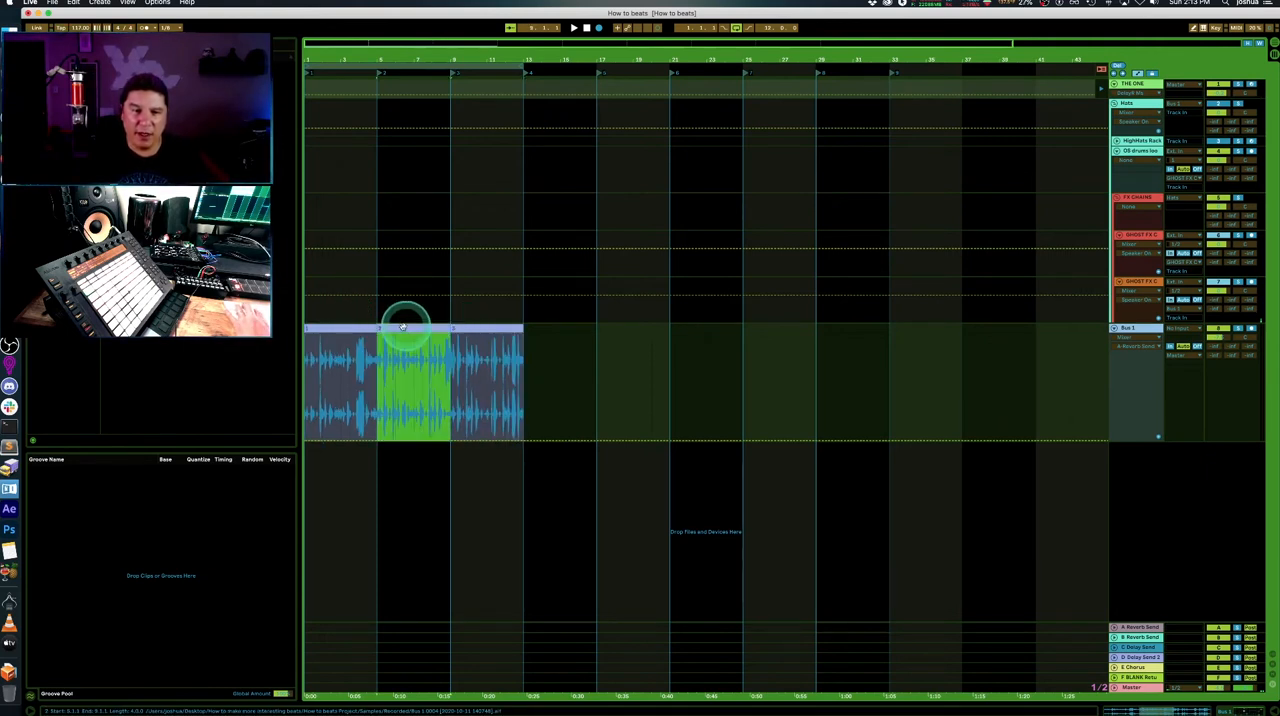
# - Color Bus 1 clip 2 yellow and clip 3 green
pyautogui.rightClick(404, 331)
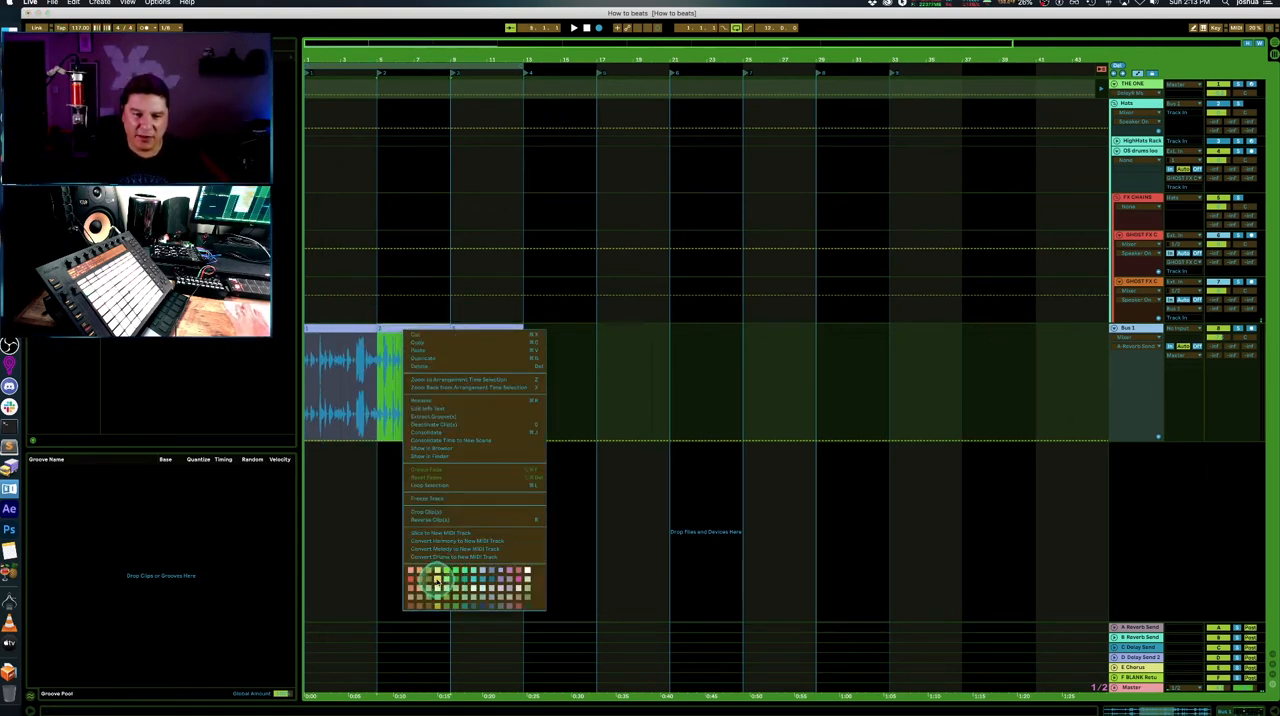
pyautogui.click(440, 578)
pyautogui.click(465, 325)
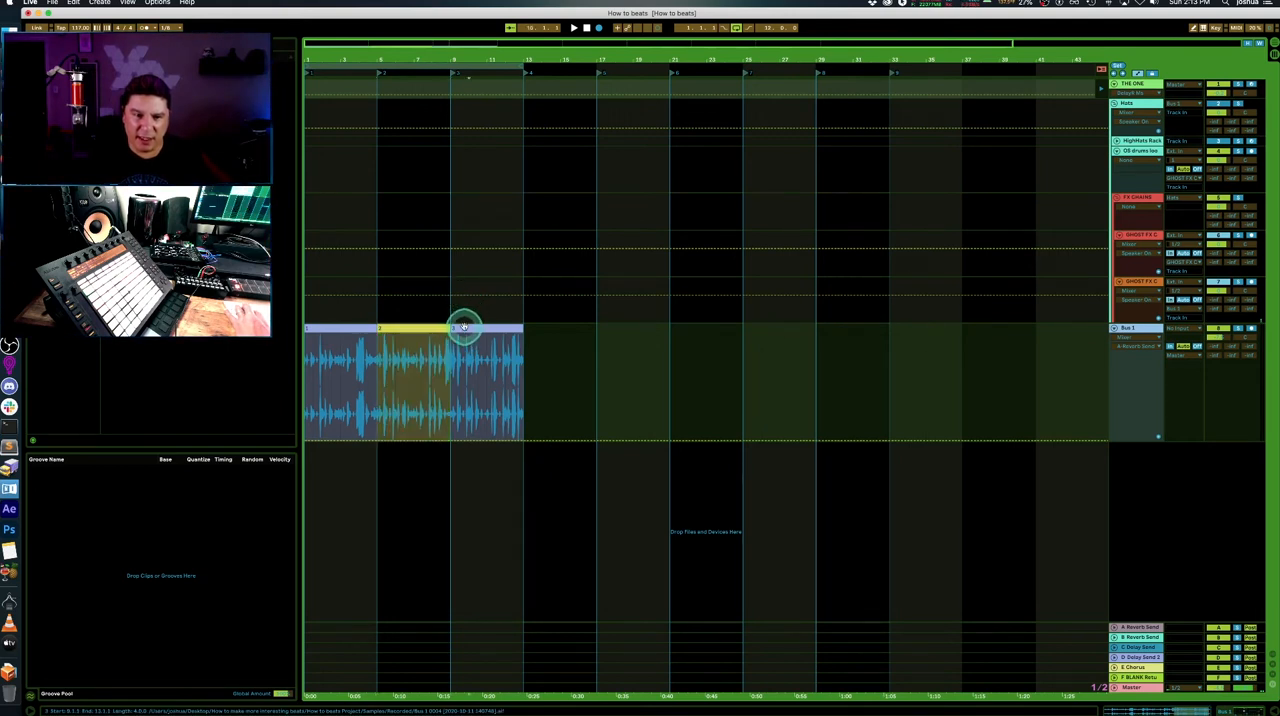
pyautogui.rightClick(465, 327)
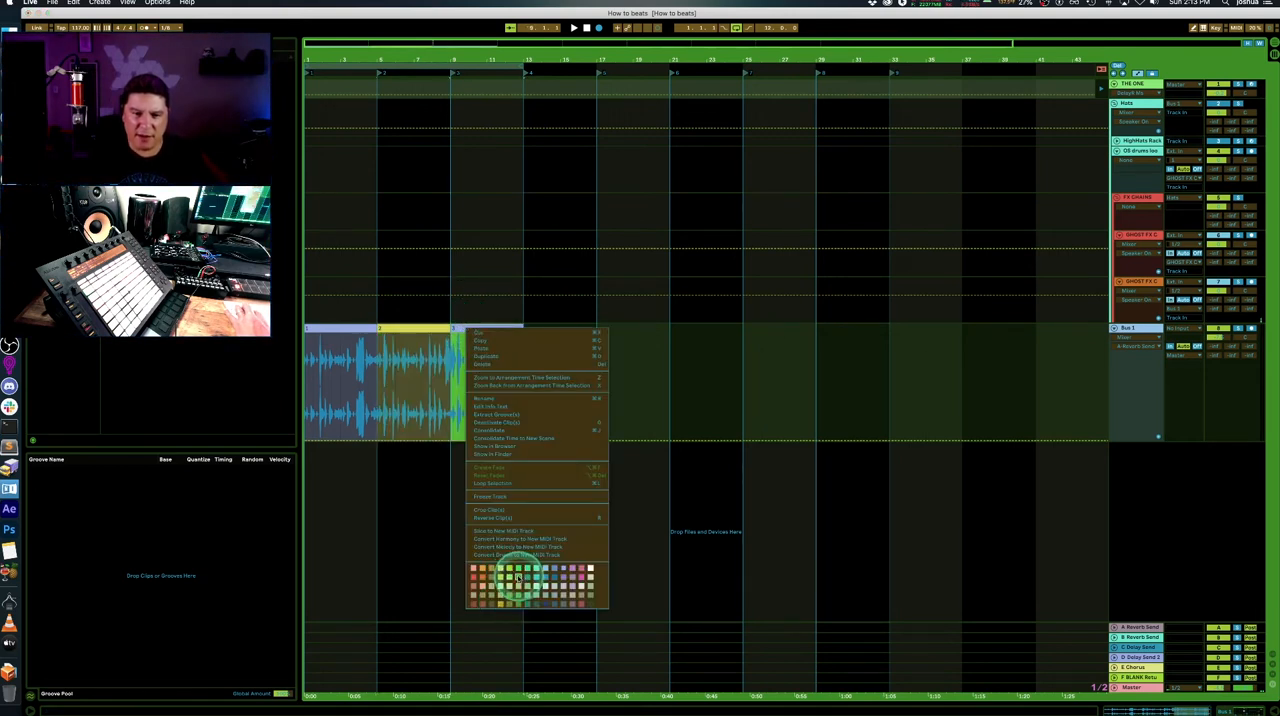
pyautogui.click(519, 579)
# - Crop the audio of Bus 1 clips 1, 2 and 3 individually
pyautogui.rightClick(323, 331)
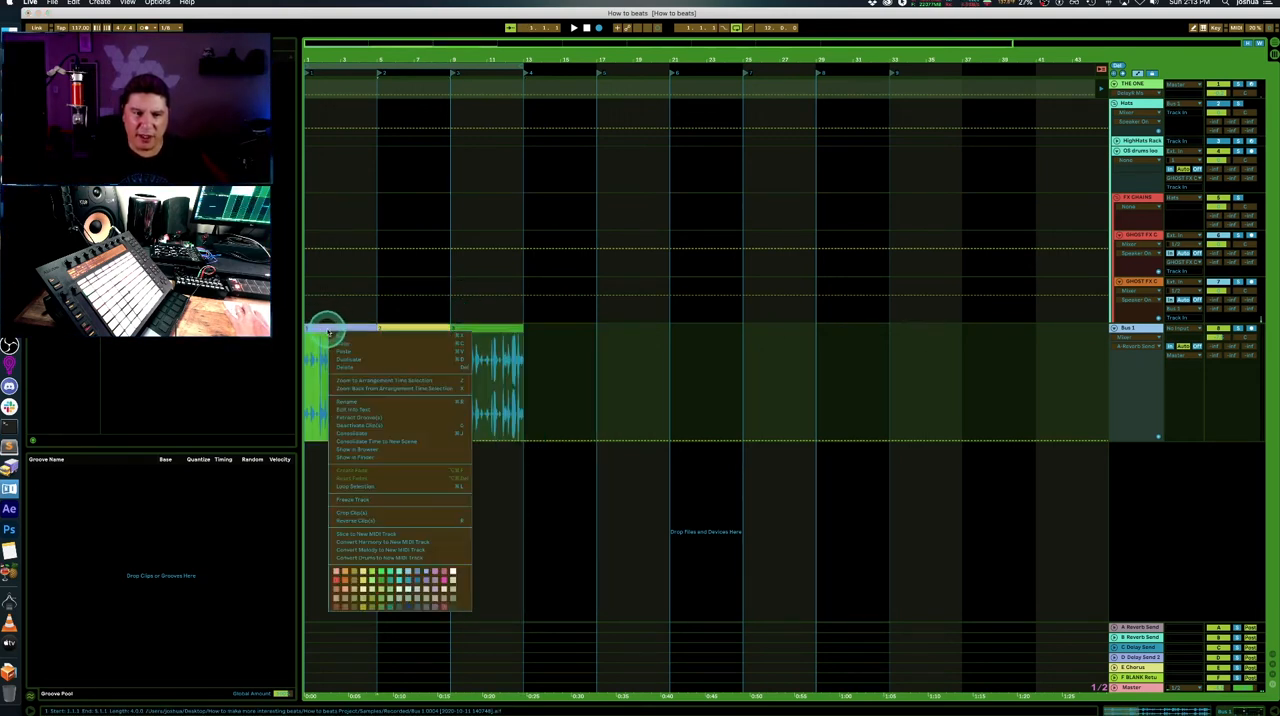
pyautogui.click(382, 510)
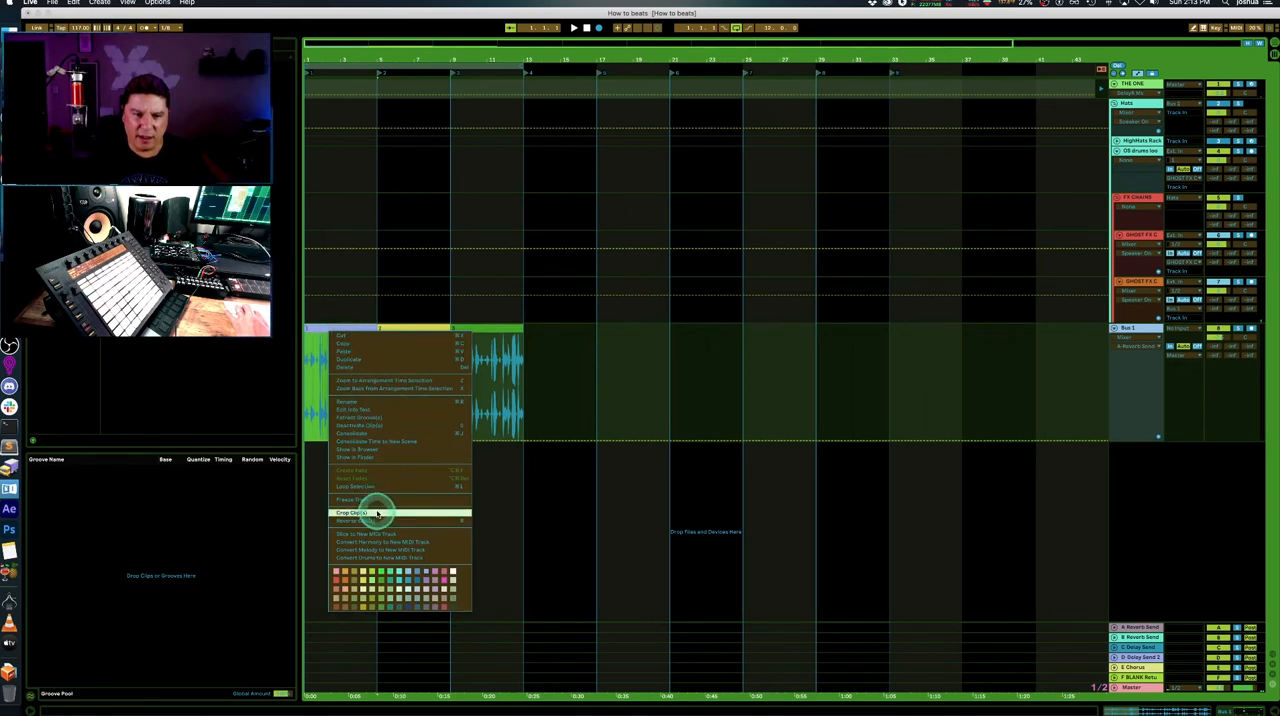
pyautogui.rightClick(391, 330)
pyautogui.click(434, 510)
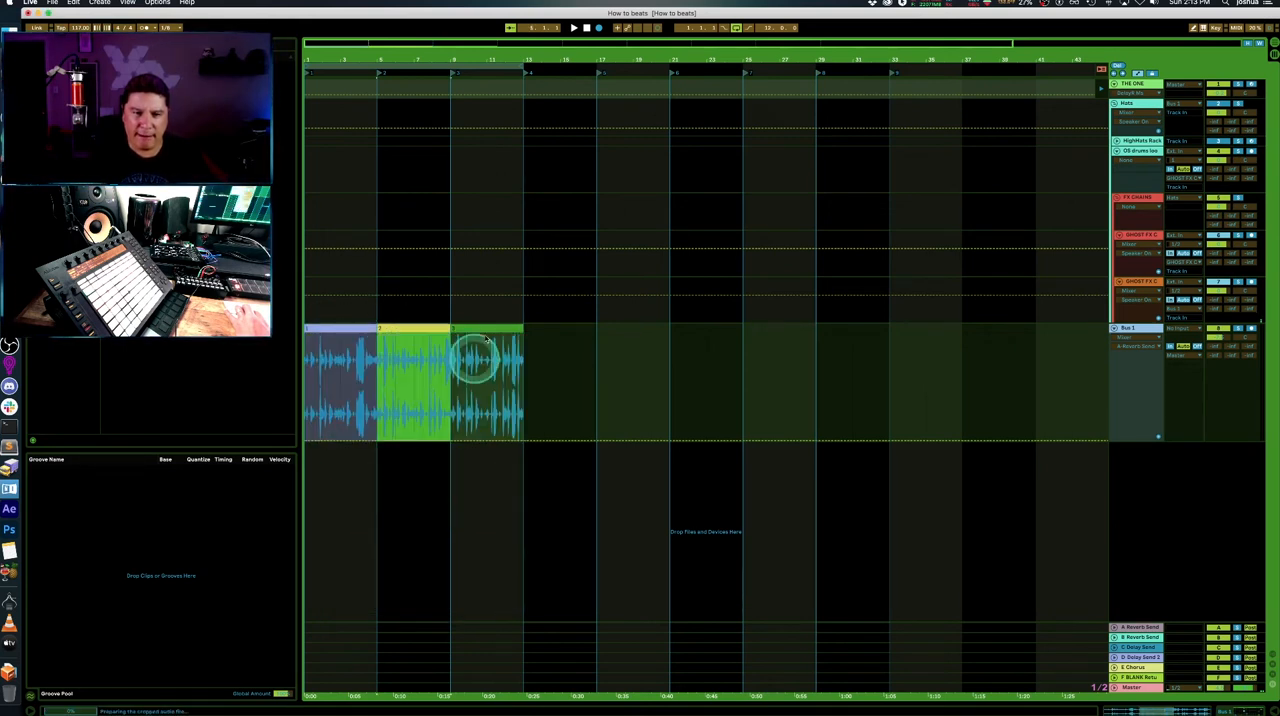
pyautogui.click(484, 326)
pyautogui.rightClick(482, 328)
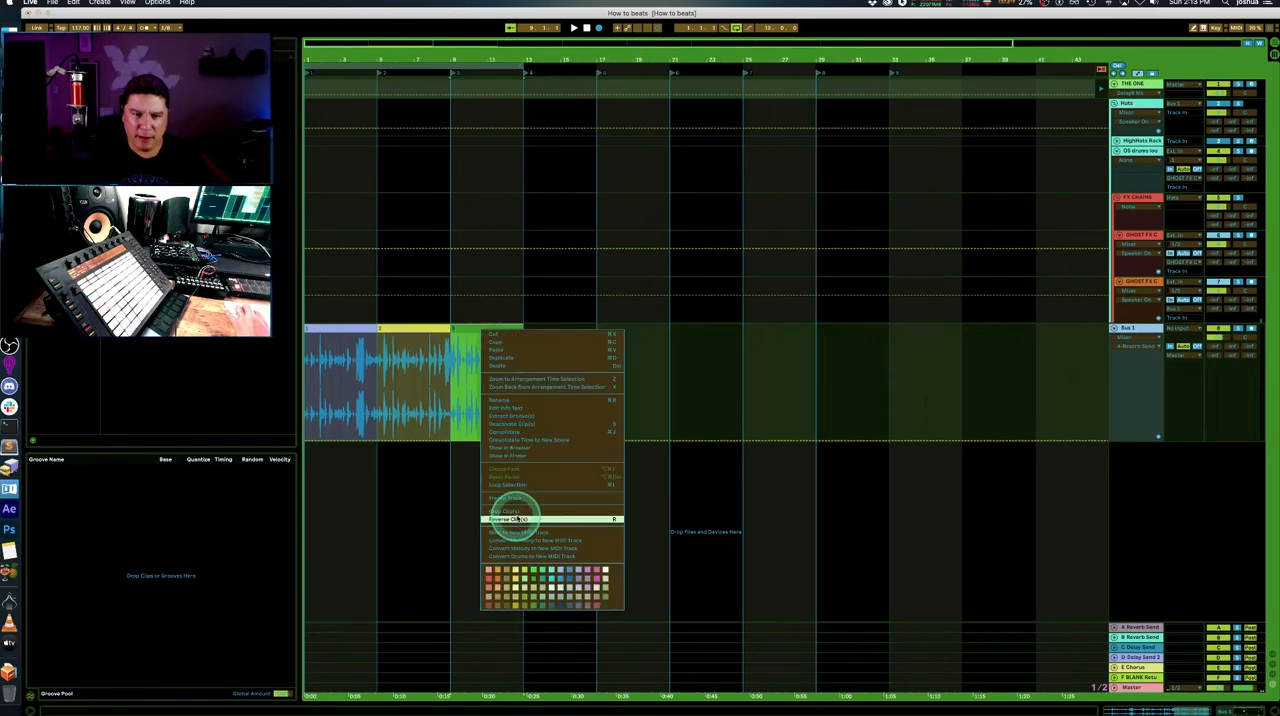
pyautogui.click(522, 510)
# - Copy clips 1, 2 and 3 from the Bus 1 arrangement into slots 3, 4 and 5 of the OS drums loops track in Session View
pyautogui.press('Tab')
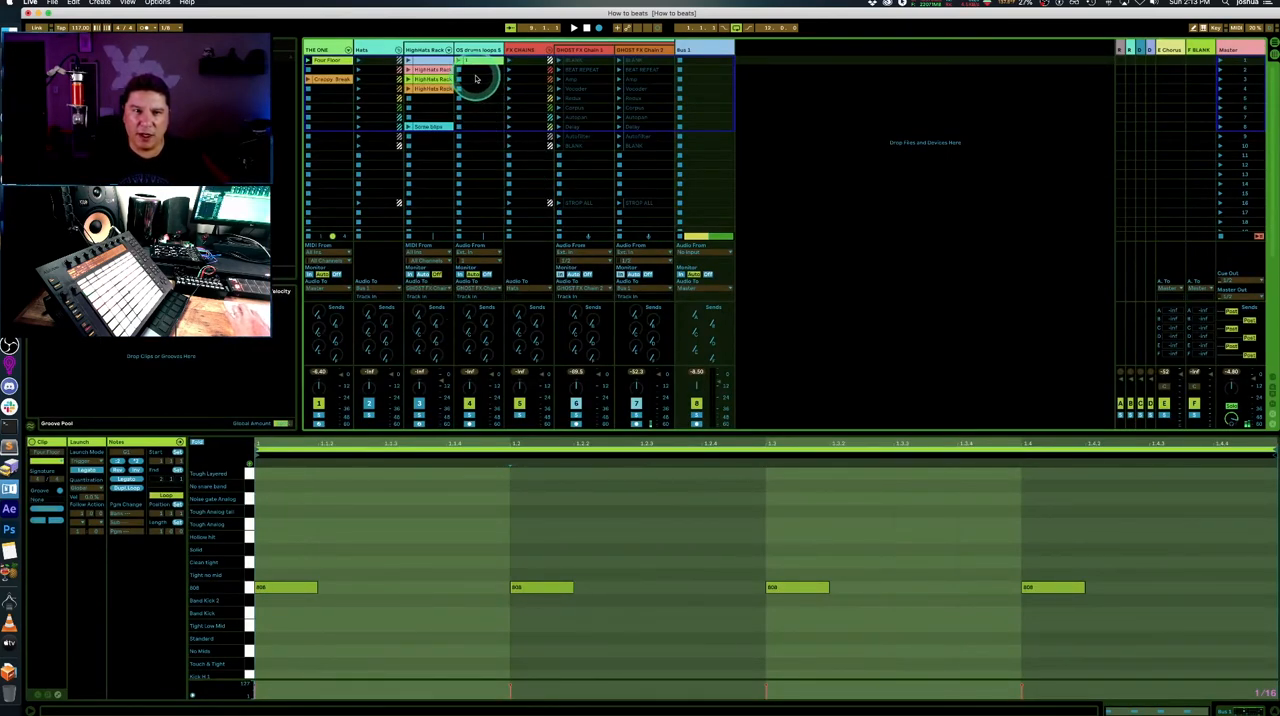
pyautogui.press('Tab')
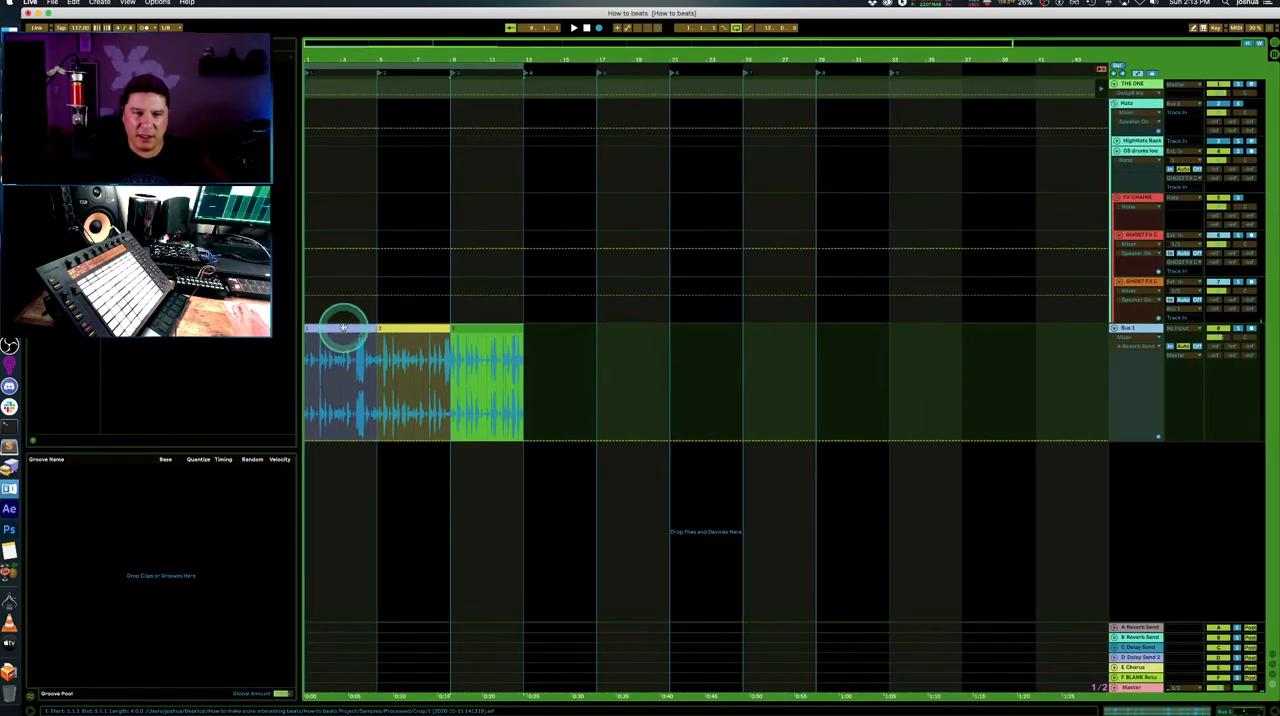
pyautogui.press('Tab')
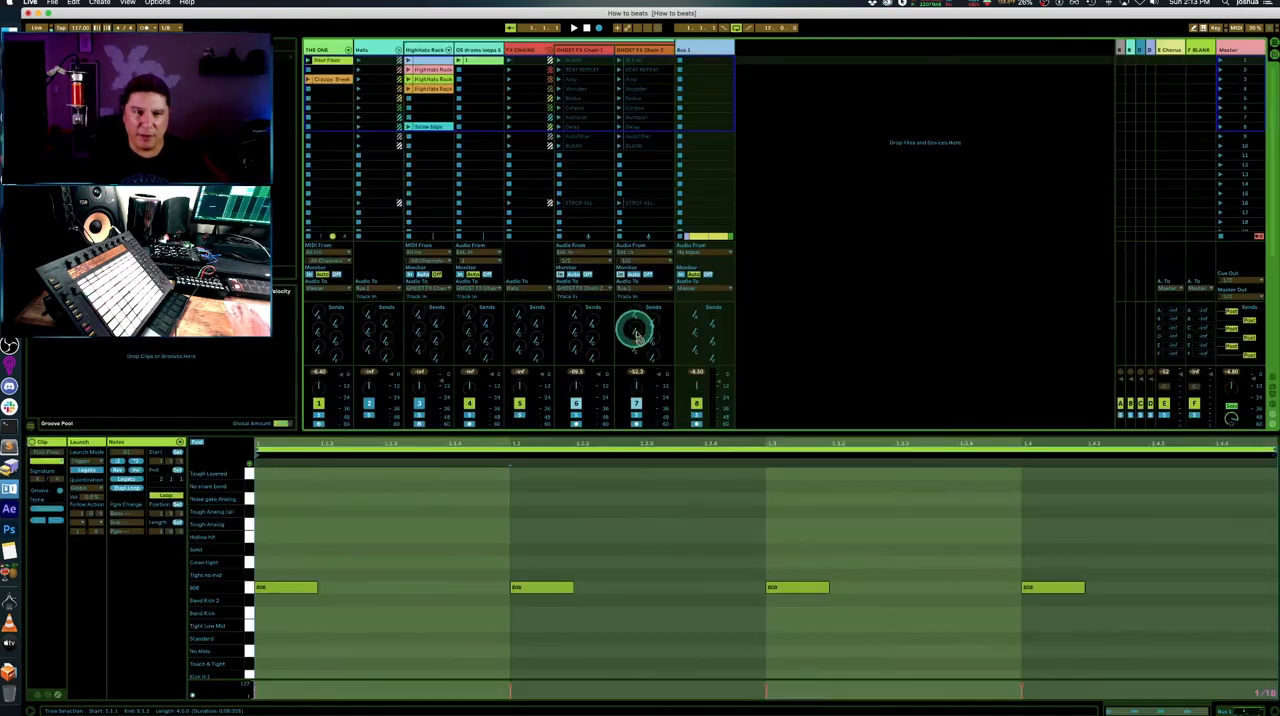
pyautogui.click(495, 80)
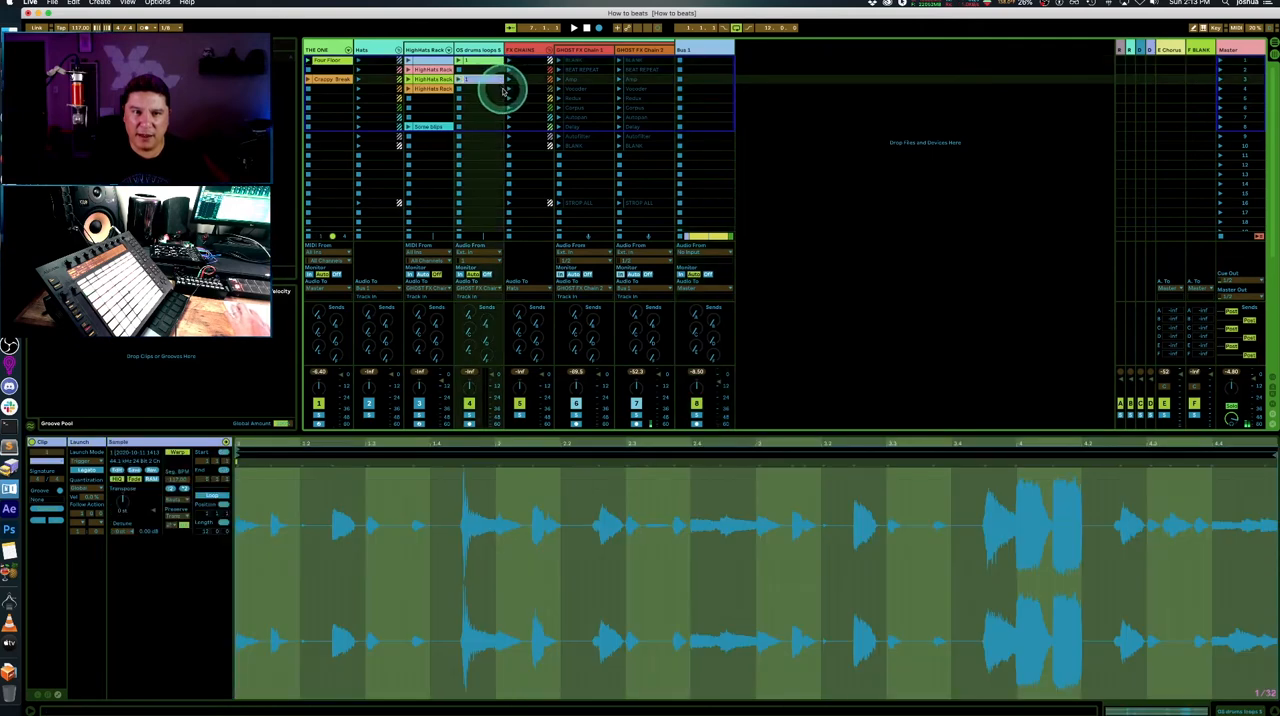
pyautogui.press('Tab')
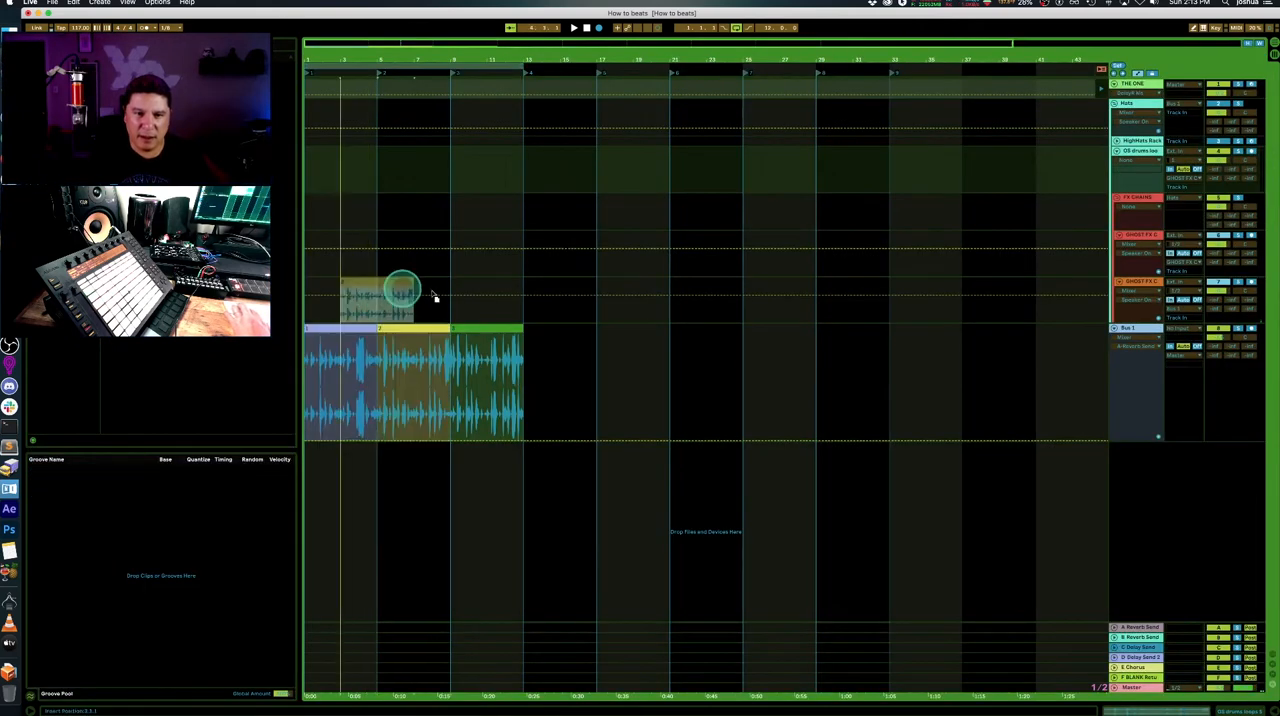
pyautogui.press('Tab')
pyautogui.moveTo(509, 123); pyautogui.dragTo(487, 91)
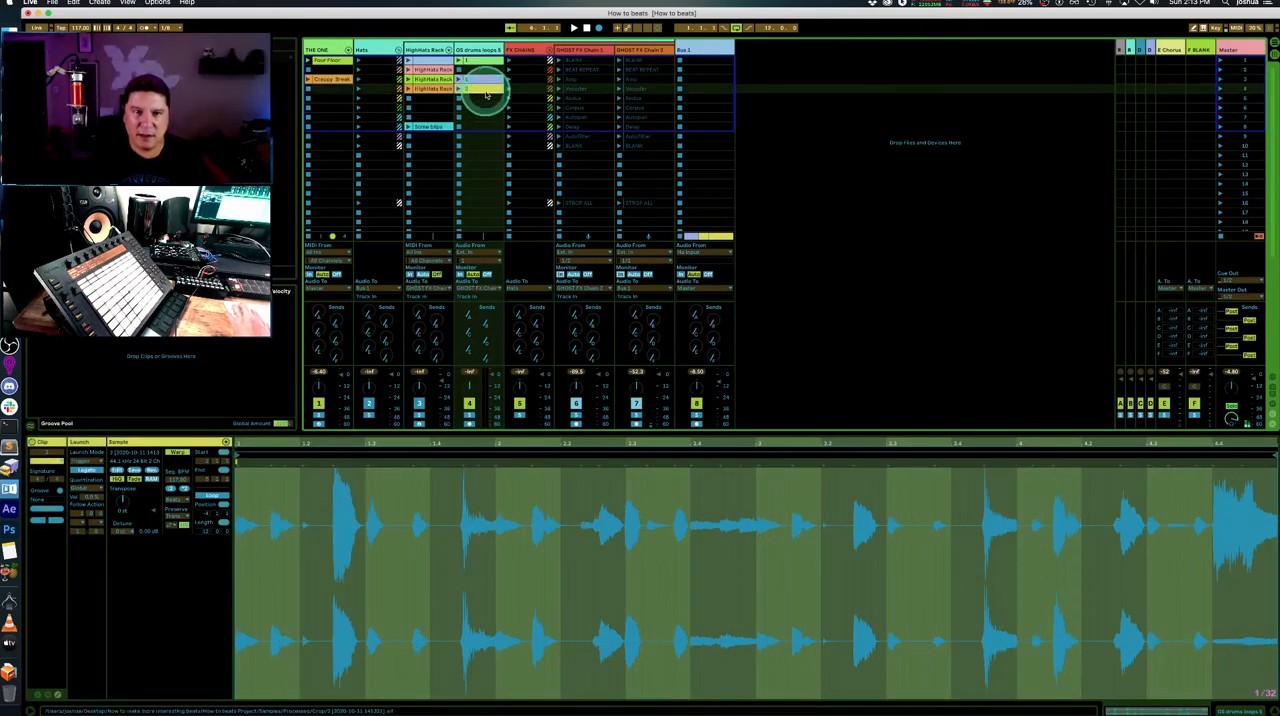
pyautogui.press('Tab')
pyautogui.moveTo(483, 328); pyautogui.dragTo(480, 78)
pyautogui.press('Tab')
# - Turn on Legato launching for clips 1, 2 and 3 on the OS drums loops track
pyautogui.doubleClick(480, 79)
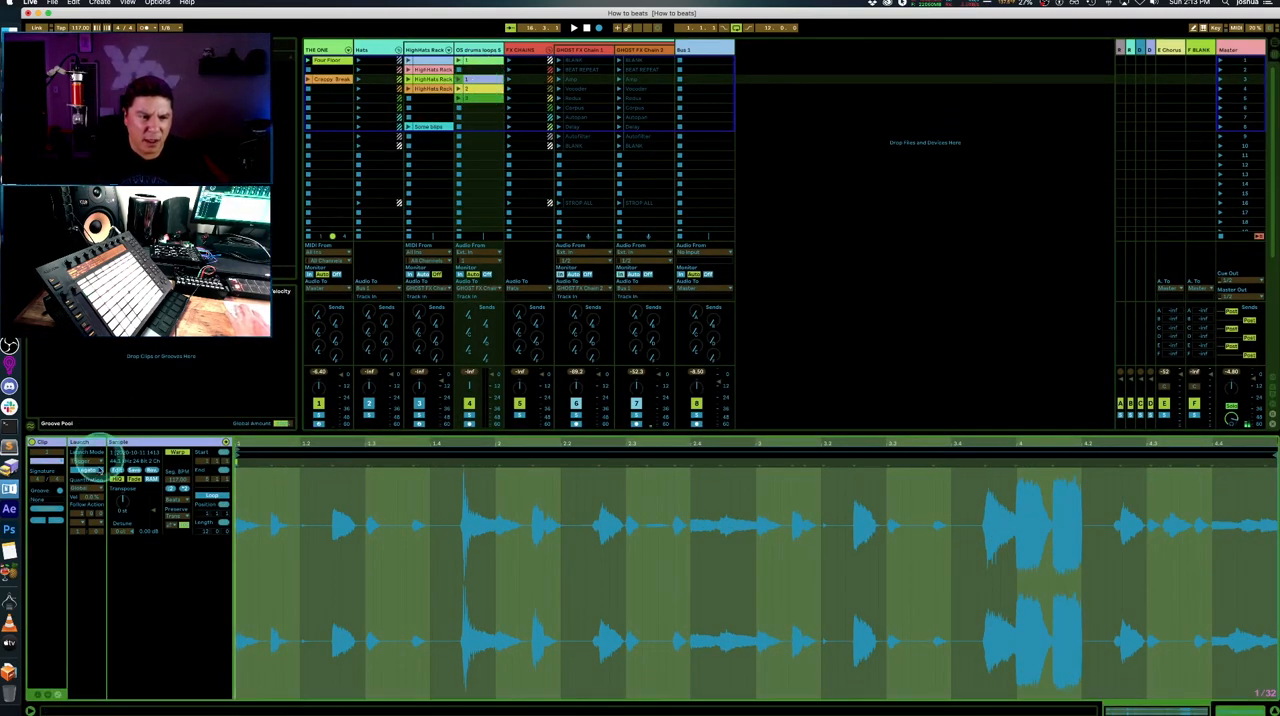
pyautogui.click(88, 470)
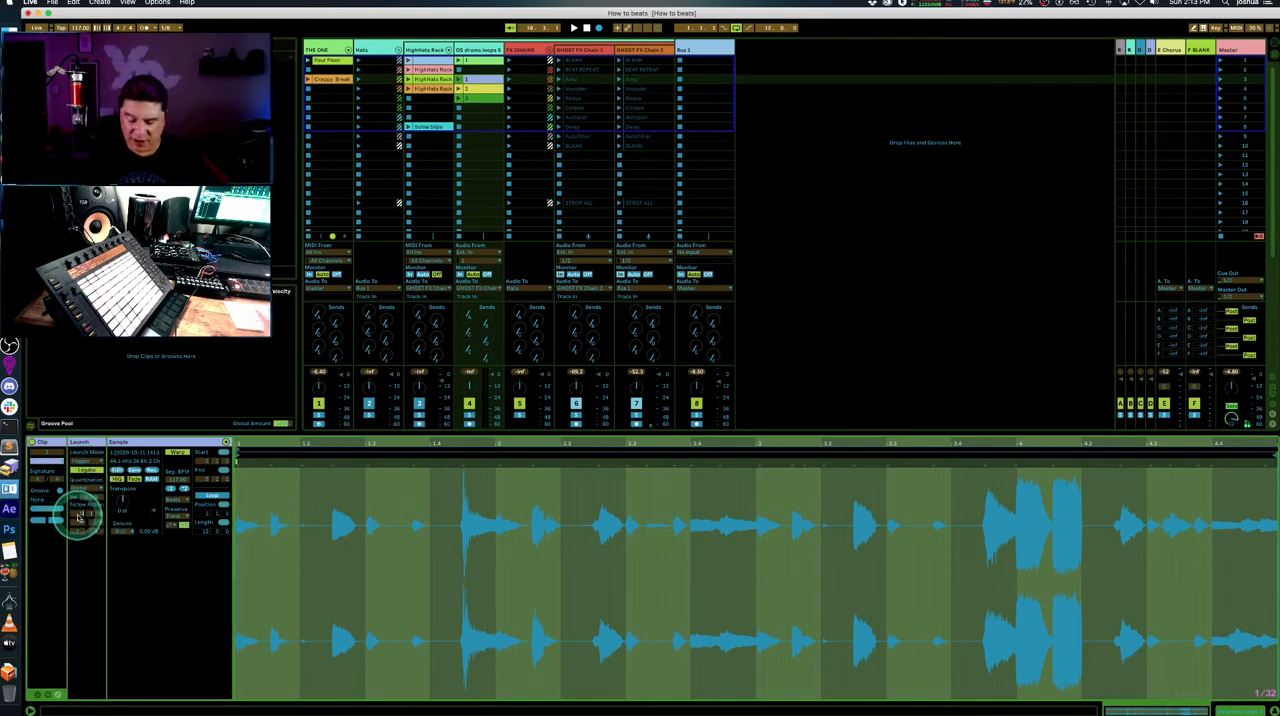
pyautogui.keyDown('shift'); pyautogui.click(473, 92); pyautogui.keyUp('shift')
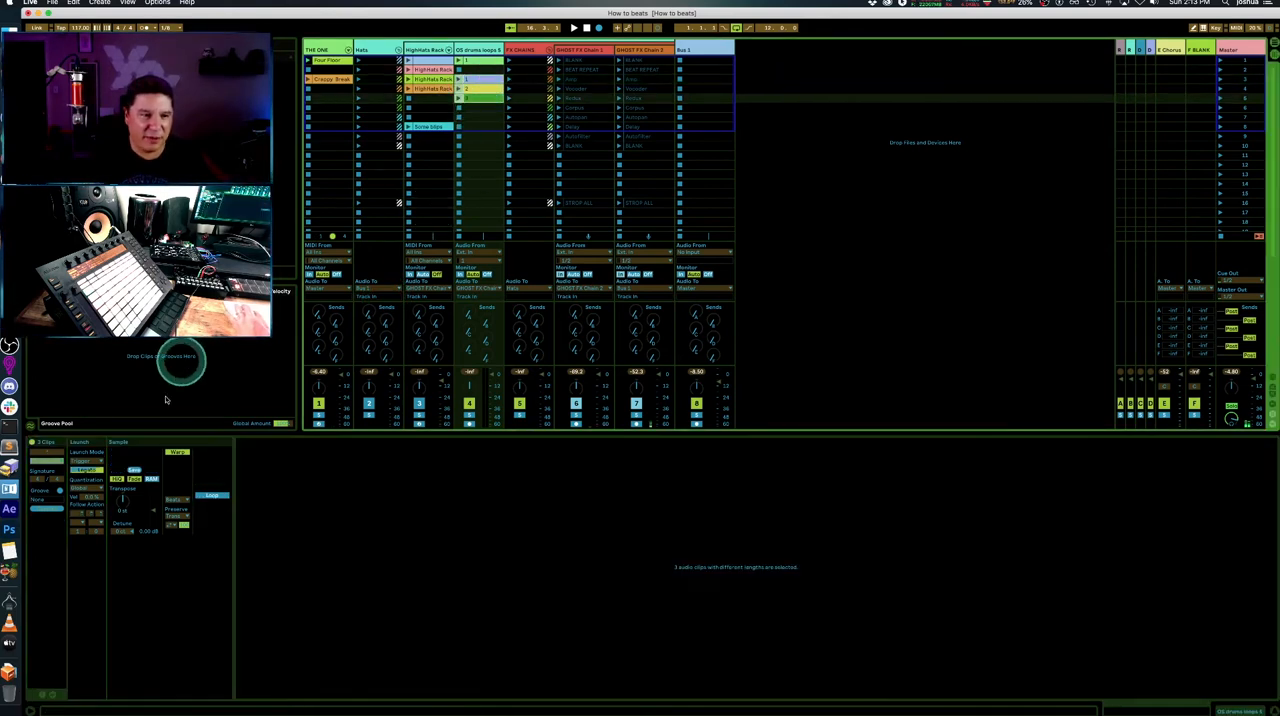
pyautogui.click(88, 461)
pyautogui.click(87, 473)
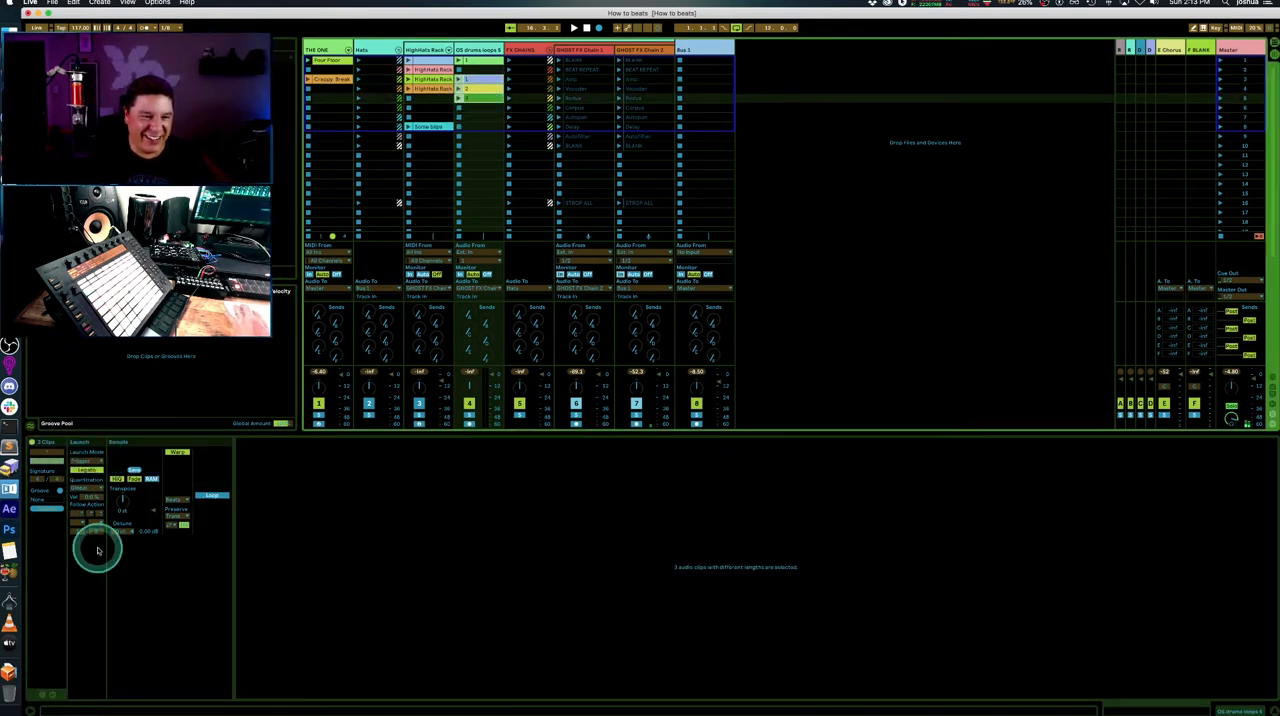
# - Set the launch quantization of the three selected OS drums loops clips to 1/8
pyautogui.click(88, 513)
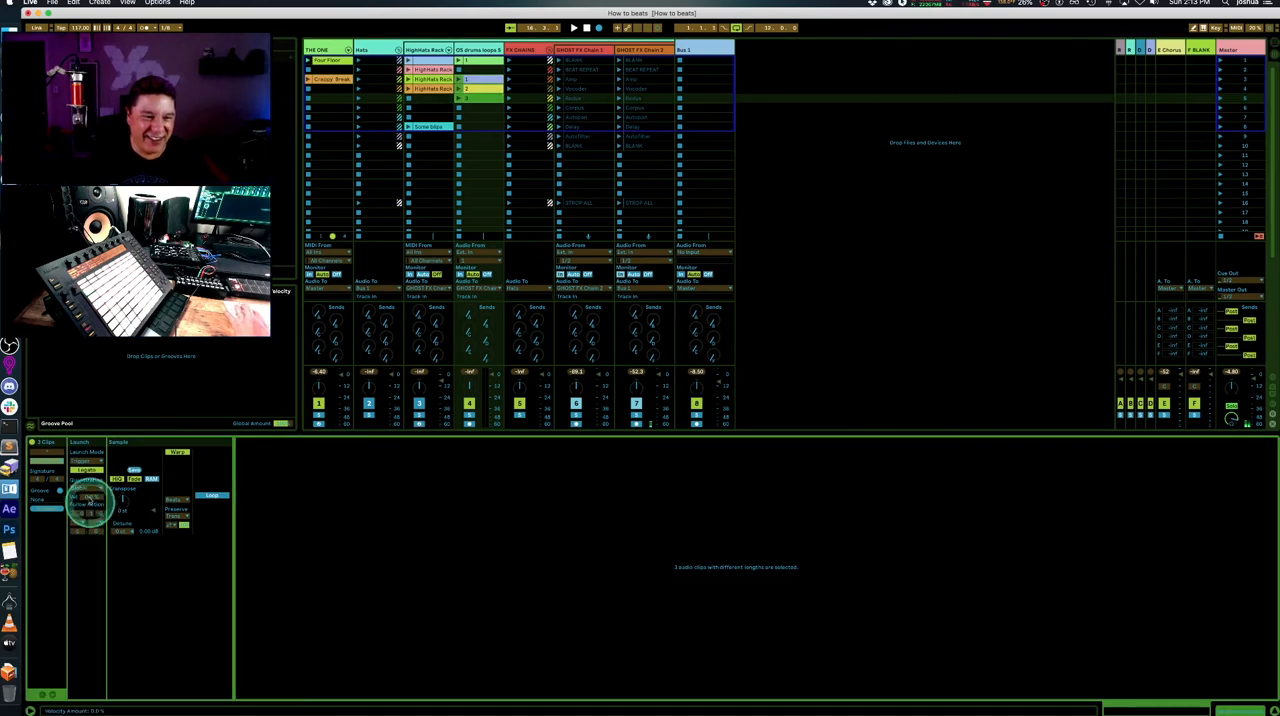
pyautogui.click(88, 488)
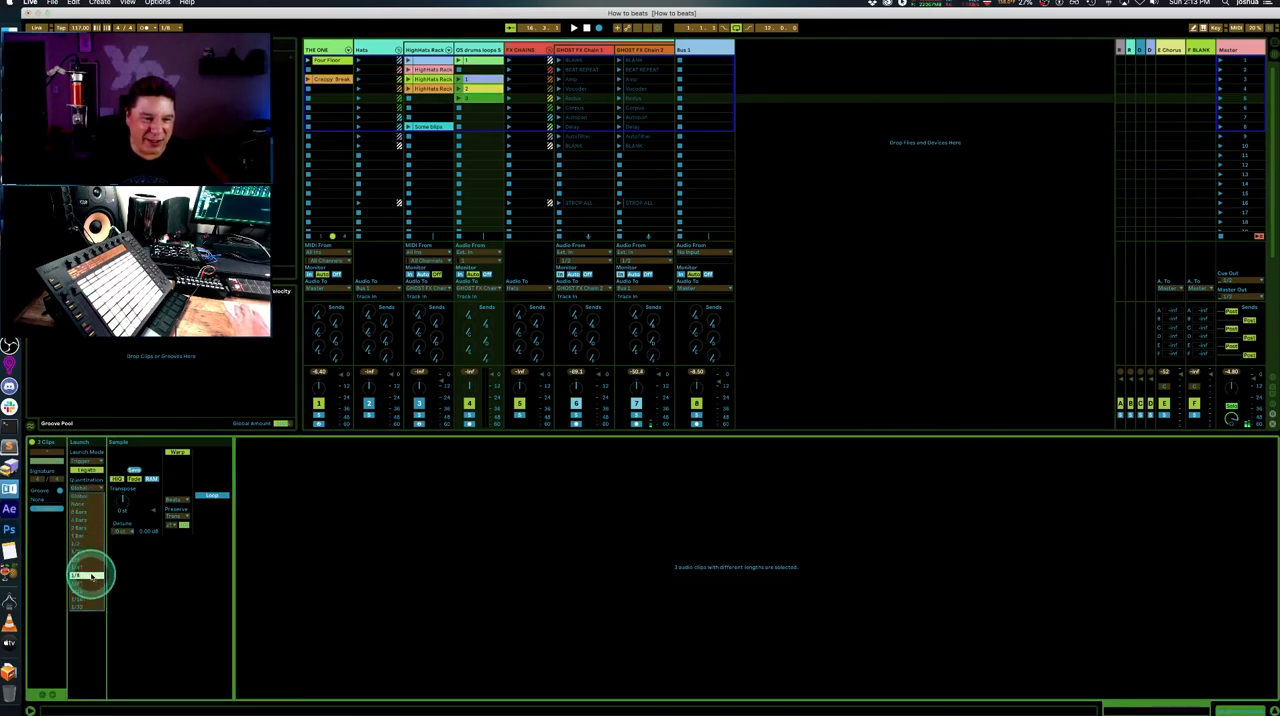
pyautogui.click(91, 575)
# - Select clip 1 in the third slot of the OS drums loops track and play it
pyautogui.click(815, 138)
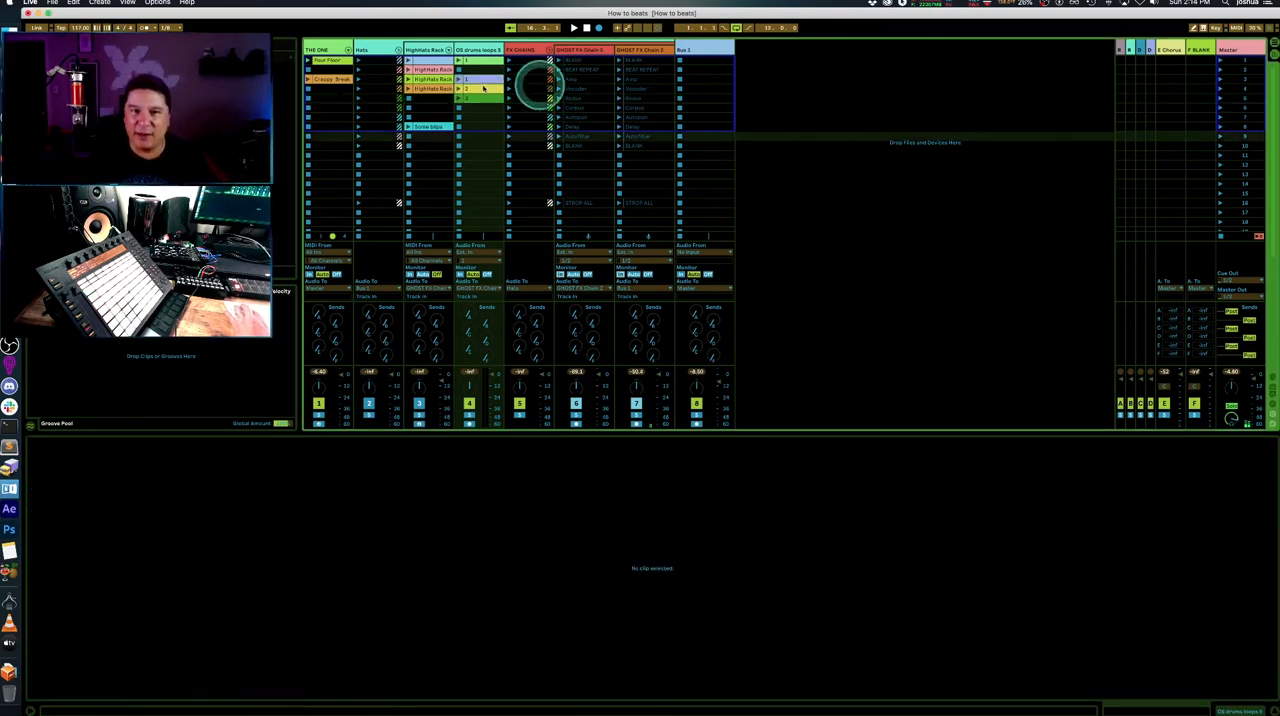
pyautogui.click(474, 79)
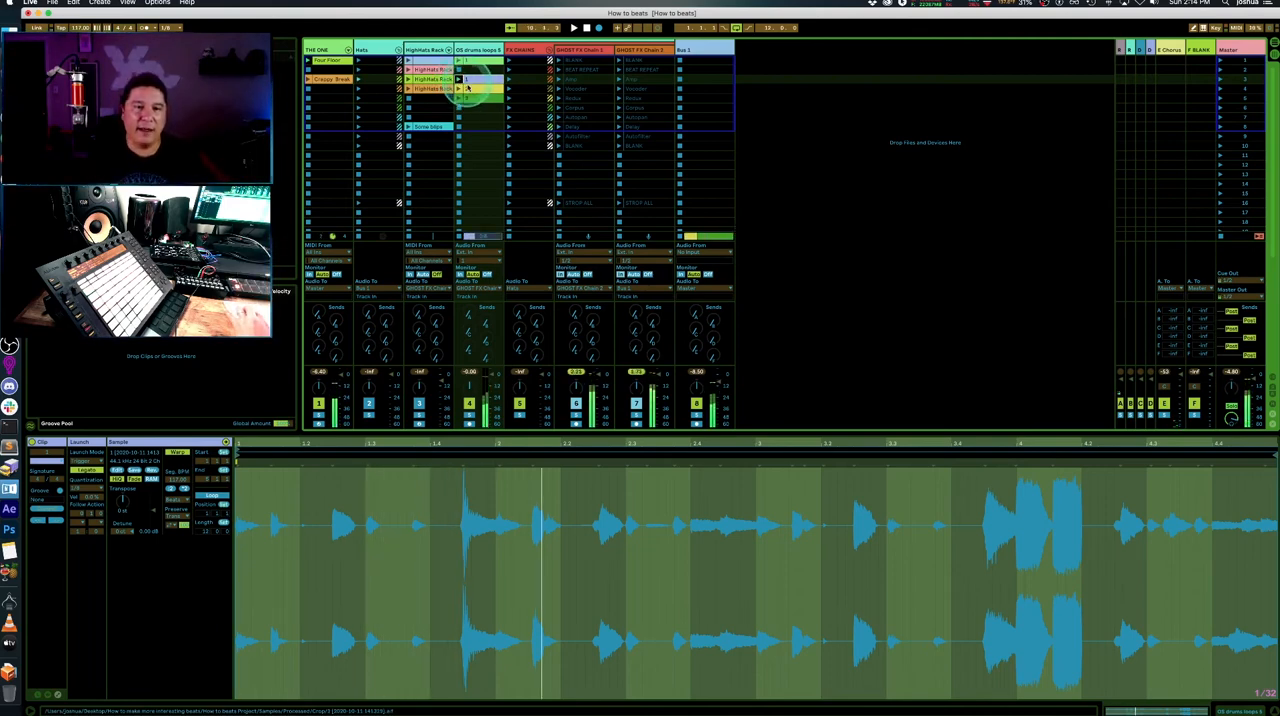
# - Set the follow actions of the three selected OS drums loops clips to Other and Play Again, and start playback on that track
pyautogui.keyDown('shift'); pyautogui.click(474, 100); pyautogui.keyUp('shift')
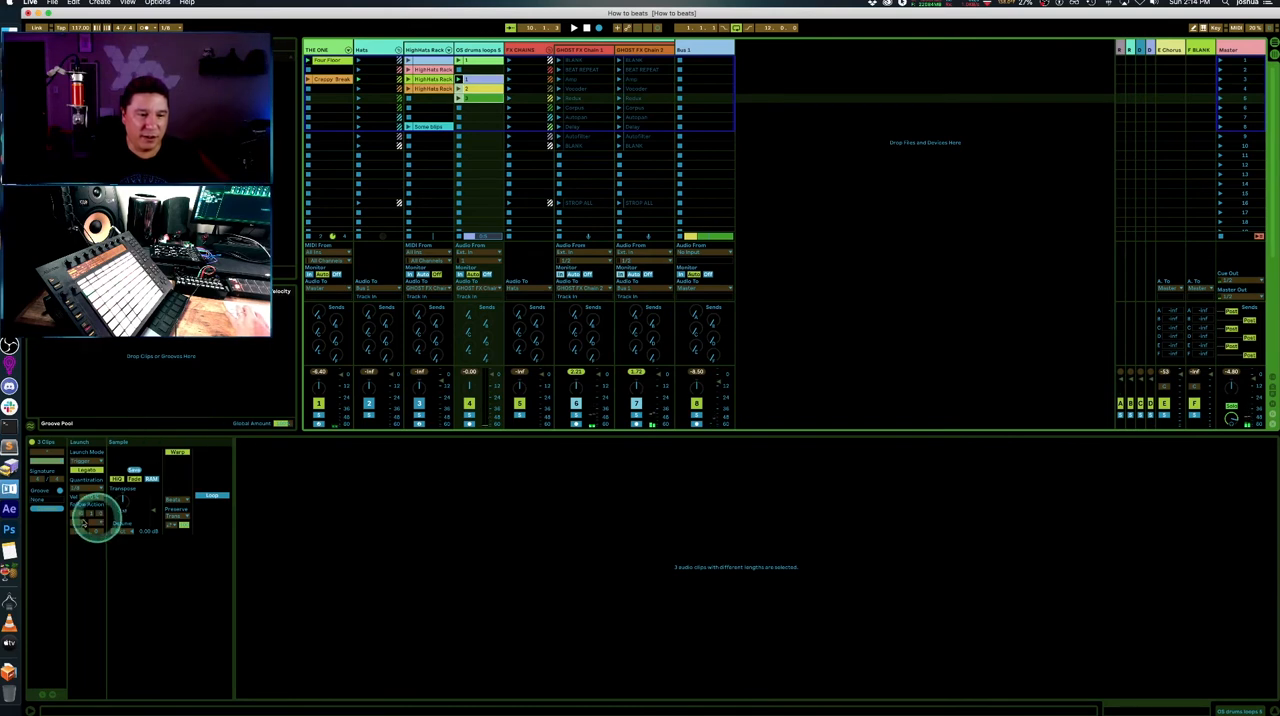
pyautogui.click(88, 514)
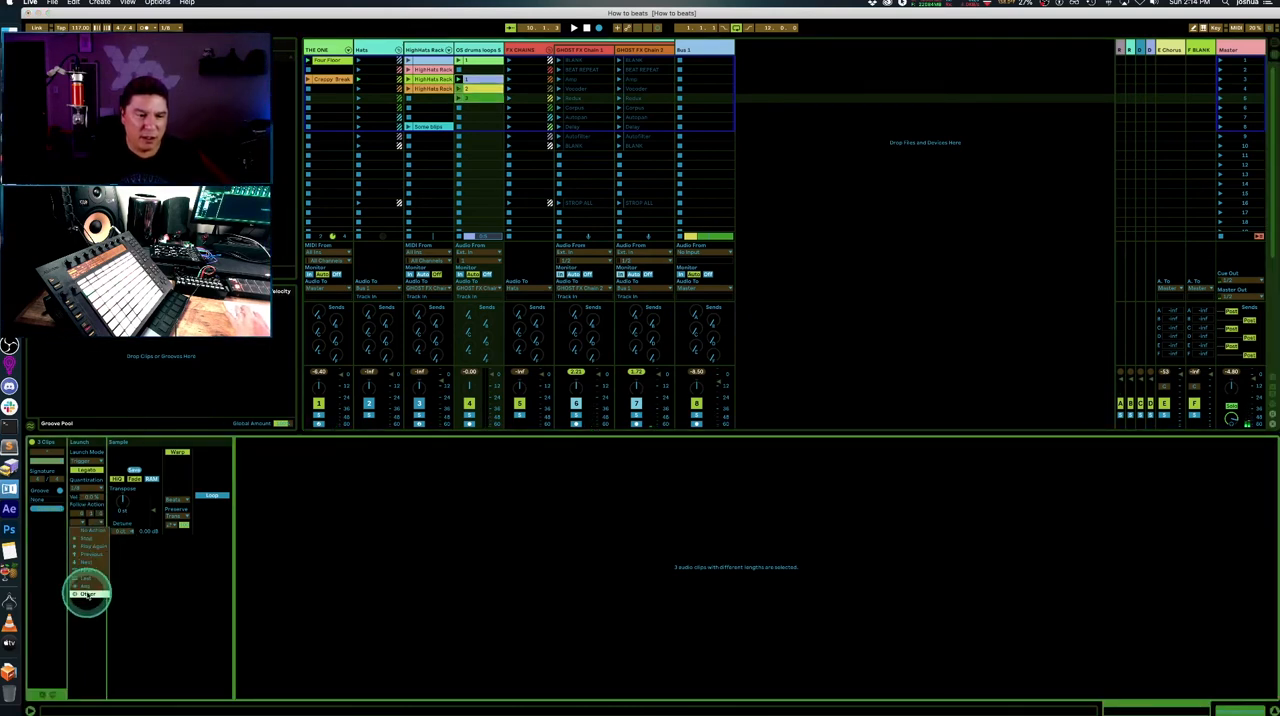
pyautogui.click(87, 594)
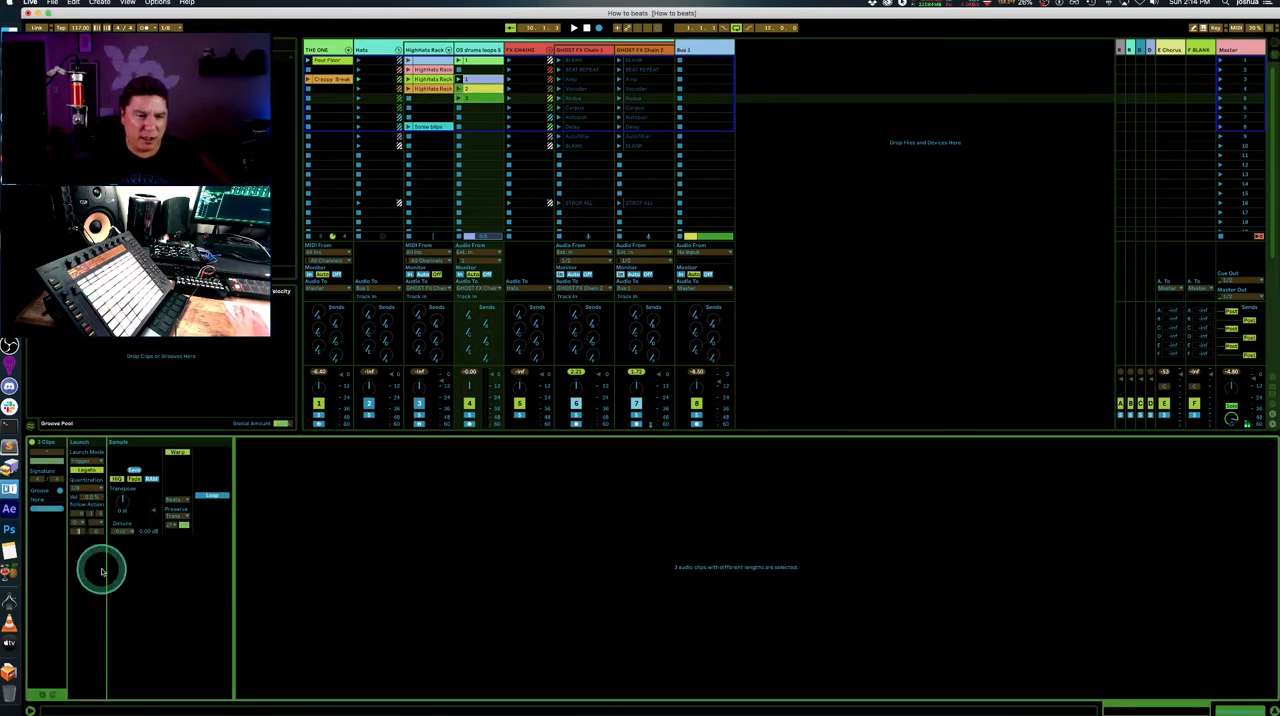
pyautogui.click(97, 531)
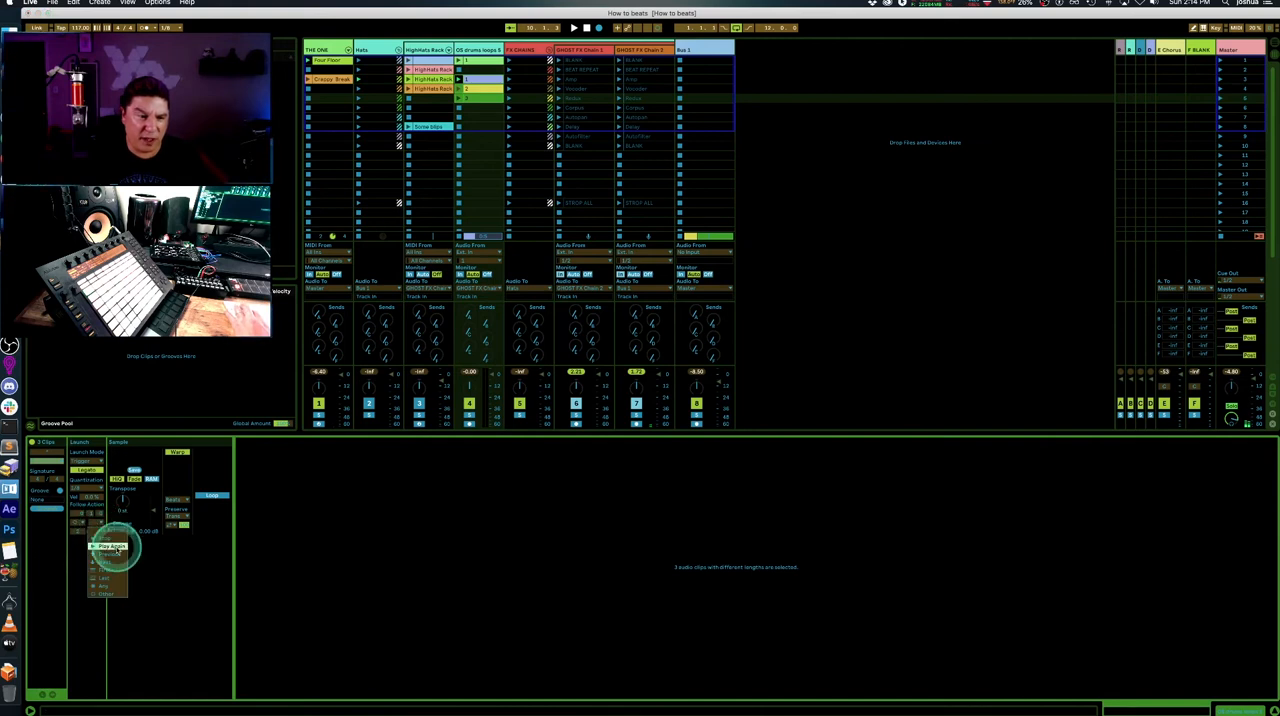
pyautogui.click(117, 546)
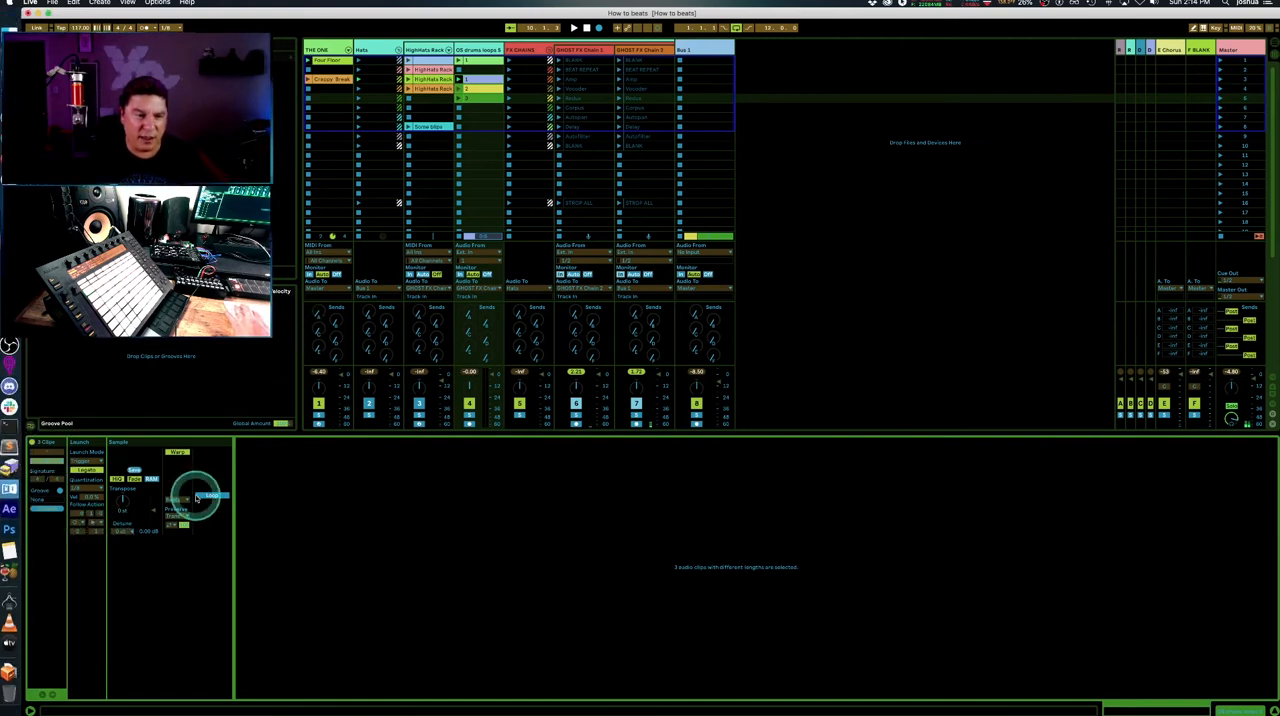
pyautogui.click(785, 140)
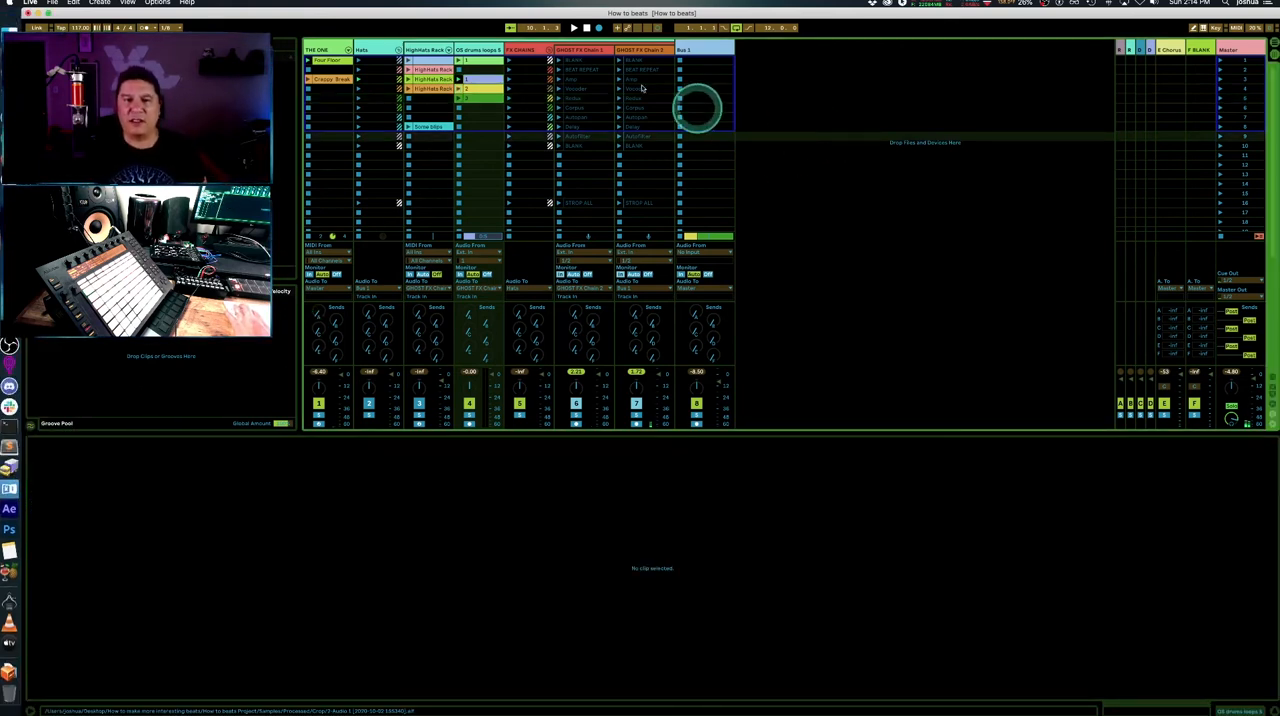
pyautogui.click(463, 60)
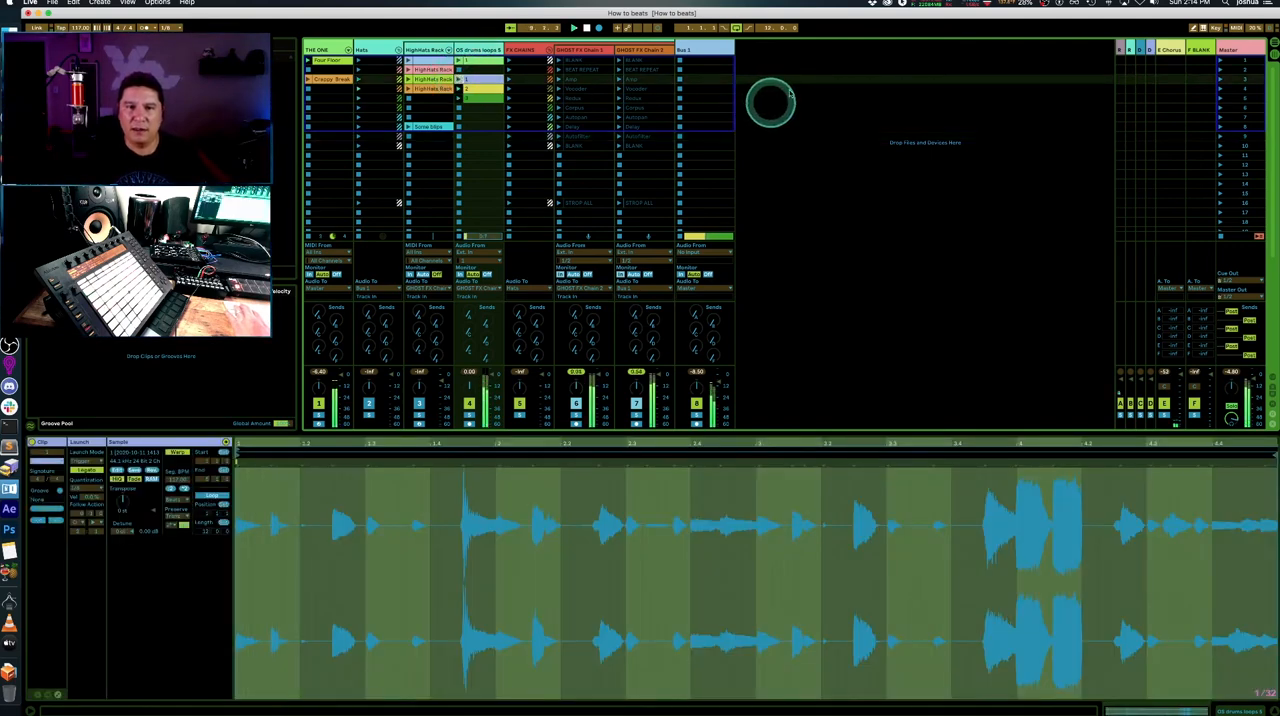
# - Delete clips 1, 2 and 3 from the Bus 1 track in Arrangement View
pyautogui.click(697, 52)
pyautogui.press('Tab')
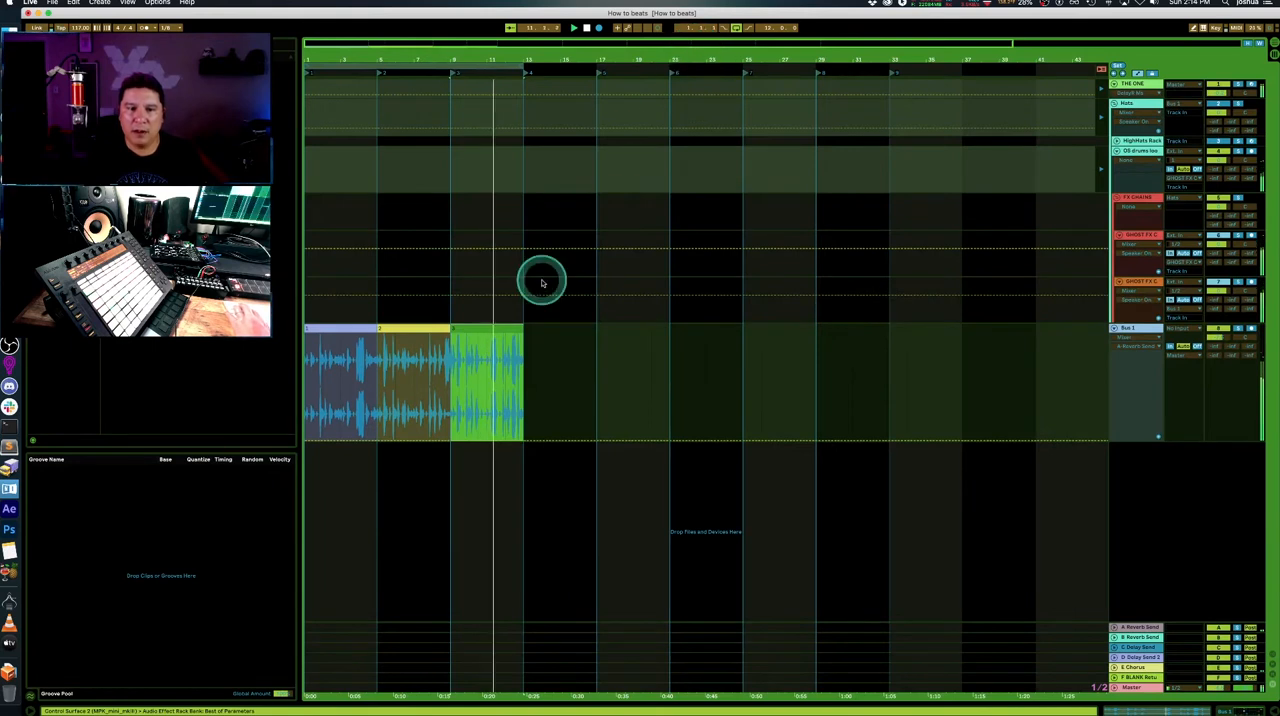
pyautogui.click(329, 324)
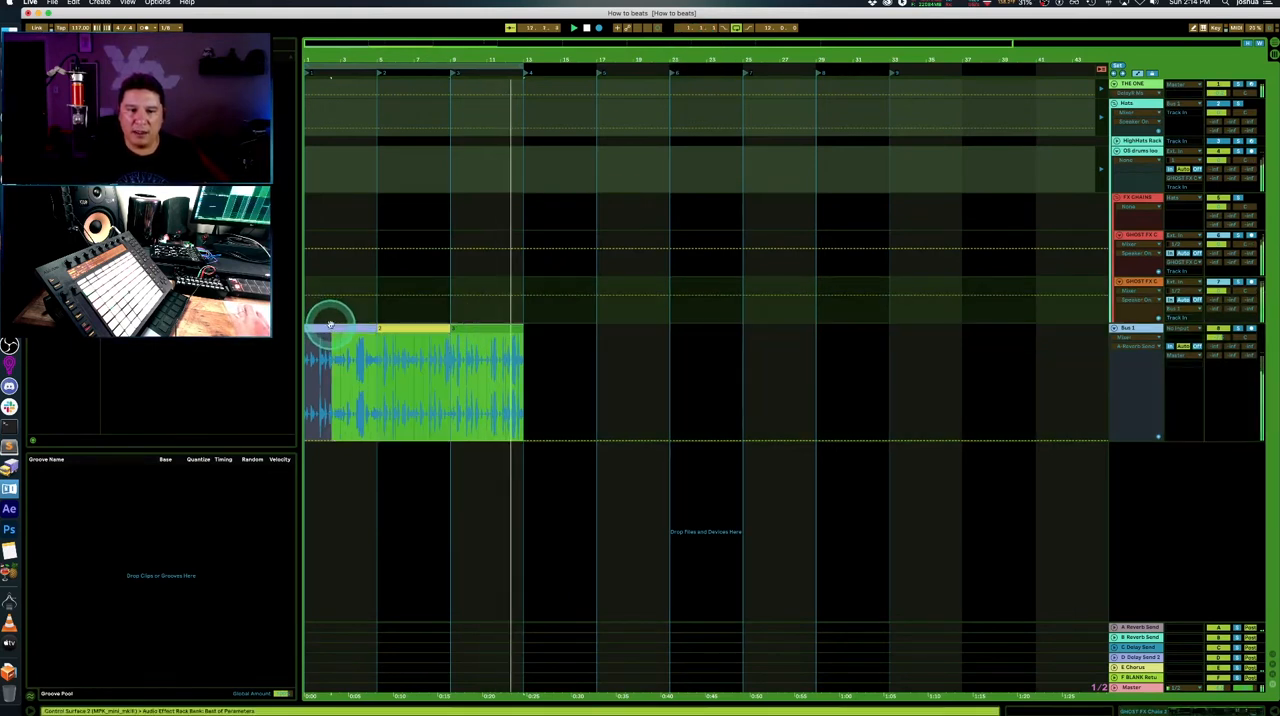
pyautogui.press('Delete')
pyautogui.click(577, 403)
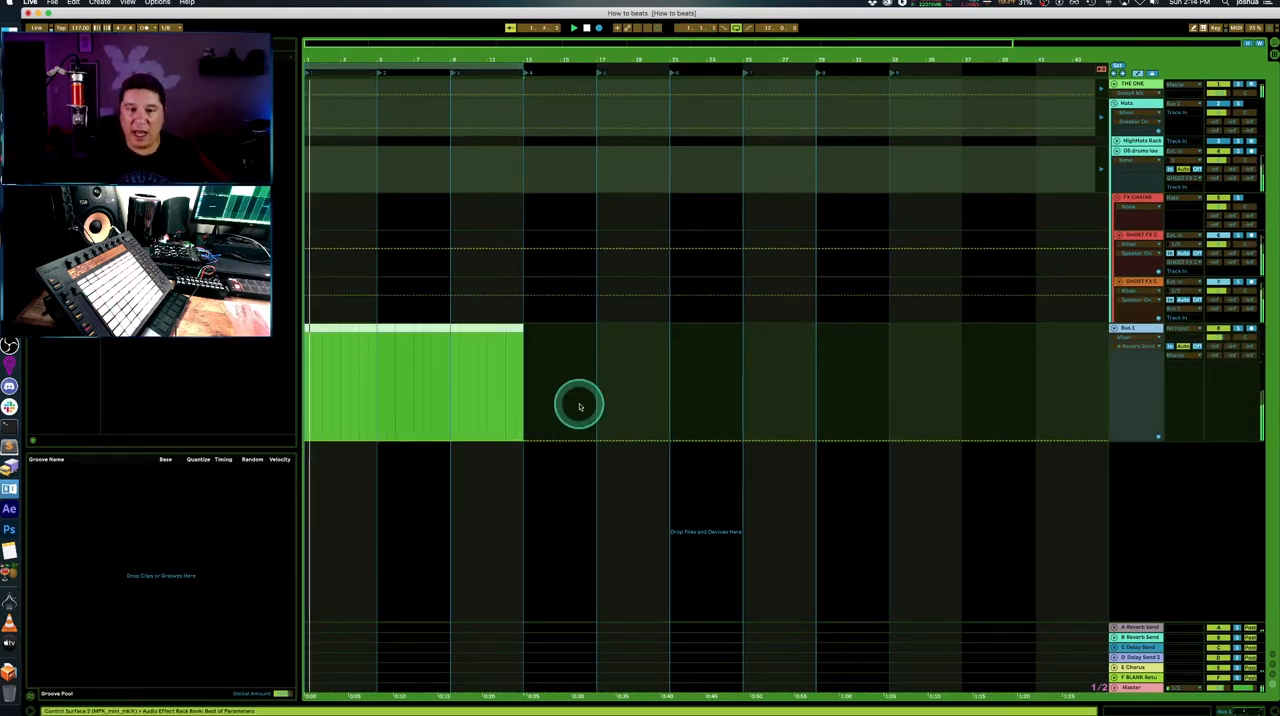
# - Stop playback, arm the Bus 1 track for recording and return to Session View
pyautogui.click(599, 27)
pyautogui.click(586, 27)
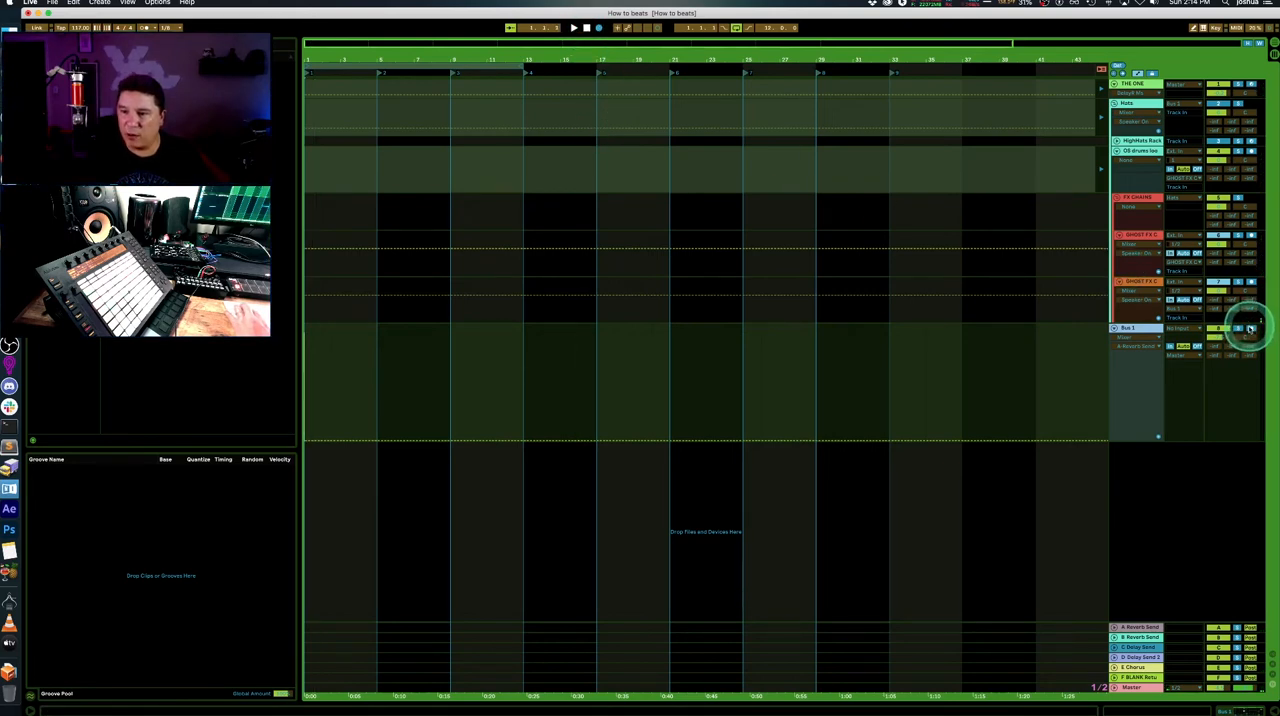
pyautogui.press('Tab')
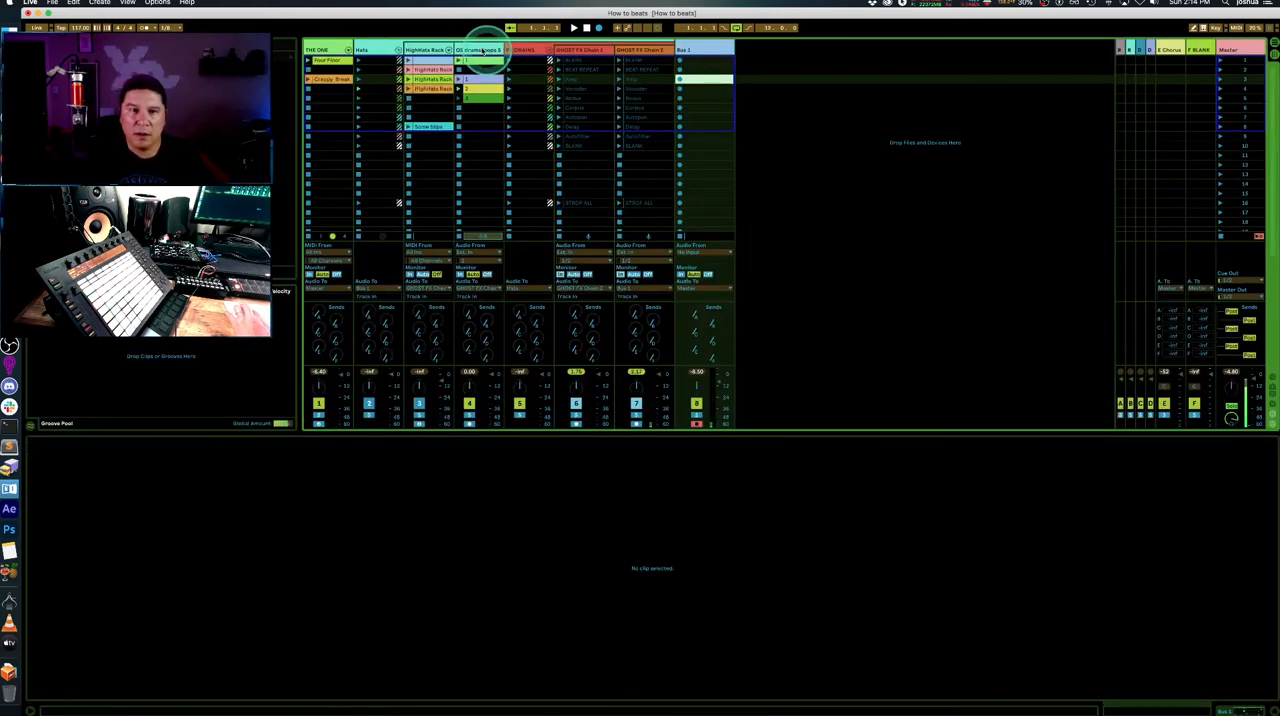
# - Launch the stop-all clips in slot 16 of GHOST FX Chain 1 and GHOST FX Chain 2
pyautogui.click(558, 203)
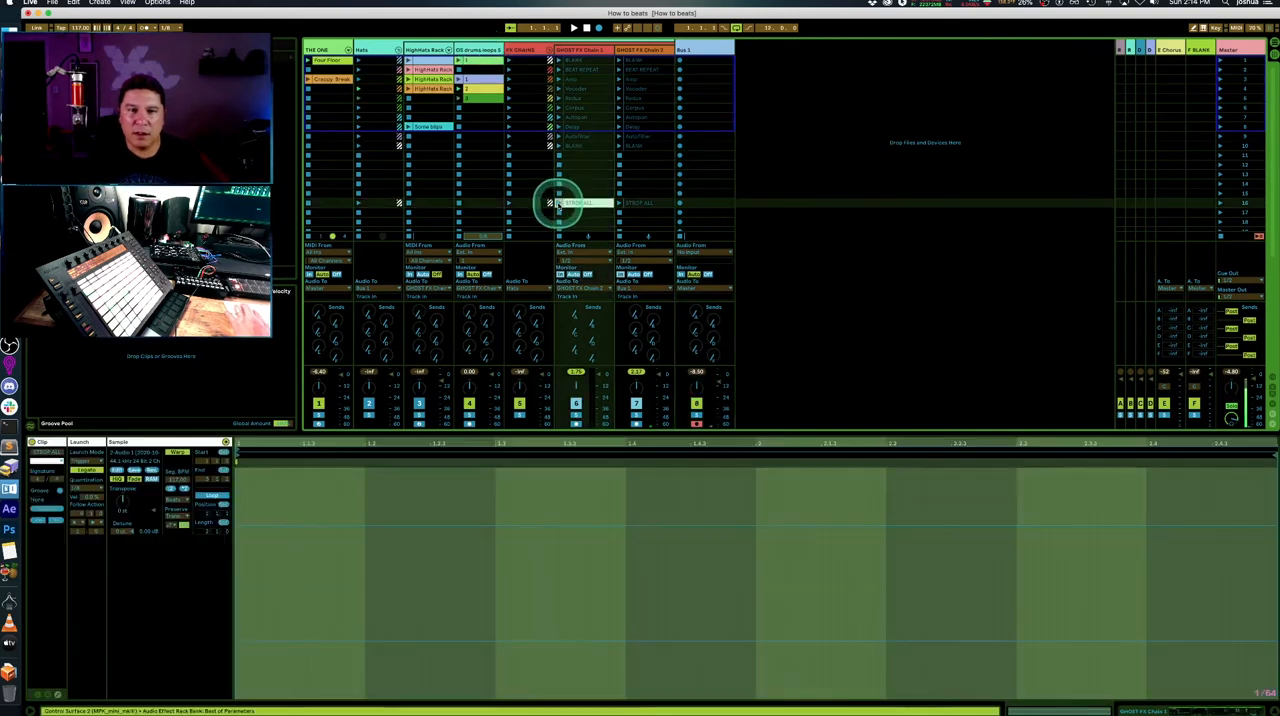
pyautogui.moveTo(623, 207); pyautogui.dragTo(620, 204)
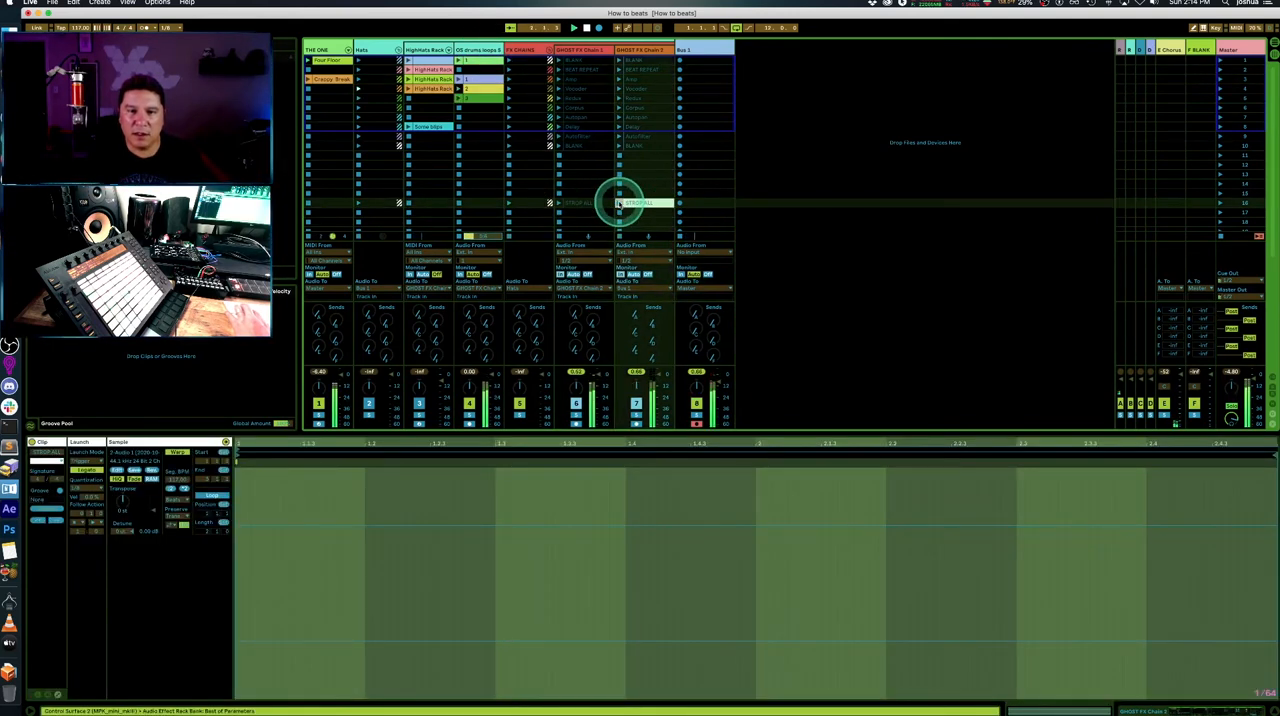
pyautogui.click(494, 89)
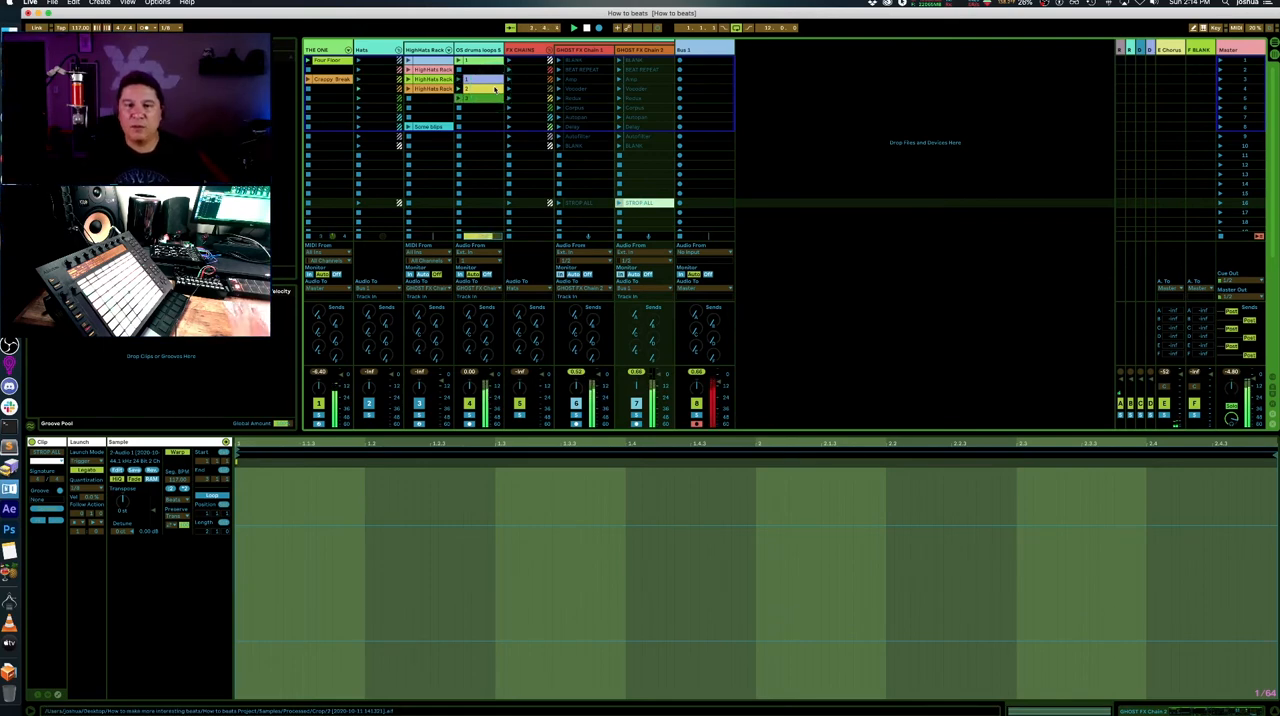
# - Display the Bus 1 effect devices and check the signal passing through its Gate
pyautogui.doubleClick(713, 50)
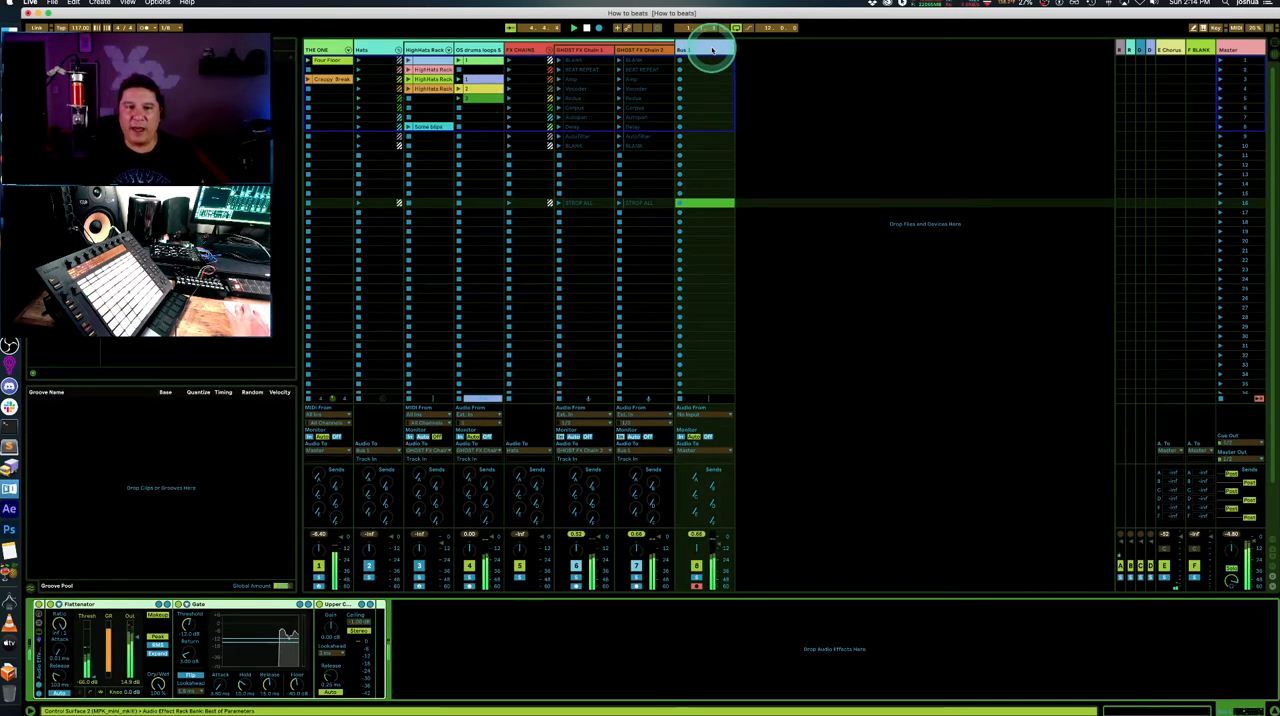
pyautogui.scroll(-1, 392, 103)
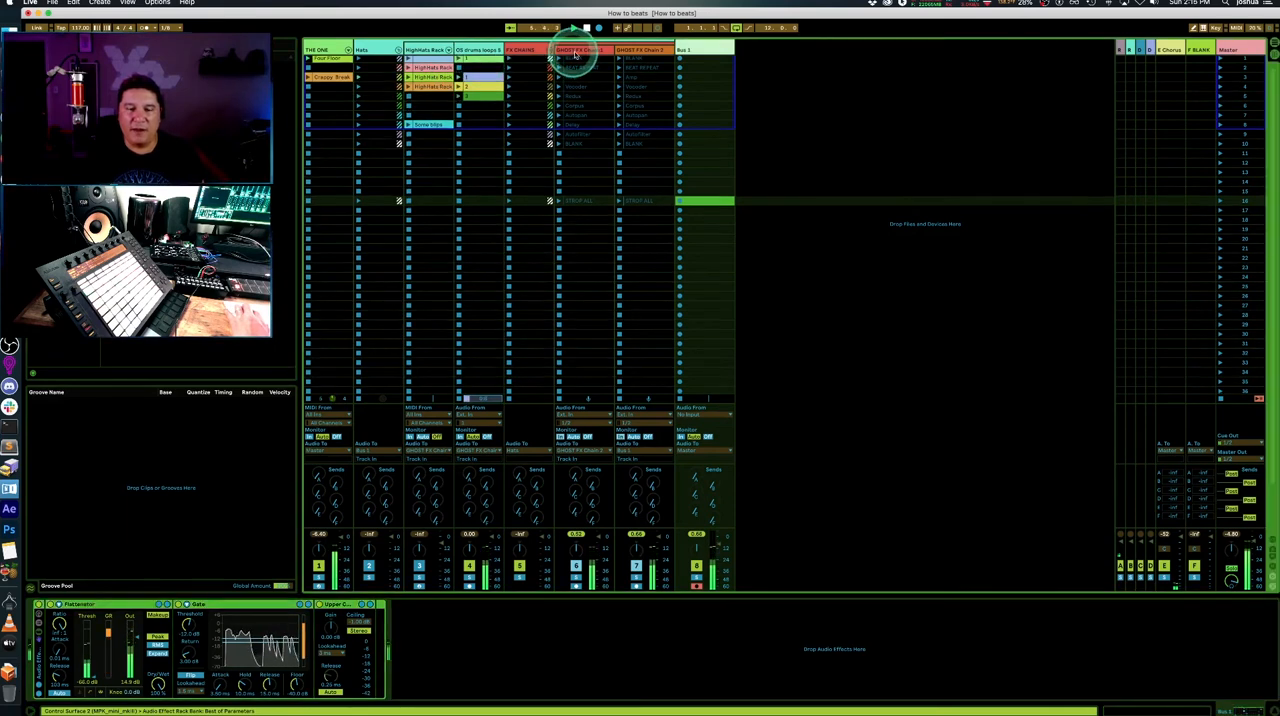
pyautogui.click(769, 75)
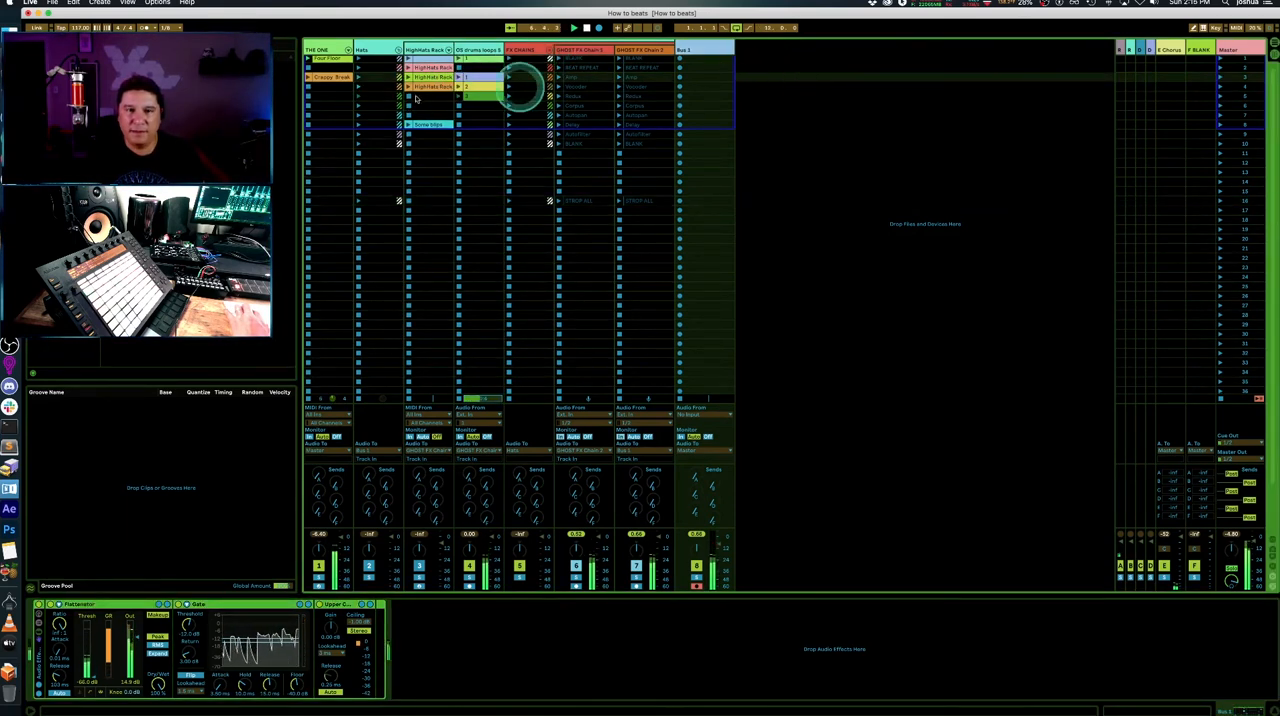
# - Play clip 1 in the third OS drums loops slot, with BLANK on GHOST FX Chain 1 and BEAT REPEAT on GHOST FX Chain 2
pyautogui.click(460, 77)
pyautogui.scroll(-1, 580, 203)
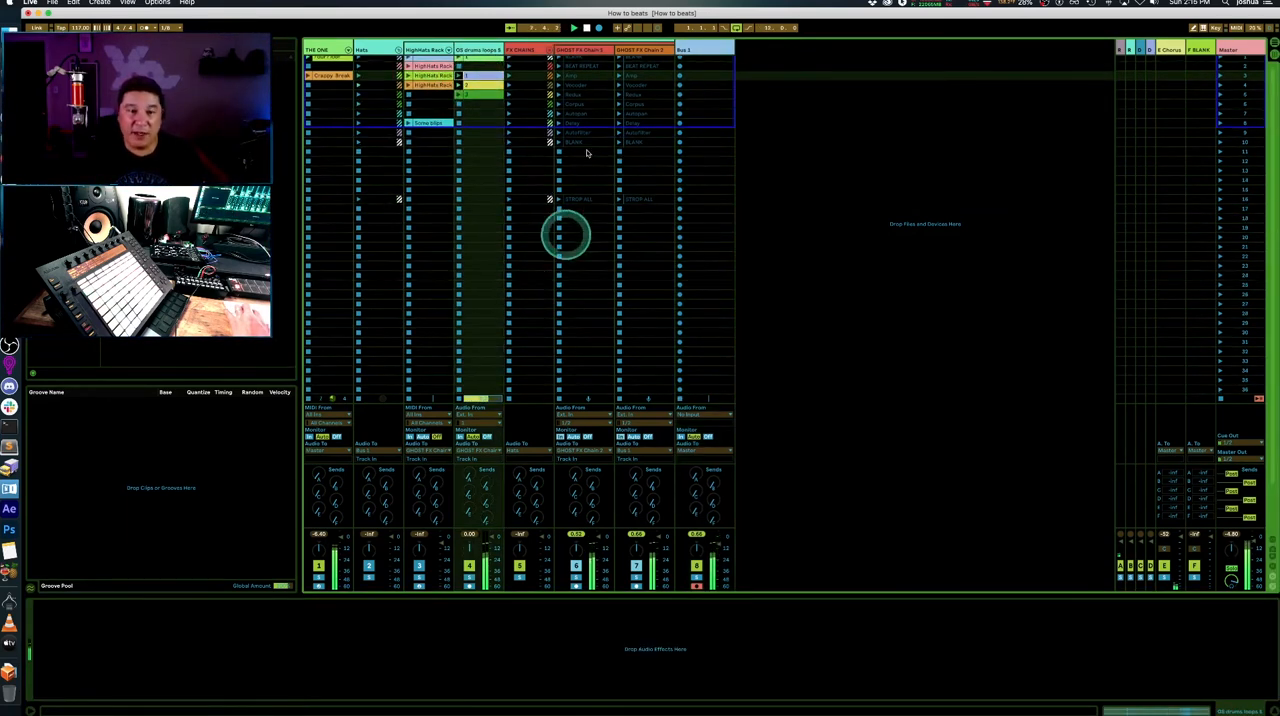
pyautogui.scroll(1, 581, 84)
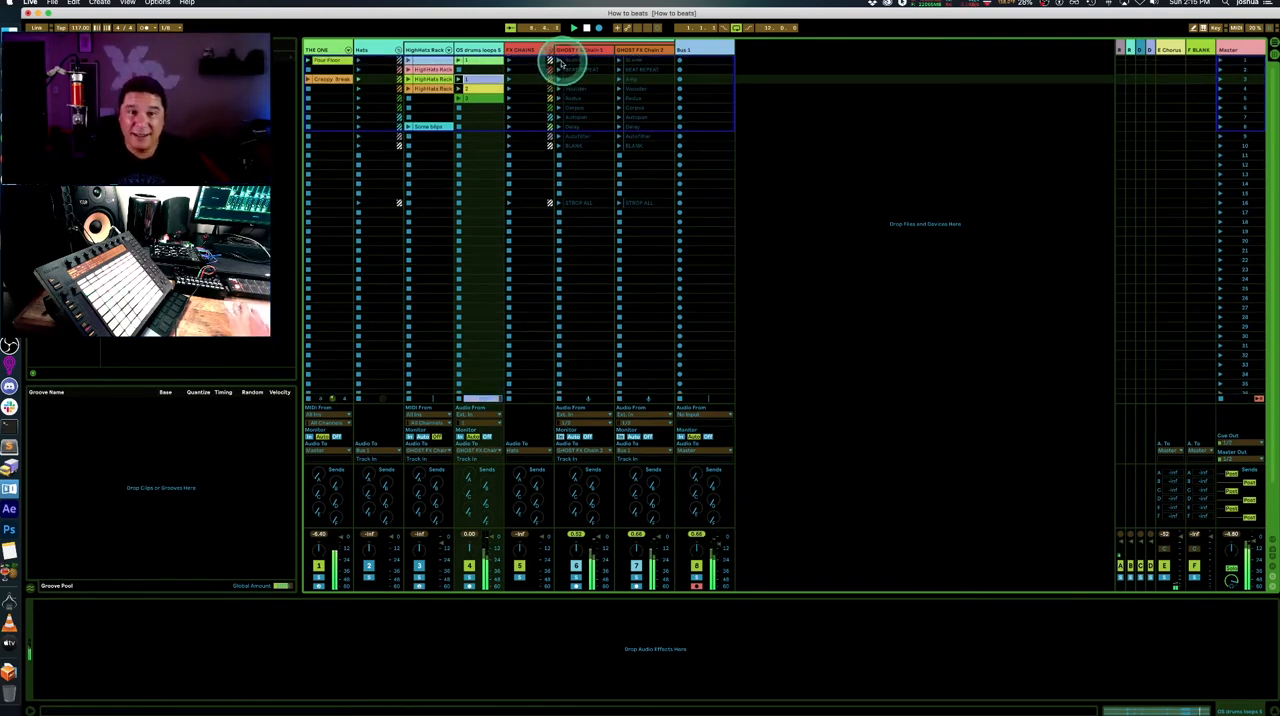
pyautogui.click(563, 62)
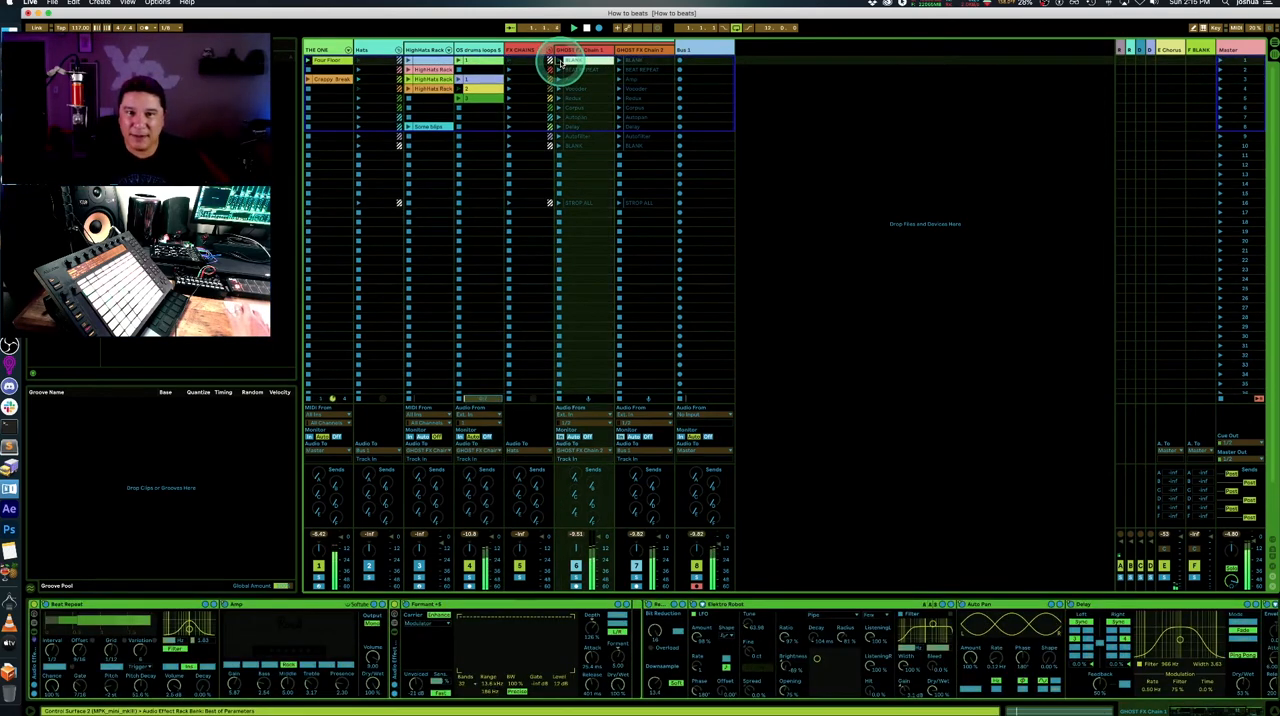
pyautogui.click(618, 72)
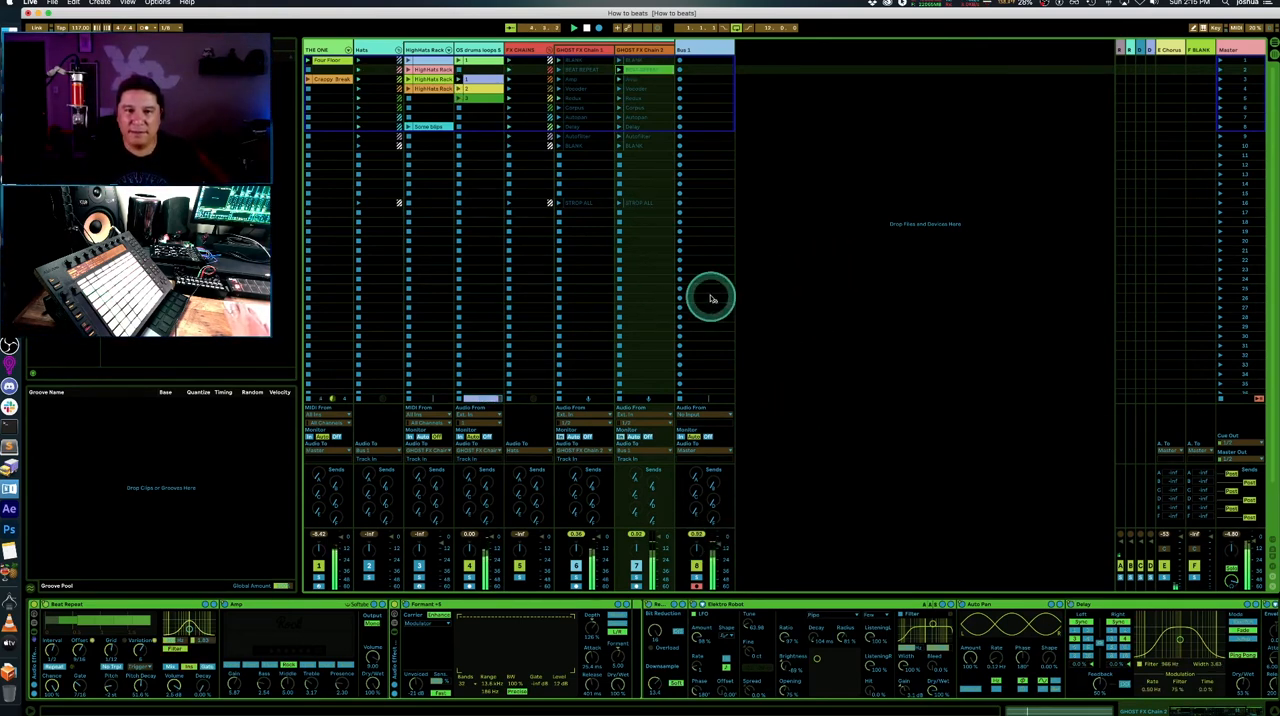
# - Check the Bus 1 track in Arrangement View, stop playback and return to Session View
pyautogui.press('Tab')
pyautogui.click(510, 270)
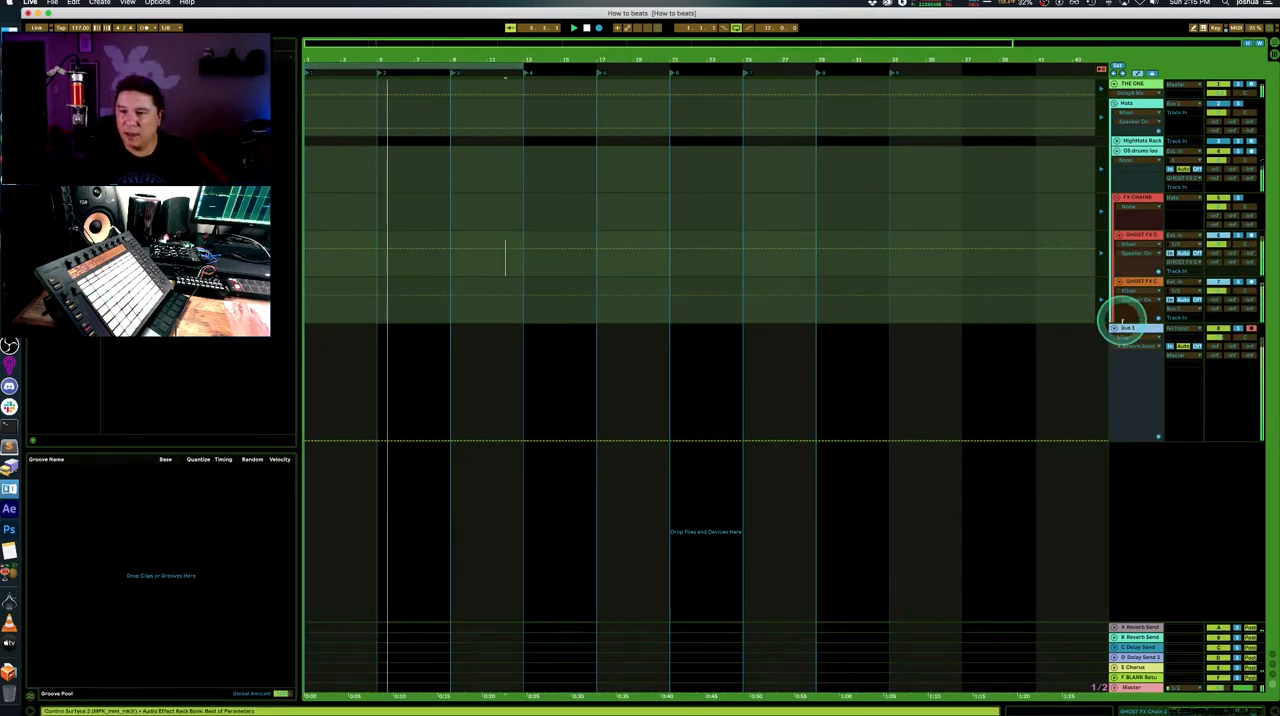
pyautogui.click(1123, 330)
pyautogui.press('Tab')
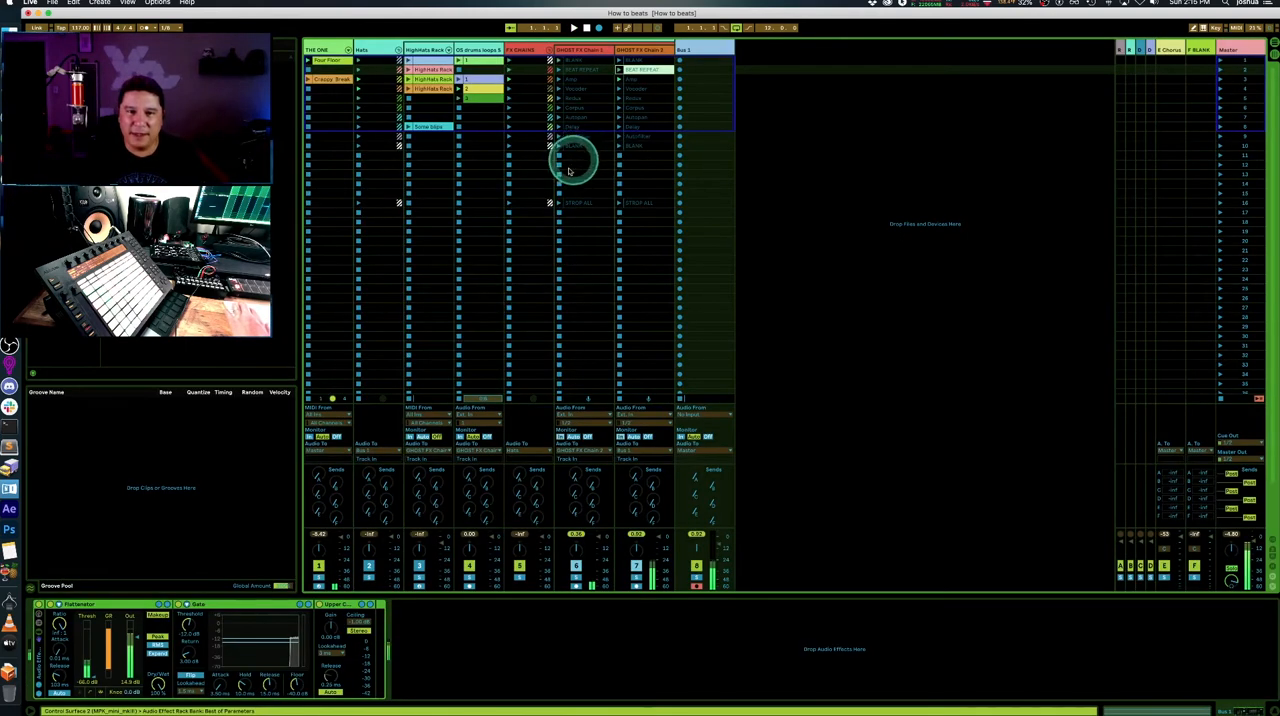
# - Launch the stop-all clip on GHOST FX Chain 2 and cue clip 1 in the third OS drums loops slot
pyautogui.click(620, 203)
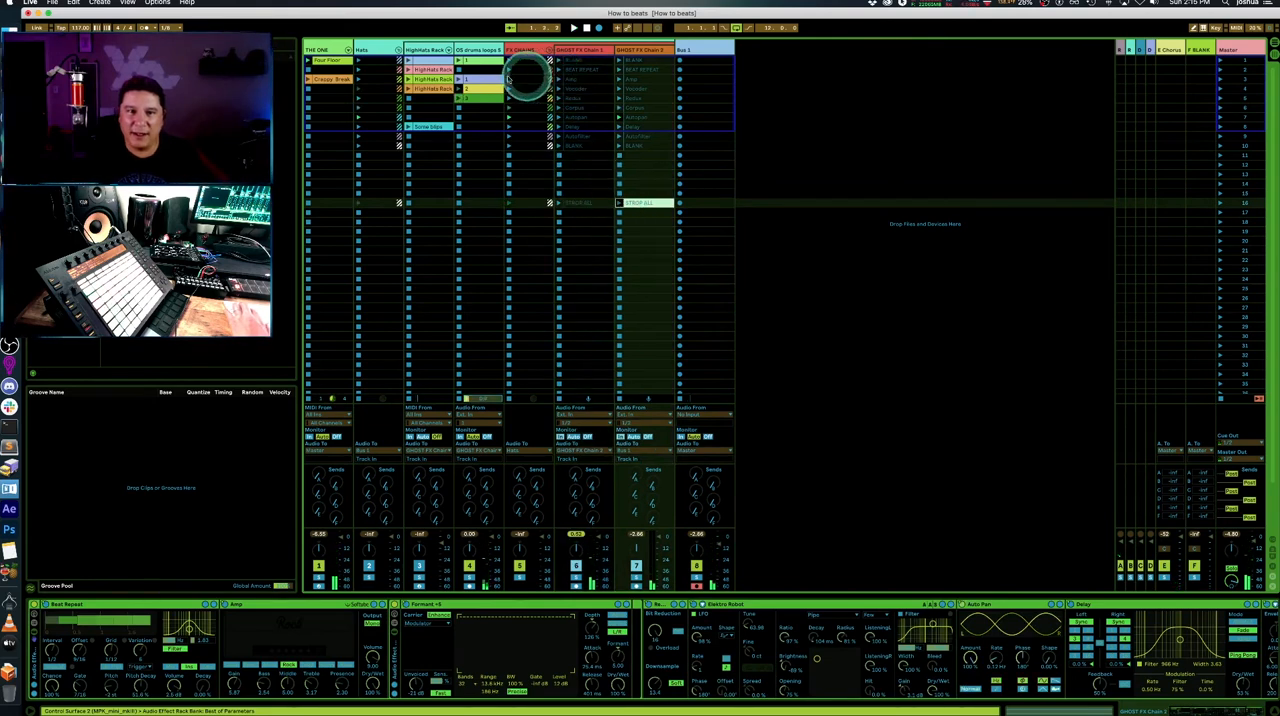
pyautogui.click(477, 77)
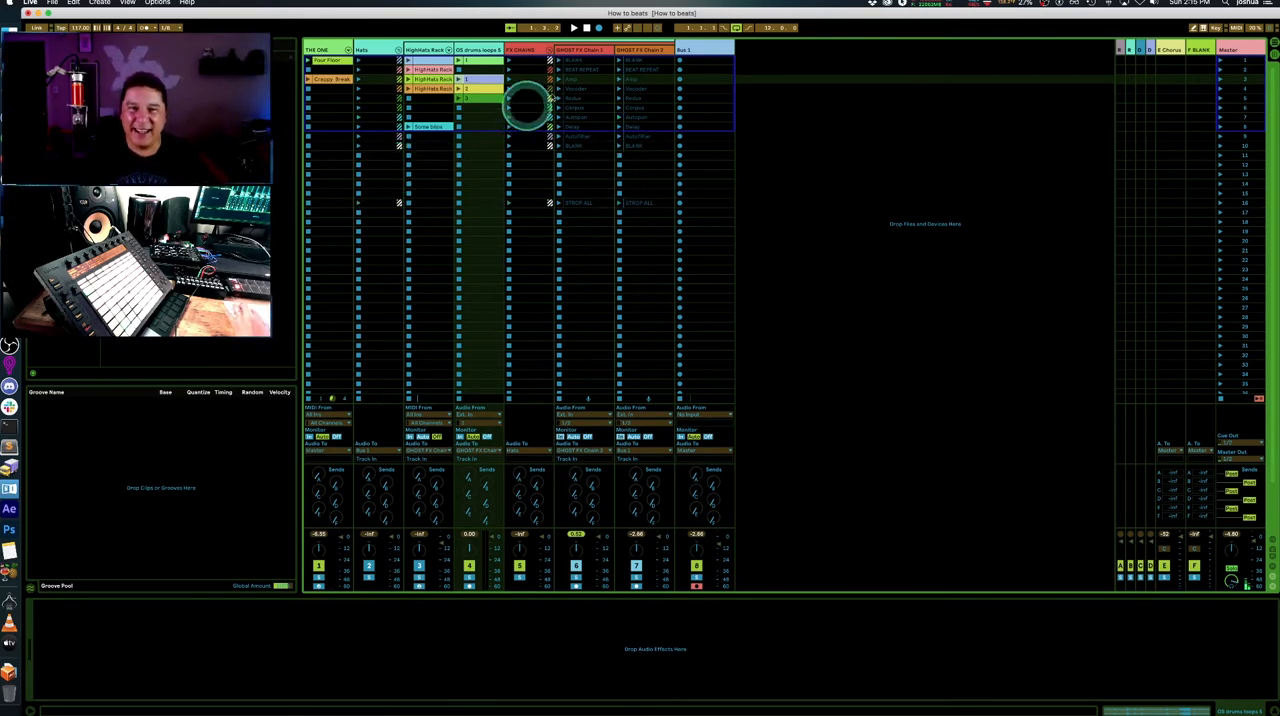
pyautogui.press('Tab')
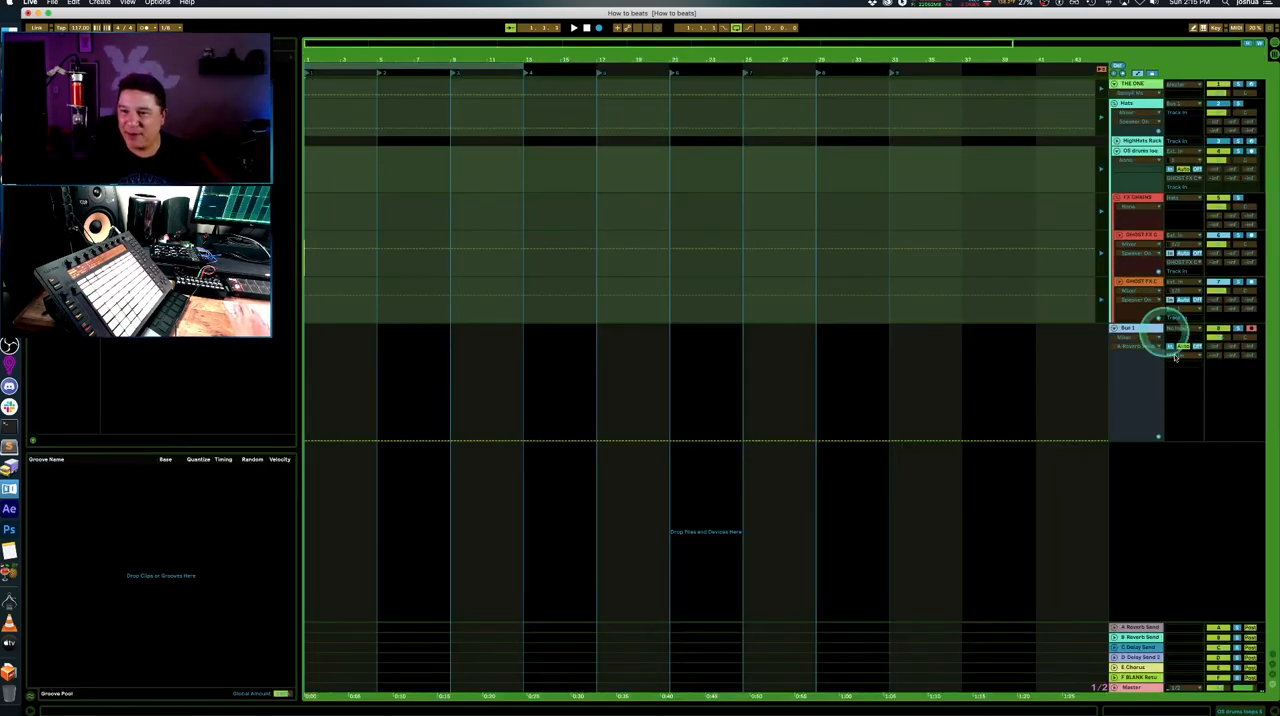
pyautogui.press('Tab')
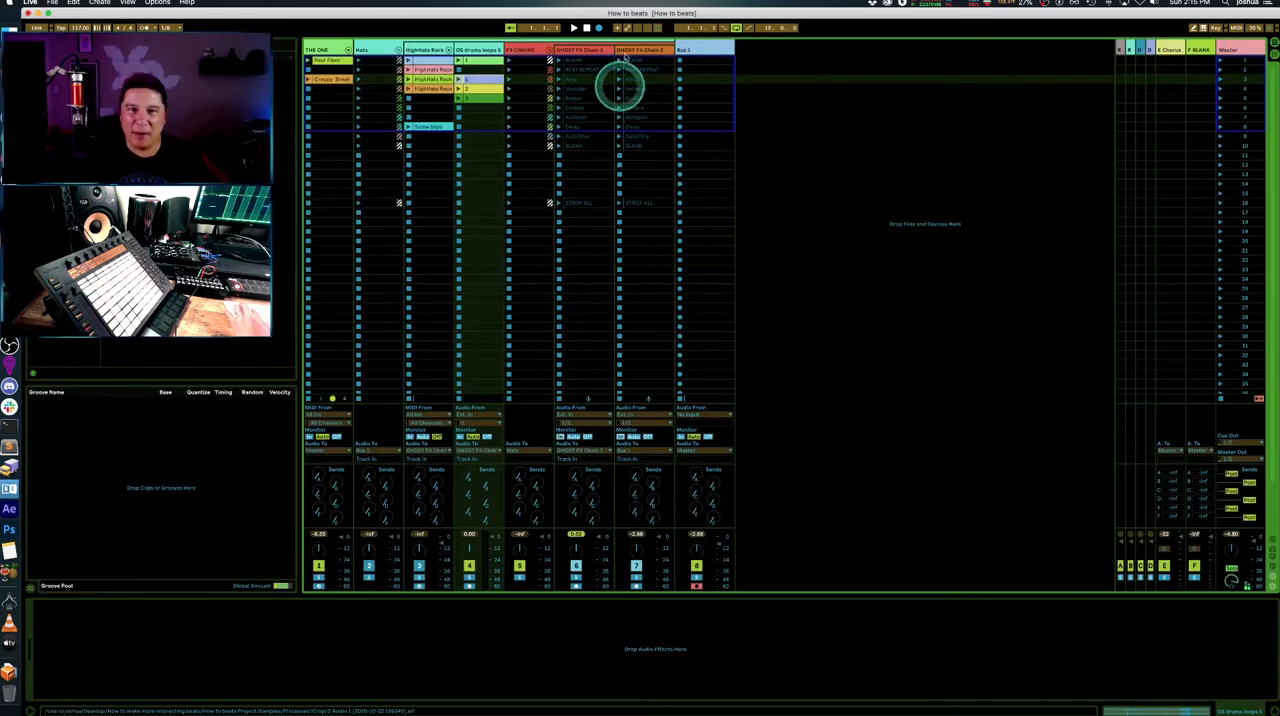
pyautogui.click(708, 60)
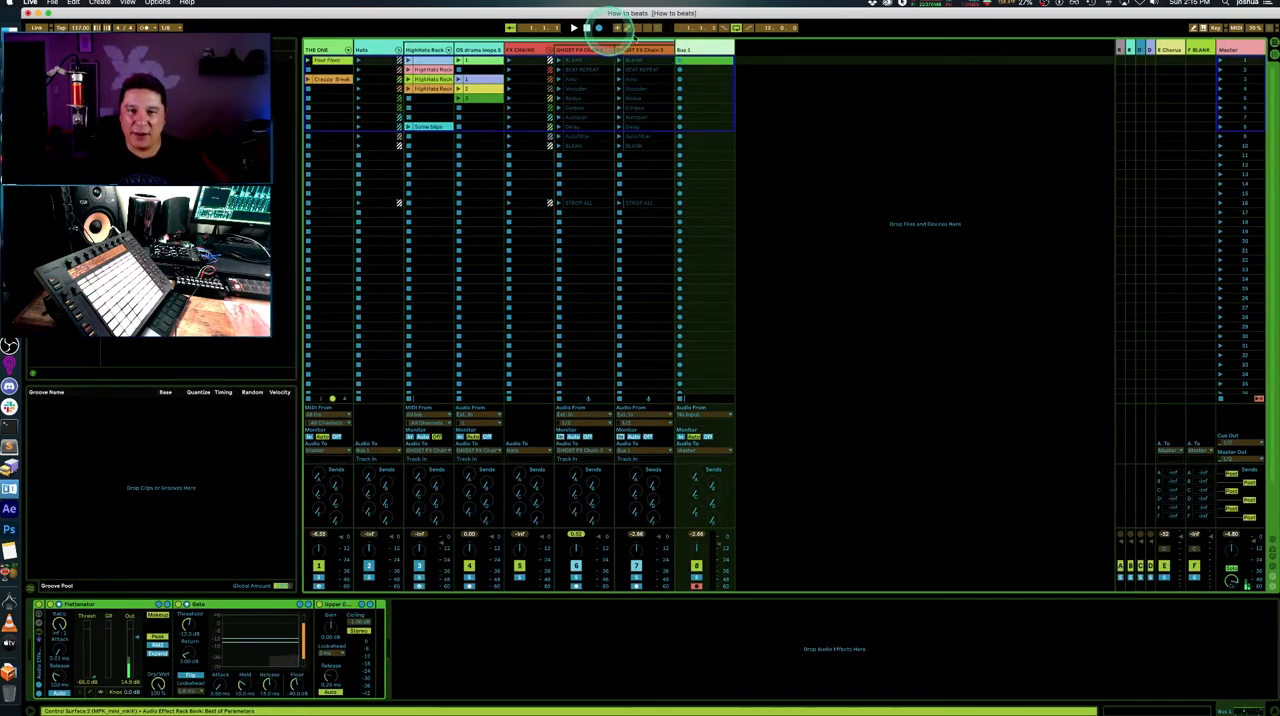
pyautogui.click(480, 50)
pyautogui.click(586, 29)
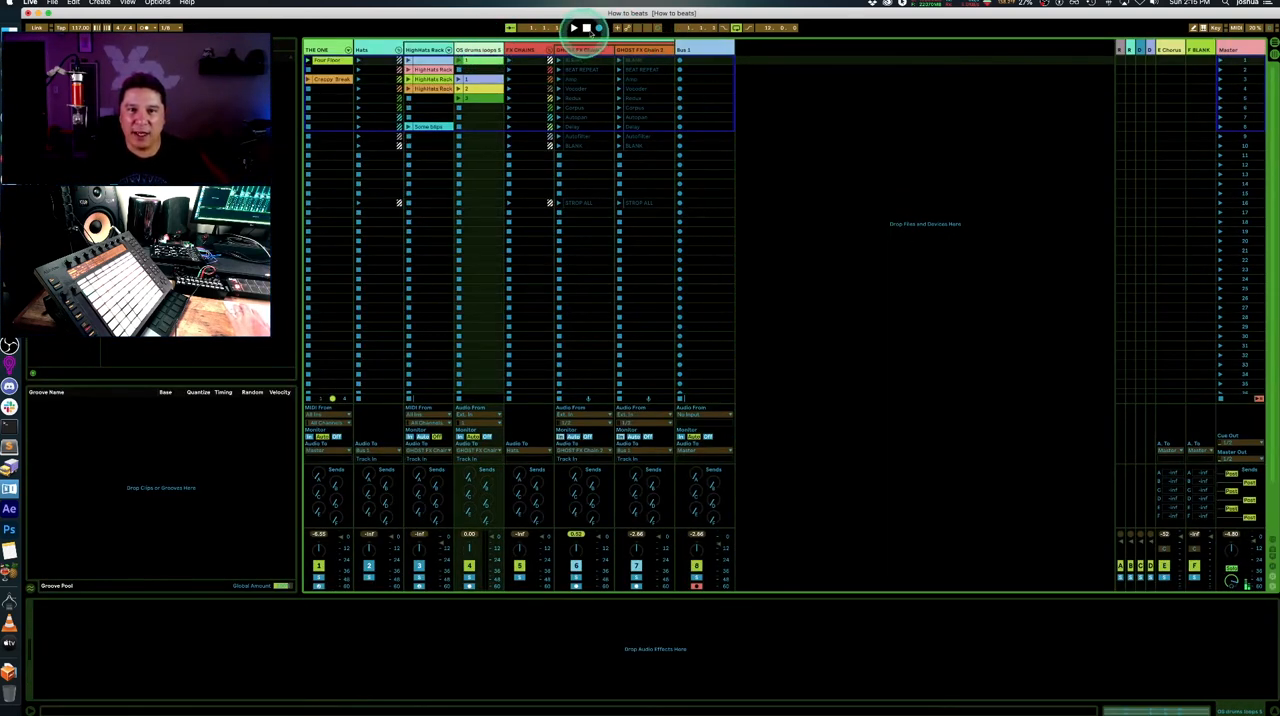
# - Extend the arrangement loop to a length of about 31 bars and return to Session View
pyautogui.press('Tab')
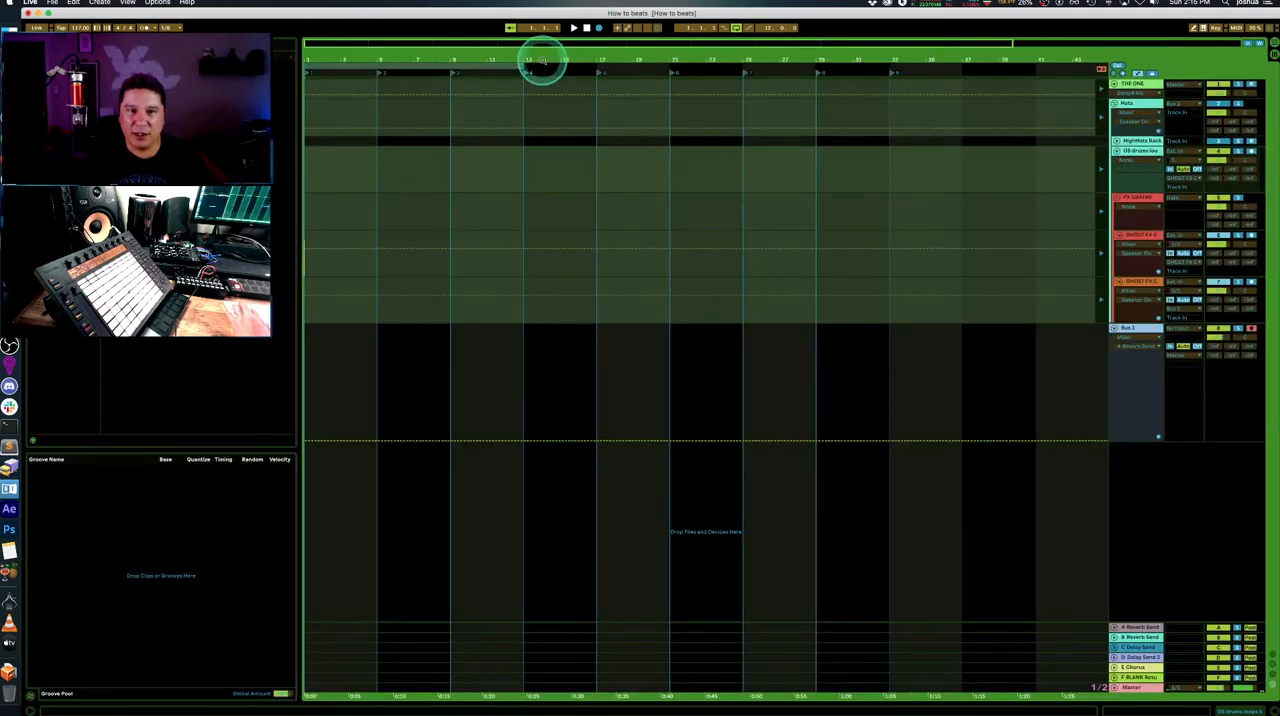
pyautogui.moveTo(521, 66); pyautogui.dragTo(876, 76)
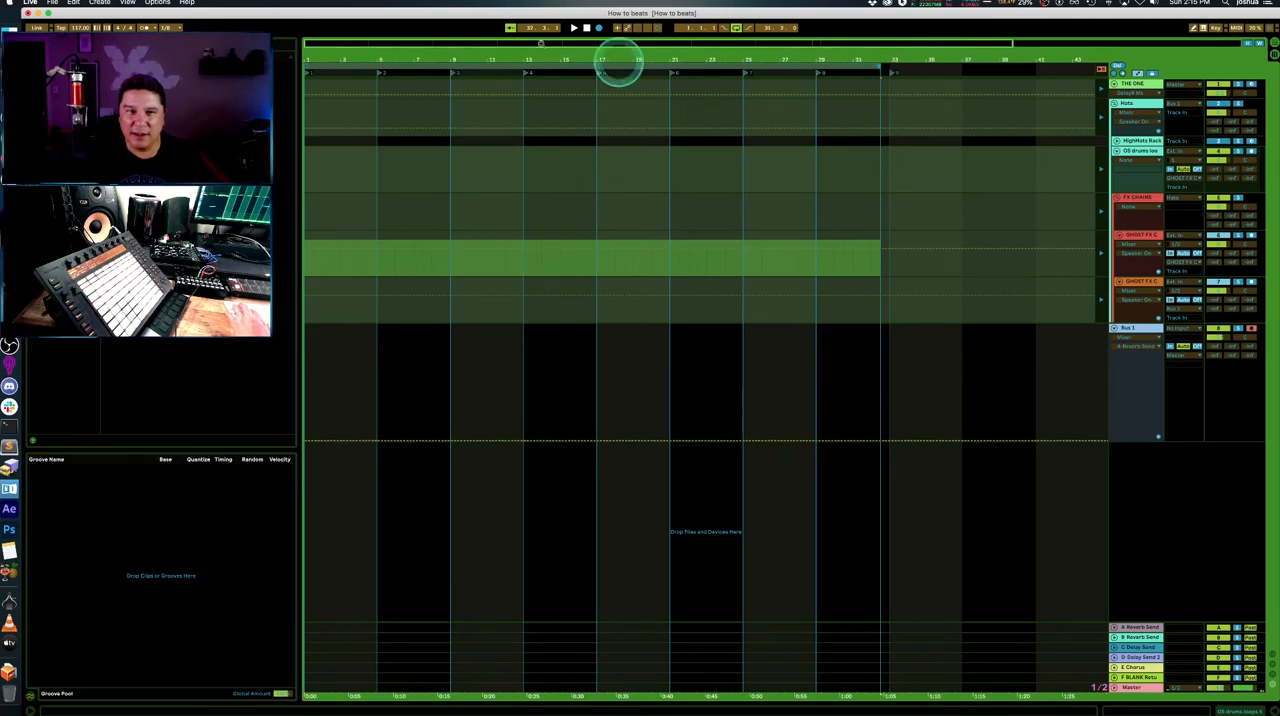
pyautogui.press('Tab')
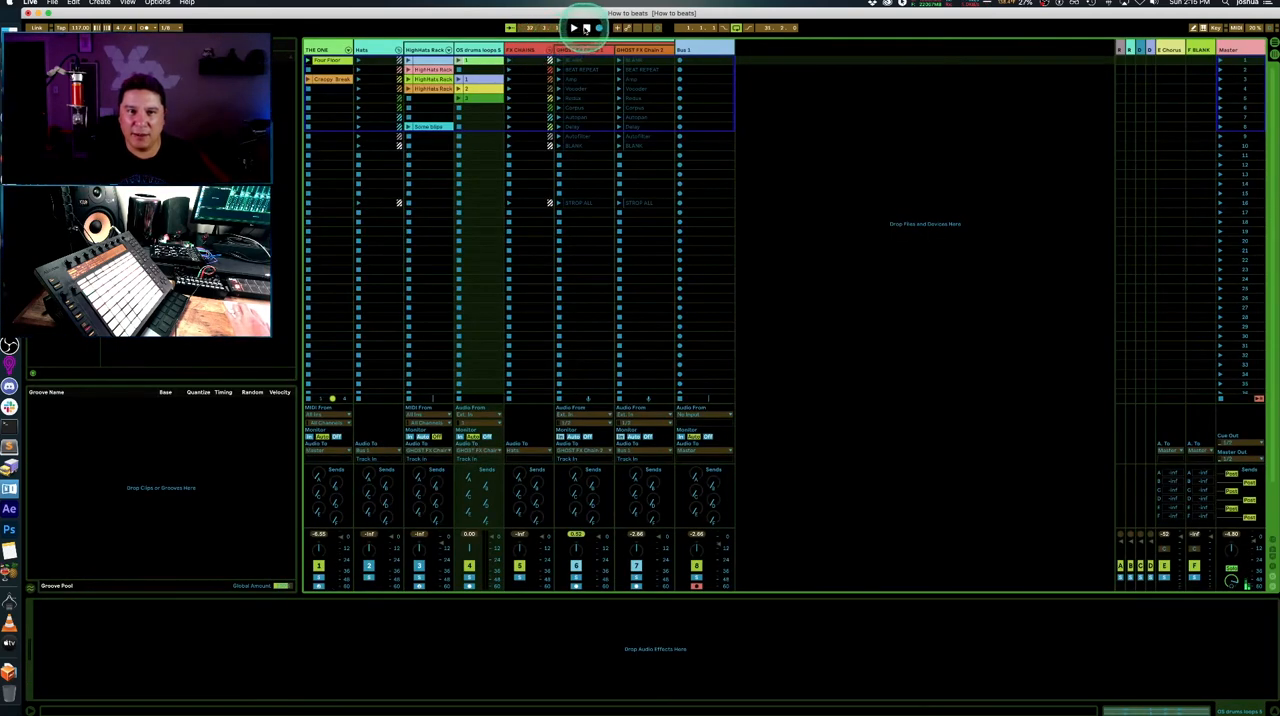
# - Start arrangement recording and launch clip 1 in the third slot of the OS drums loops track
pyautogui.press('Tab')
pyautogui.press('Tab')
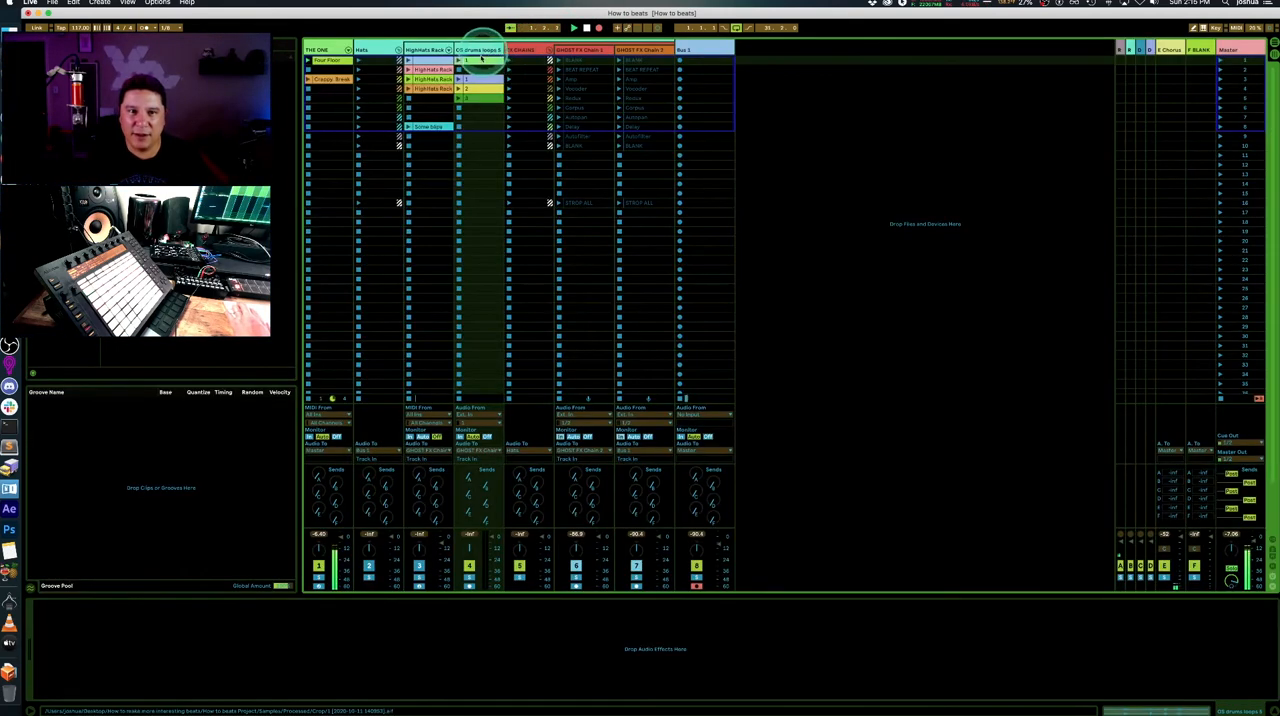
pyautogui.click(460, 80)
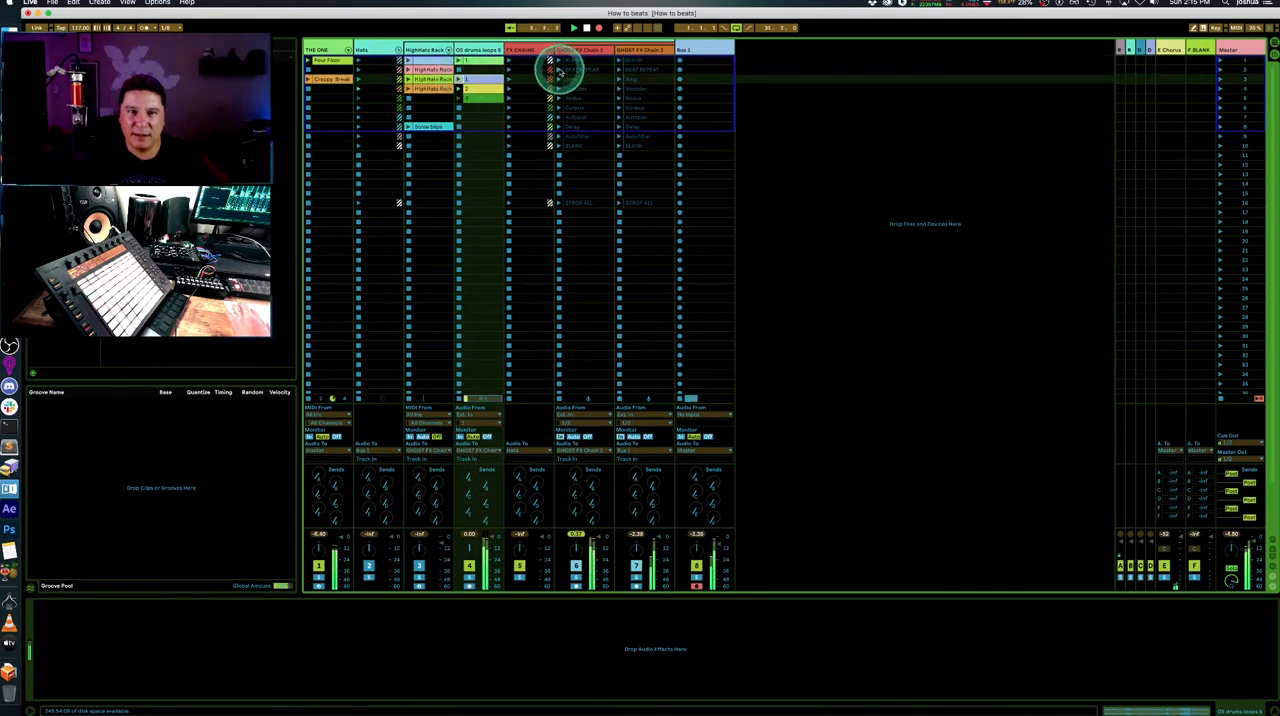
# - Launch the blank clip on GHOST FX Chain 2, monitor the Bus 1 recording in Arrangement View and stop the take
pyautogui.click(563, 66)
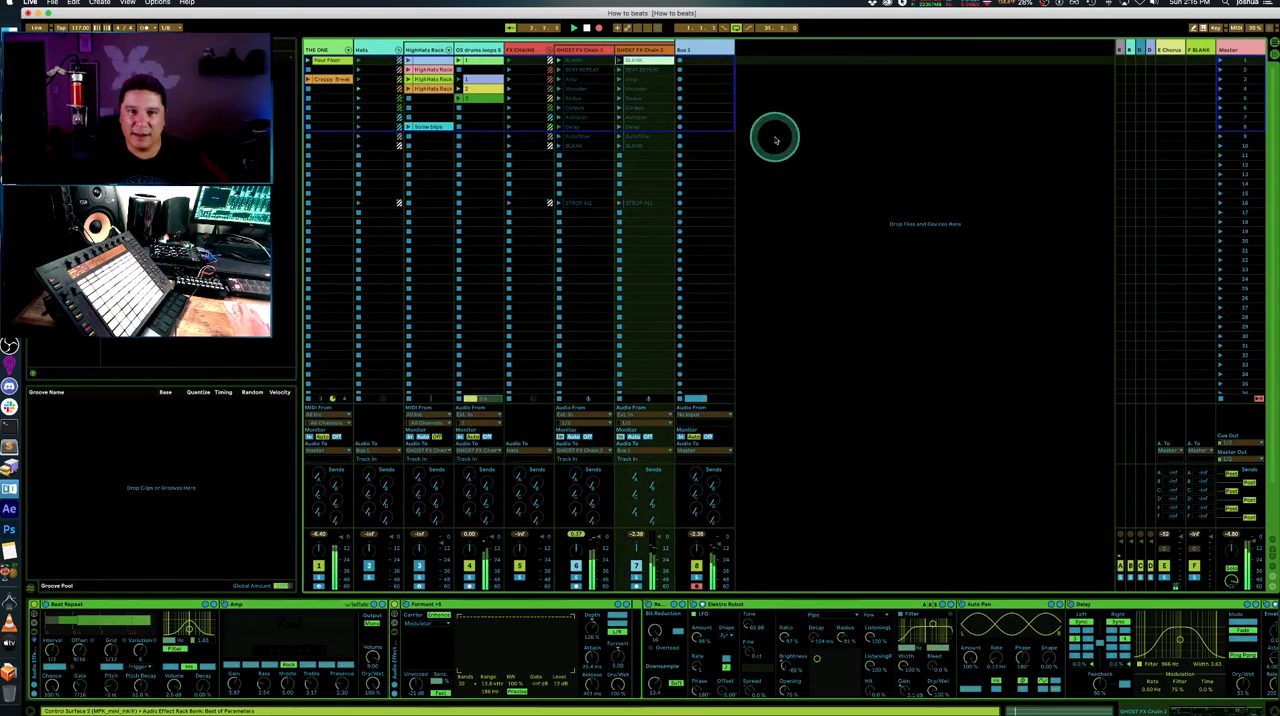
pyautogui.press('Tab')
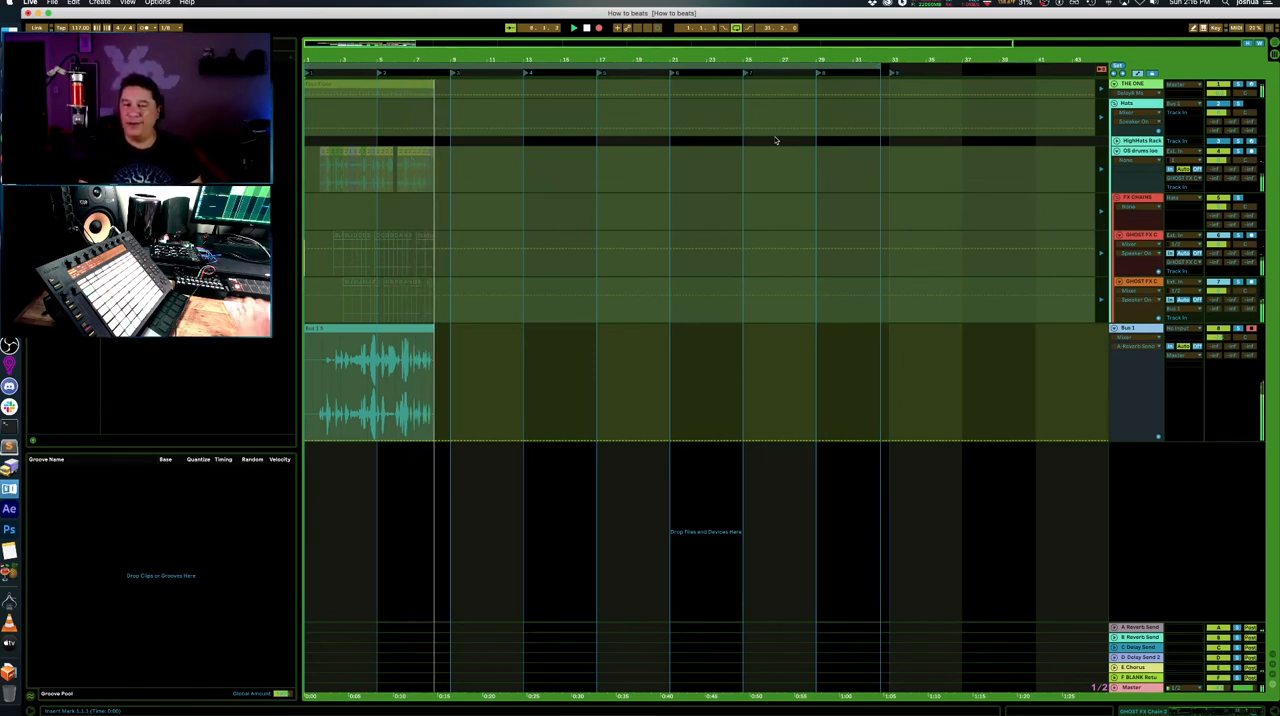
pyautogui.click(609, 108)
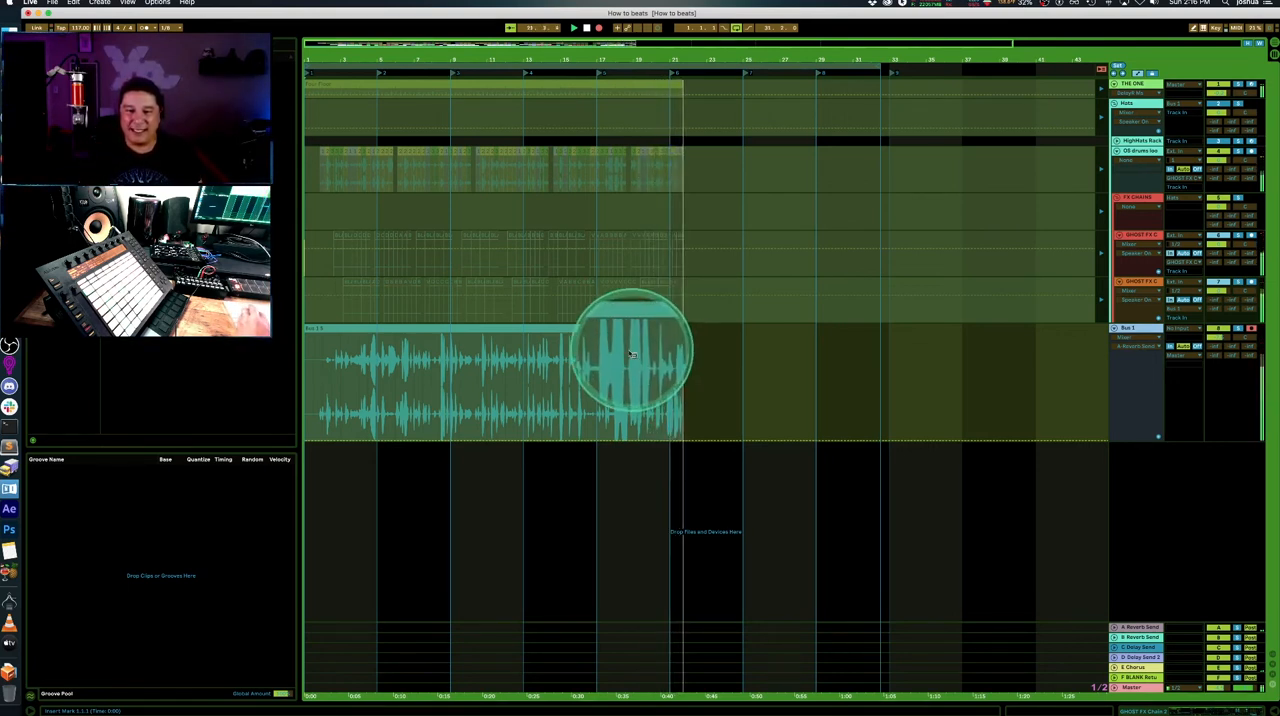
pyautogui.click(586, 28)
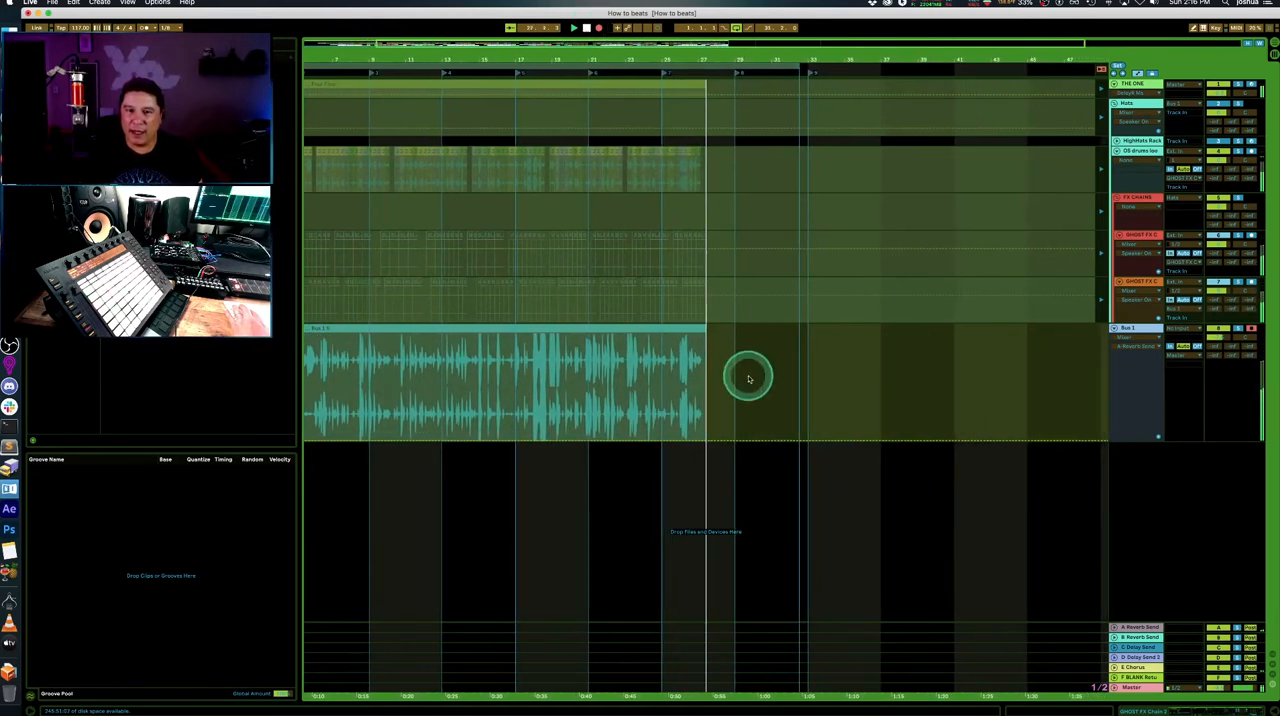
pyautogui.press('space')
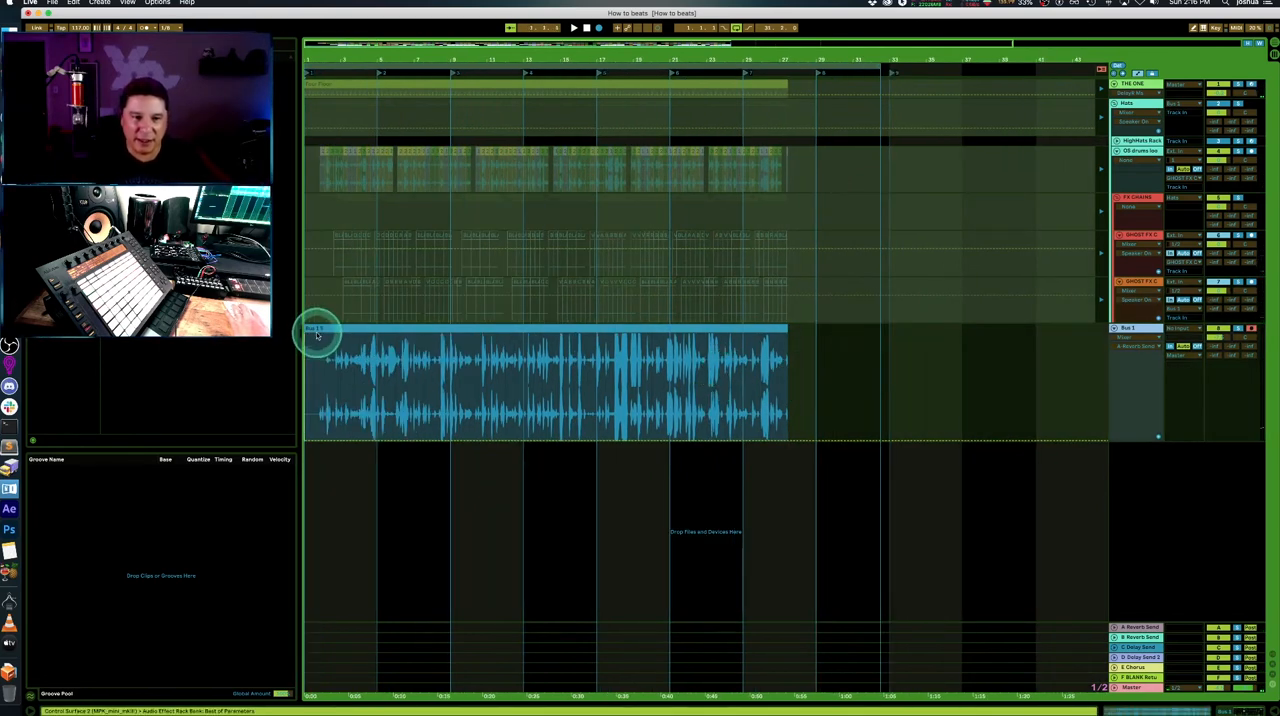
# - Trim the start of the new Bus 1 take to about bar 3 and move the clip back to bar 1
pyautogui.click(310, 328)
pyautogui.moveTo(345, 327); pyautogui.dragTo(371, 327)
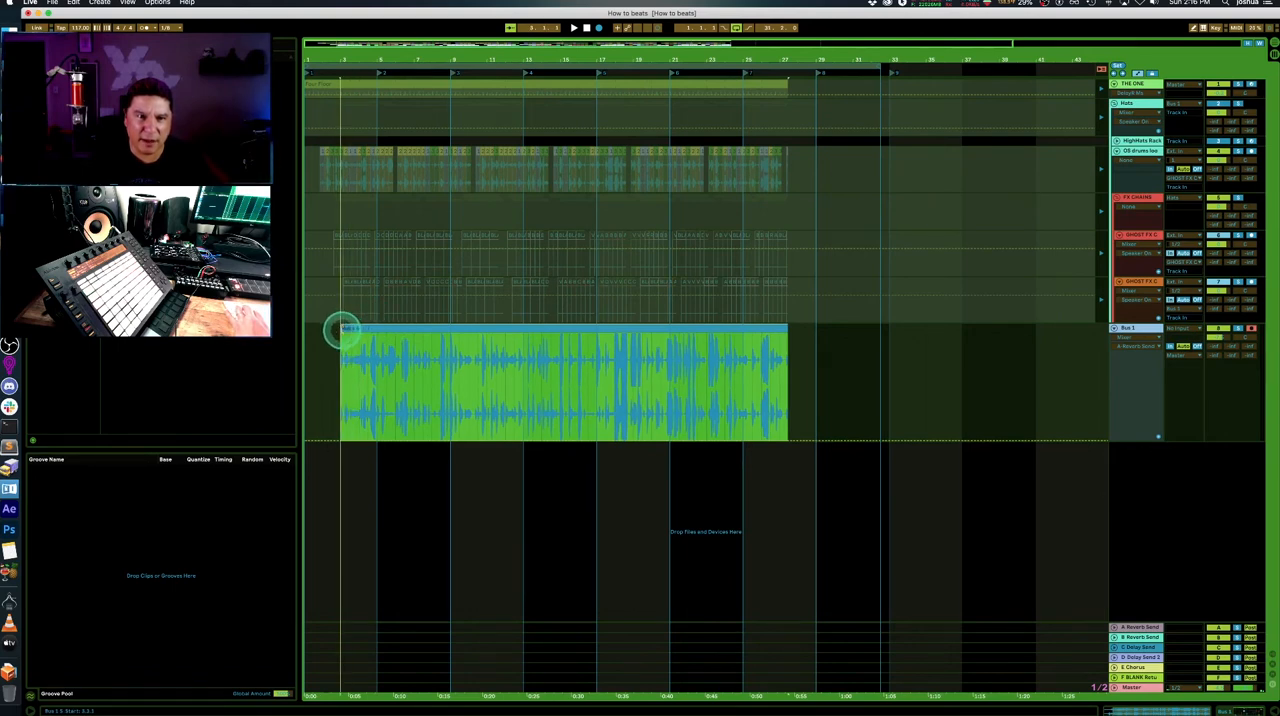
pyautogui.moveTo(360, 328); pyautogui.dragTo(323, 331)
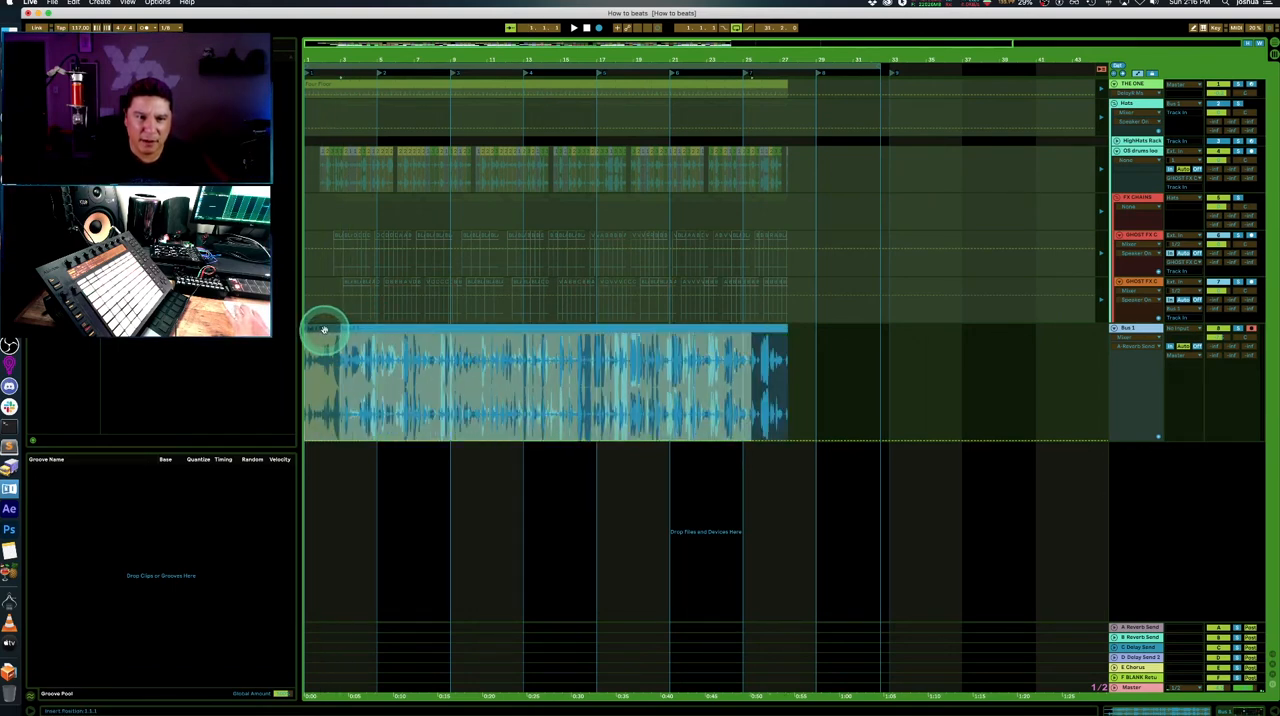
pyautogui.click(758, 335)
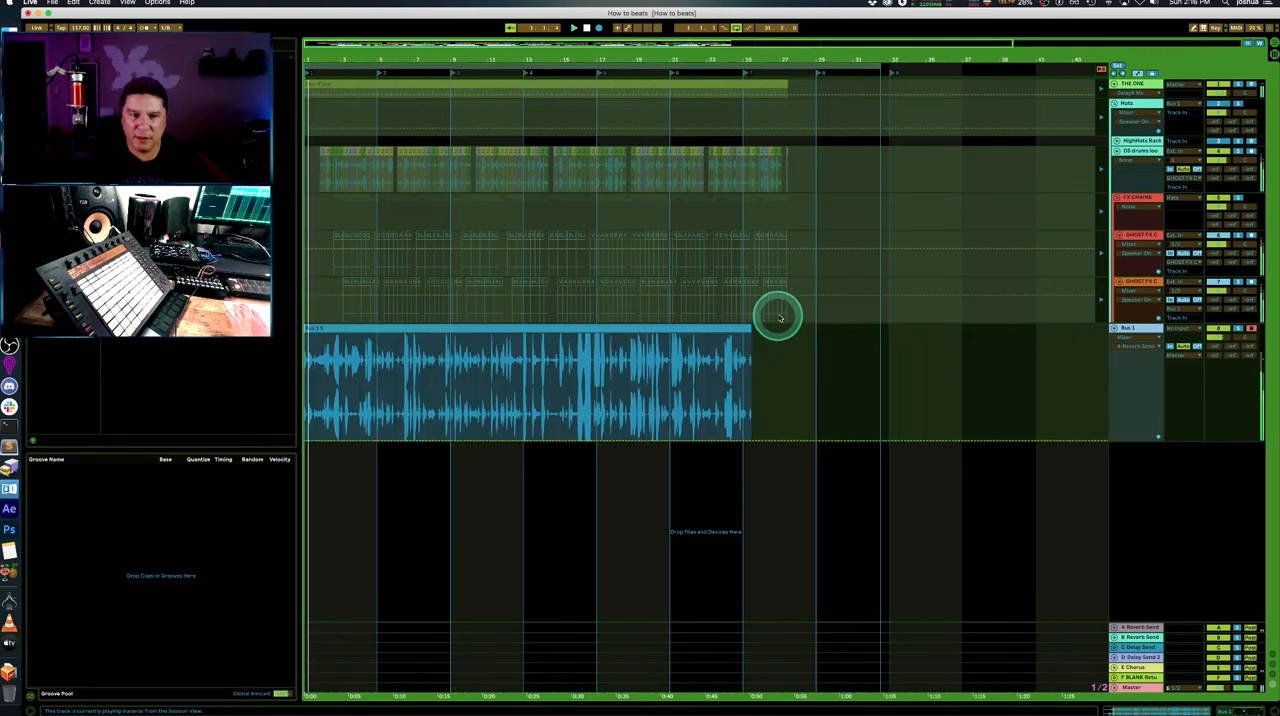
# - Play back the trimmed Bus 1 take and listen for usable sections
pyautogui.press('space')
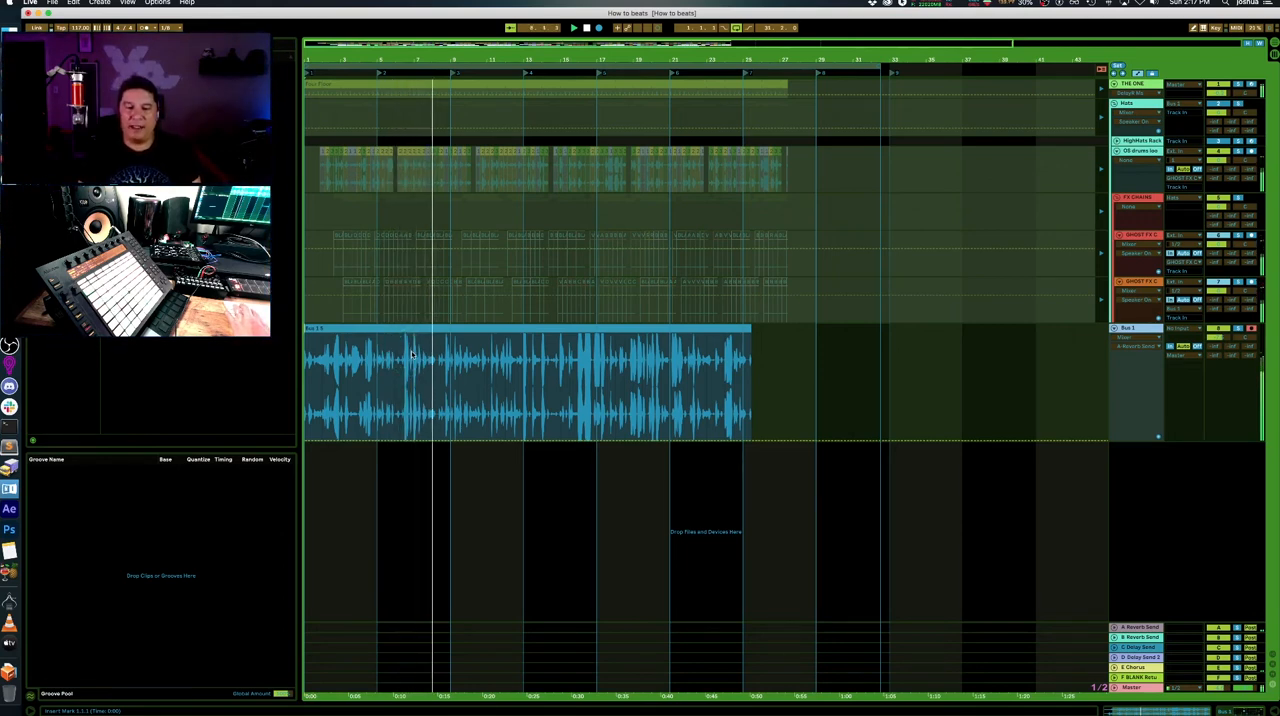
pyautogui.click(411, 354)
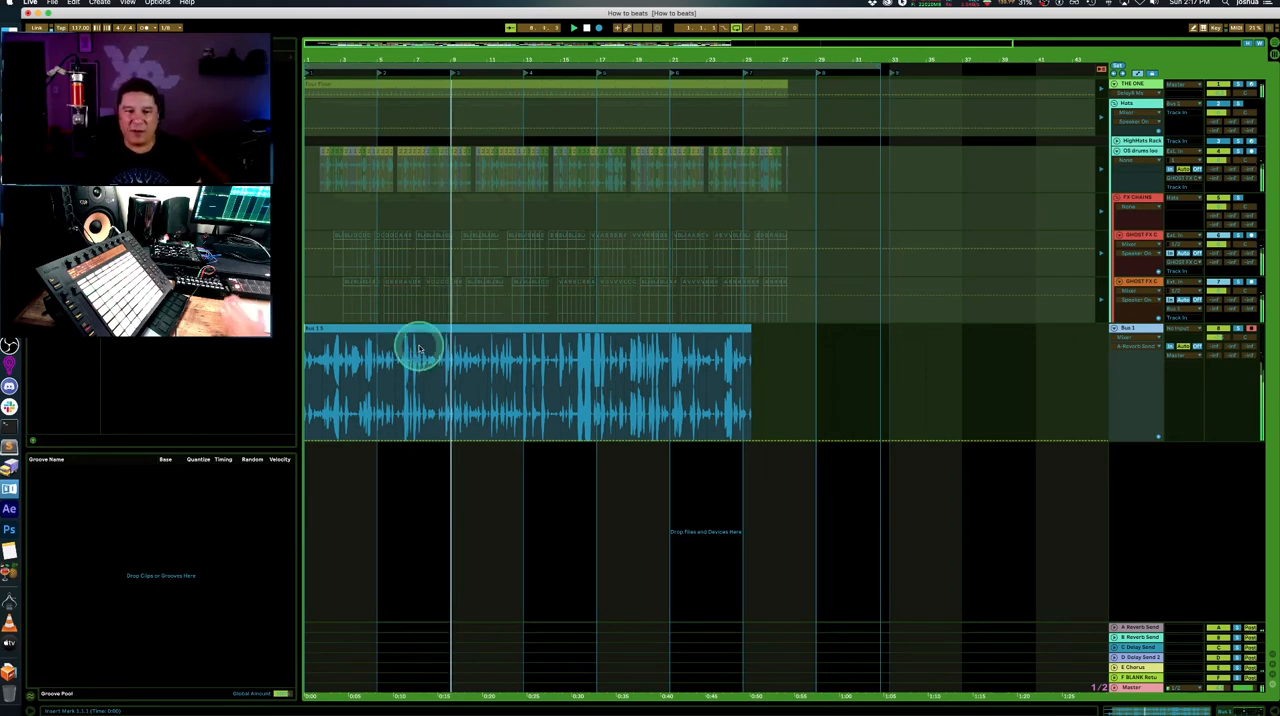
pyautogui.click(414, 328)
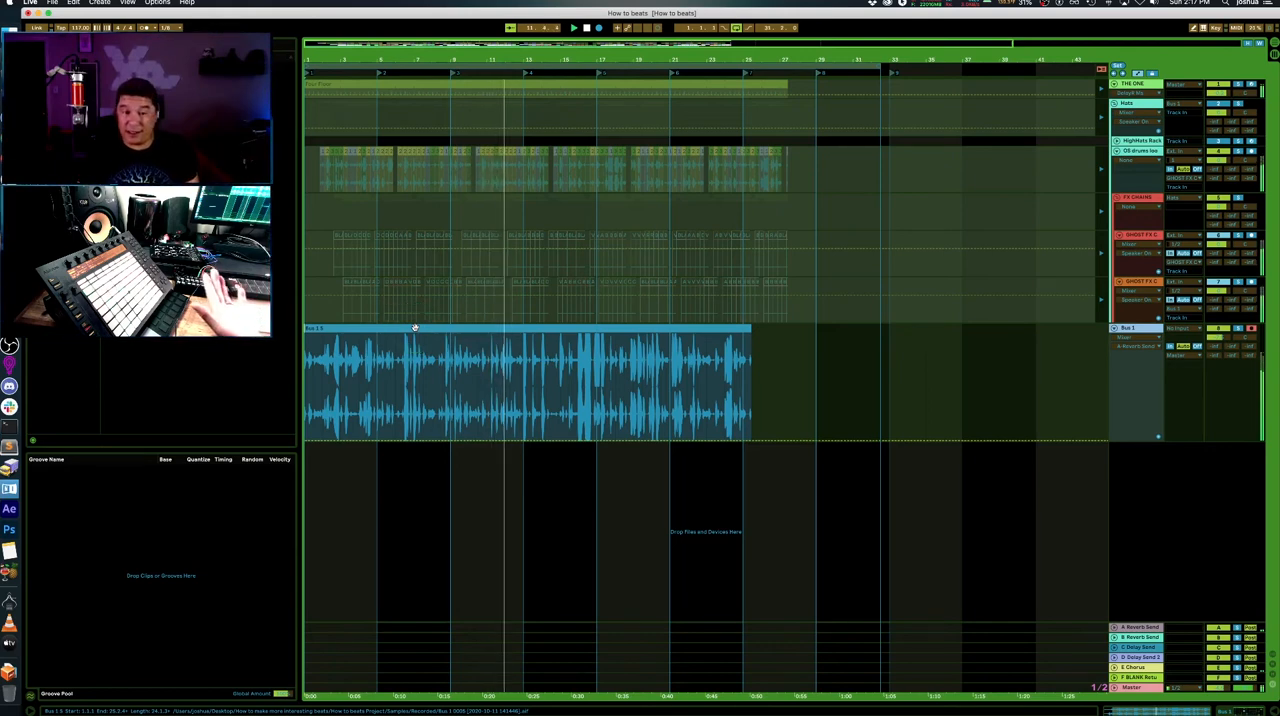
pyautogui.click(551, 160)
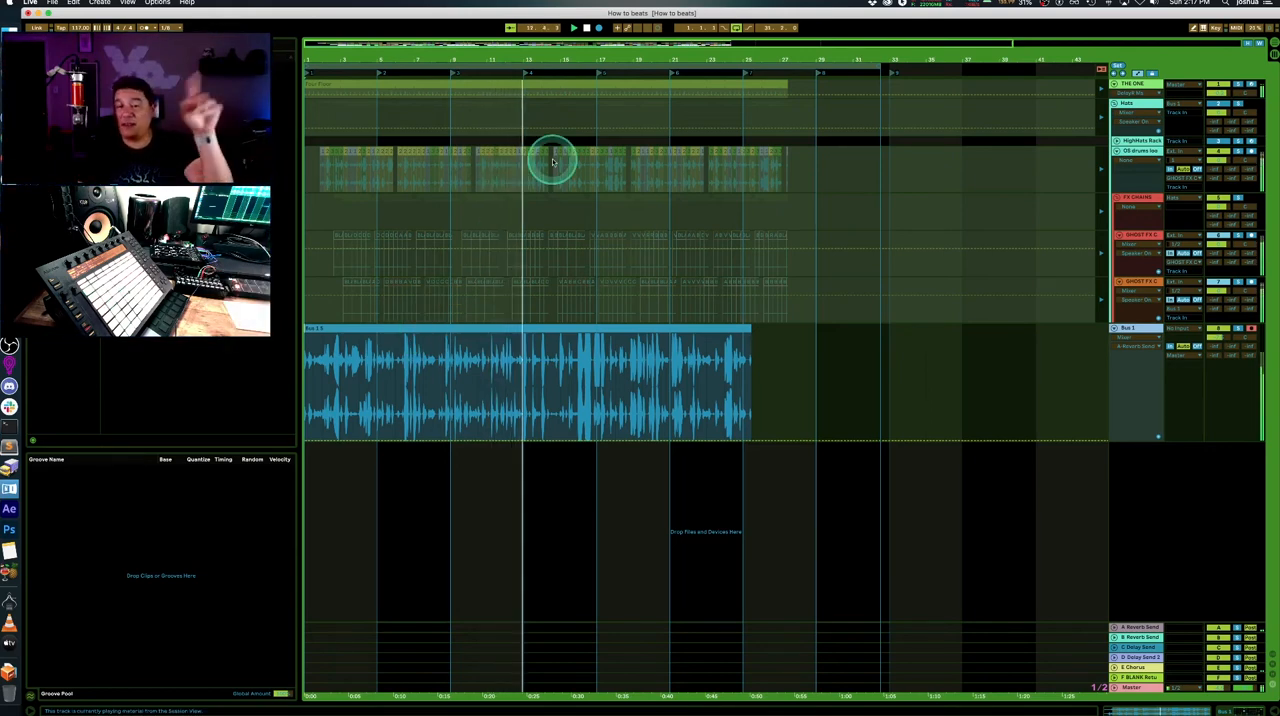
pyautogui.click(552, 163)
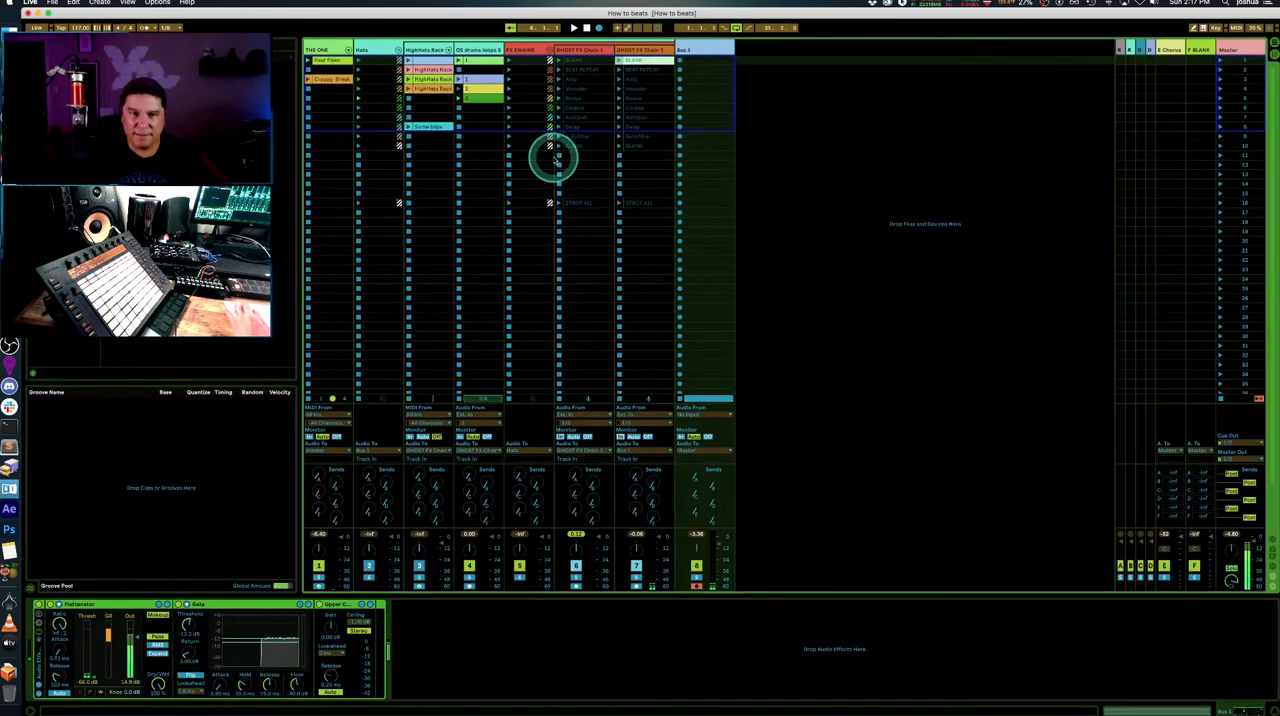
pyautogui.press('Tab')
pyautogui.press('Tab')
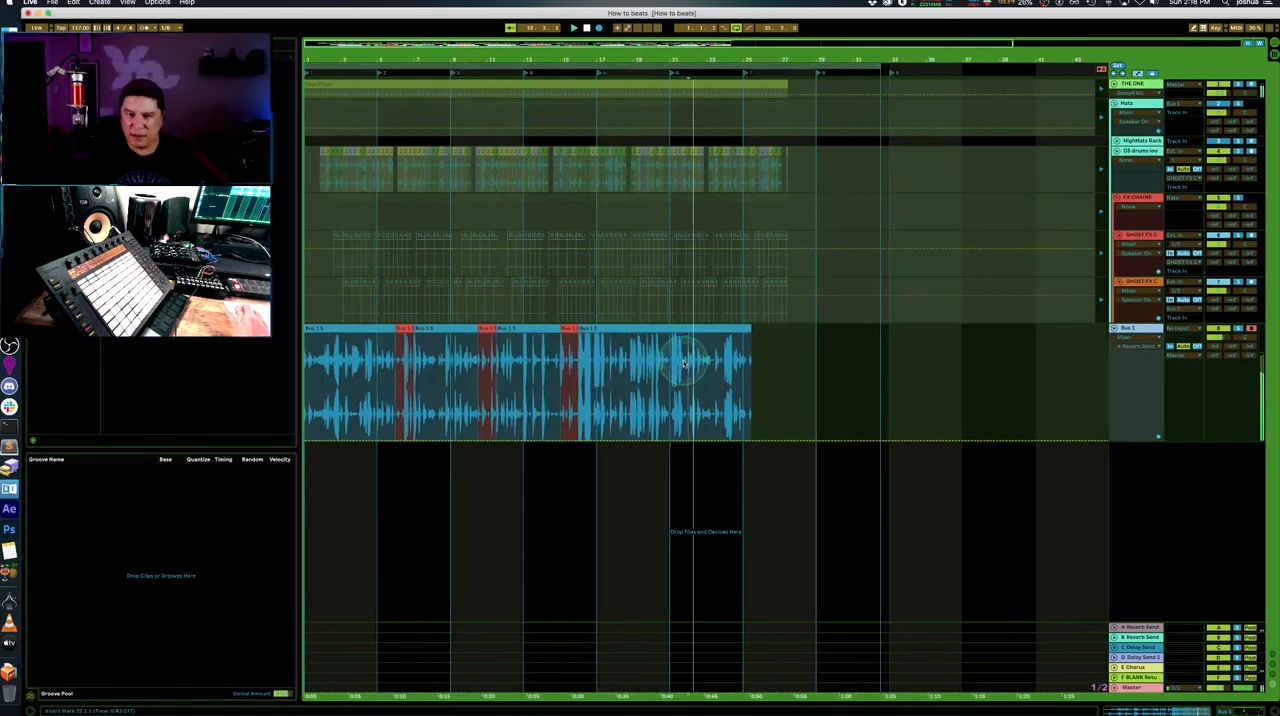
# - Delete the unwanted blue sections of the Bus 1 take and join the red slices end to end from bar 1
pyautogui.press('Delete')
pyautogui.moveTo(400, 329); pyautogui.dragTo(387, 343)
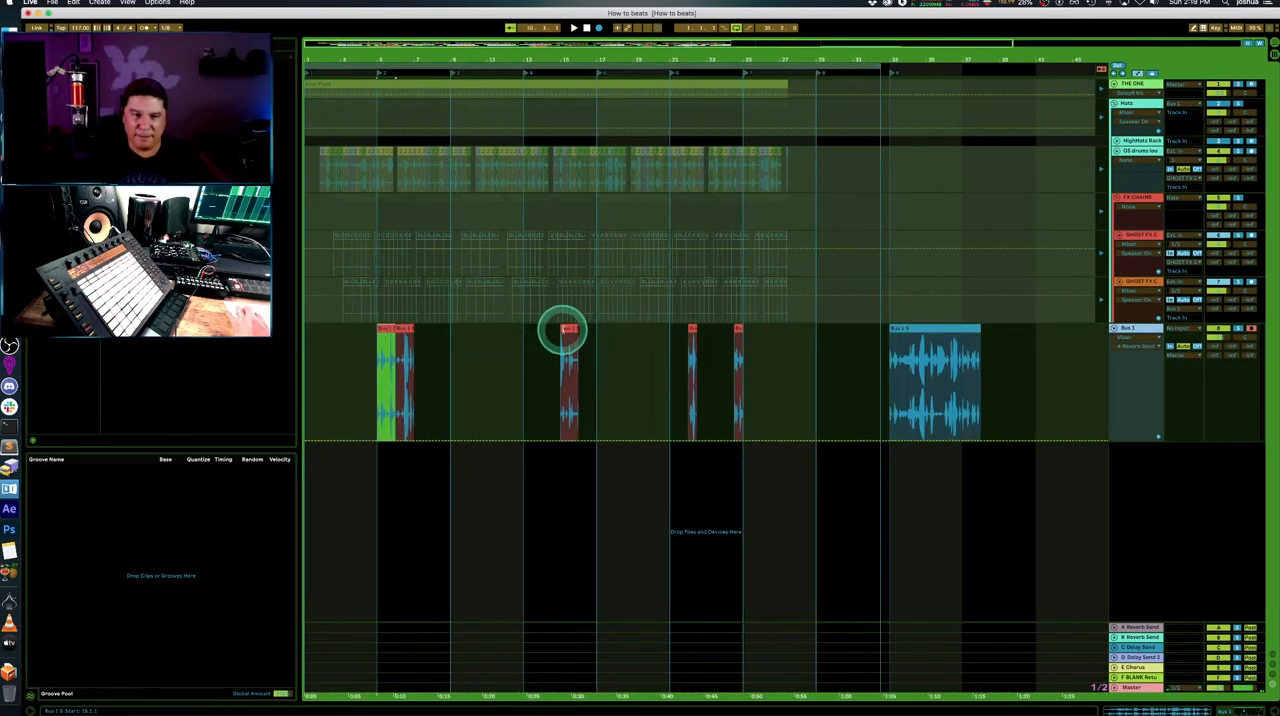
pyautogui.moveTo(565, 329); pyautogui.dragTo(417, 340)
pyautogui.moveTo(691, 329); pyautogui.dragTo(438, 344)
pyautogui.moveTo(738, 328); pyautogui.dragTo(446, 334)
pyautogui.moveTo(338, 331); pyautogui.dragTo(306, 334)
# - Audition the joined red slices and shorten the arrangement loop to the first four bars
pyautogui.click(557, 266)
pyautogui.press('space')
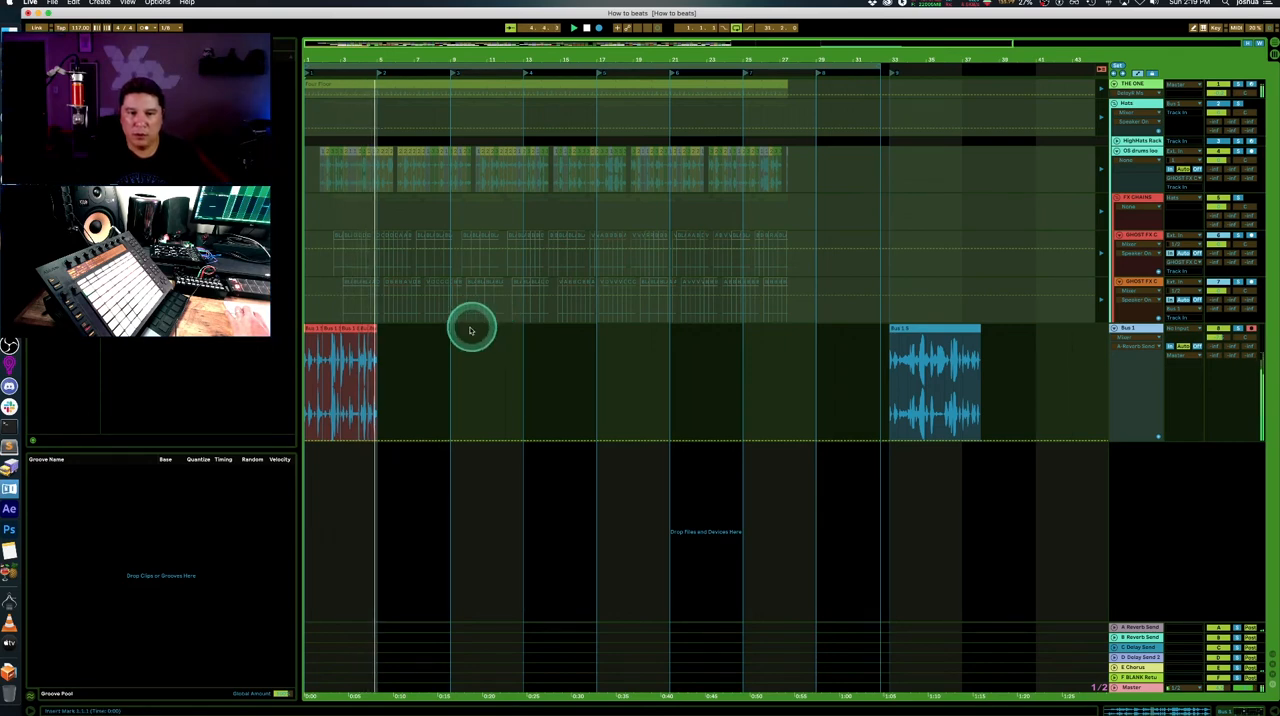
pyautogui.moveTo(880, 72); pyautogui.dragTo(378, 68)
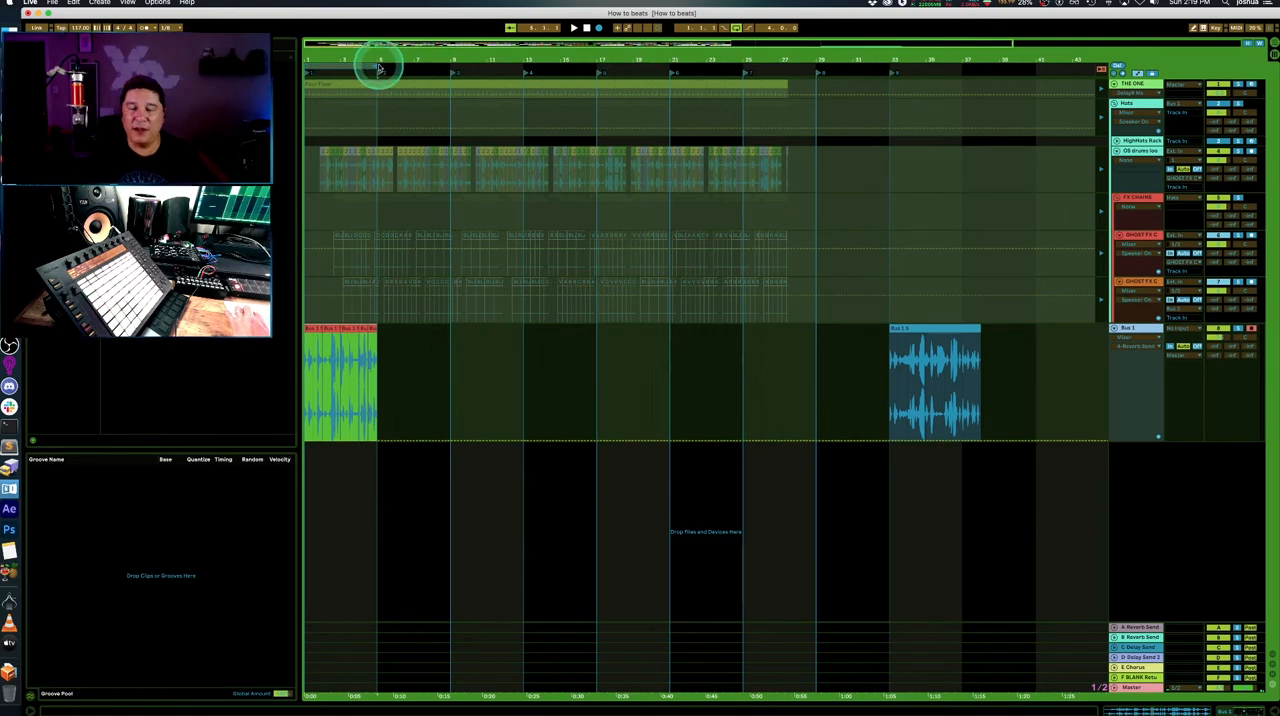
# - Consolidate the joined red slices into a single four-bar Bus 1 clip and open its sample editor
pyautogui.rightClick(333, 332)
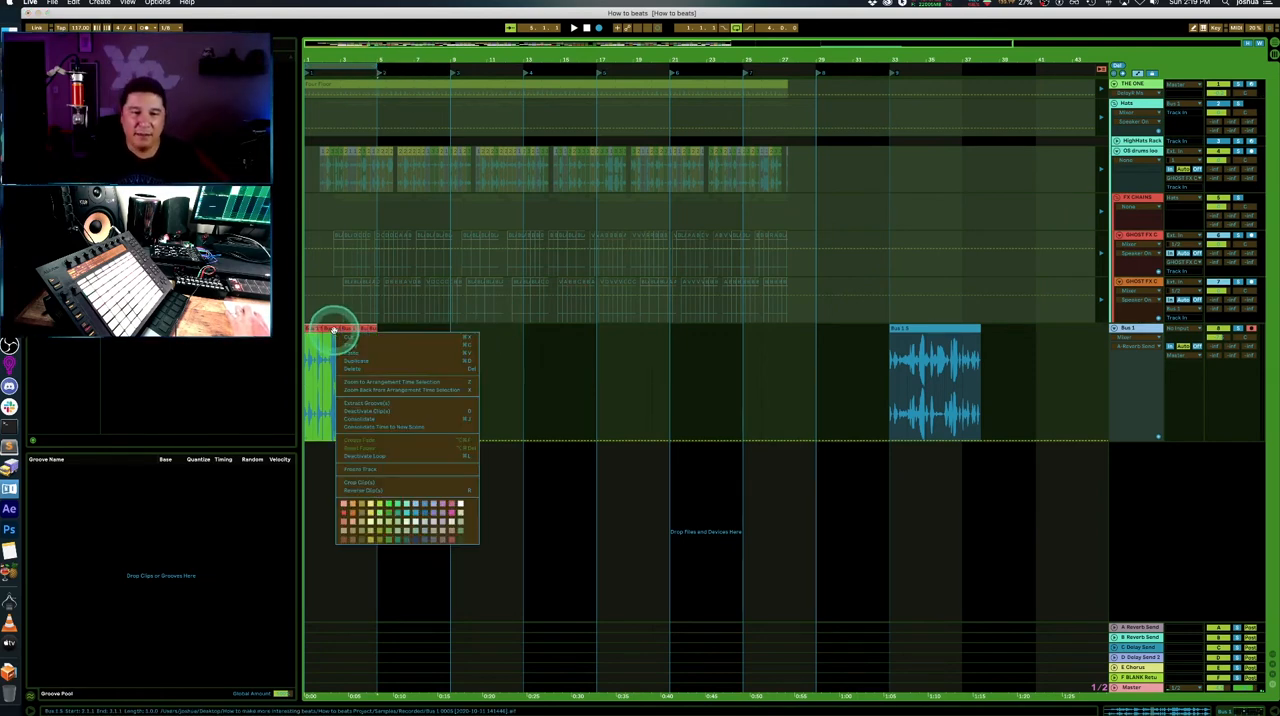
pyautogui.click(400, 419)
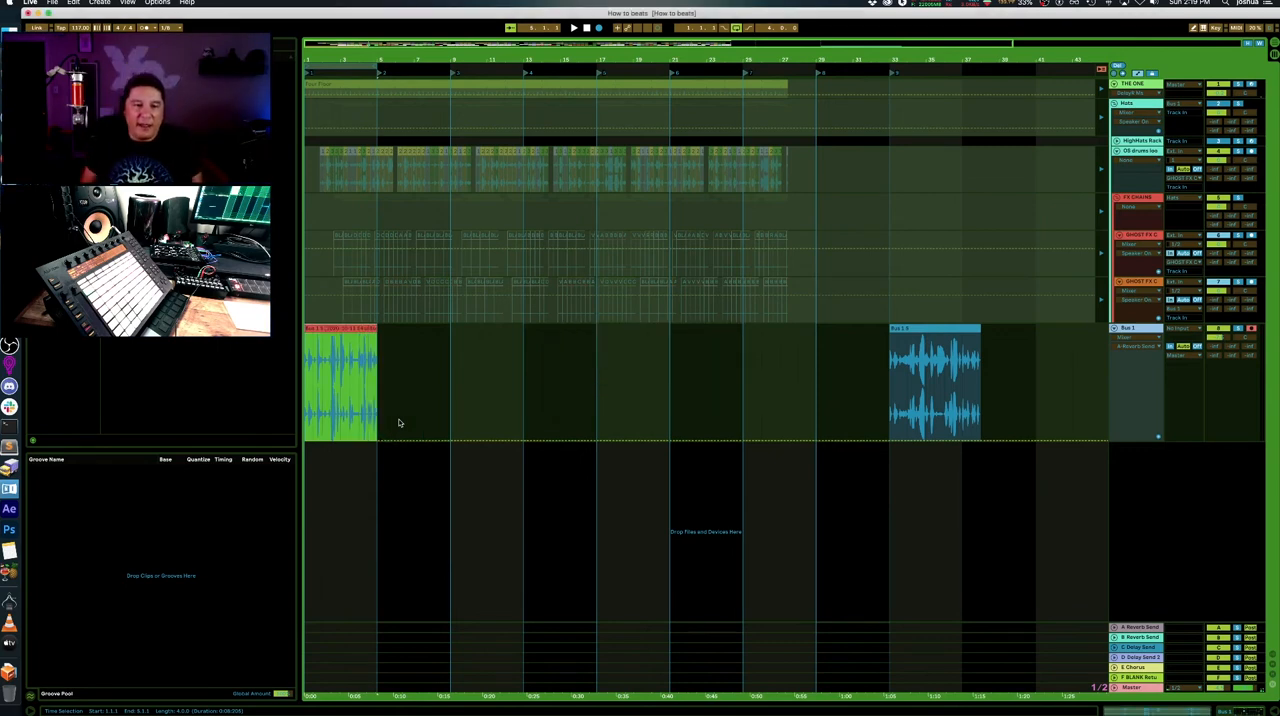
pyautogui.doubleClick(320, 345)
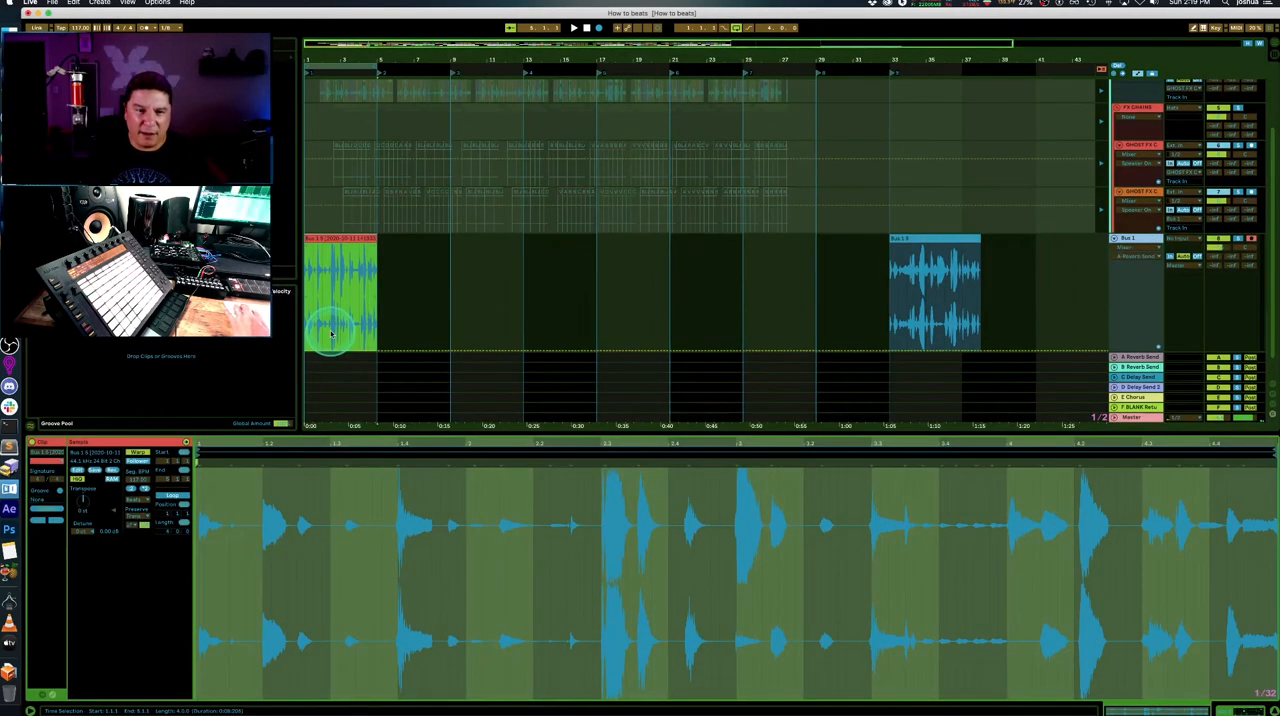
# - Add warp markers at all transients of the consolidated clip, start playback and turn on clip looping
pyautogui.click(471, 553)
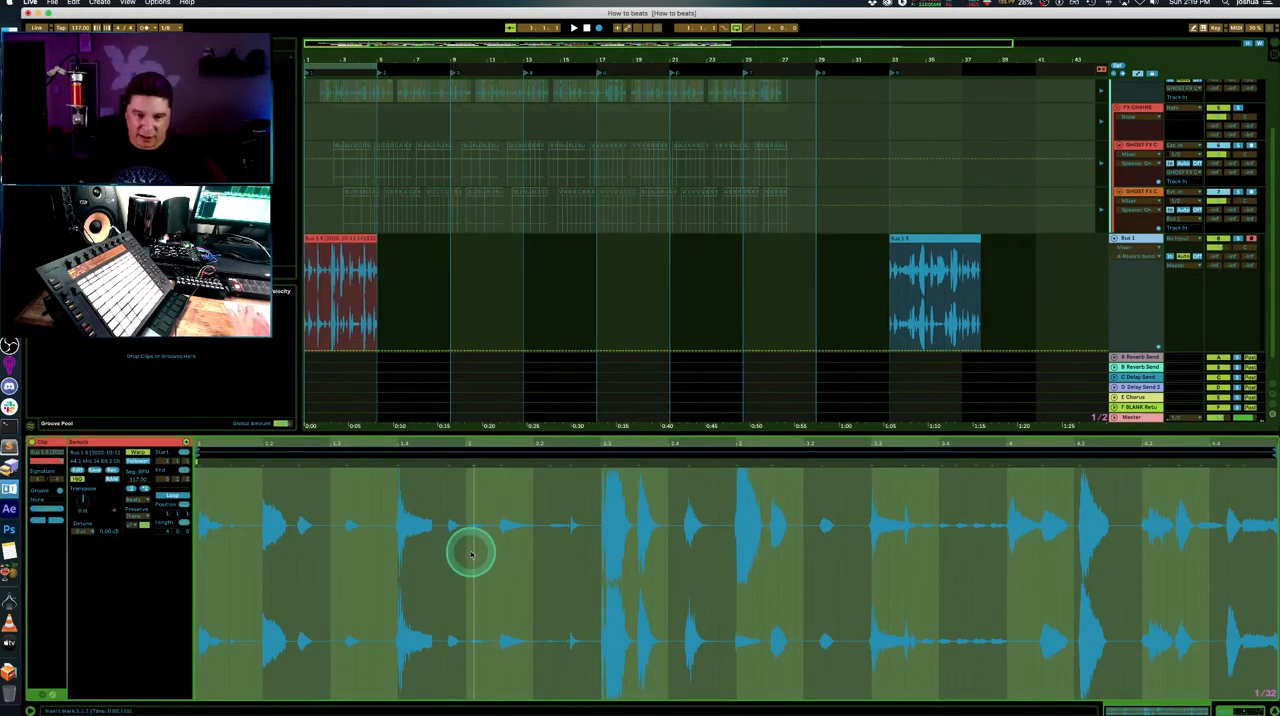
pyautogui.press('super+a')
pyautogui.press('super+i')
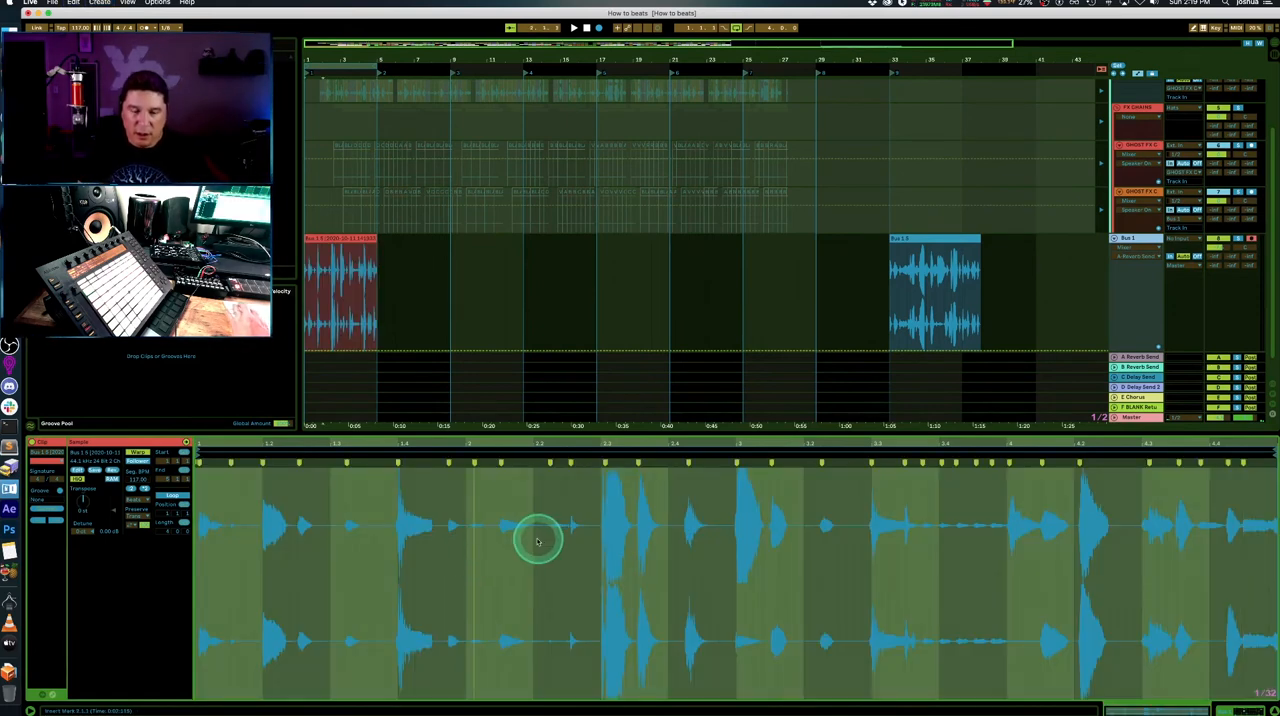
pyautogui.press('space')
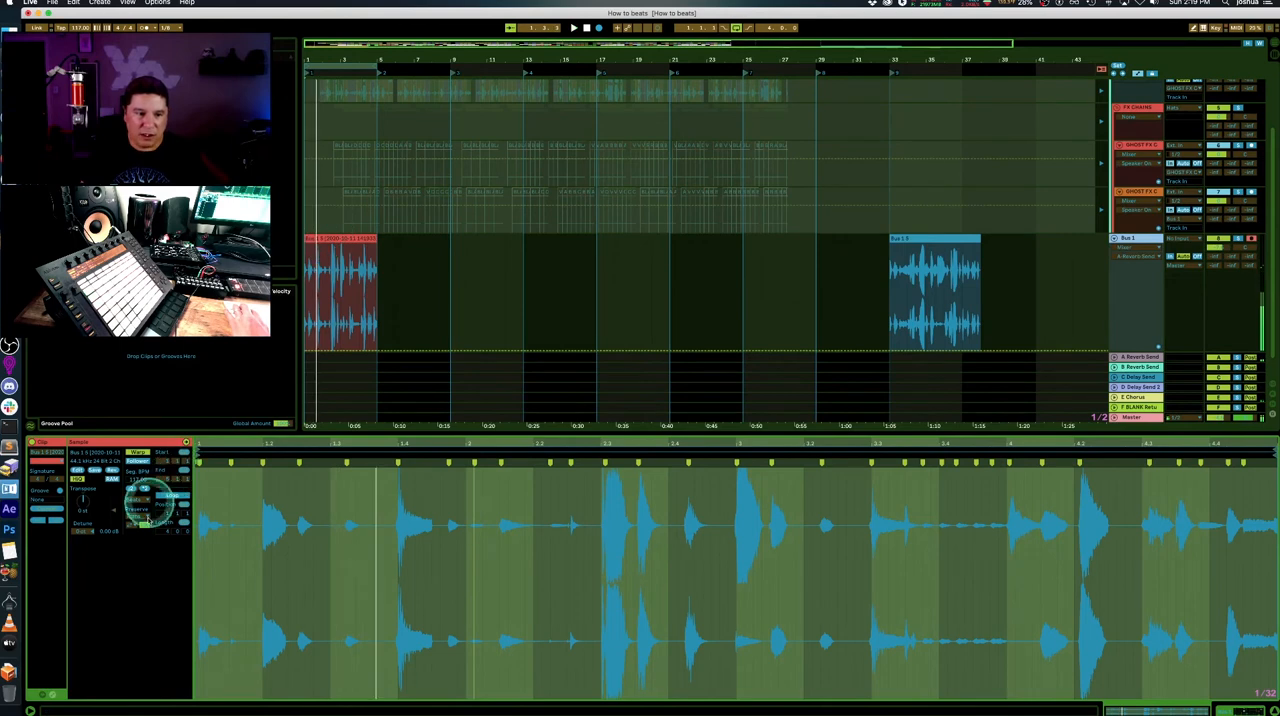
pyautogui.click(174, 495)
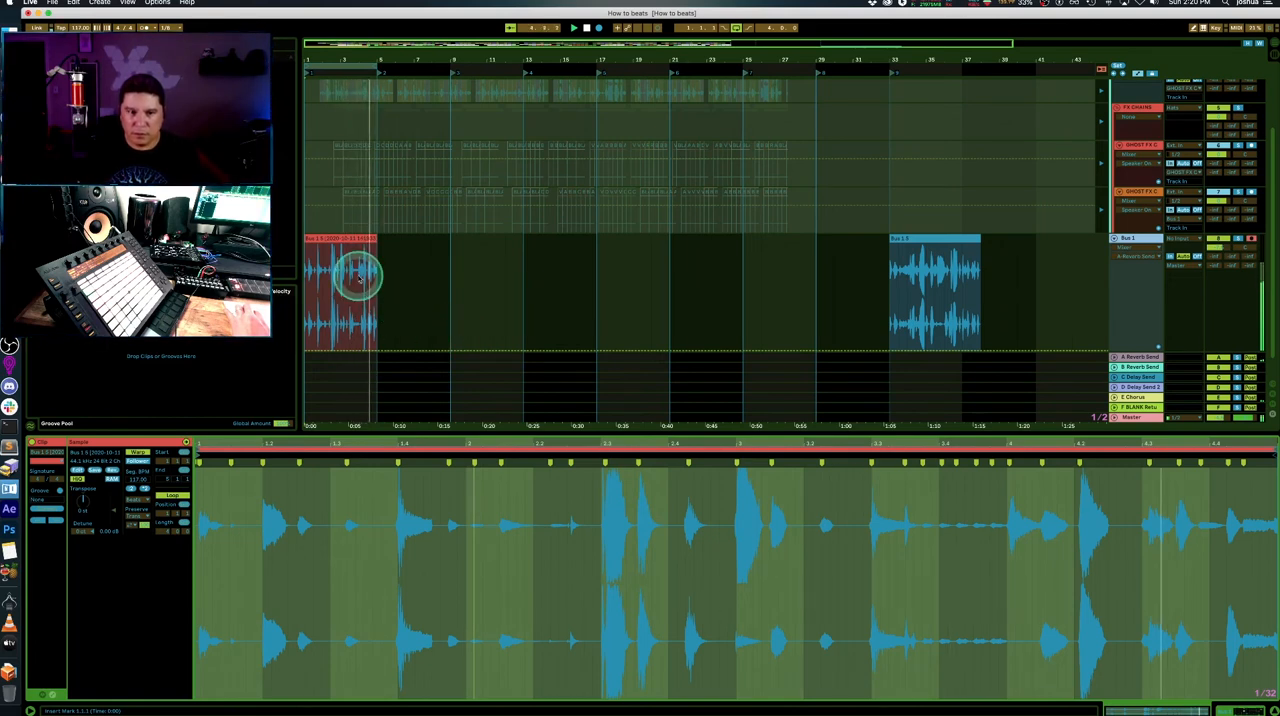
# - Audition and review the looped four-bar clip on the Bus 1 track
pyautogui.click(324, 234)
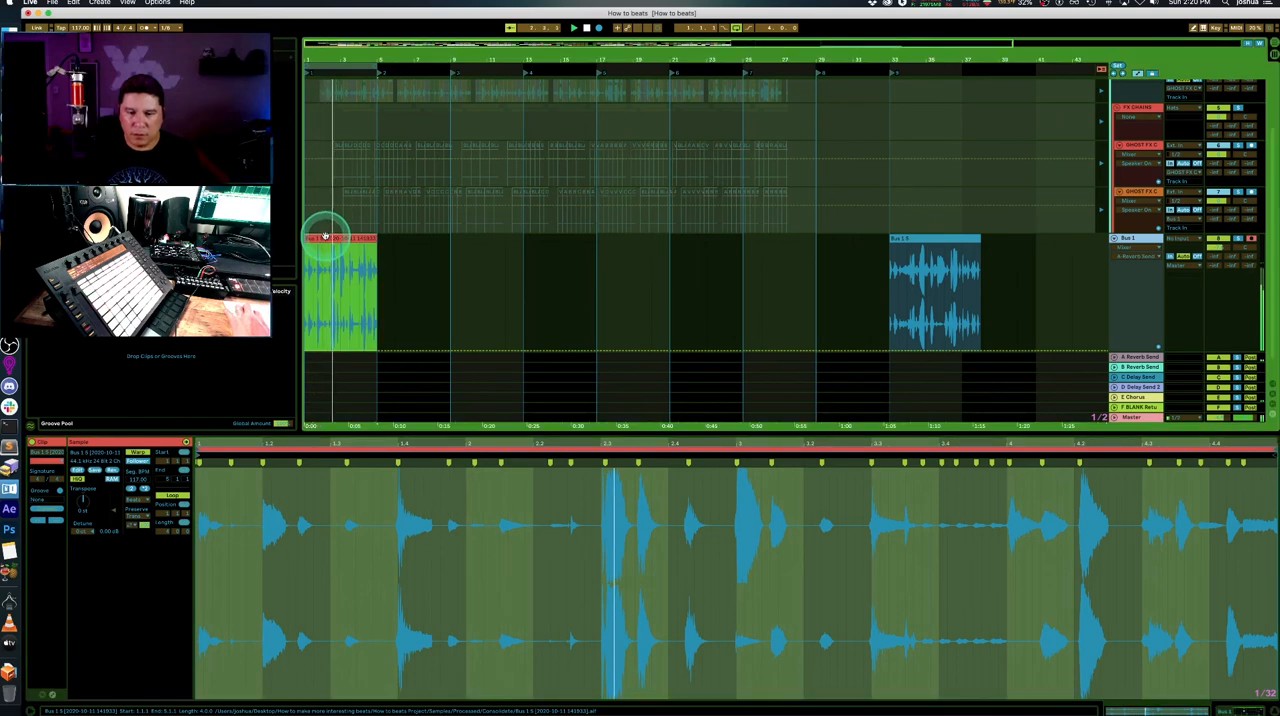
pyautogui.click(324, 234)
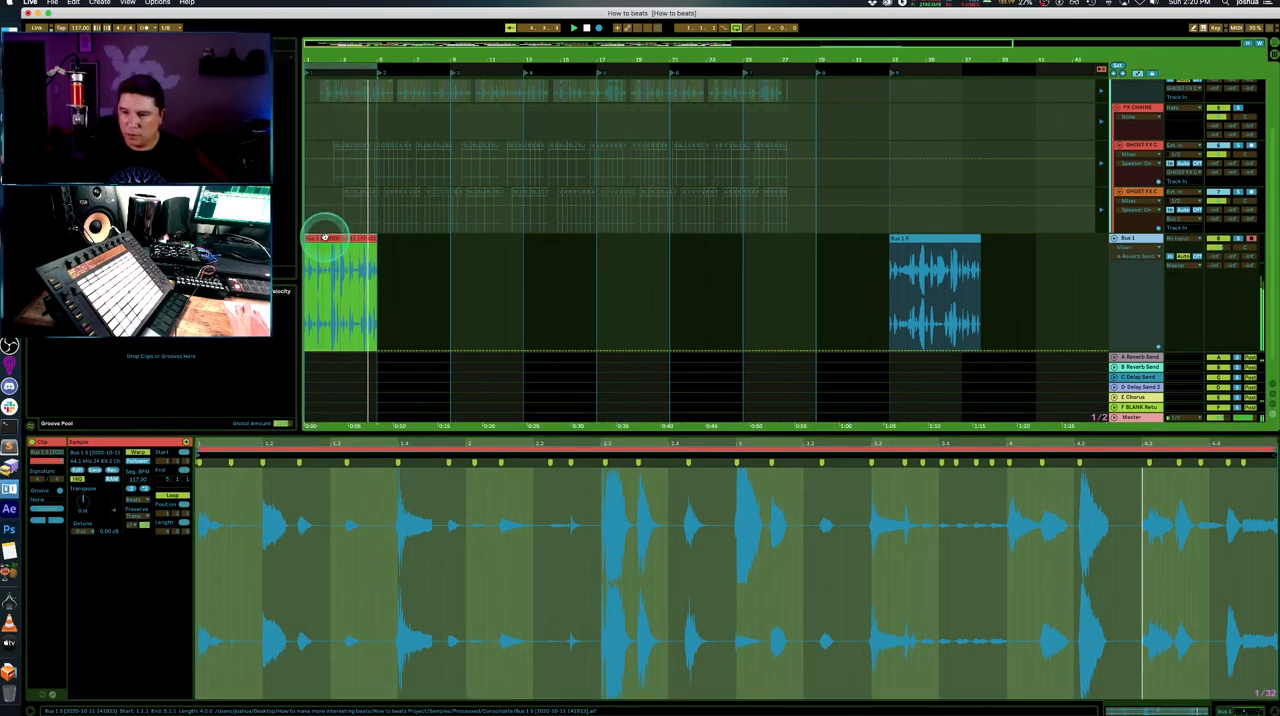
pyautogui.click(419, 253)
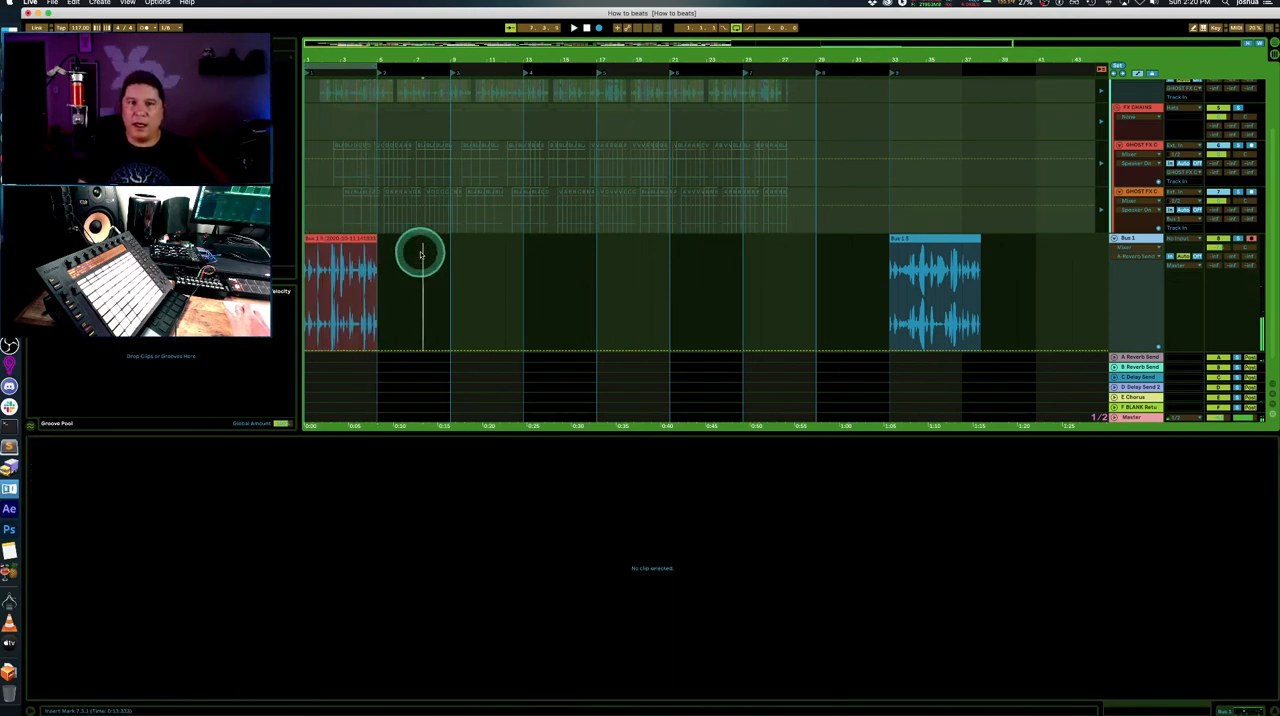
pyautogui.click(335, 240)
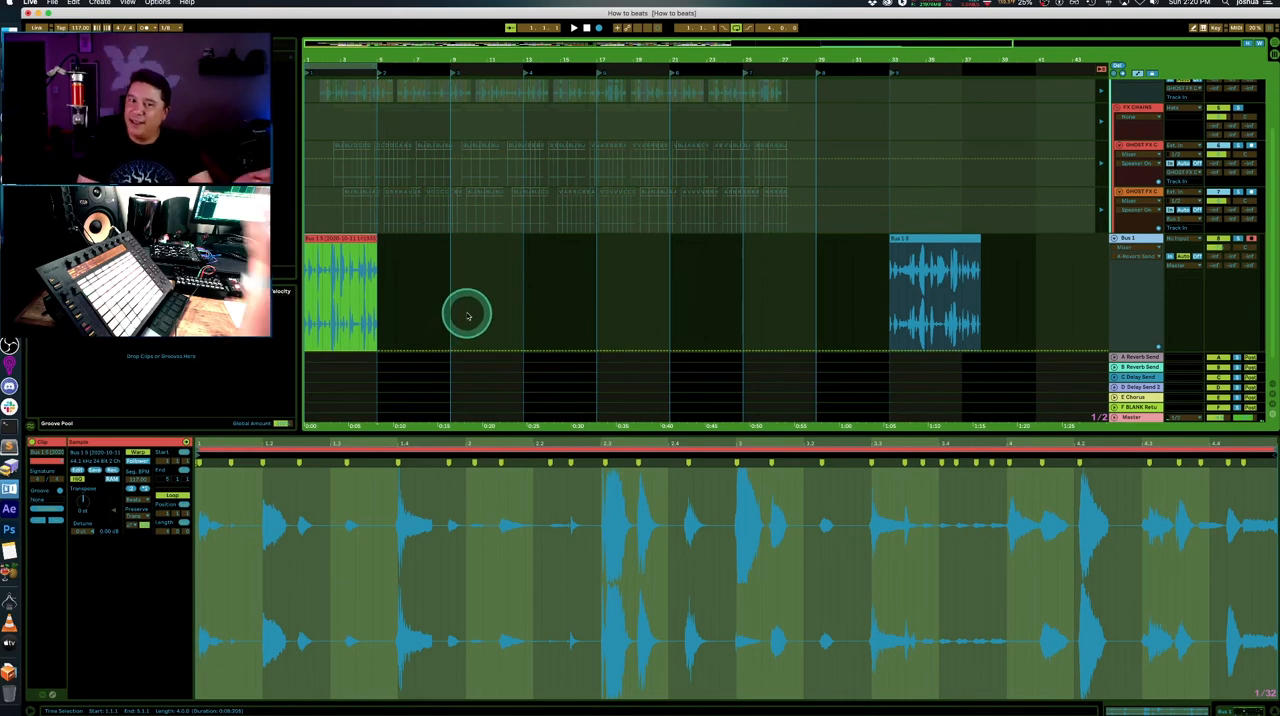
pyautogui.click(337, 238)
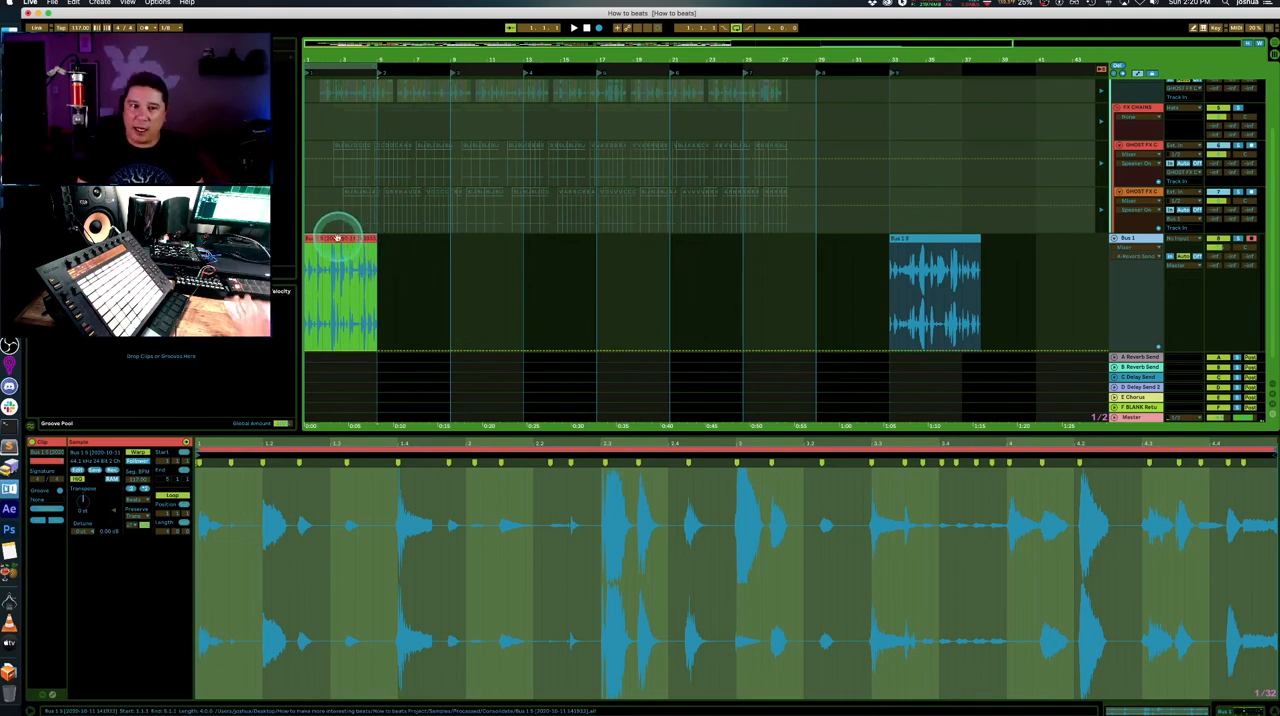
pyautogui.click(463, 285)
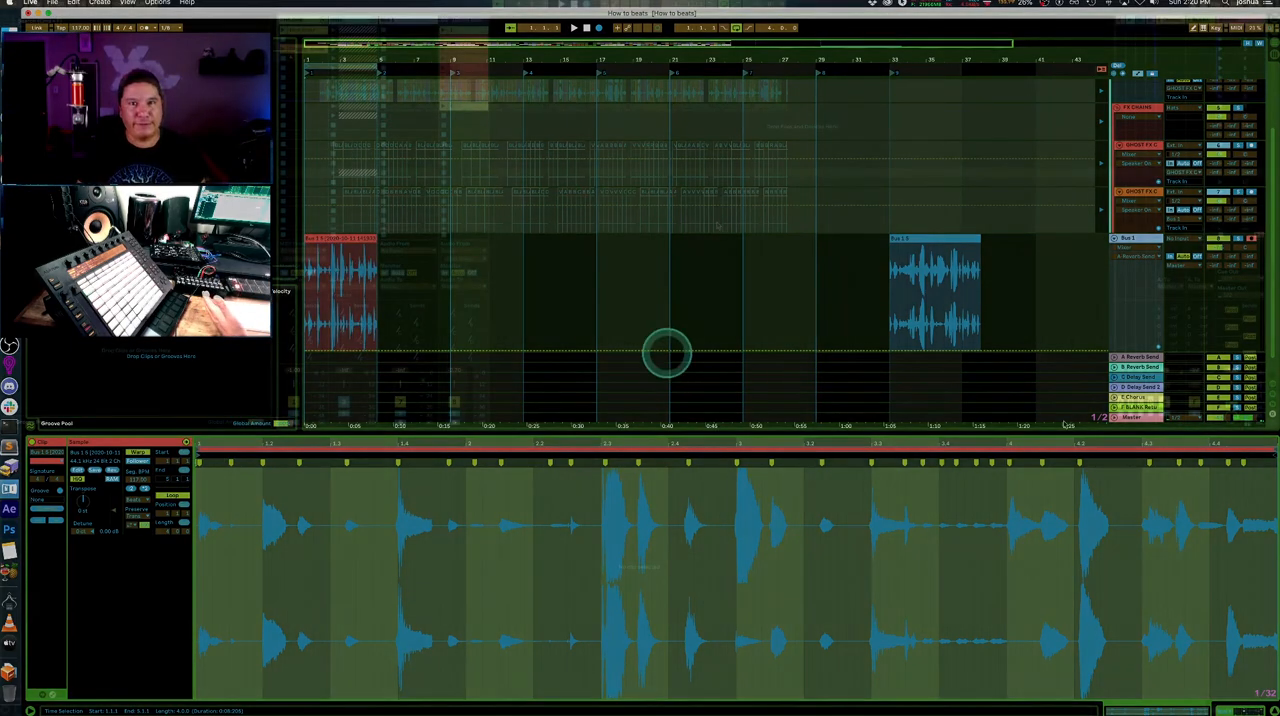
# - Switch to Session View and launch the Crappy Break clip on THE ONE alongside the sliced drum loop clips
pyautogui.press('Tab')
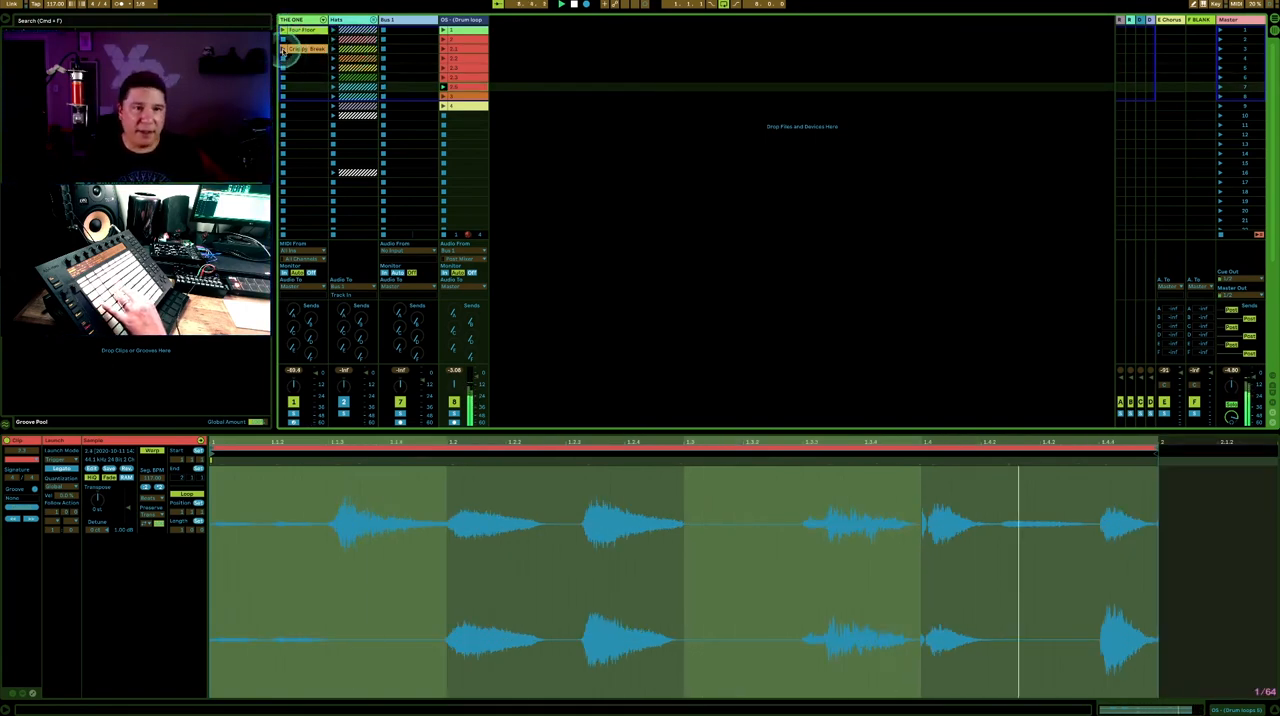
pyautogui.click(283, 50)
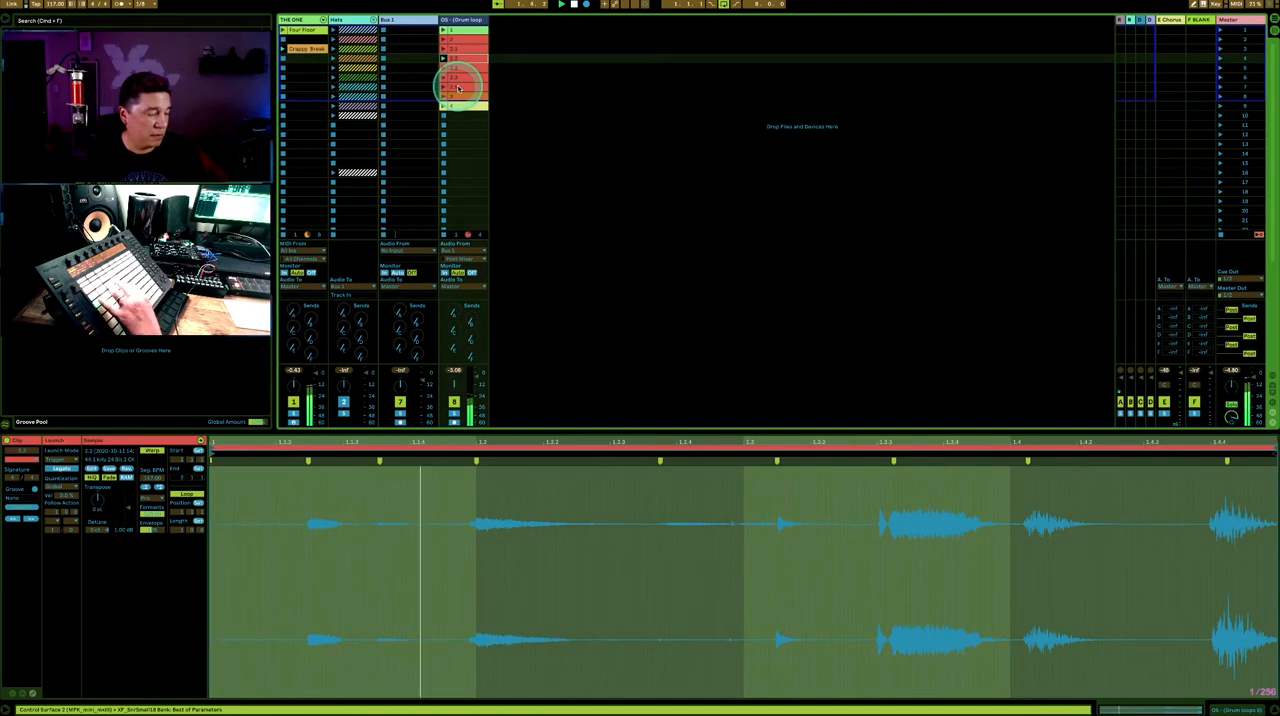
pyautogui.click(470, 87)
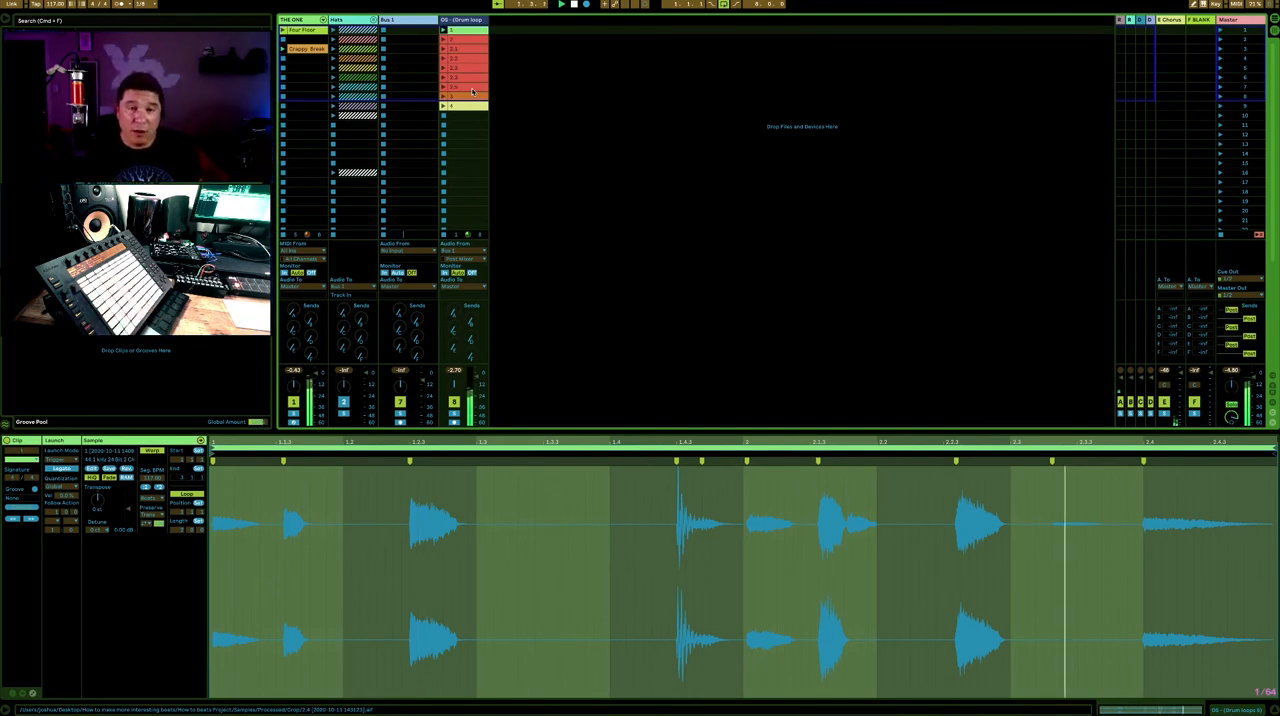
# - Stop playback and select the OS drum loops track in Session View
pyautogui.click(574, 80)
pyautogui.click(462, 33)
pyautogui.click(462, 24)
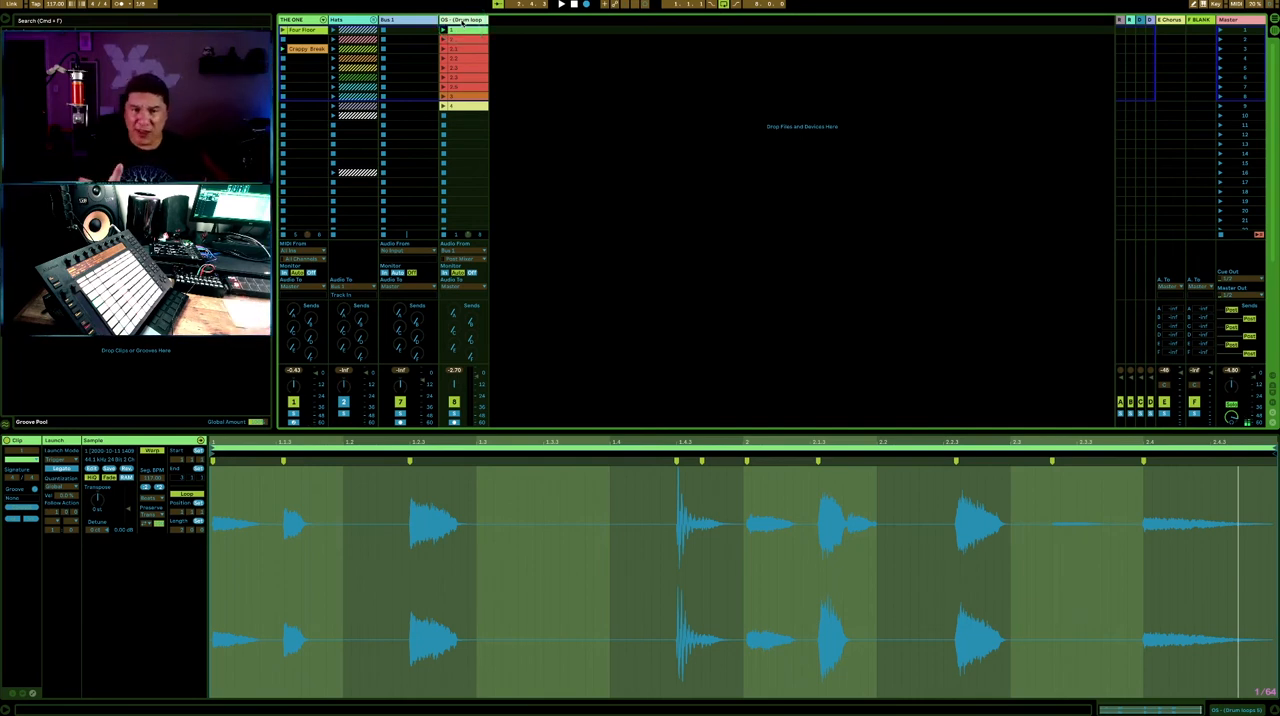
pyautogui.click(471, 22)
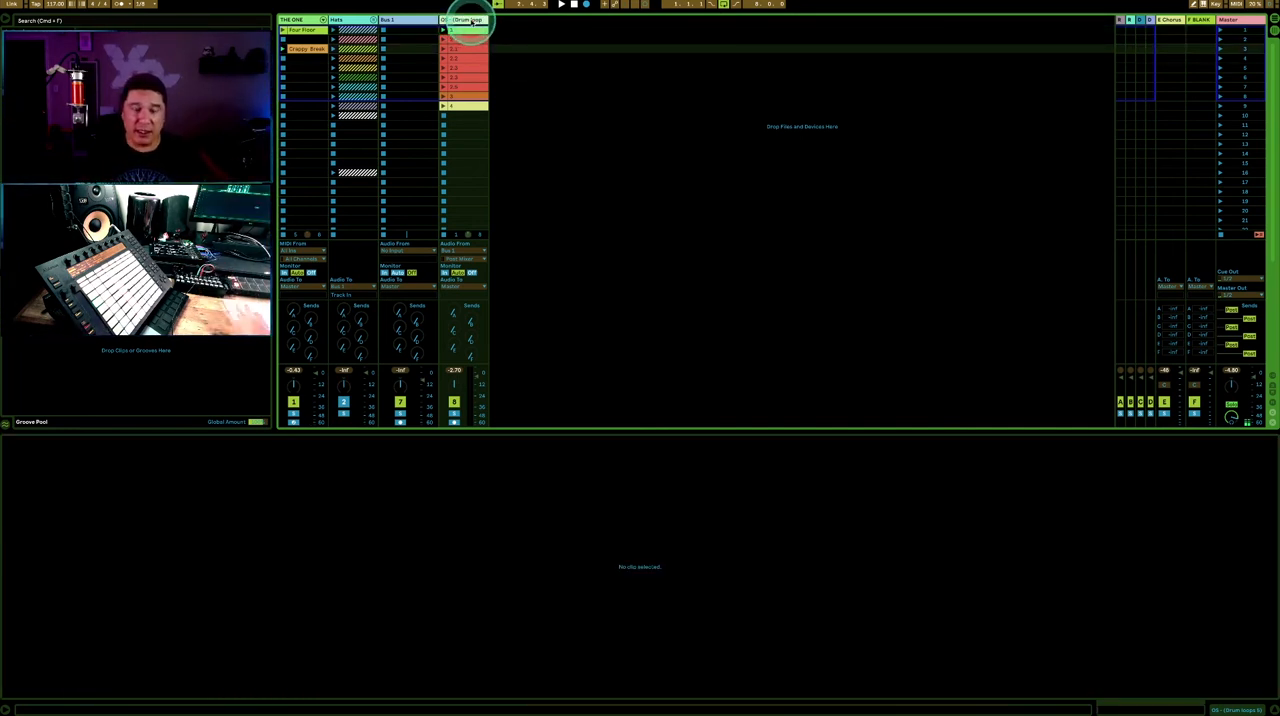
# - Duplicate the OS drum loops track twice to get three parallel tracks of sliced loop clips
pyautogui.press('super+d')
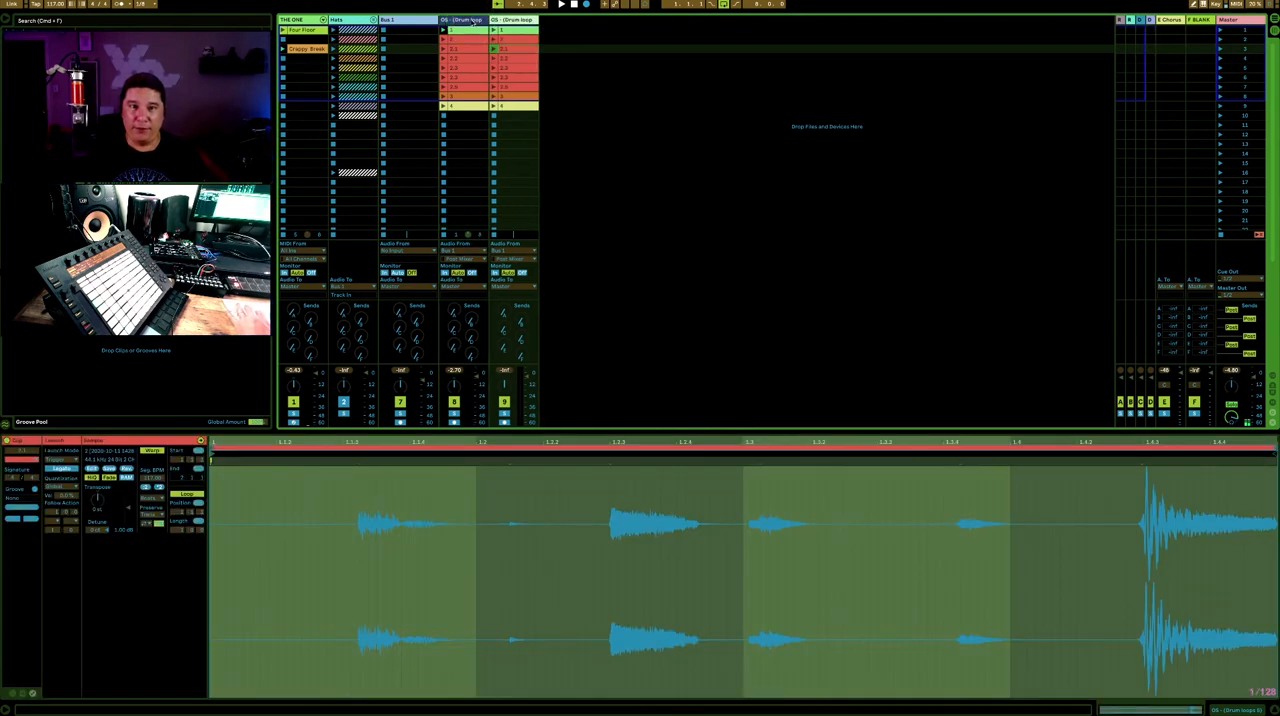
pyautogui.press('super+d')
pyautogui.moveTo(734, 72); pyautogui.dragTo(465, 42)
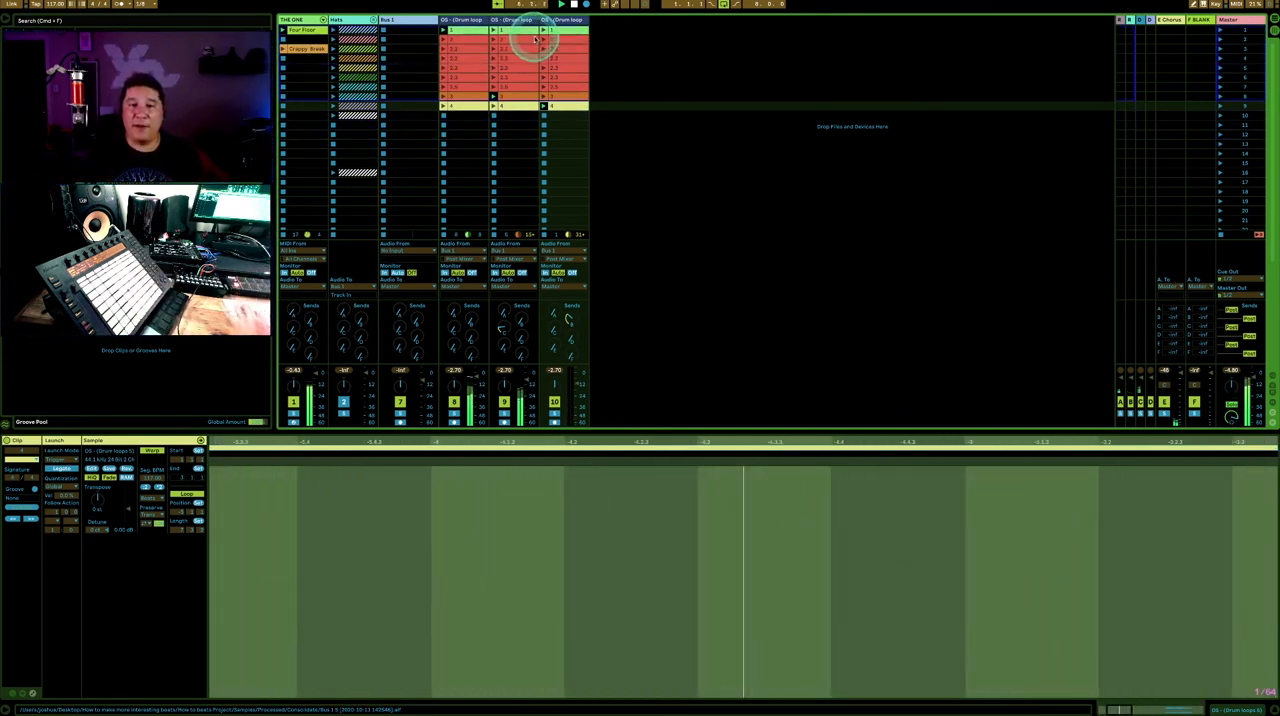
# - Review the sliced loop clips across the three OS drum loops tracks in Session View
pyautogui.click(631, 49)
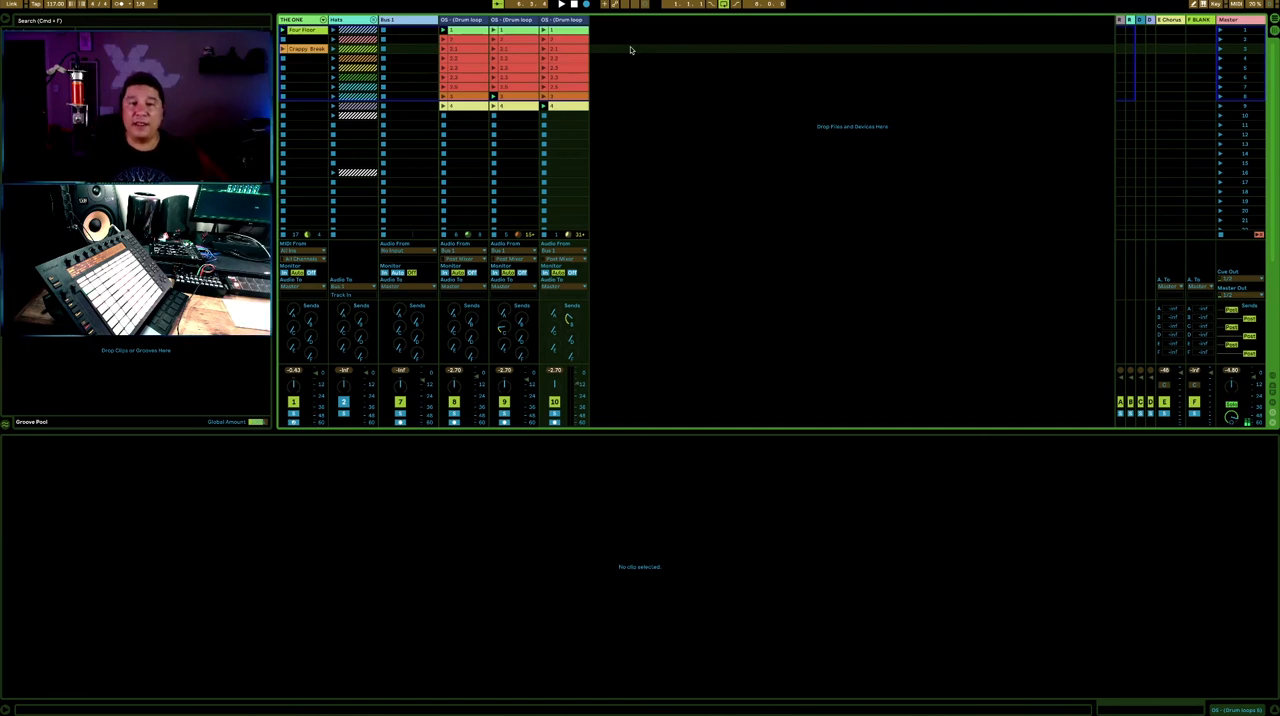
pyautogui.click(463, 20)
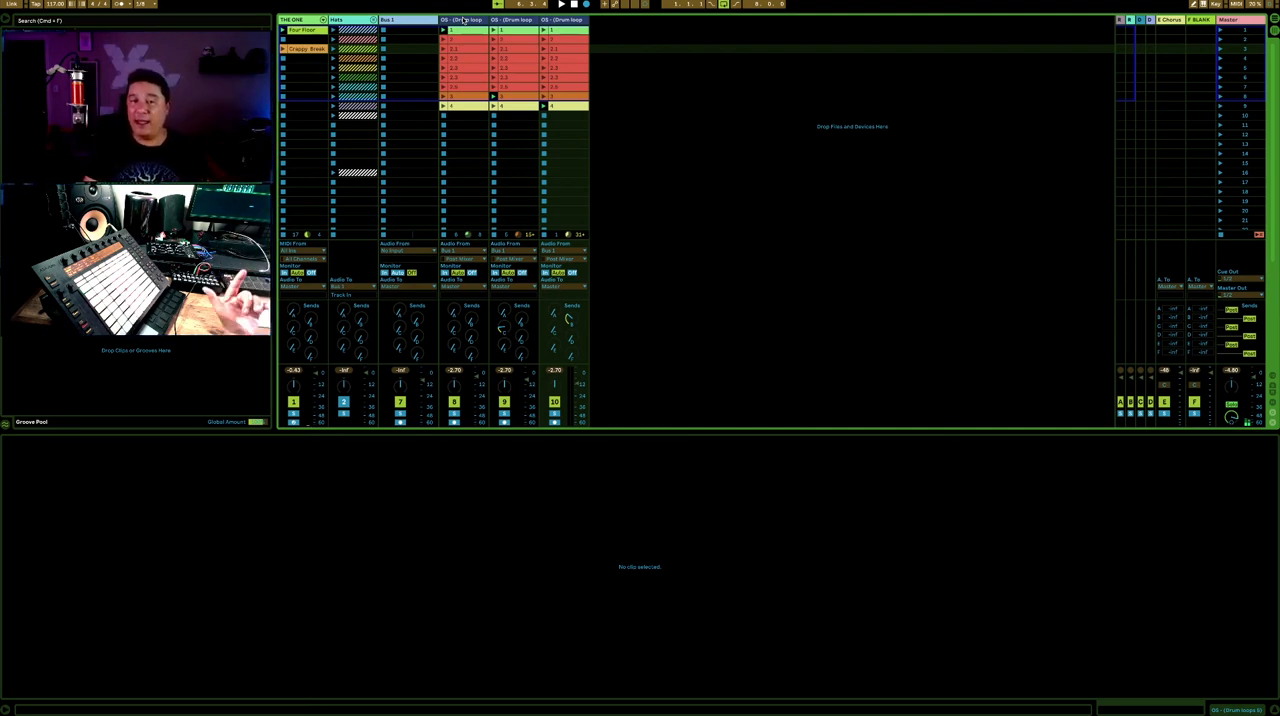
pyautogui.click(479, 51)
pyautogui.click(512, 55)
pyautogui.click(554, 50)
pyautogui.click(473, 58)
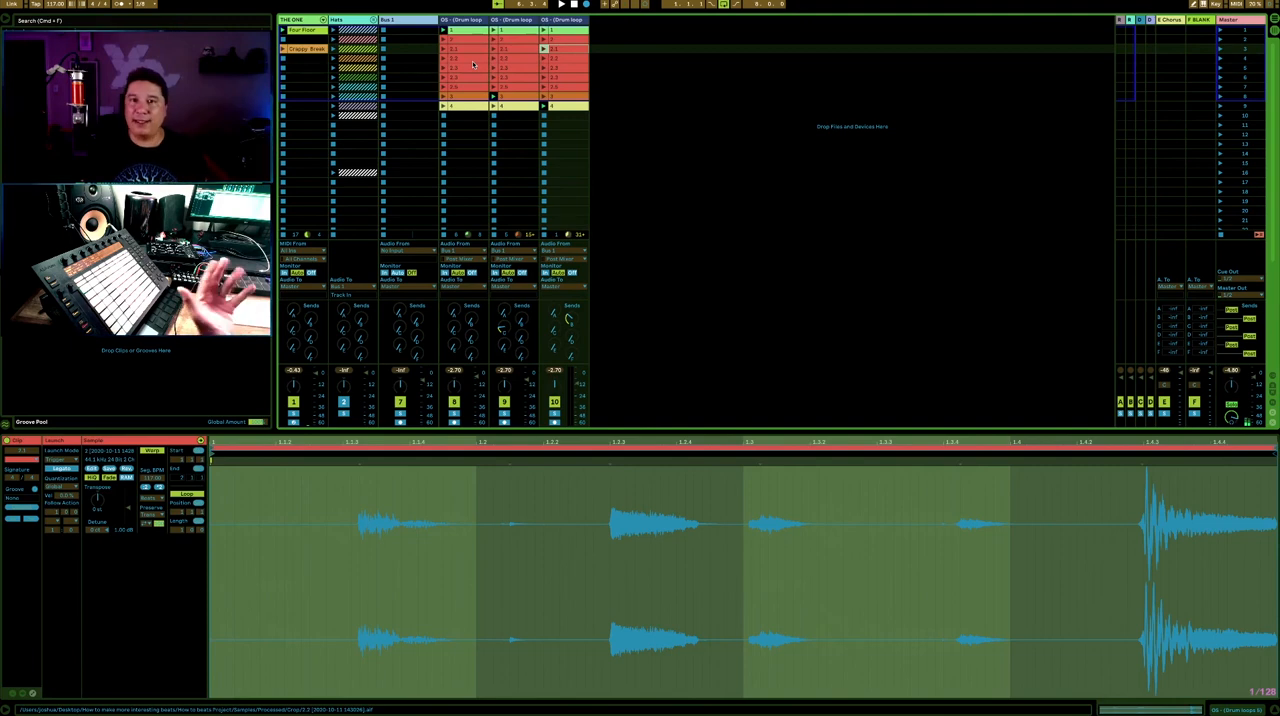
pyautogui.click(451, 59)
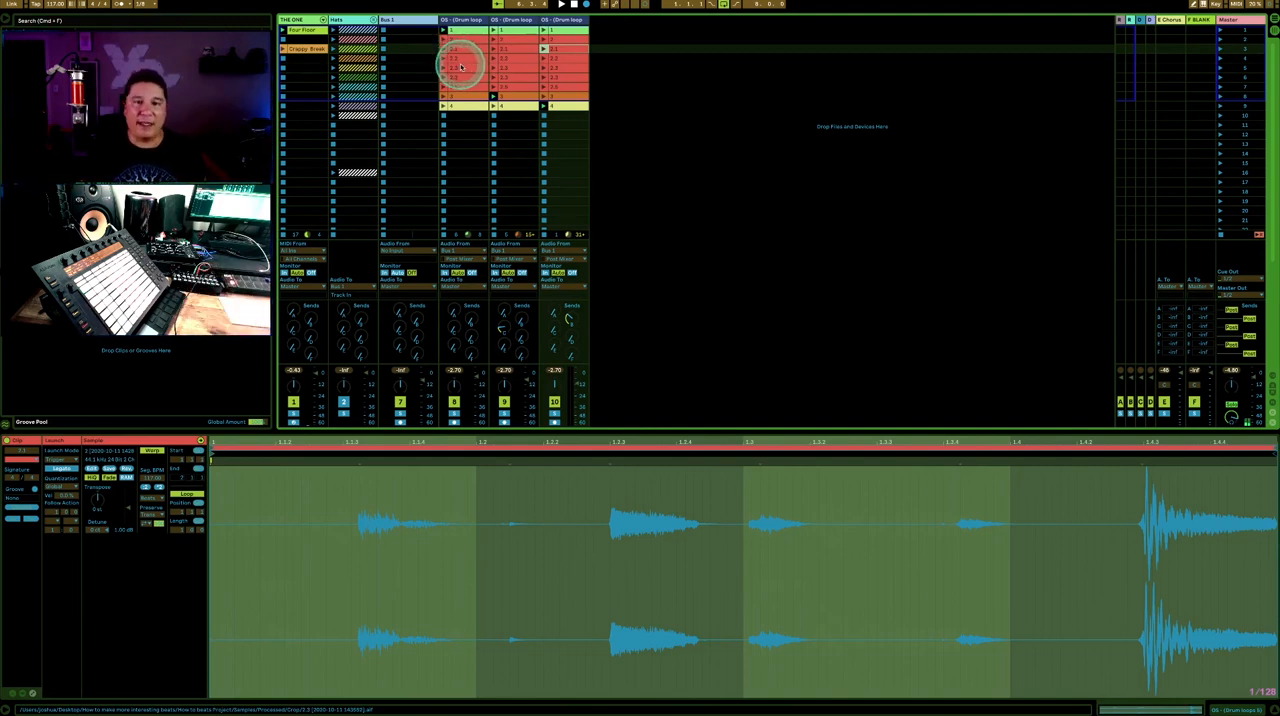
pyautogui.click(620, 33)
# - Switch to Arrangement View and delete all existing clips from the arrangement
pyautogui.press('Tab')
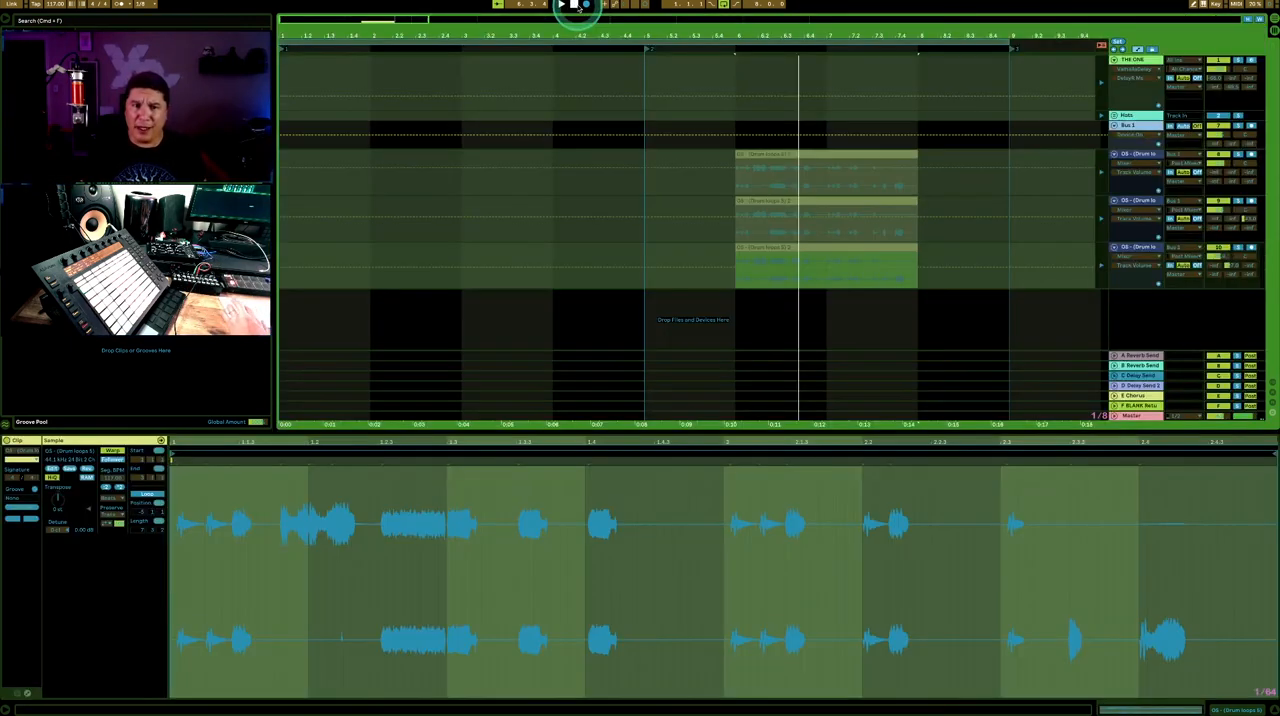
pyautogui.click(591, 71)
pyautogui.press('super+a')
pyautogui.press('Delete')
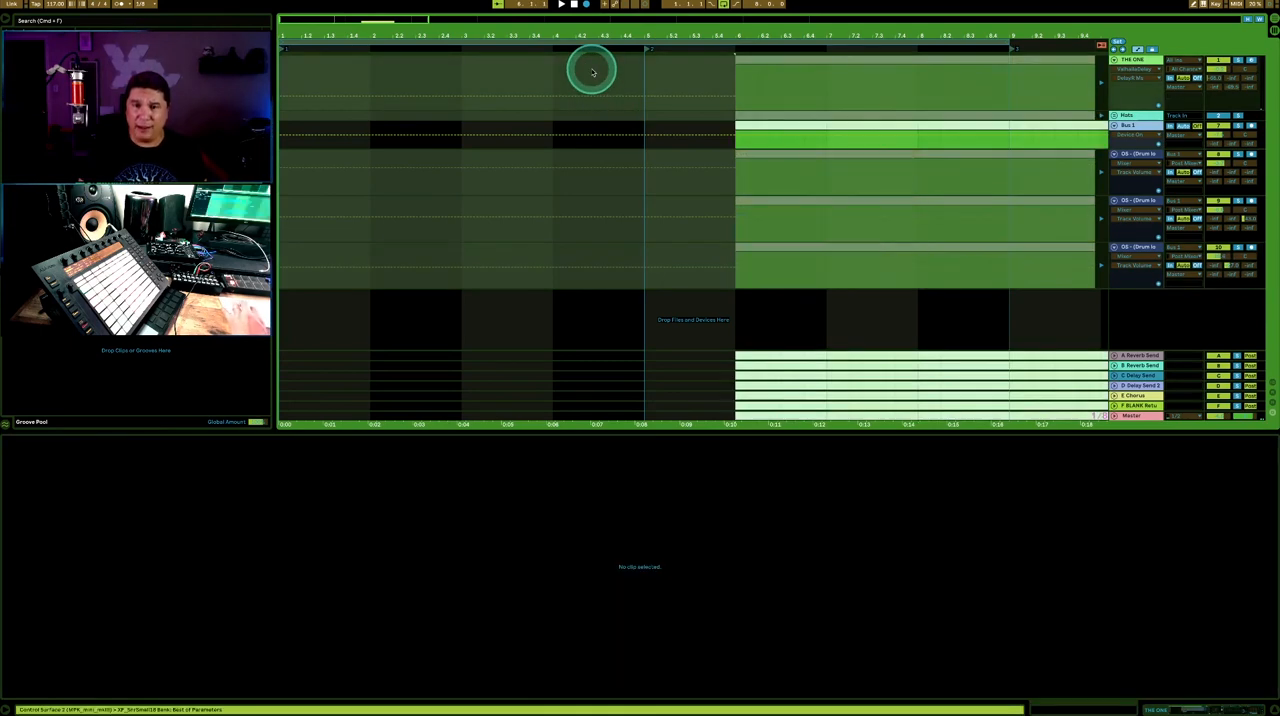
# - Record a Session View performance of THE ONE and the three drum loop tracks into the arrangement from the start, and stop the transport
pyautogui.click(573, 4)
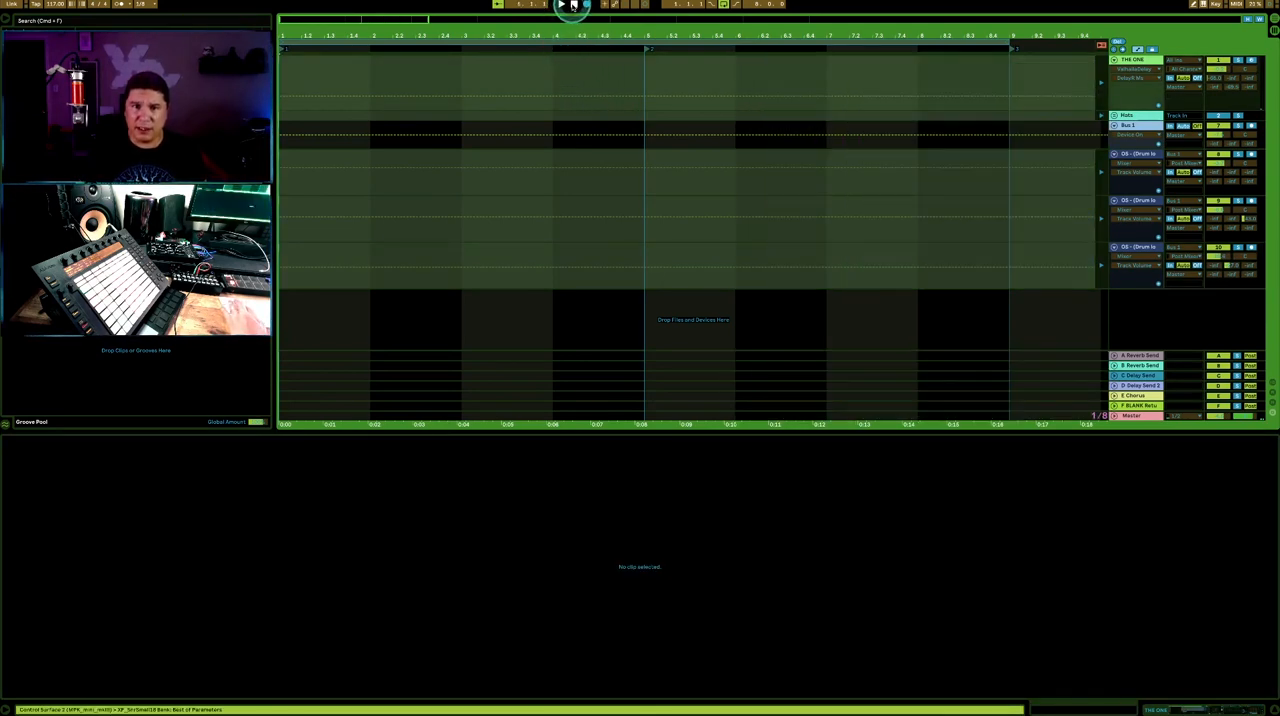
pyautogui.click(586, 4)
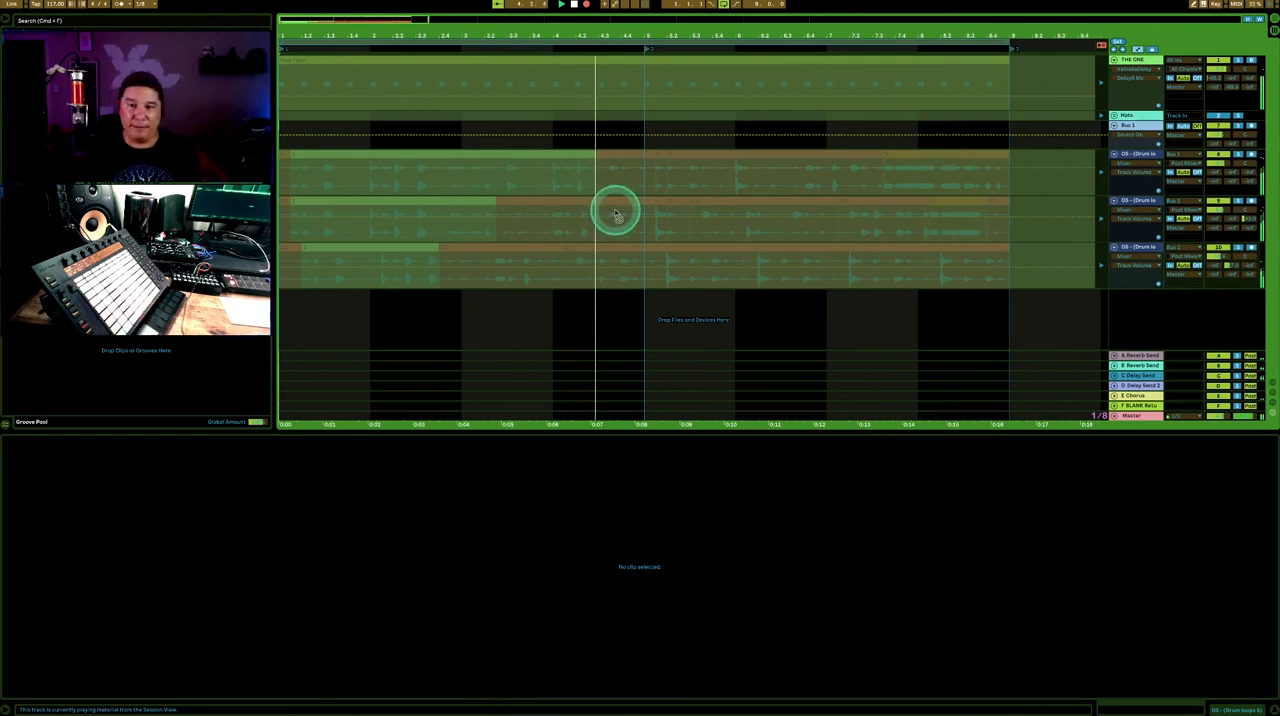
pyautogui.press('space')
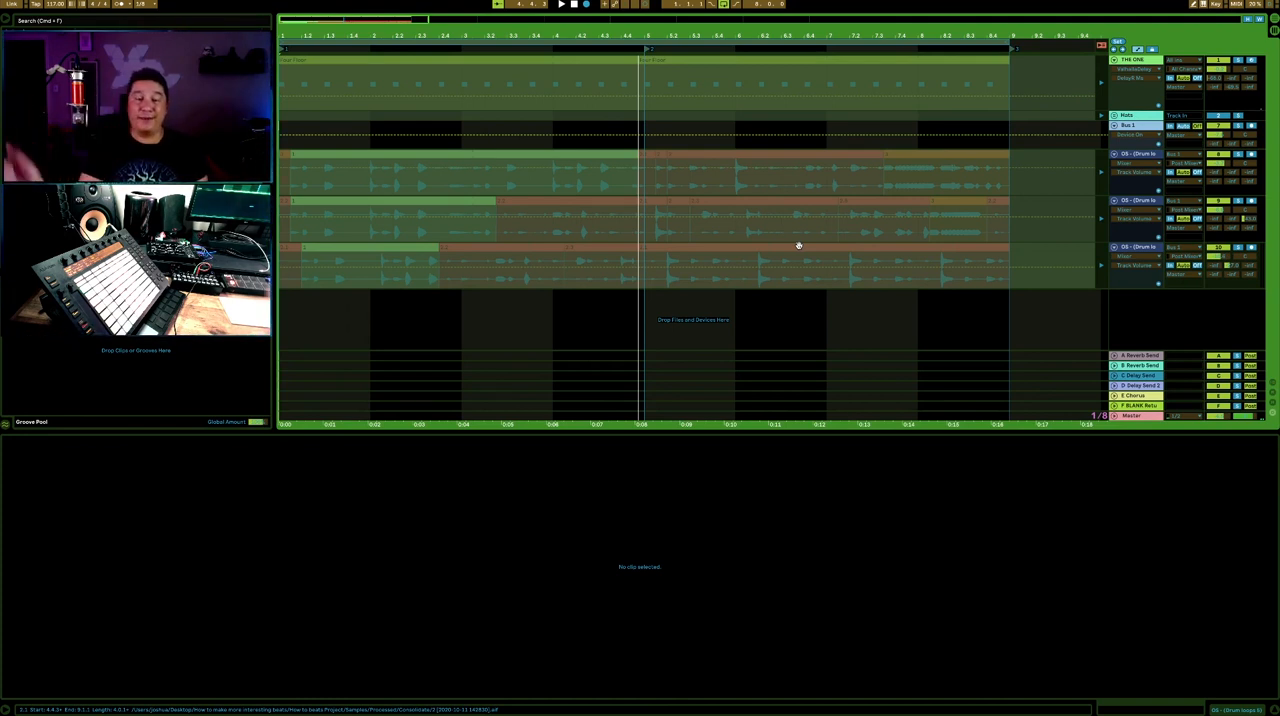
pyautogui.click(658, 119)
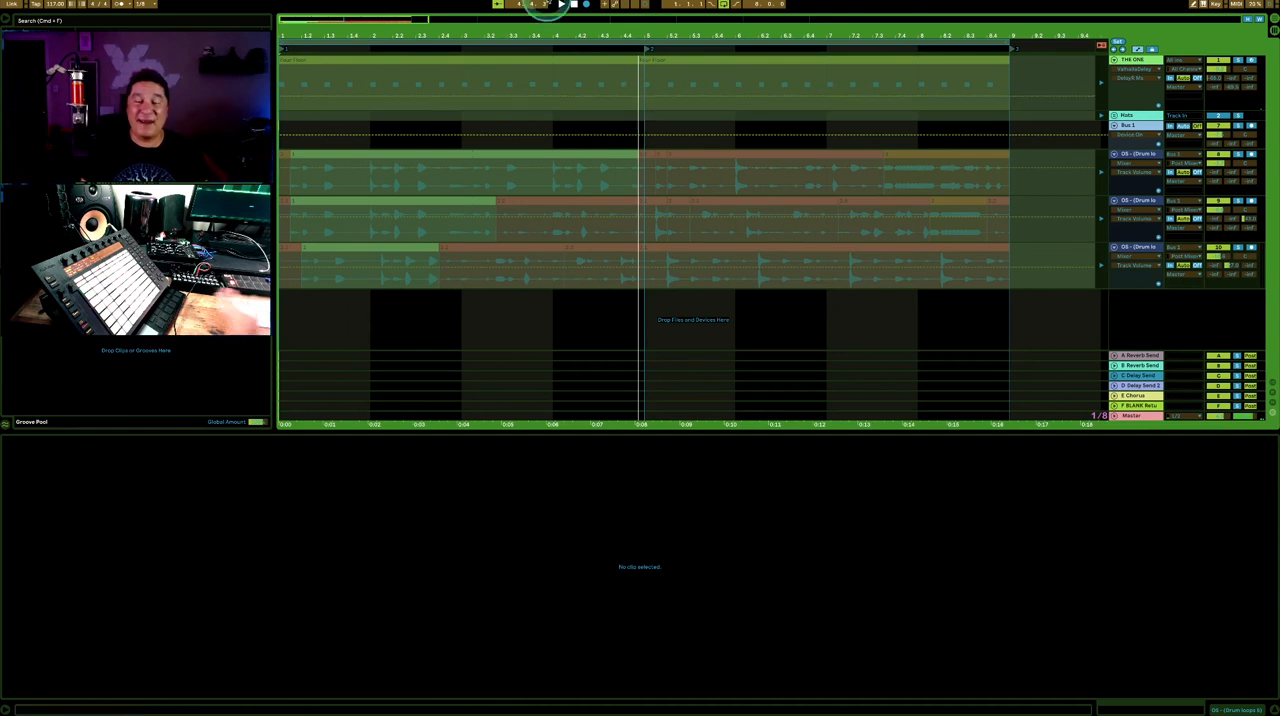
pyautogui.moveTo(548, 2)
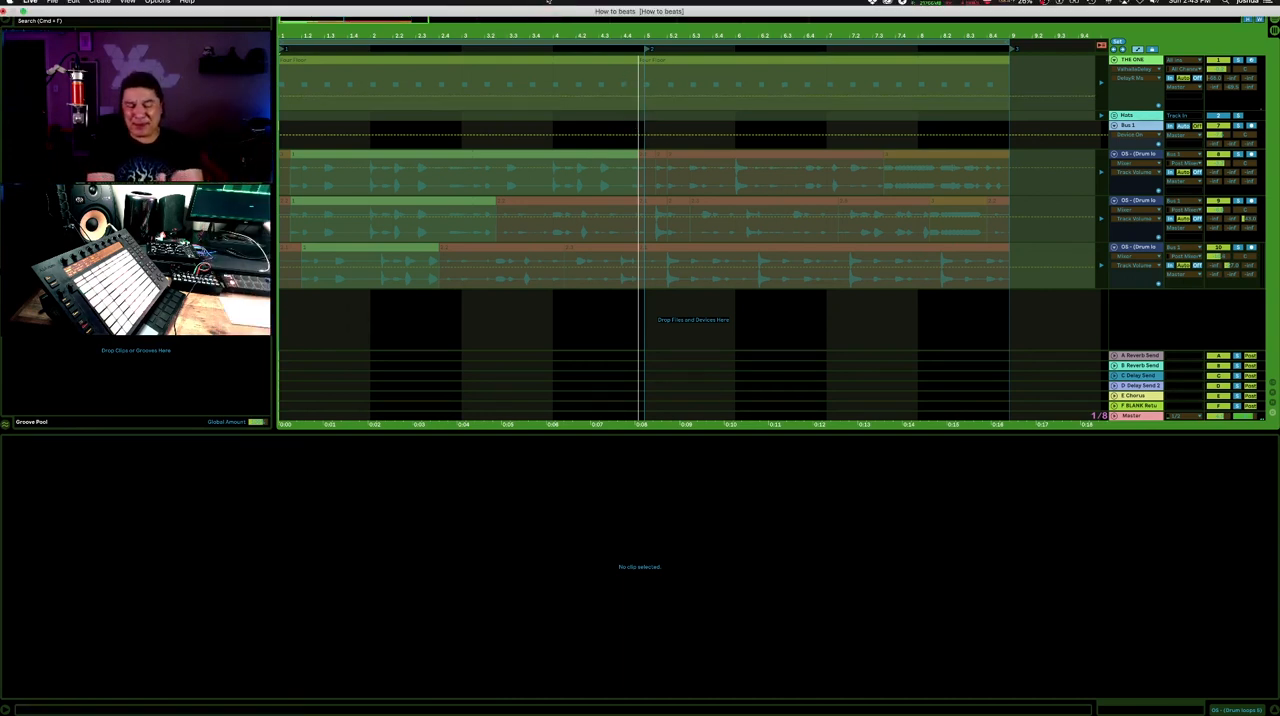